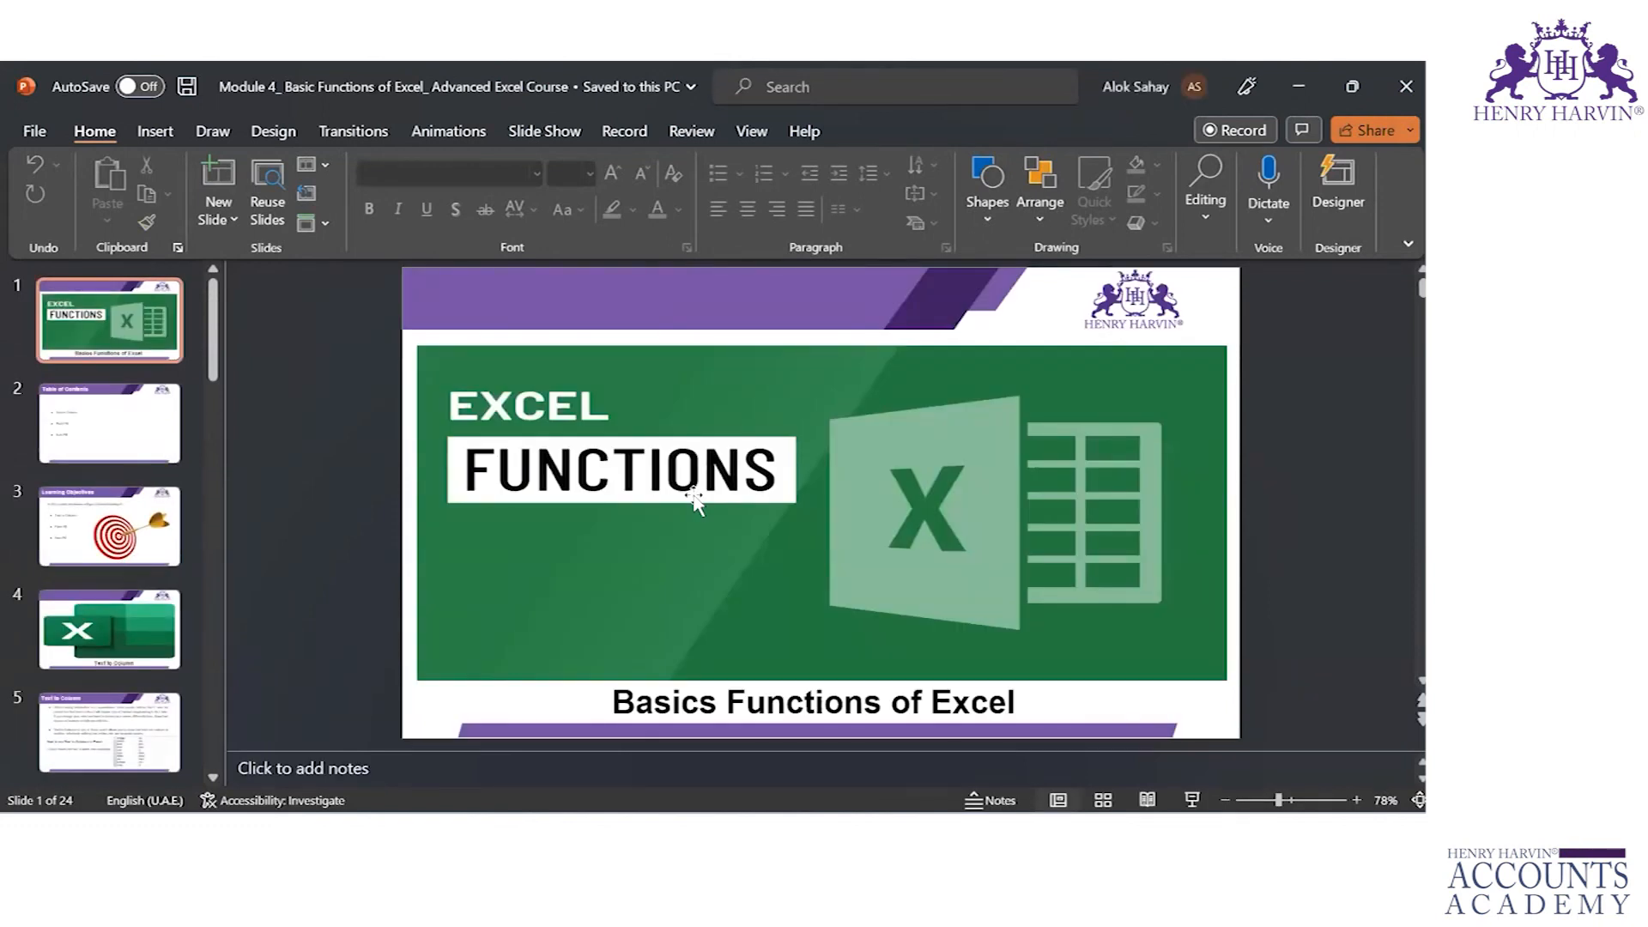
Step: Show the Table of Contents slide and go on through the slides that follow it
click(86, 451)
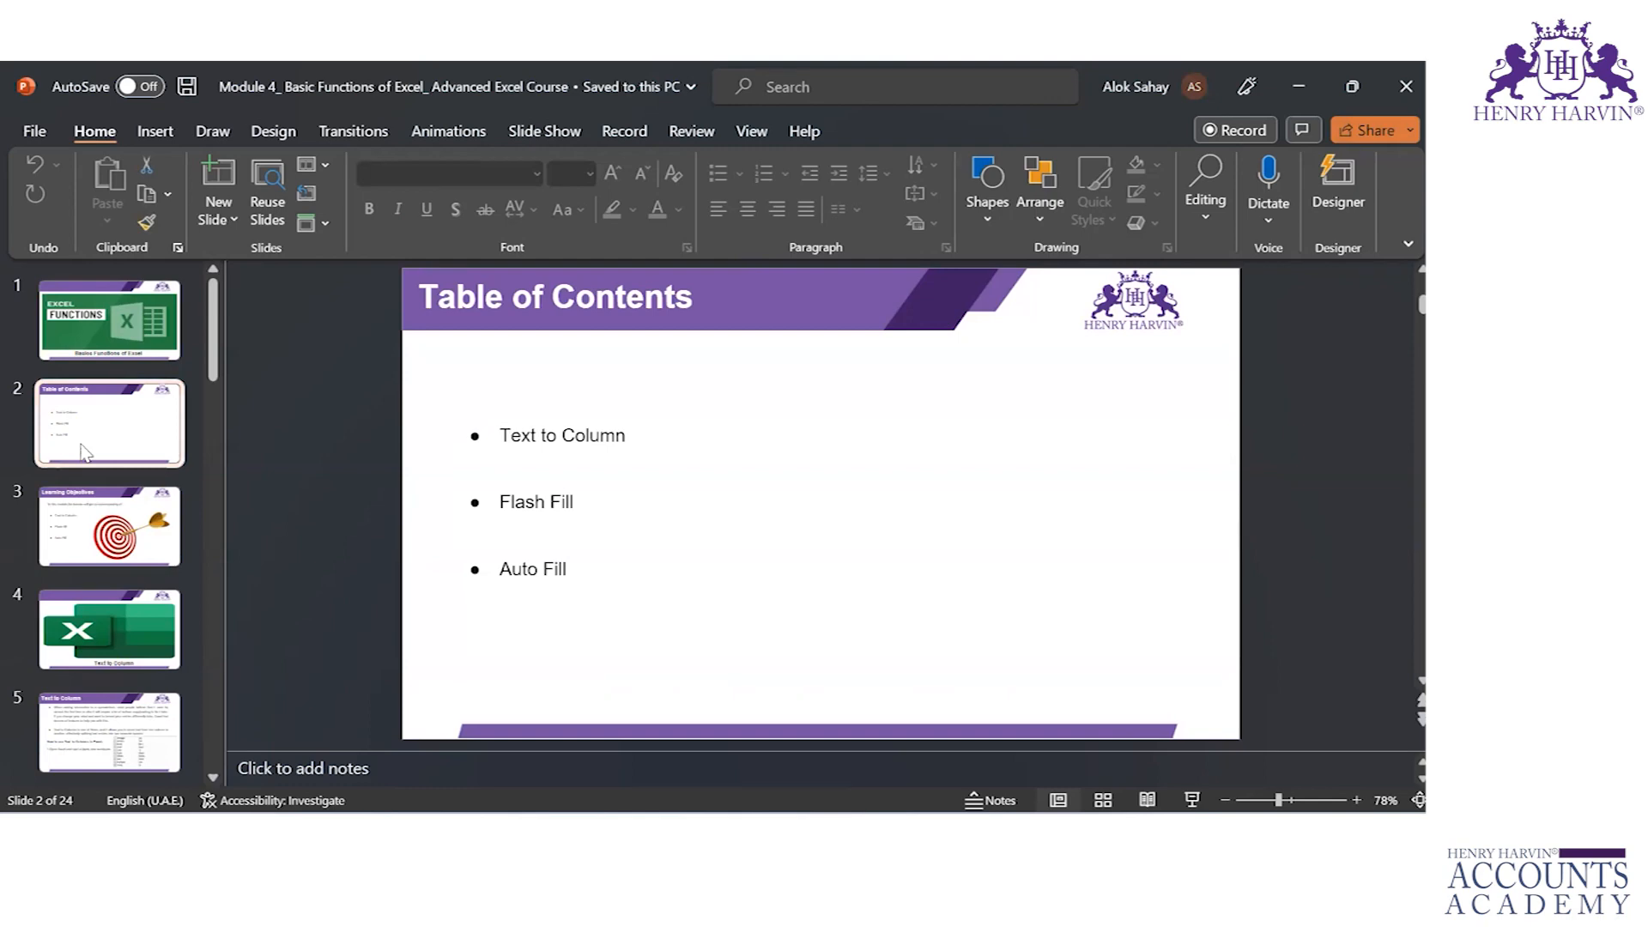
key(Down)
key(Down)
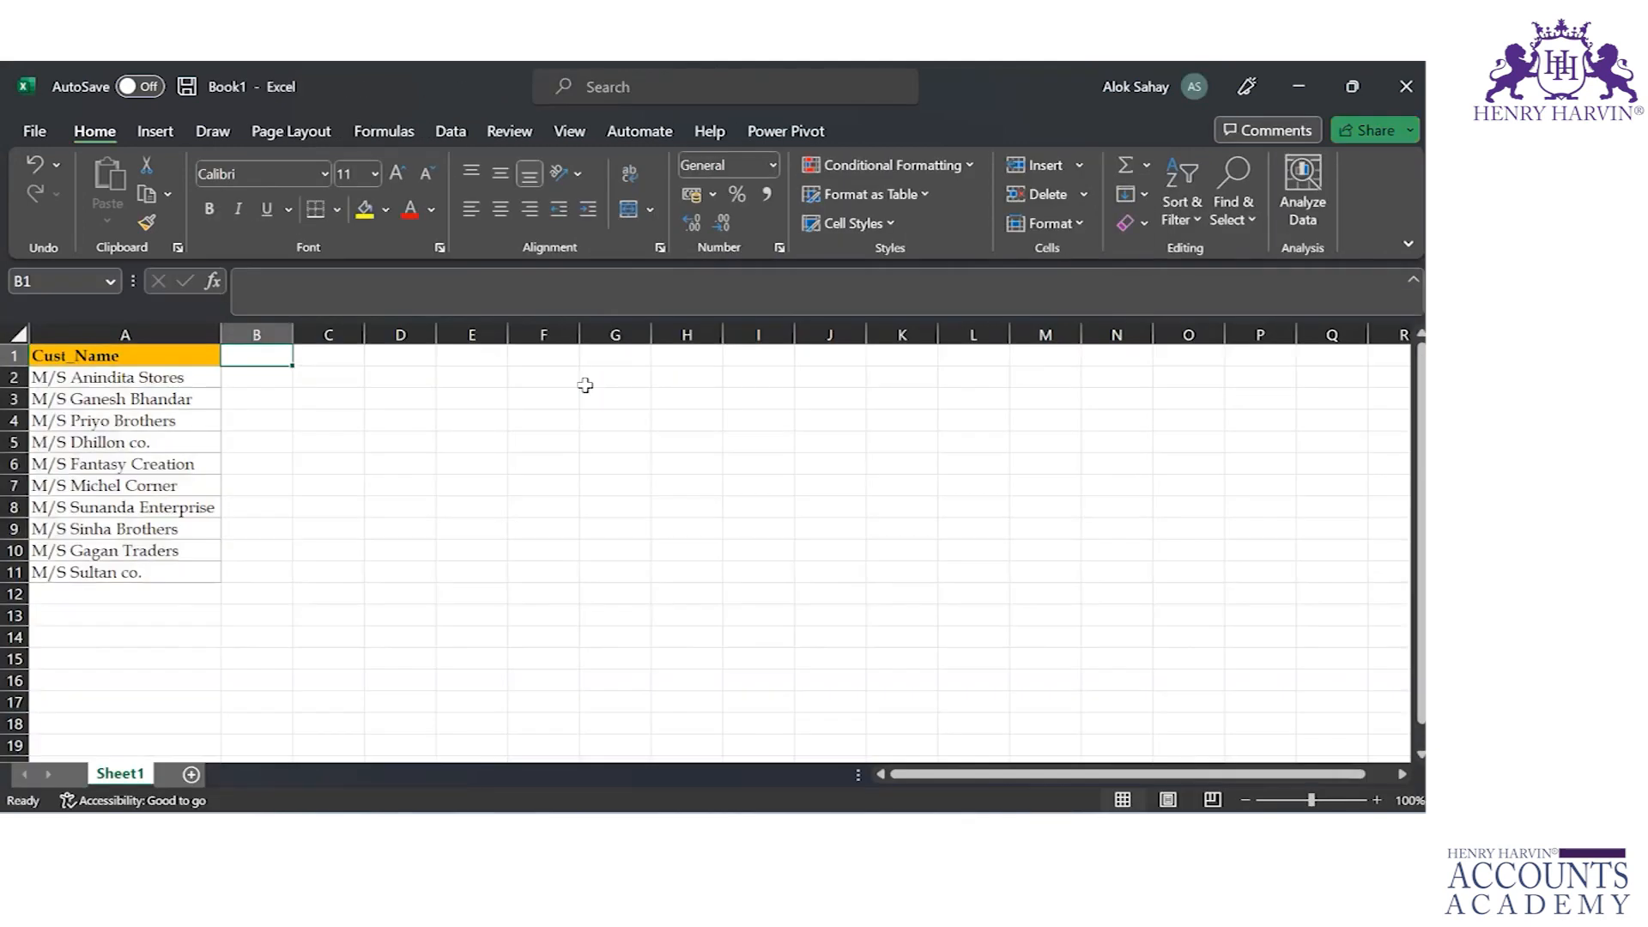
Step: Switch to the Excel workbook and examine the customer name entries in column A, from the header down to row 11
key(Left)
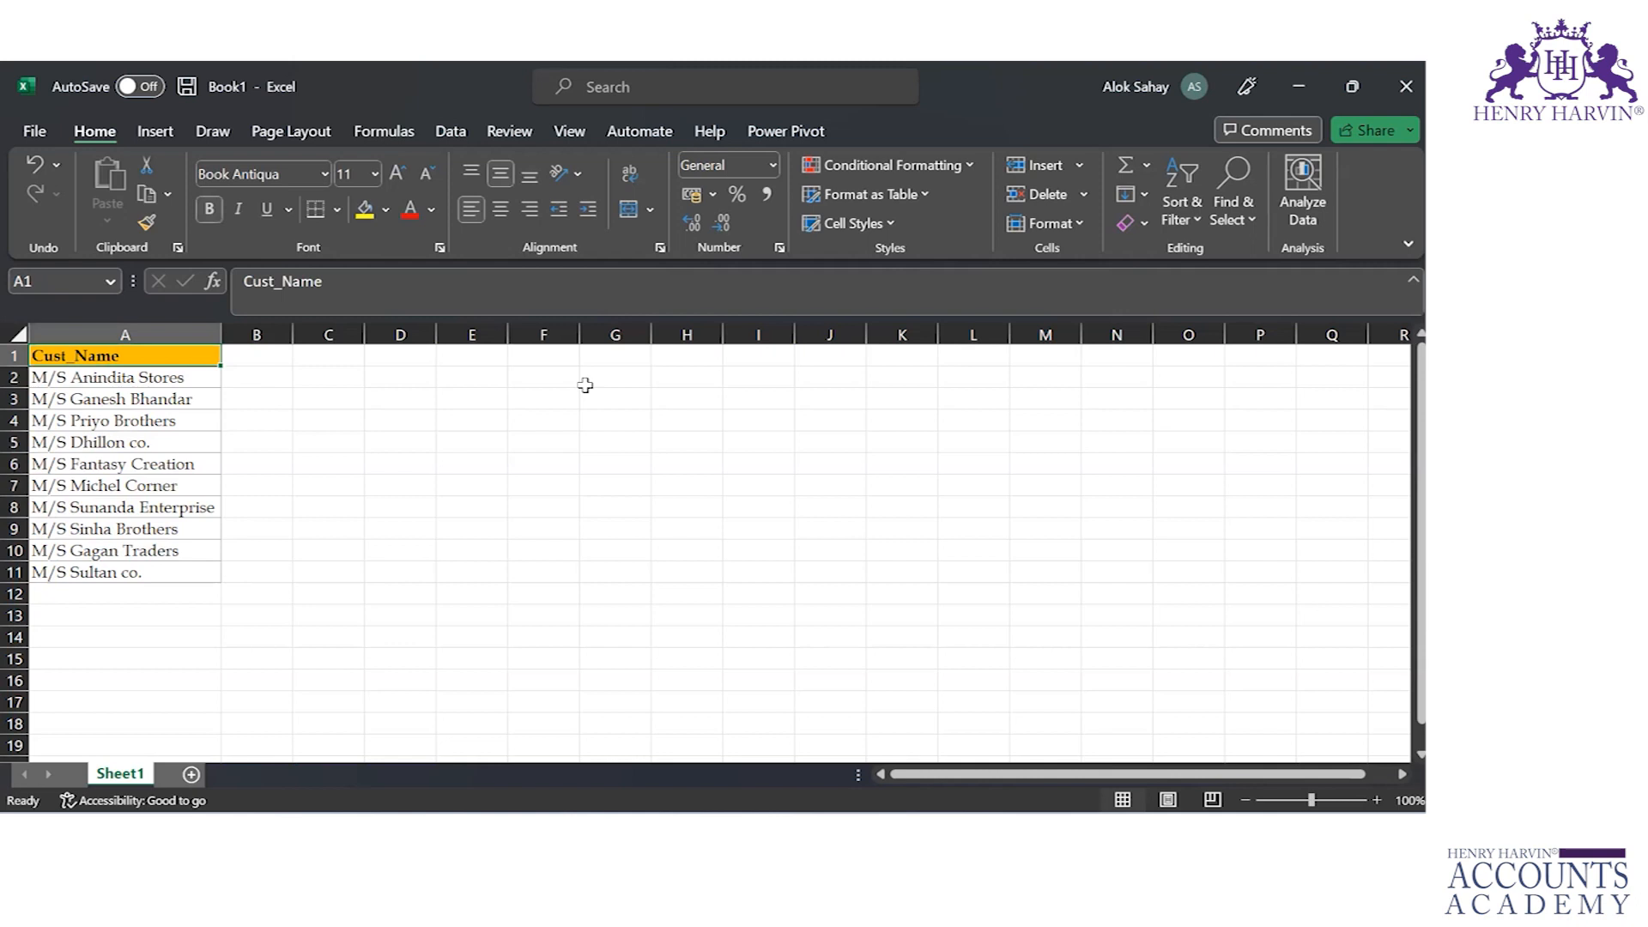
key(Down)
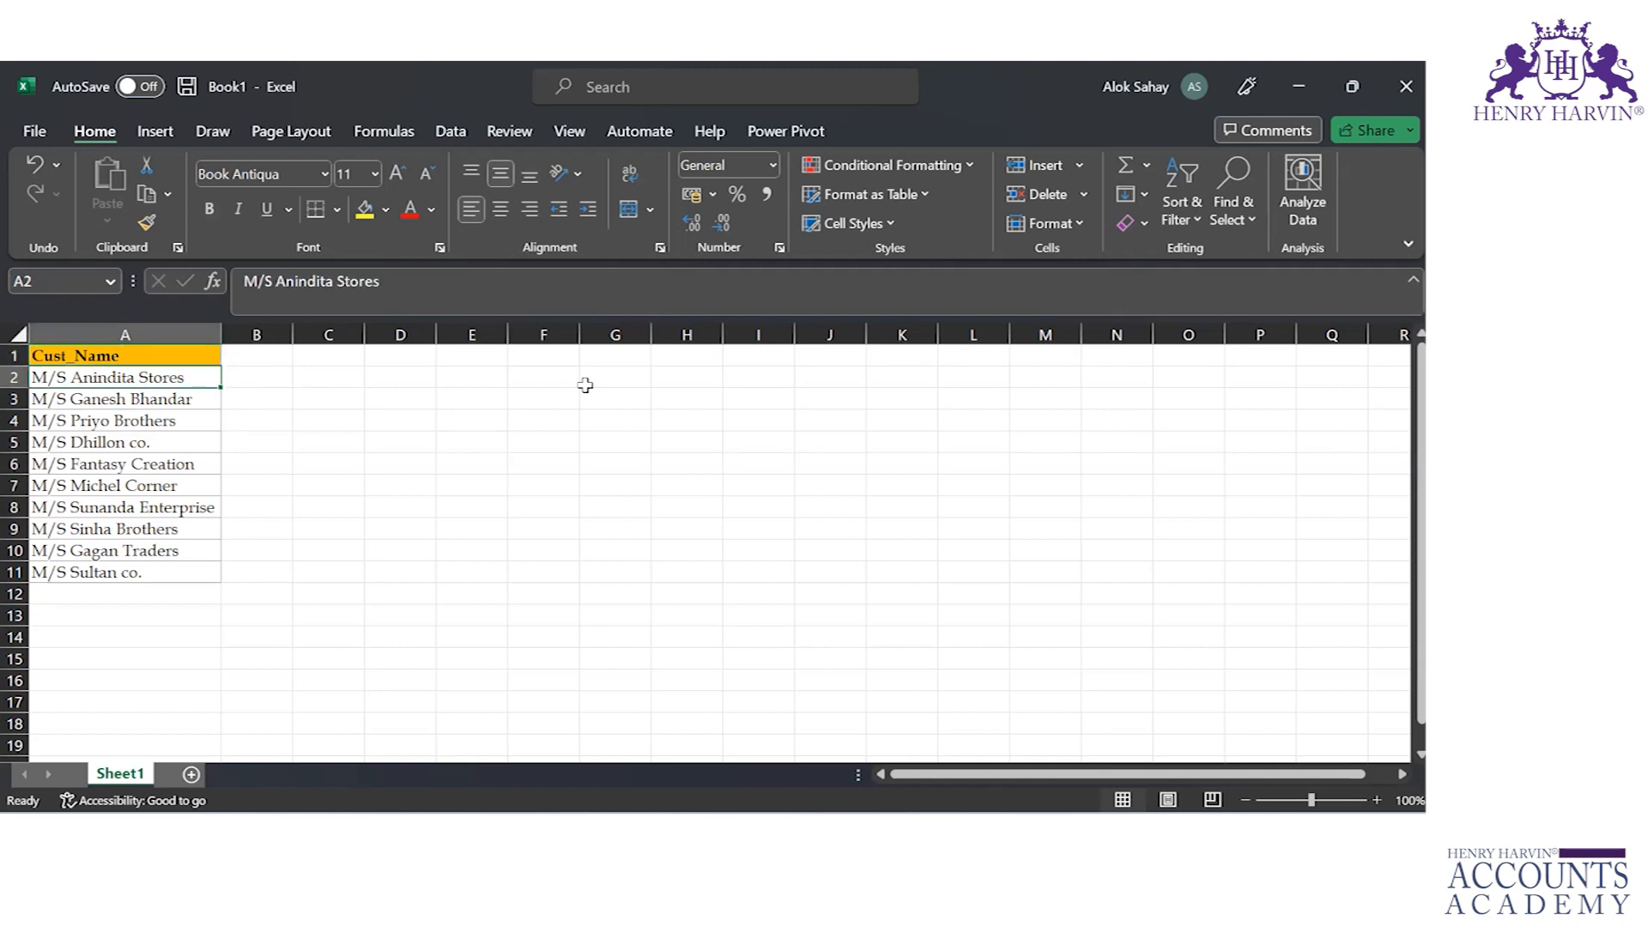
key(Down)
key(Up)
key(Down)
key(Down)
key(Down)
key(Down)
key(Down)
key(Down)
key(Down)
key(Down)
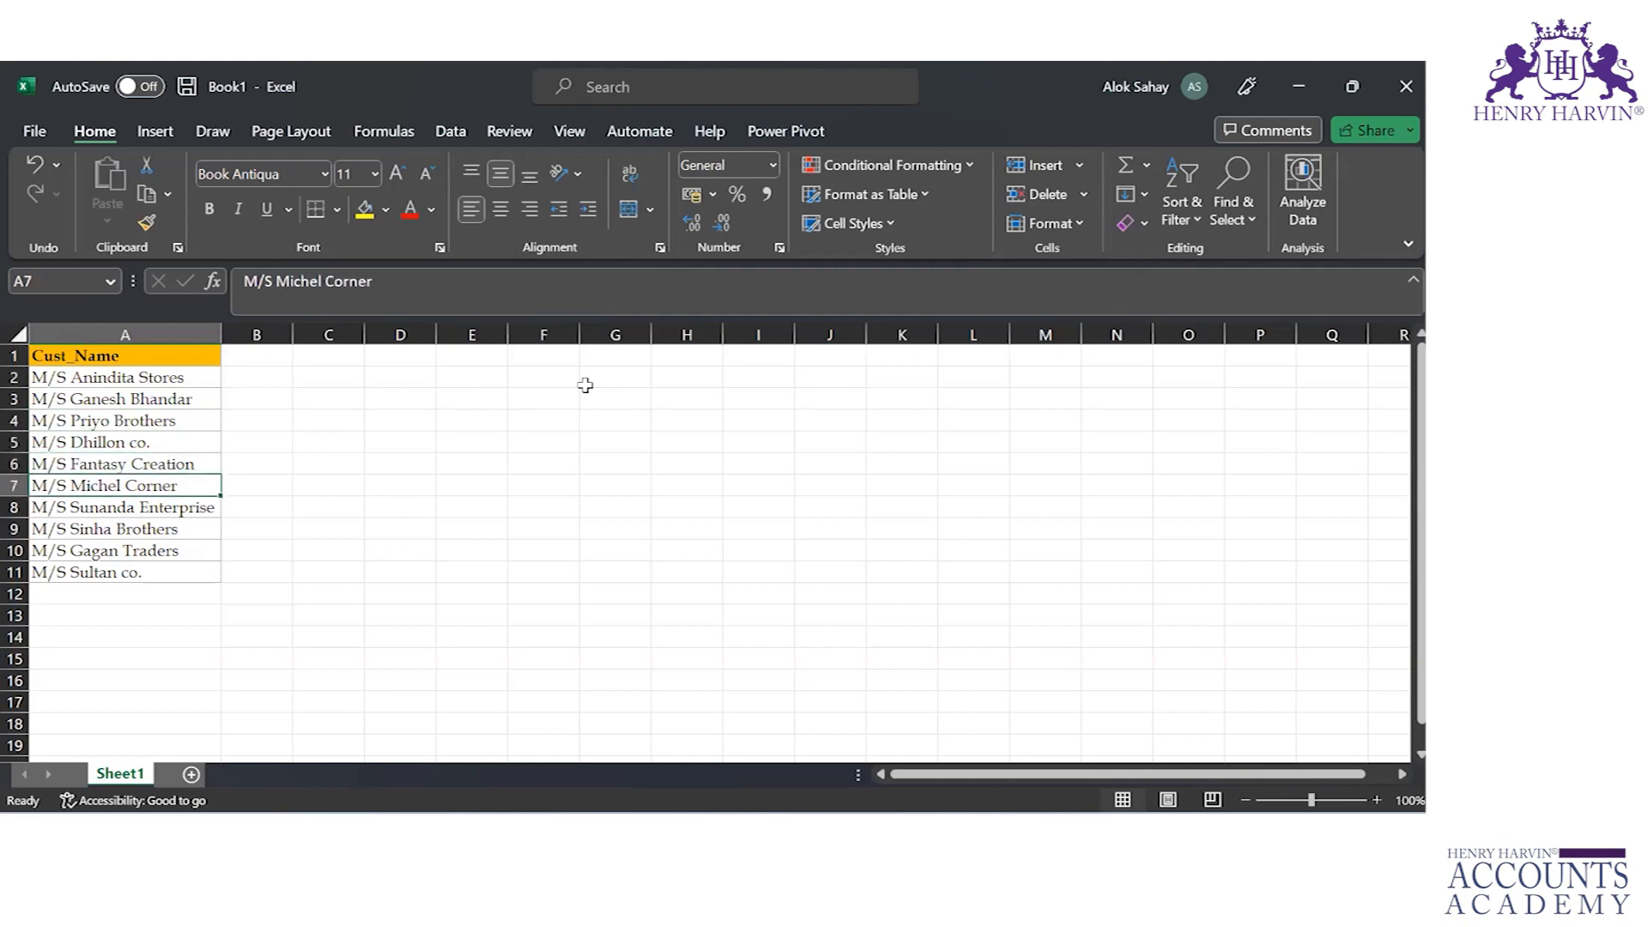
key(Down)
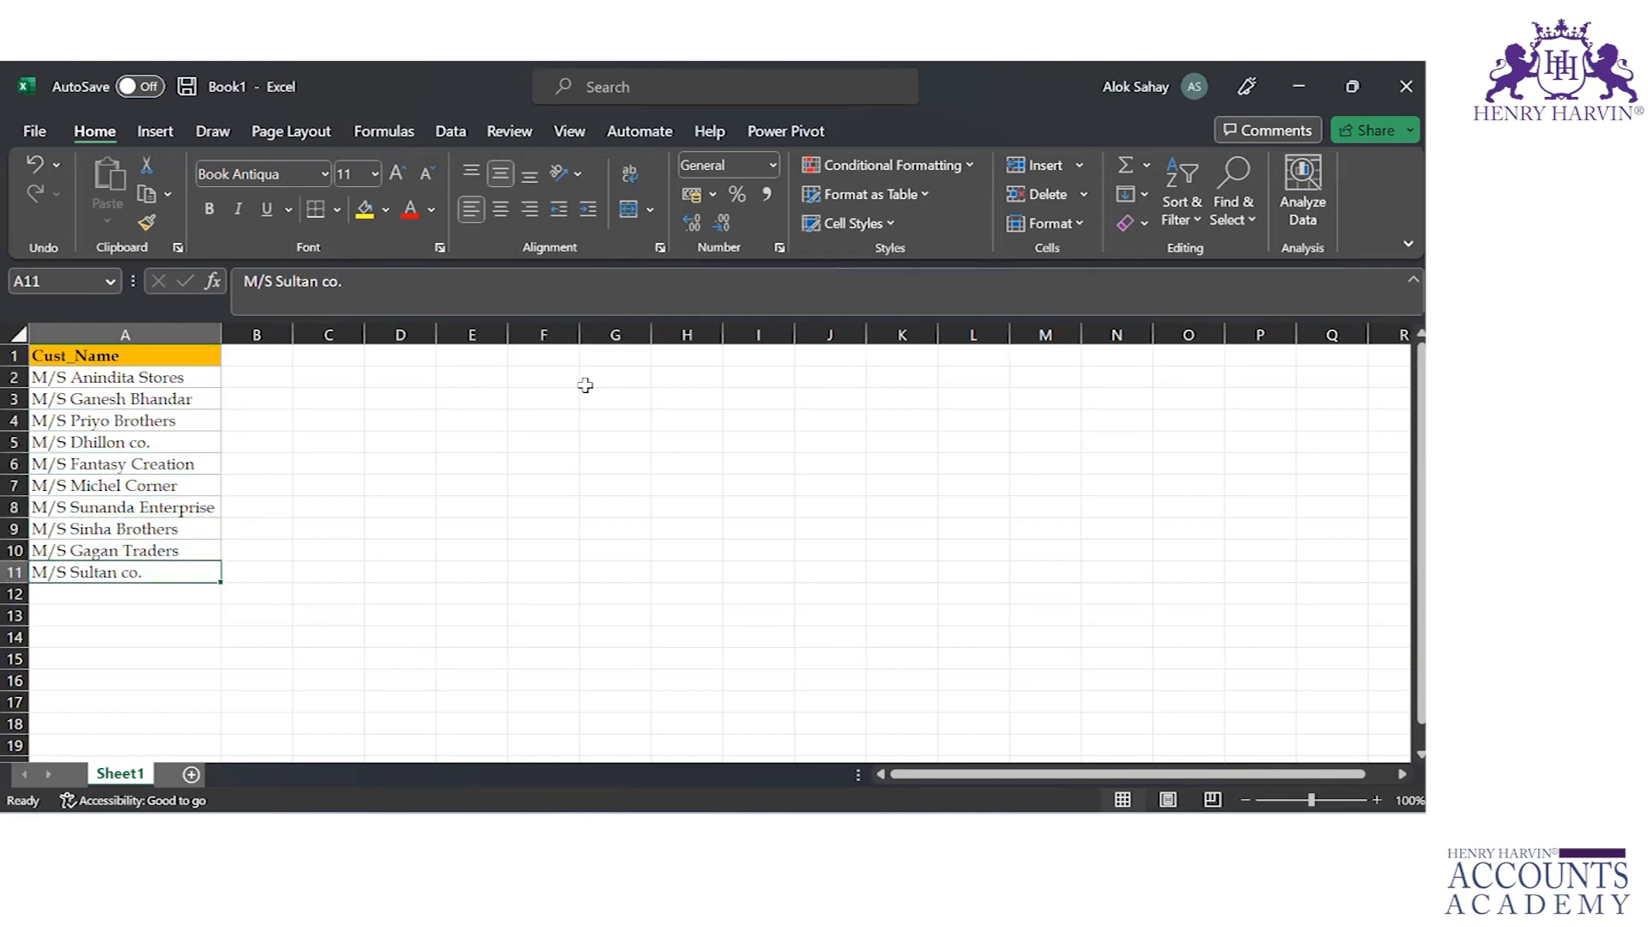
key(Up)
key(Up)
key(Up)
key(Up)
key(Up)
key(Up)
key(Up)
key(Up)
key(Up)
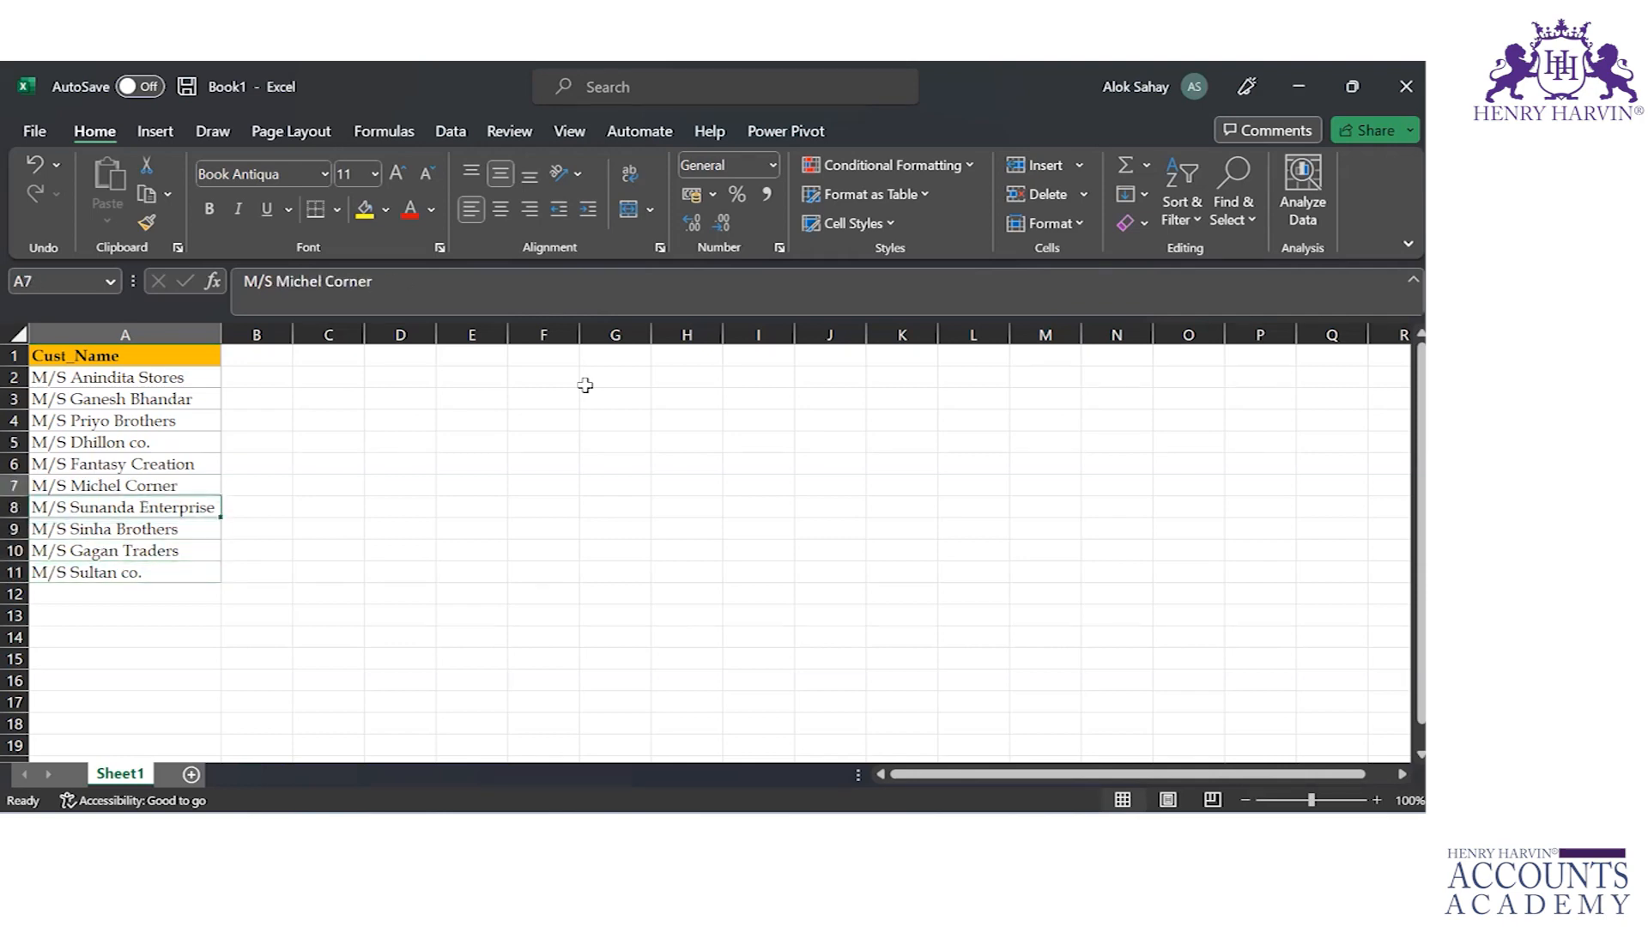
key(Up)
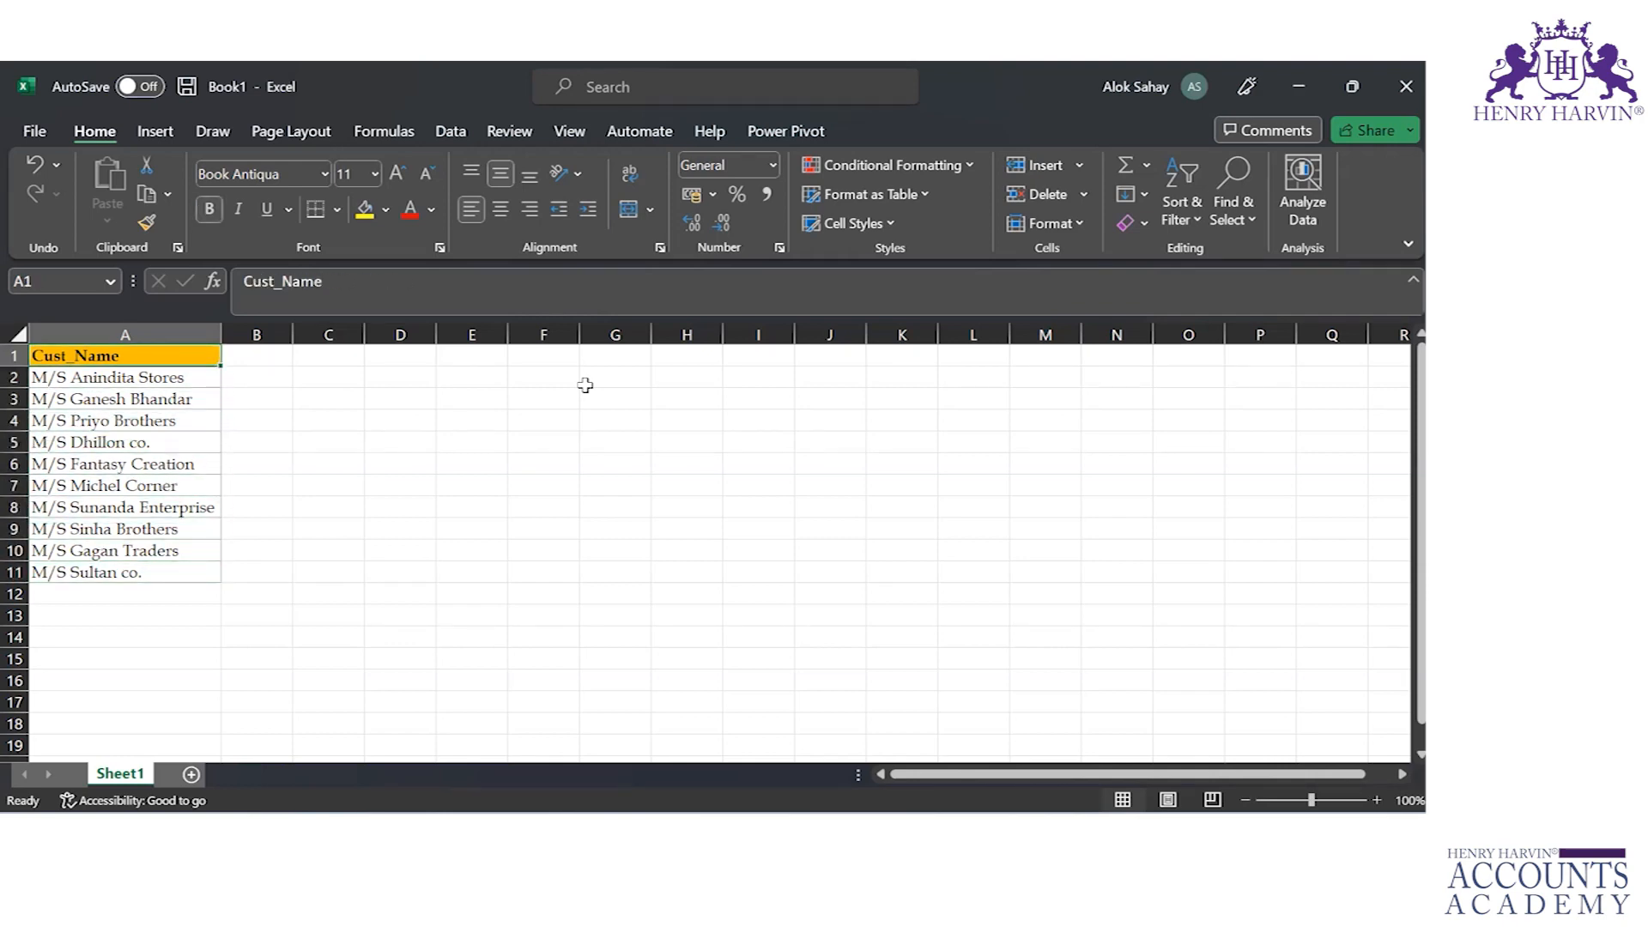
key(Right)
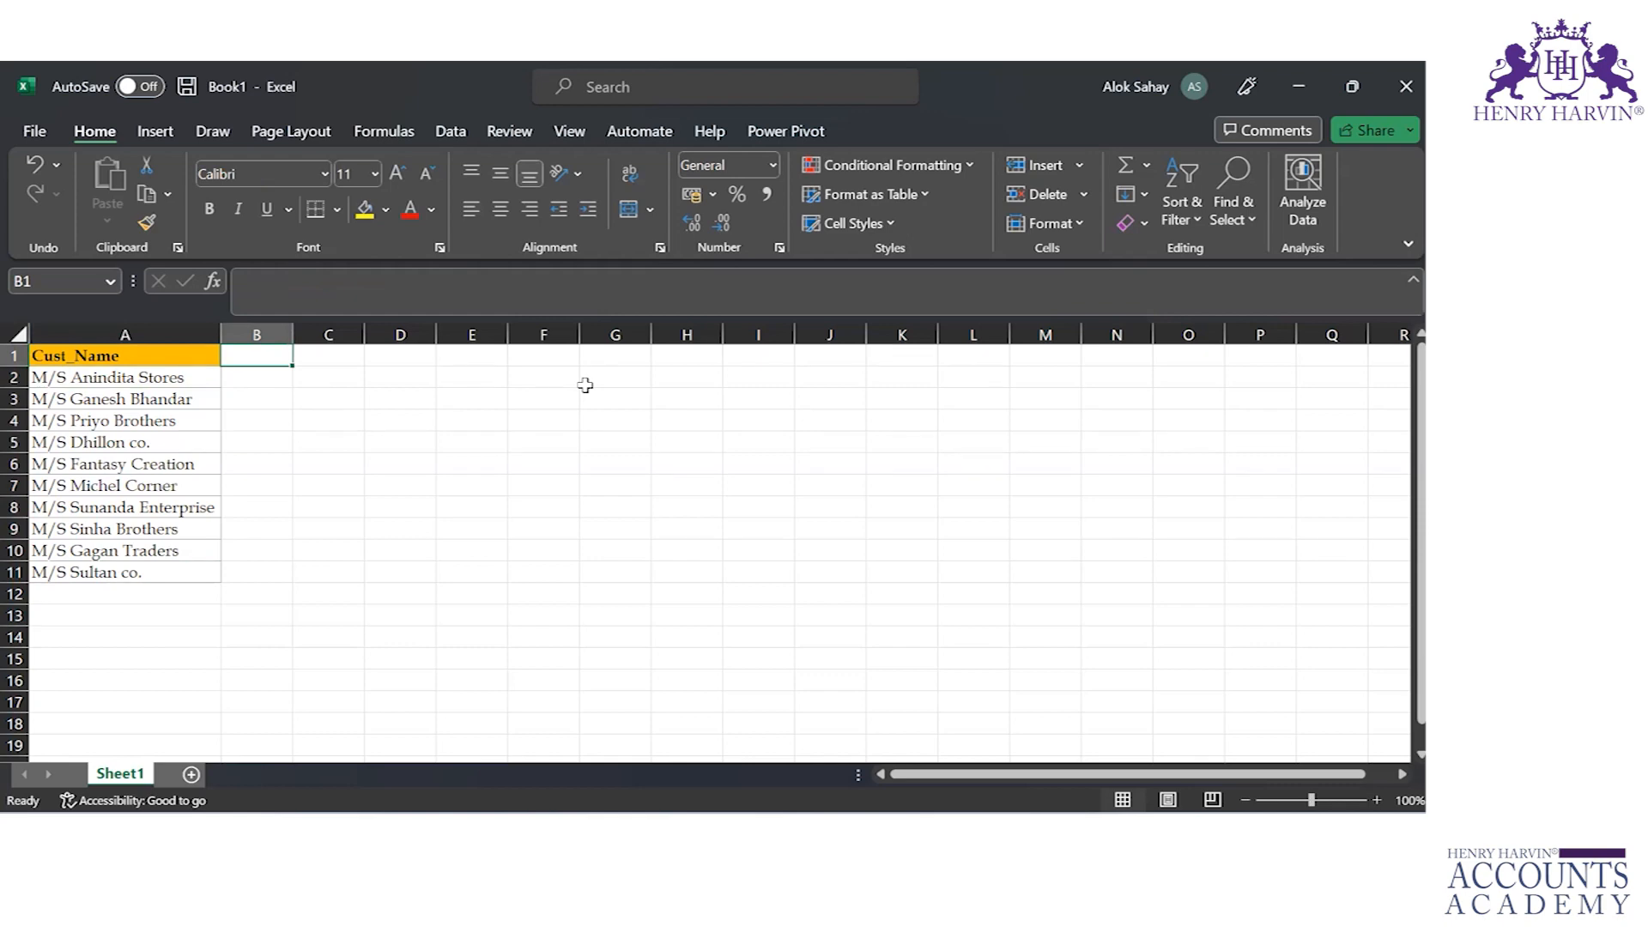
key(Left)
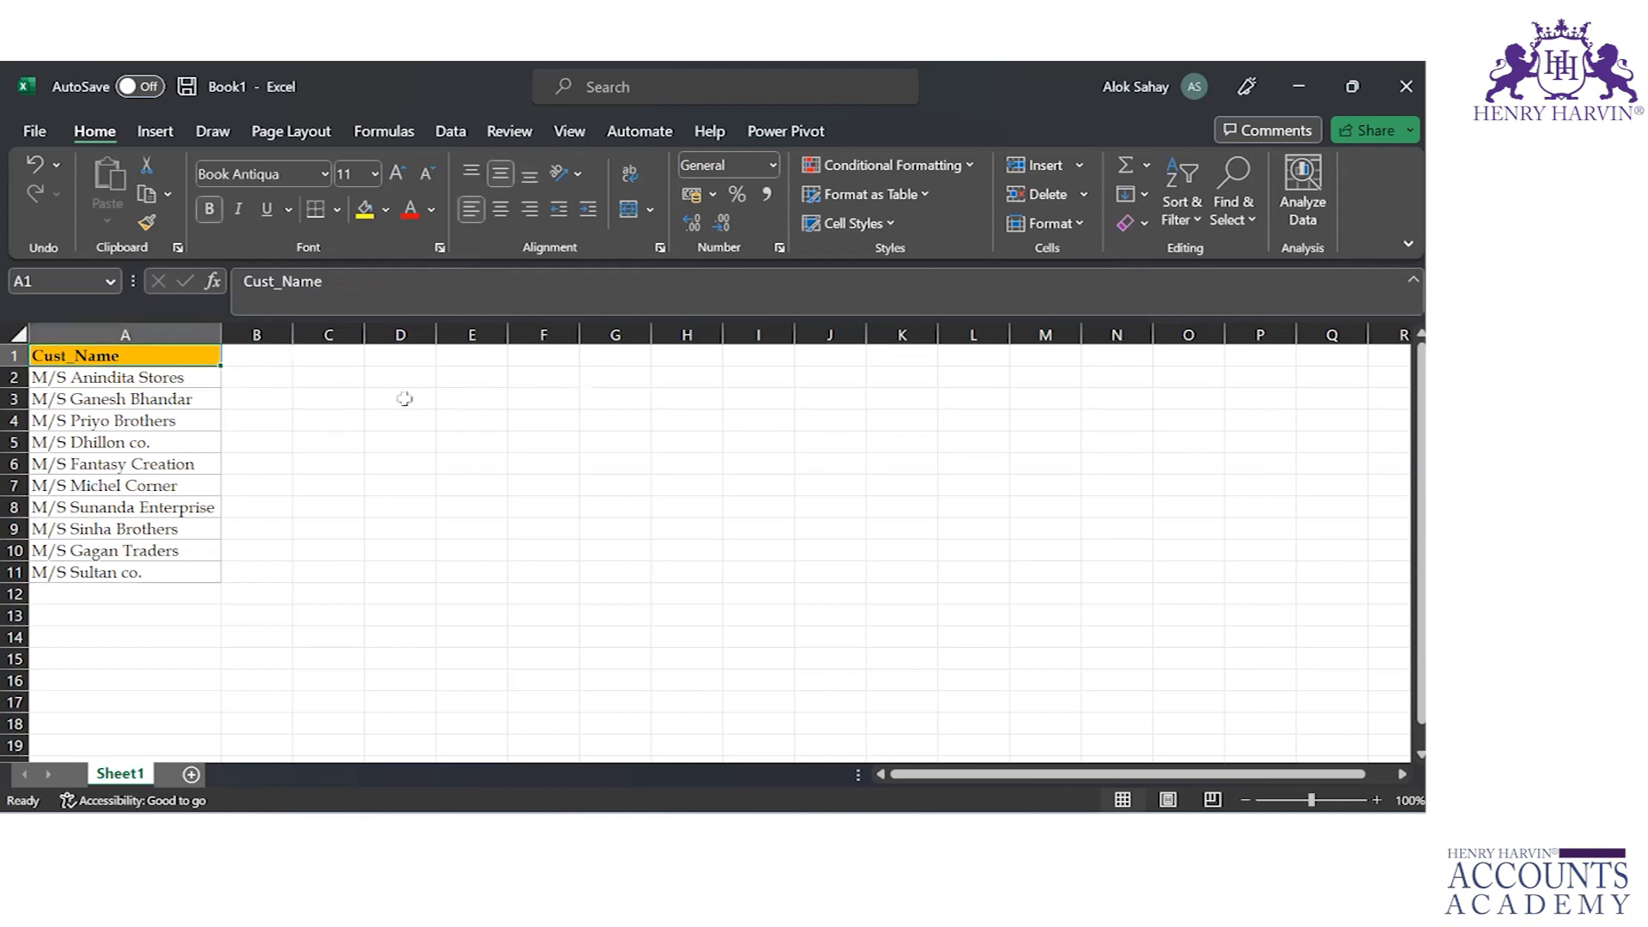
Step: Replace the header in cell A1 with "Title FirstName LastName"
click(336, 291)
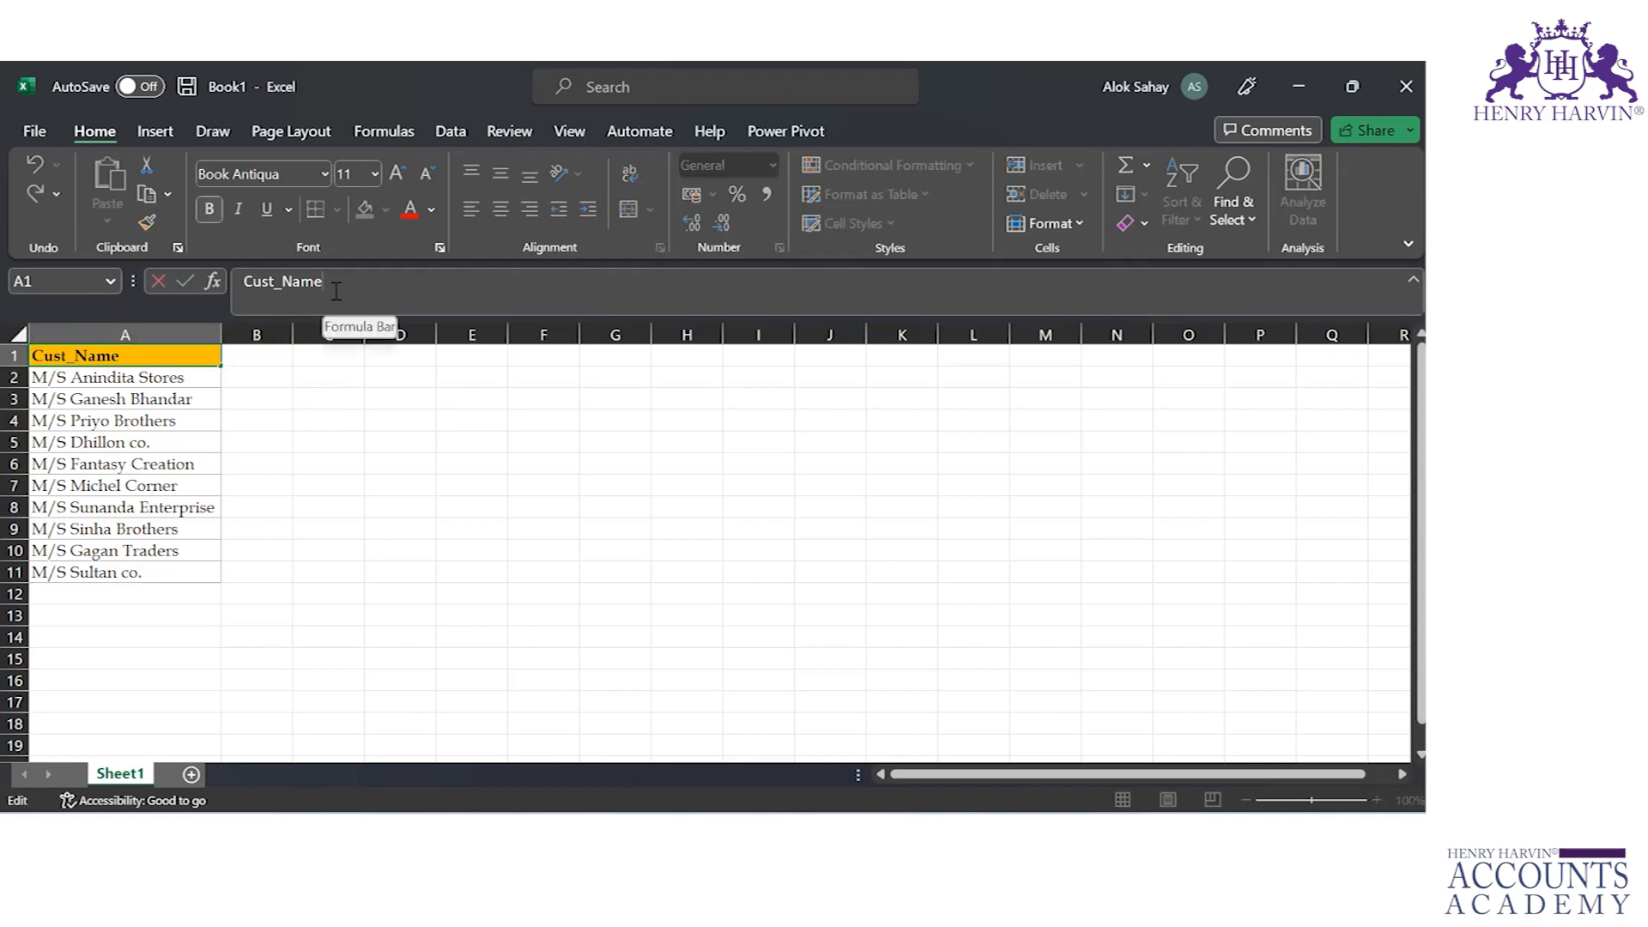
key(BackSpace)
key(BackSpace)
key(BackSpace)
key(BackSpace)
key(BackSpace)
key(BackSpace)
key(BackSpace)
key(BackSpace)
key(BackSpace)
text(Title )
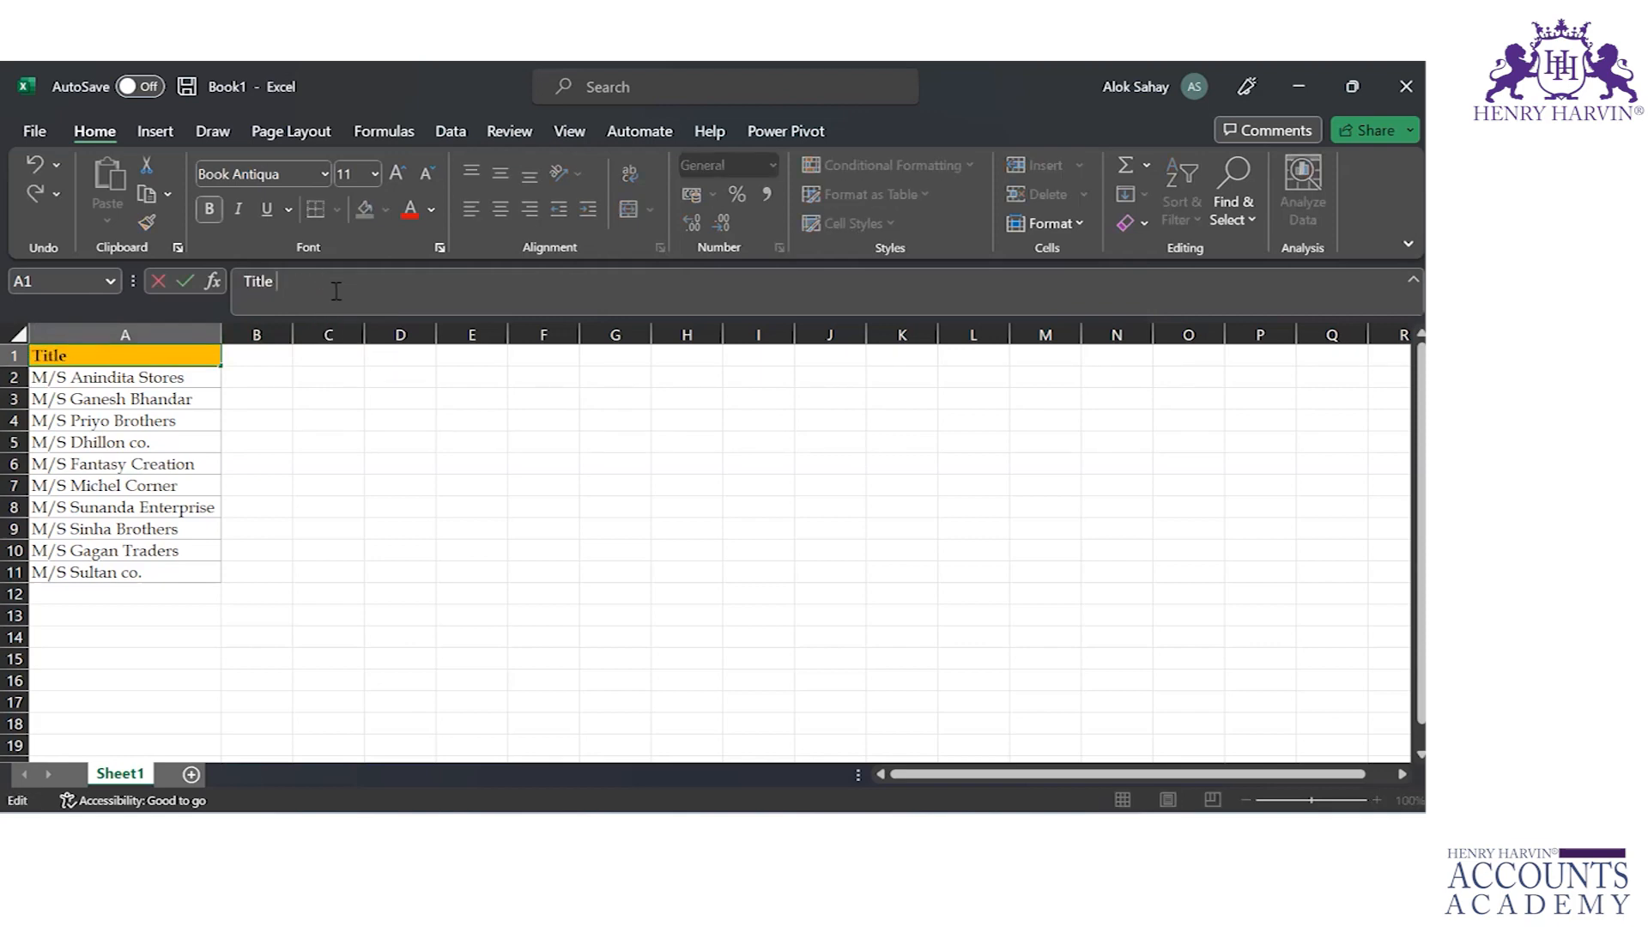
text(FirstName LastName)
key(Return)
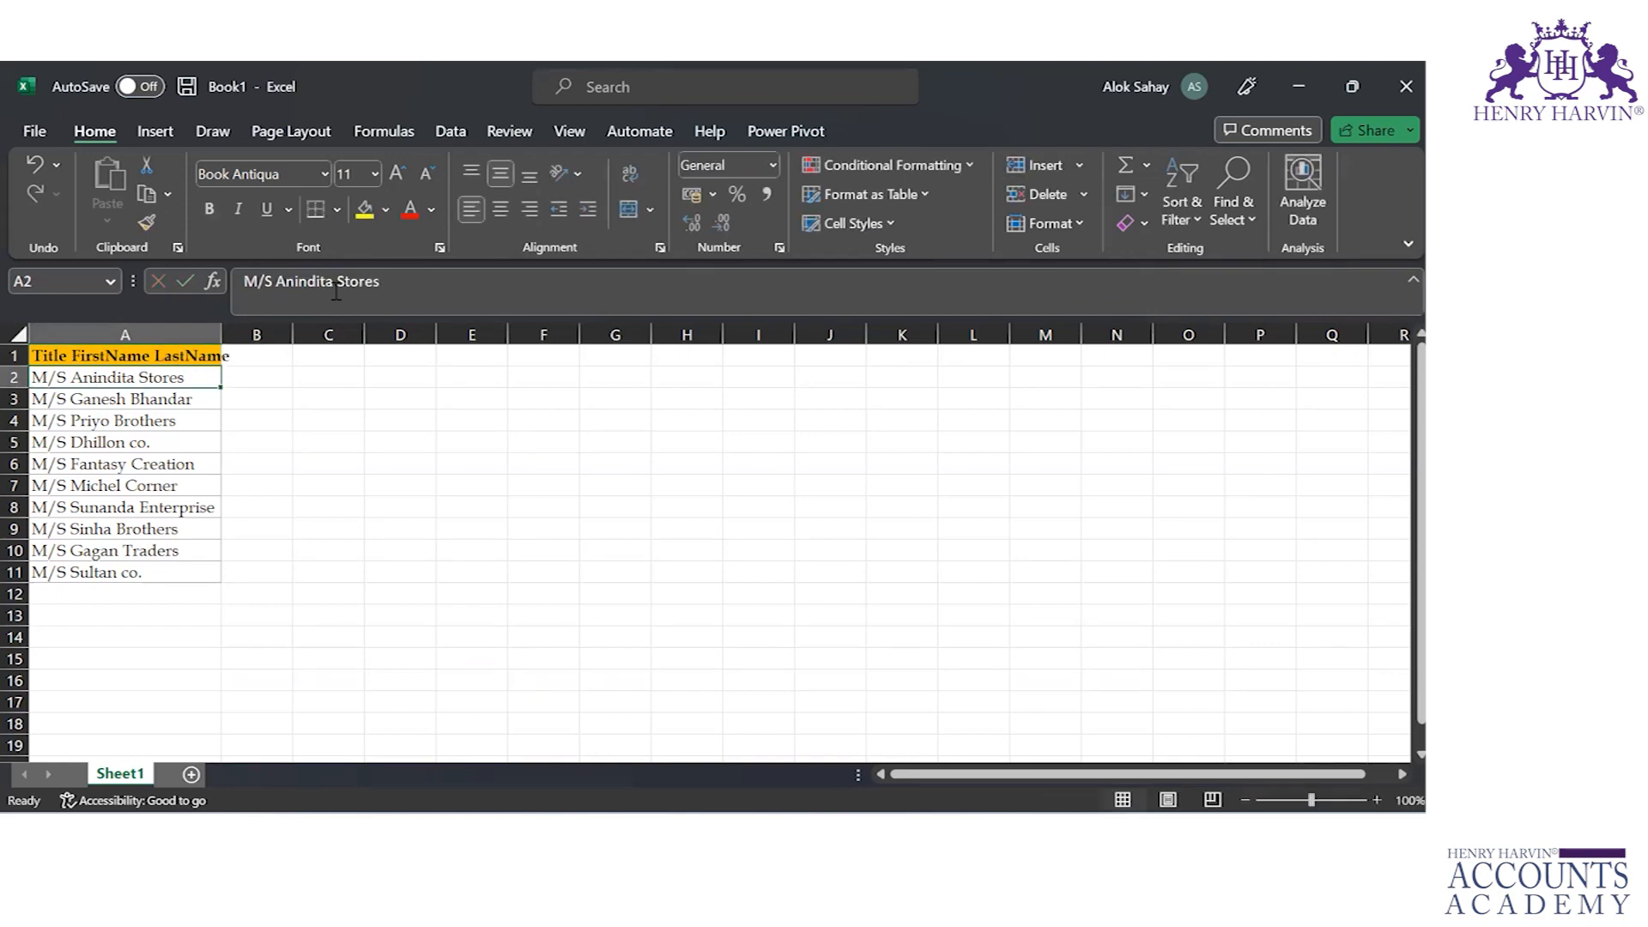
Step: View the Text to Columns description with the list in A1:A11 selected, and widen column A to fit its header
key(Up)
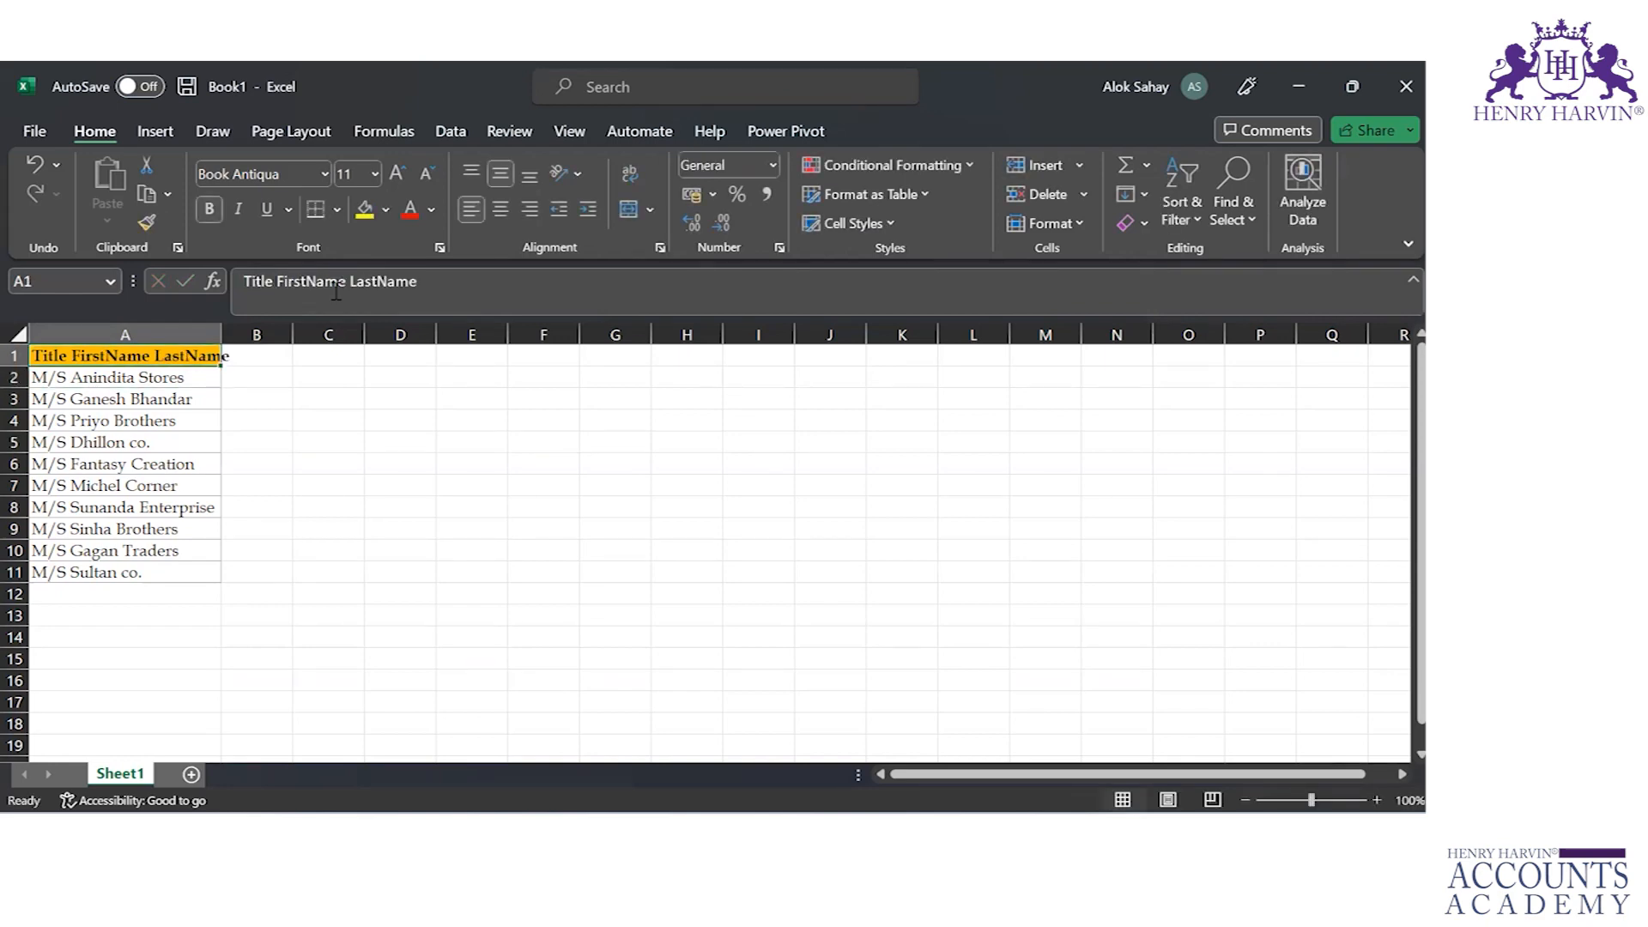
key(ctrl+shift+Down)
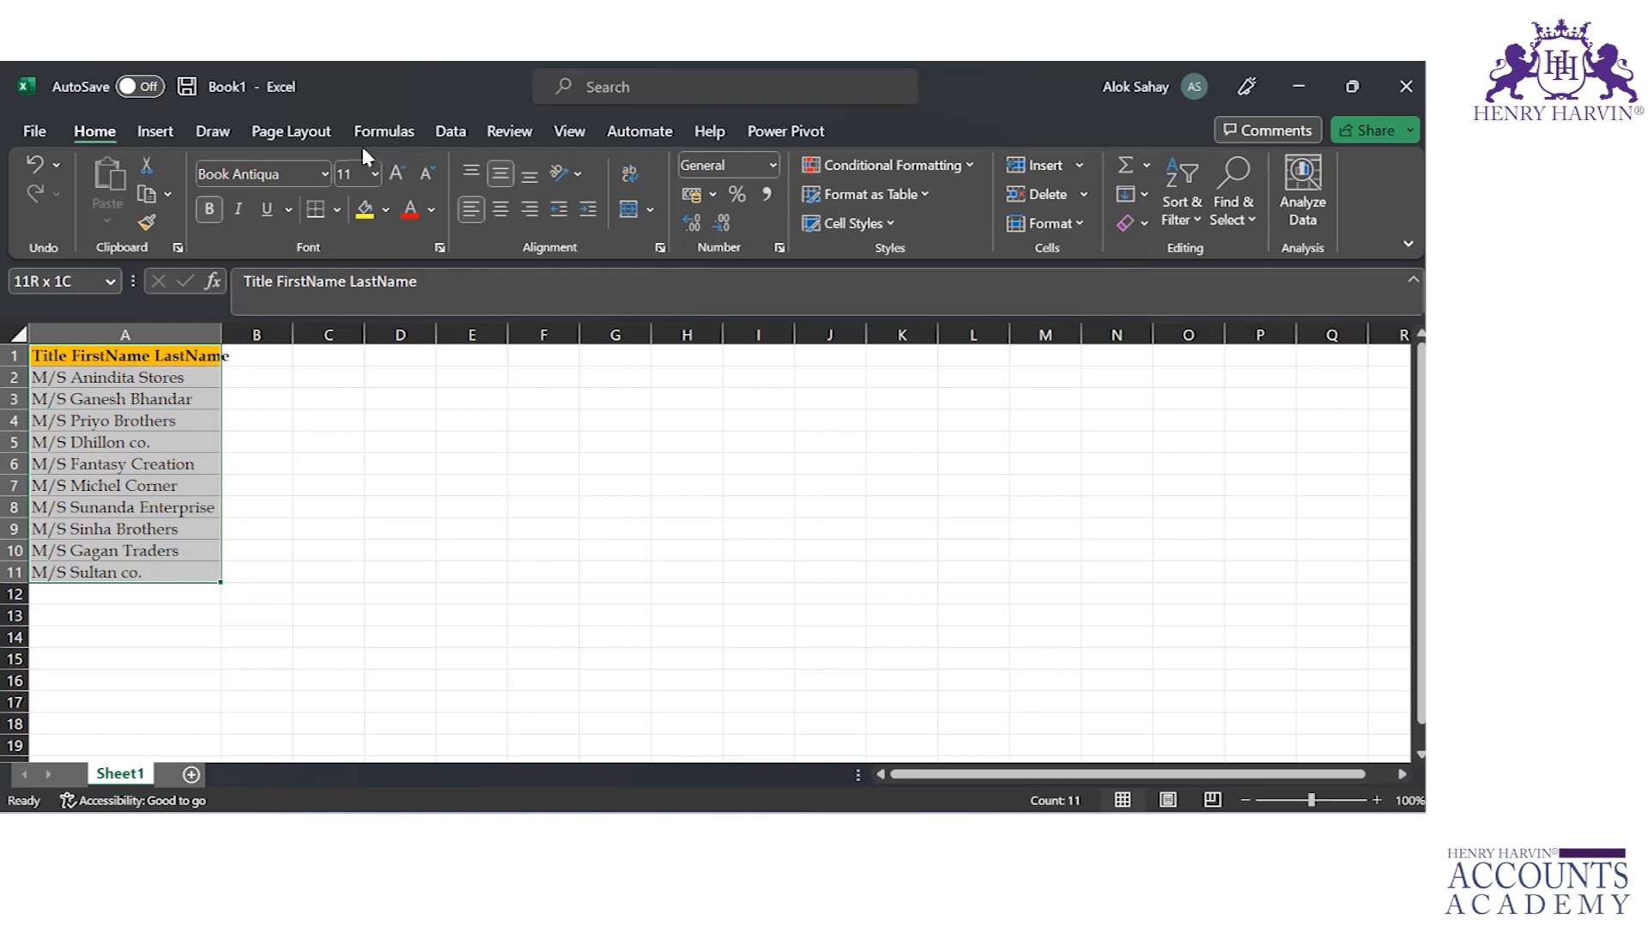
click(447, 134)
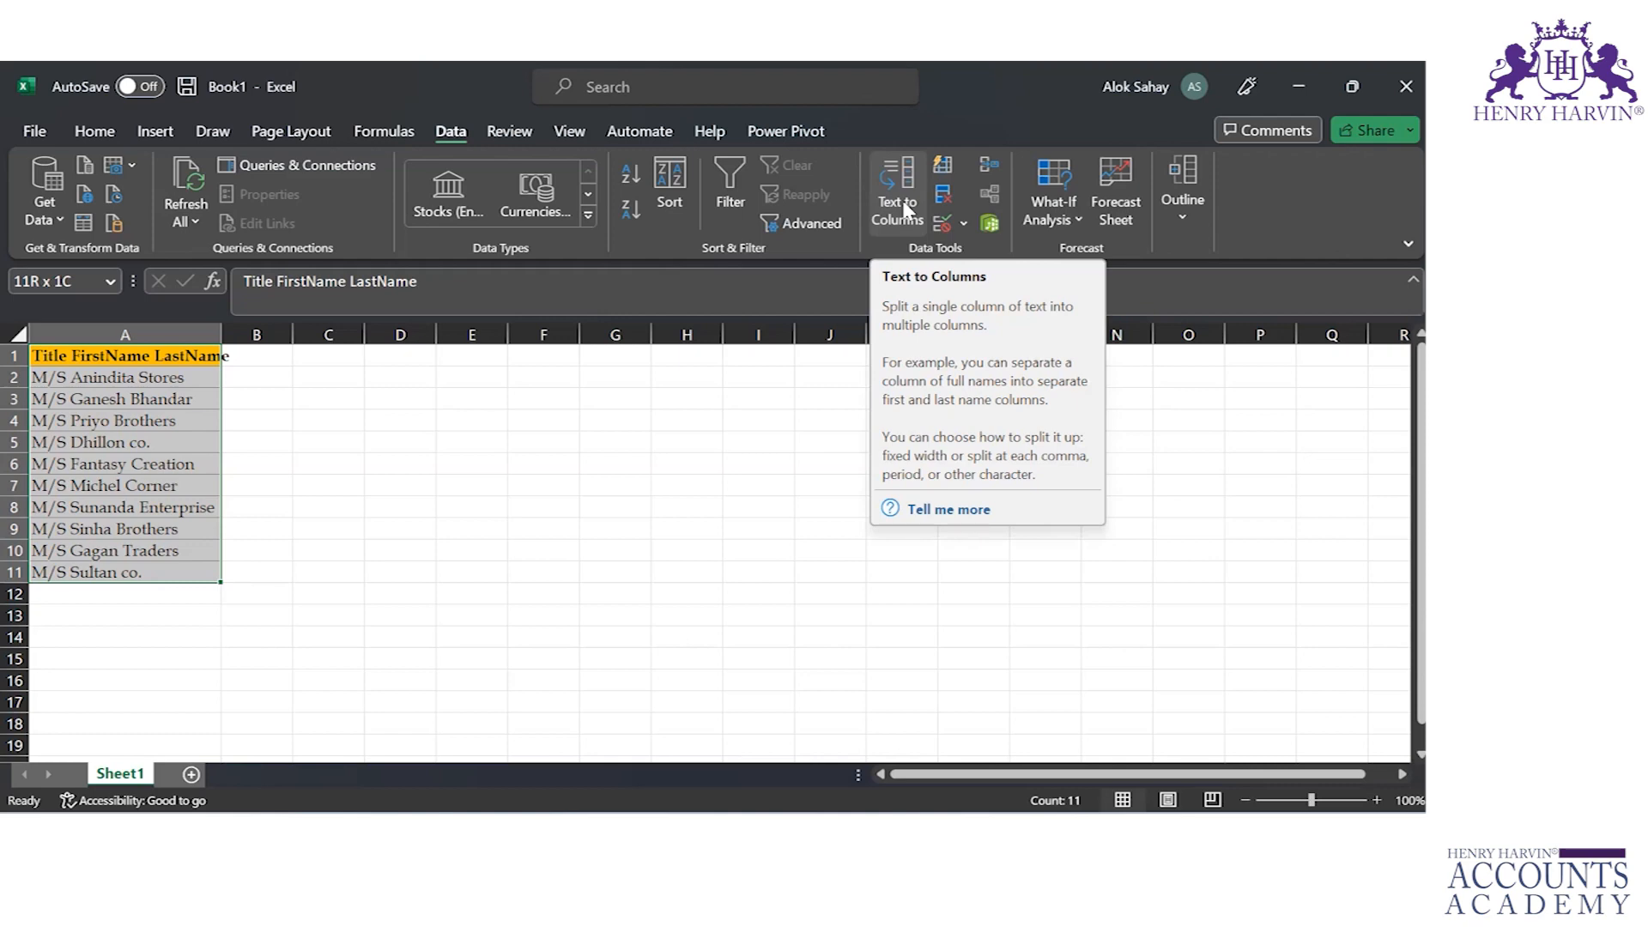
click(47, 378)
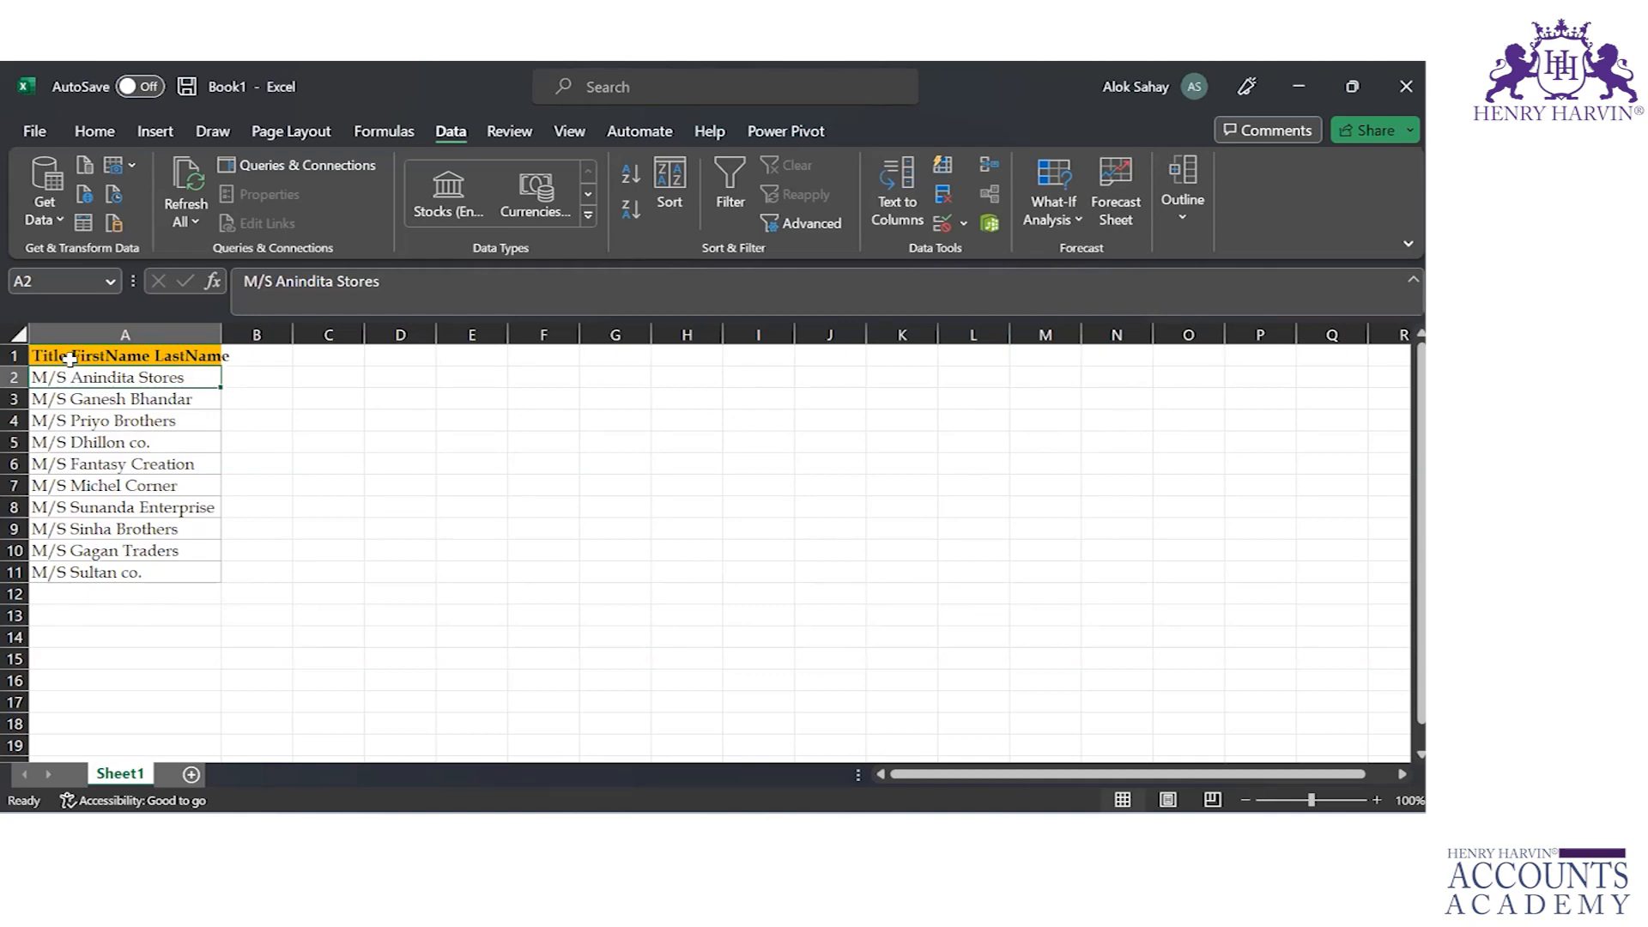
drag(221, 335, 288, 335)
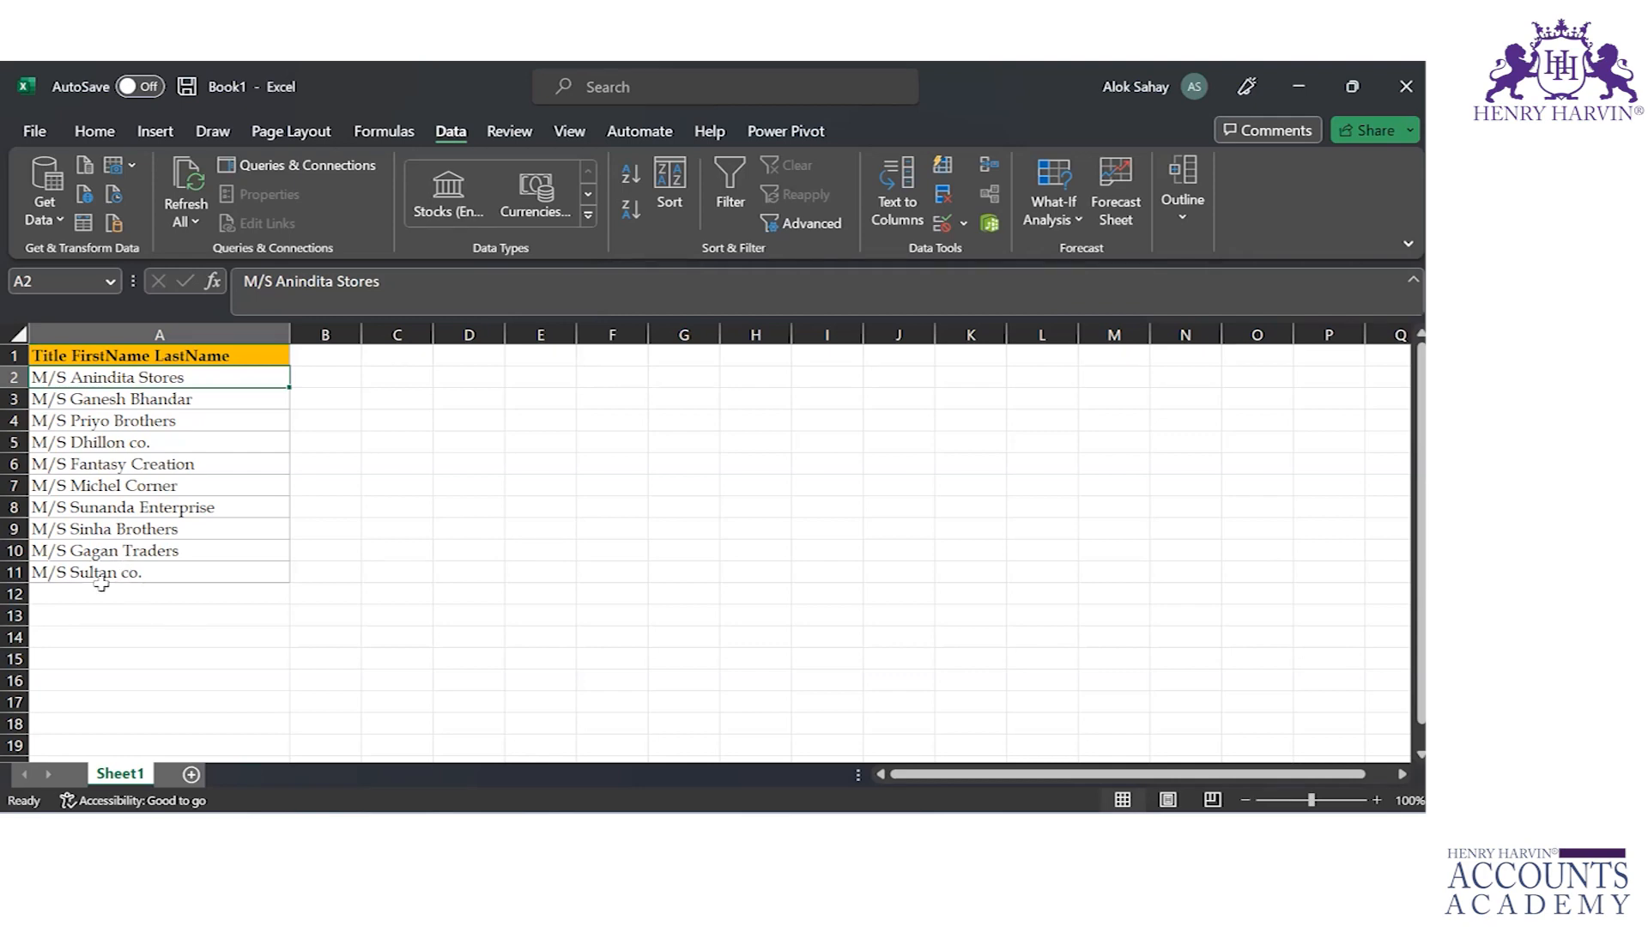
Step: Split A1:A11 into separate columns with Text to Columns, using the Delimited type and Space as a delimiter
key(Up)
key(ctrl+shift+Down)
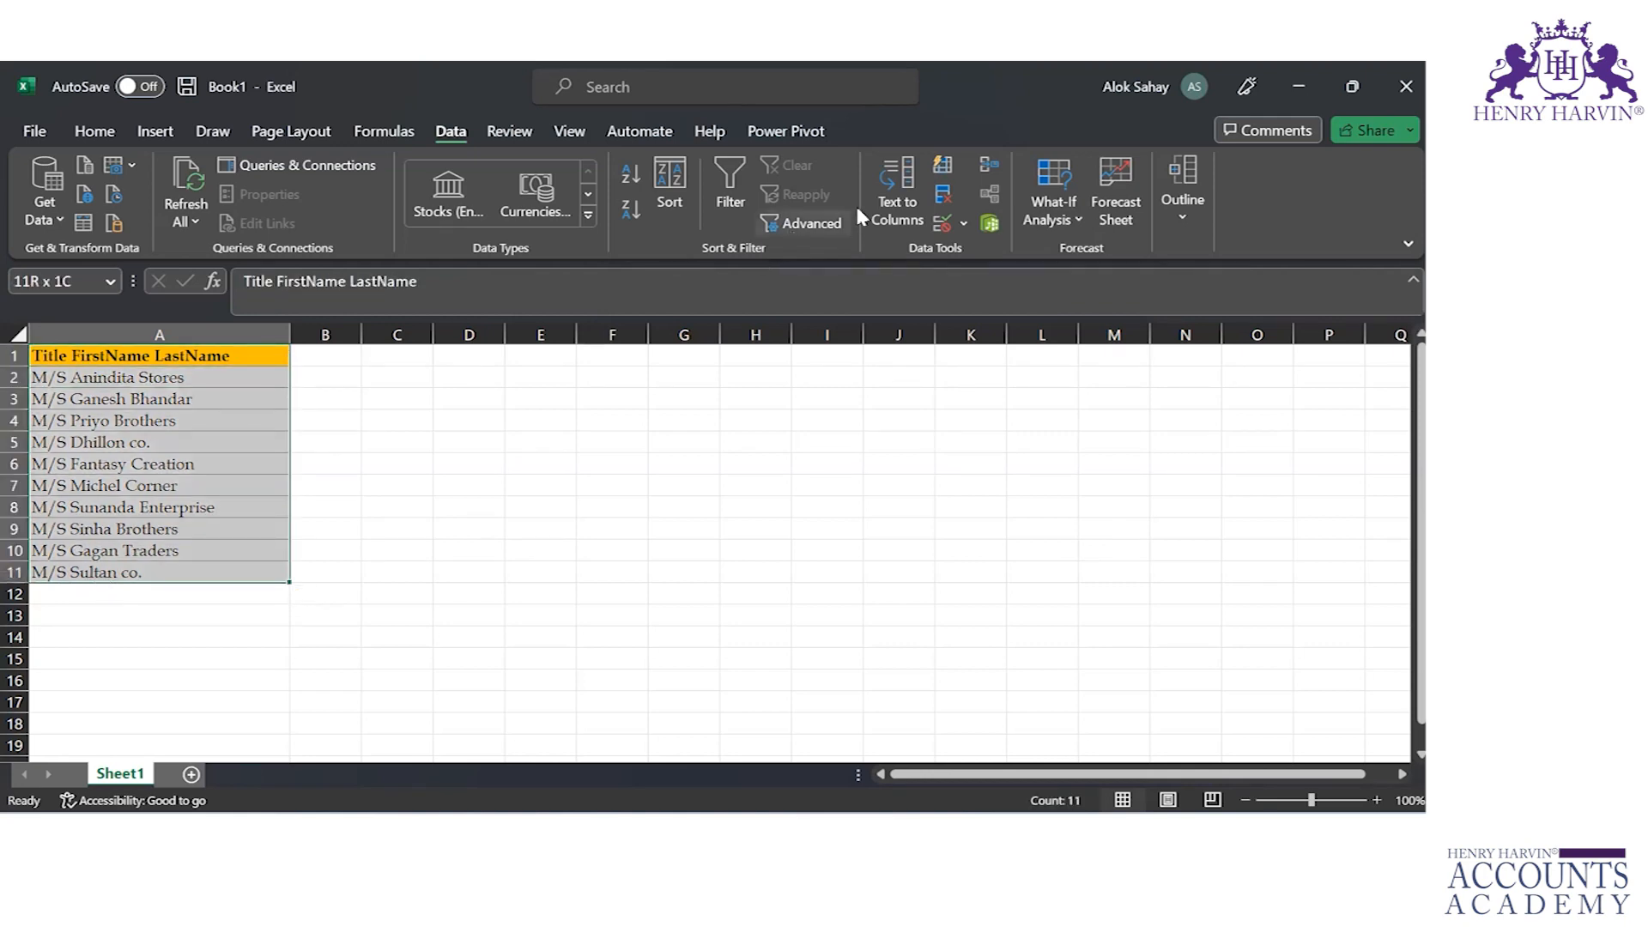
click(884, 199)
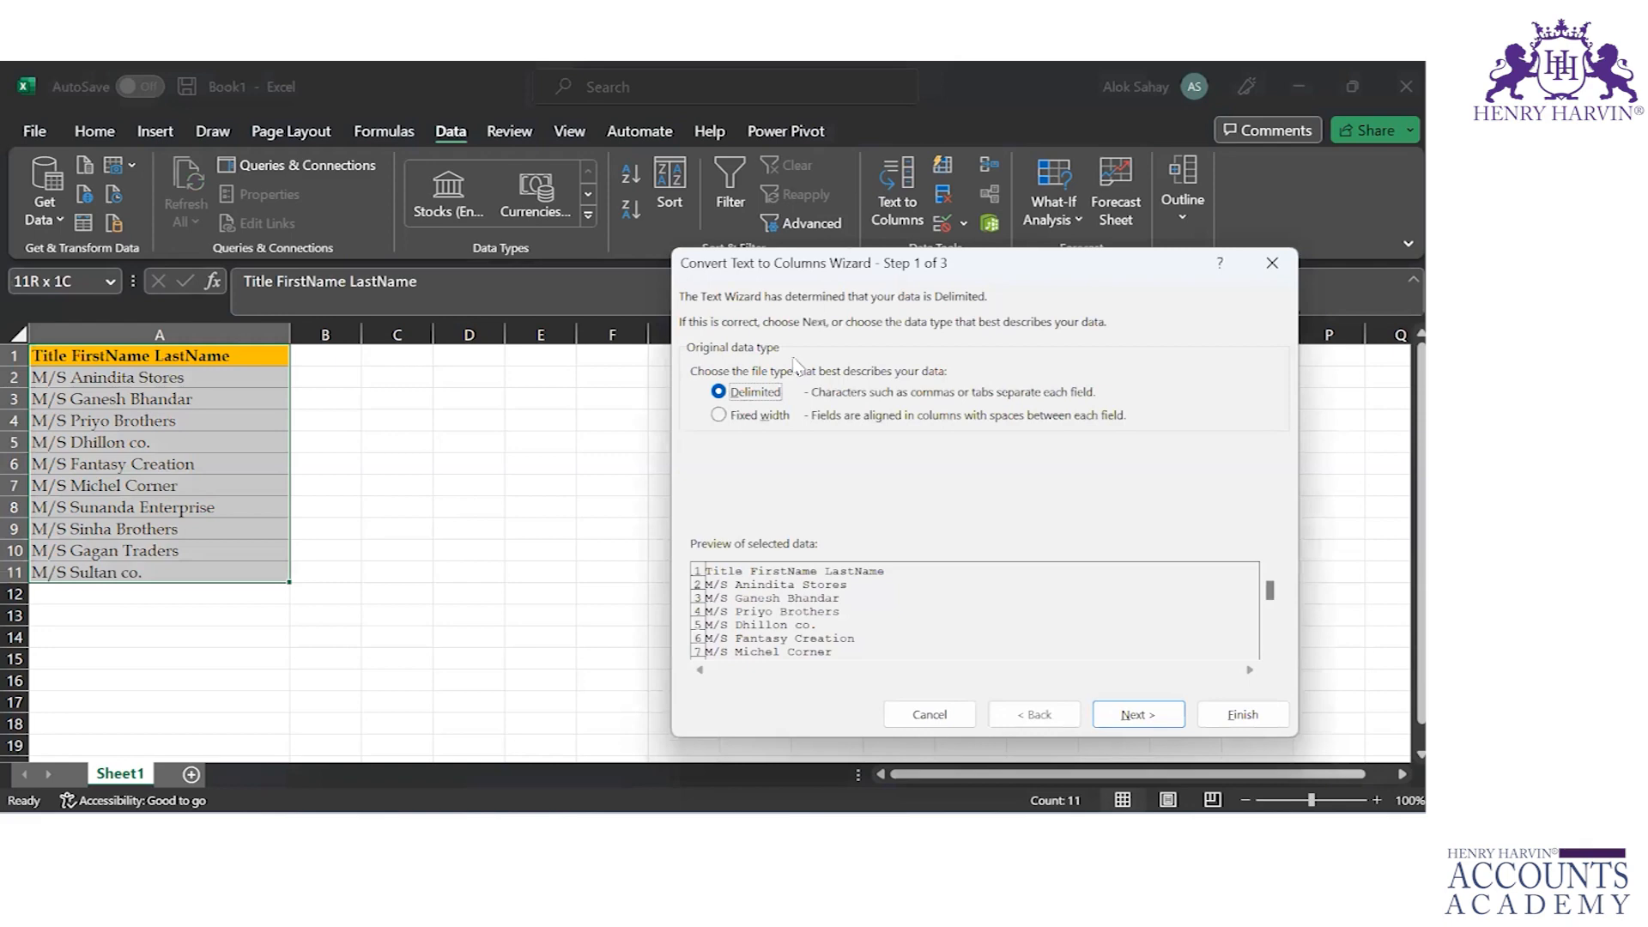
click(719, 417)
click(719, 392)
click(1144, 713)
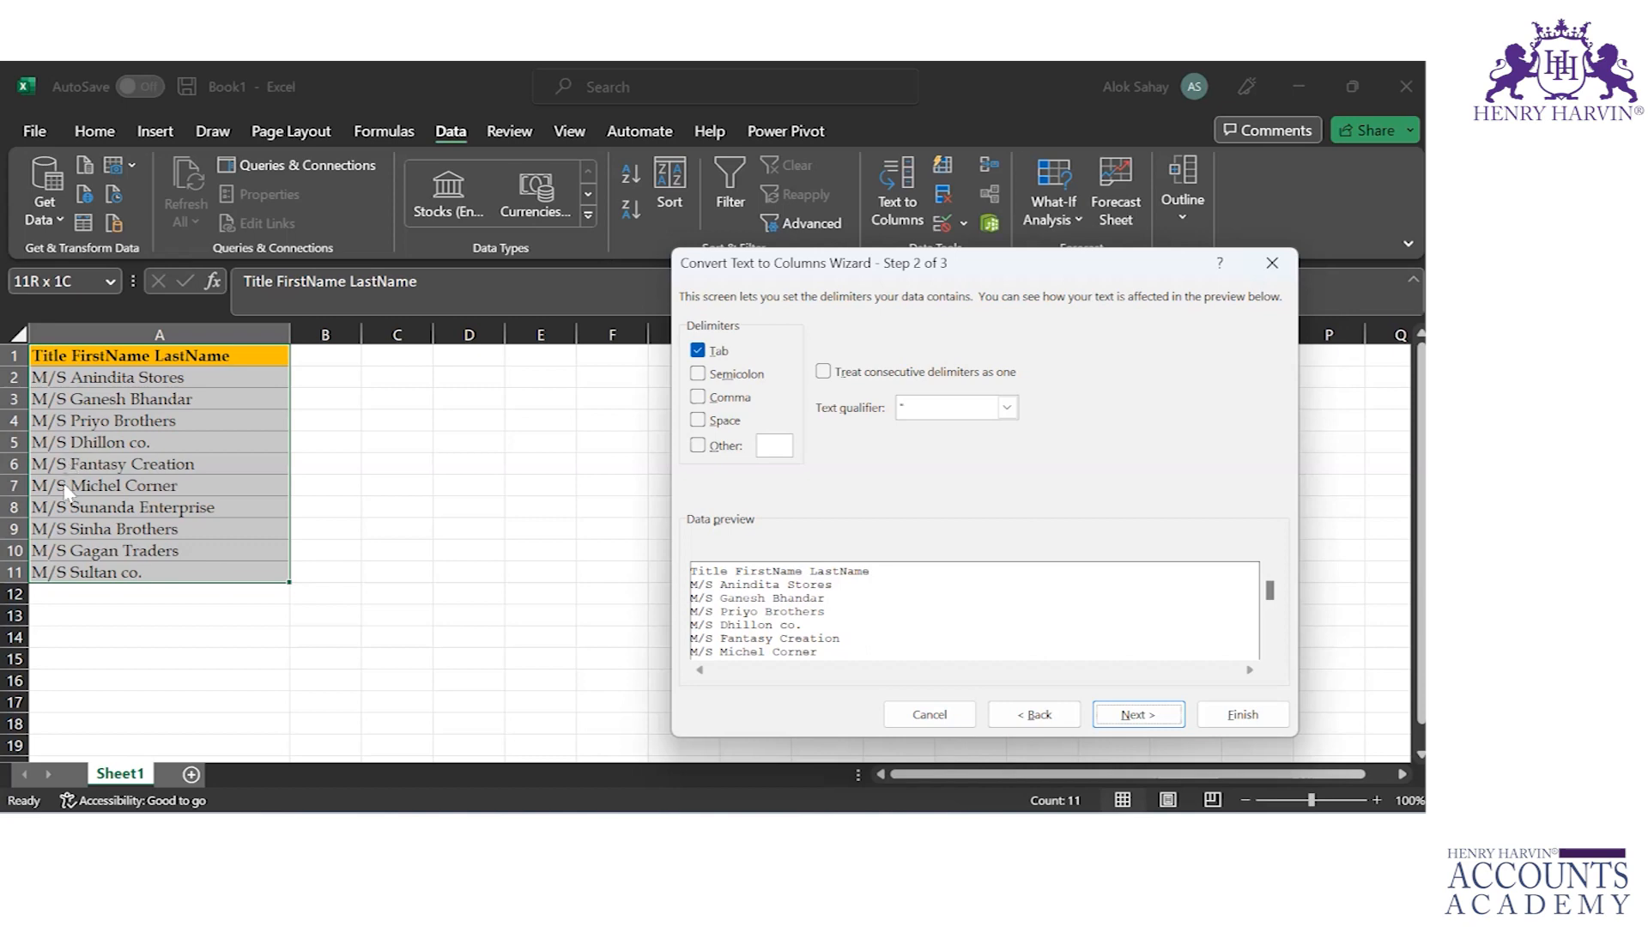
click(700, 425)
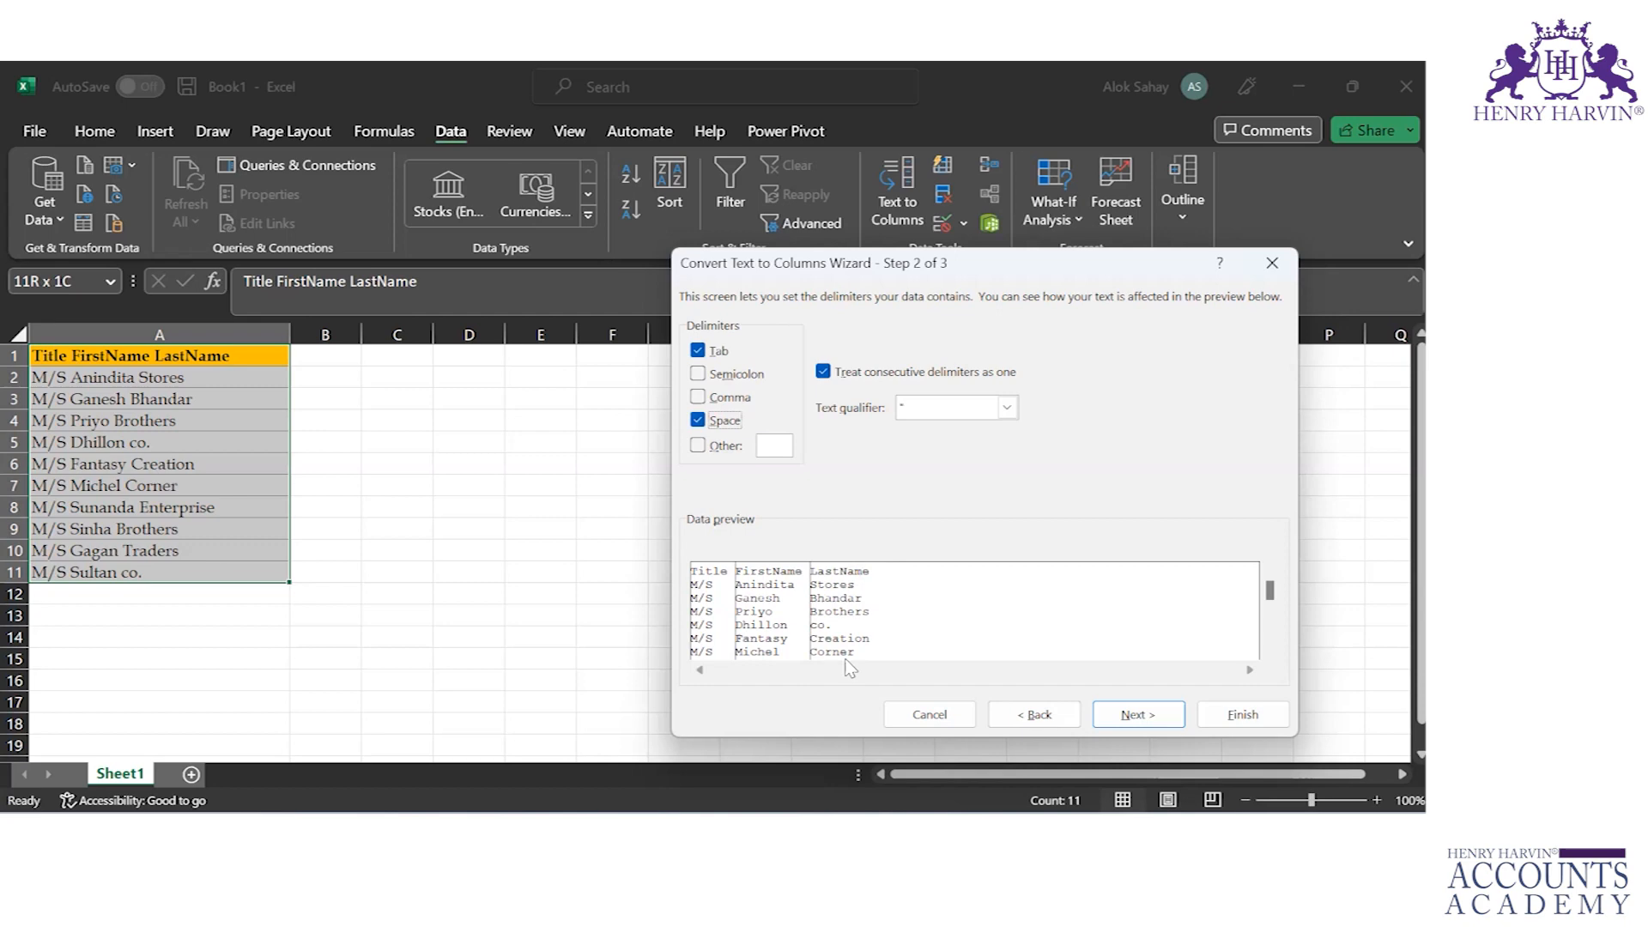
click(1222, 712)
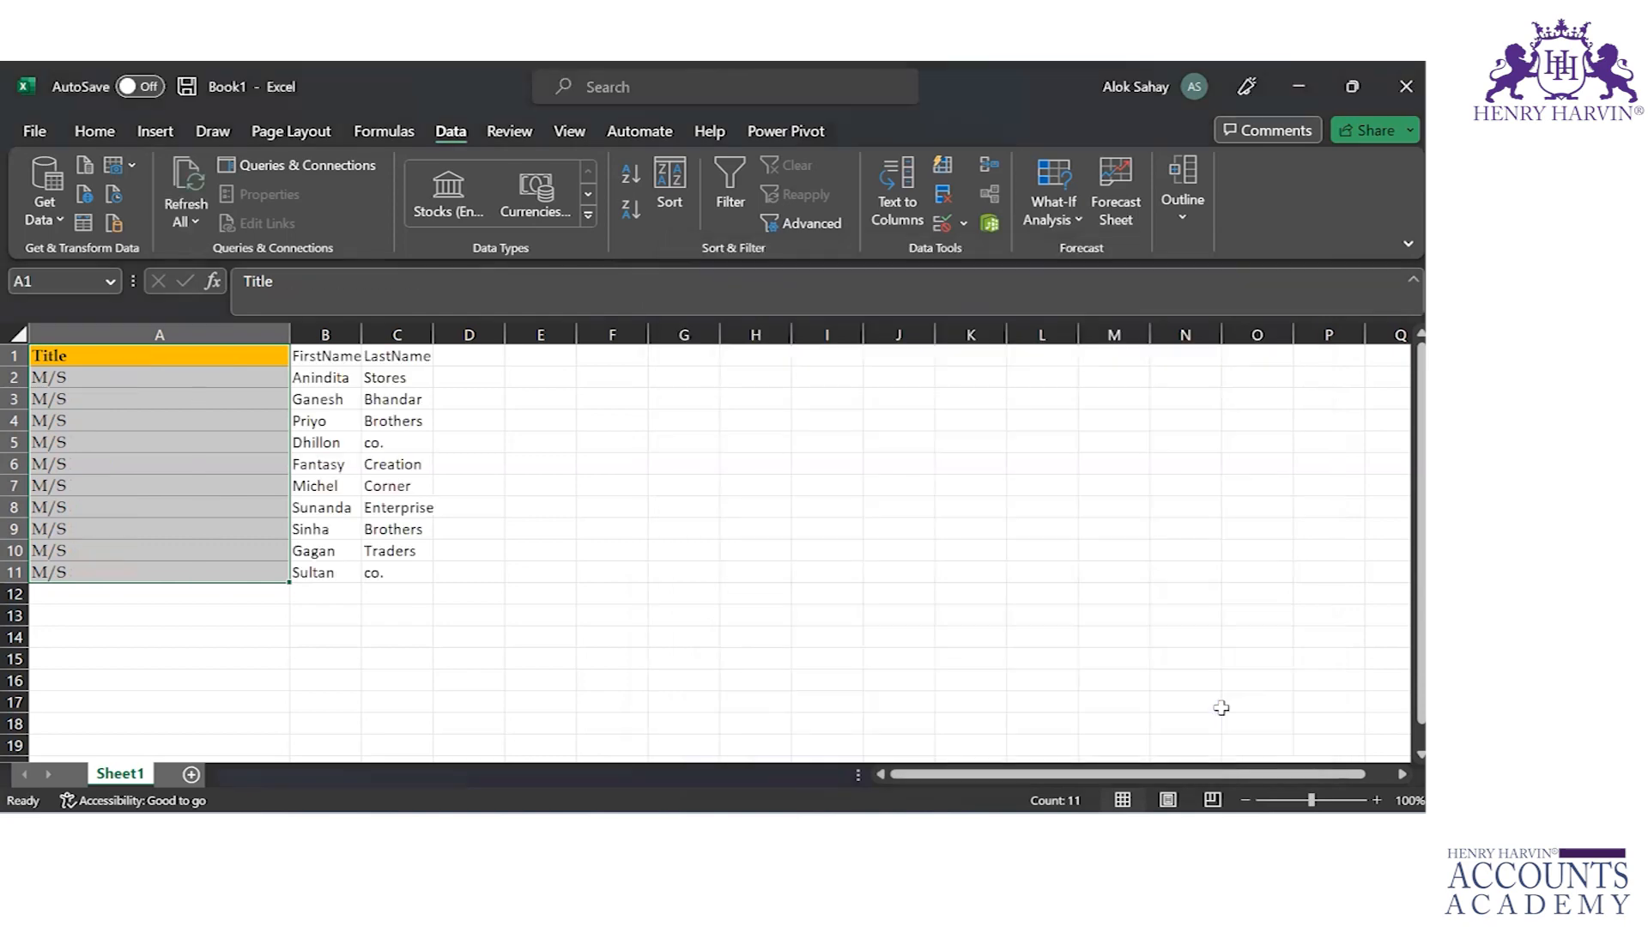
Step: Autofit the widths of columns A to C to the split data in A1:C11
click(262, 440)
key(Up)
key(ctrl+Up)
key(ctrl+shift+Right)
key(ctrl+shift+Down)
key(alt+h)
key(o)
key(i)
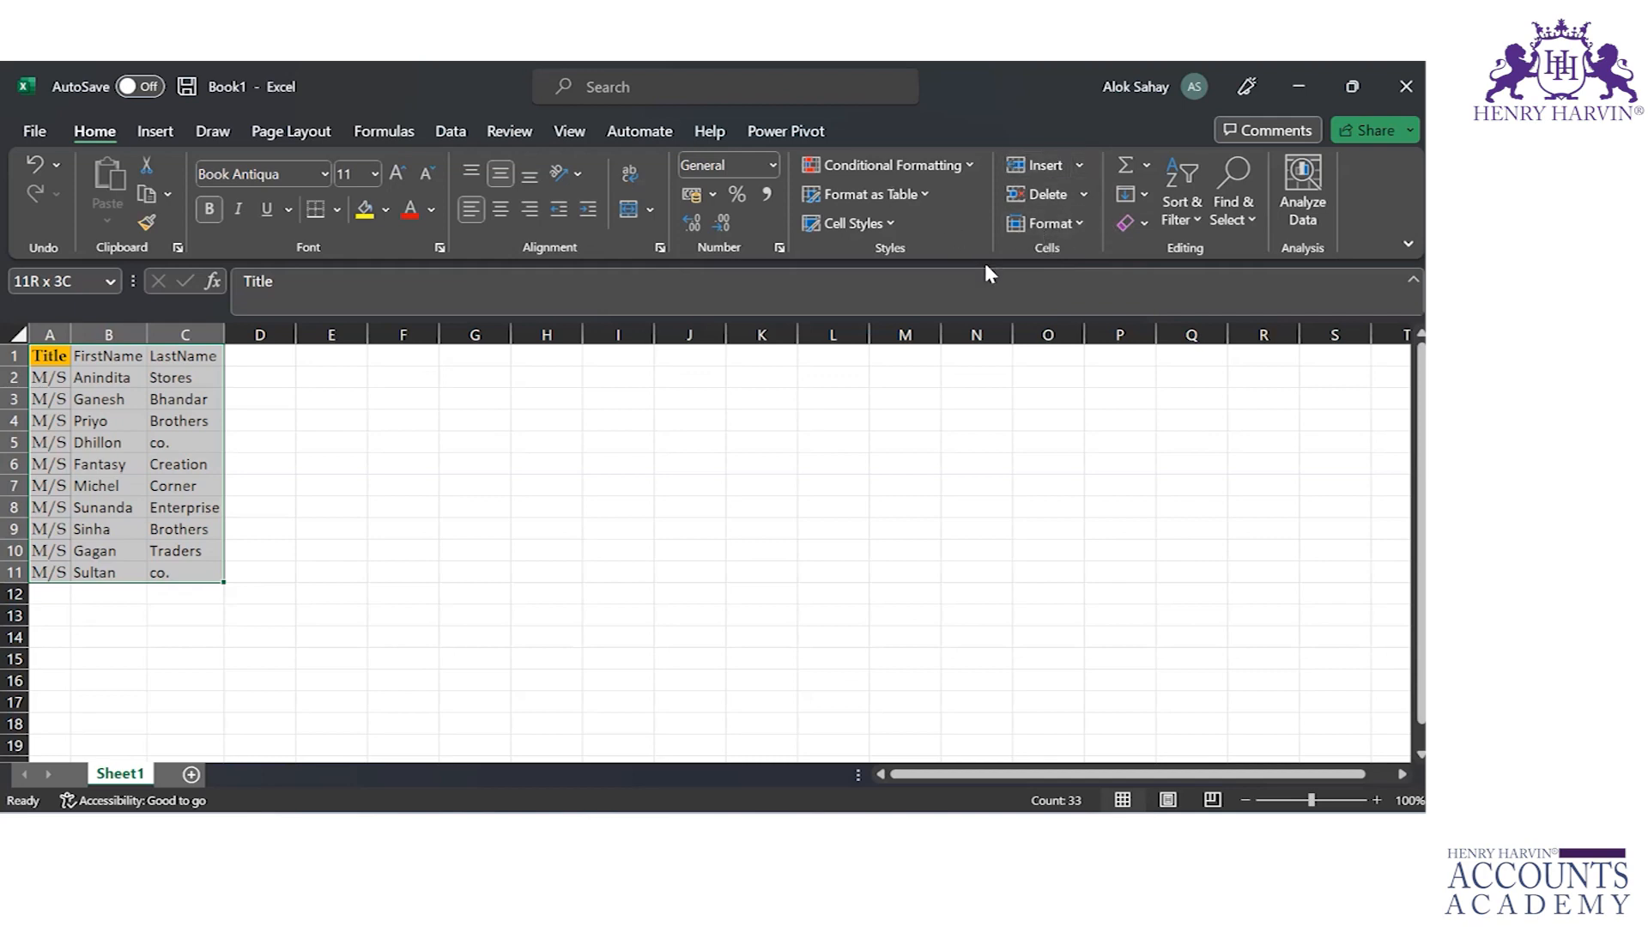
Step: Examine the options available for inserting and deleting cells, rows, columns and sheets
click(1083, 163)
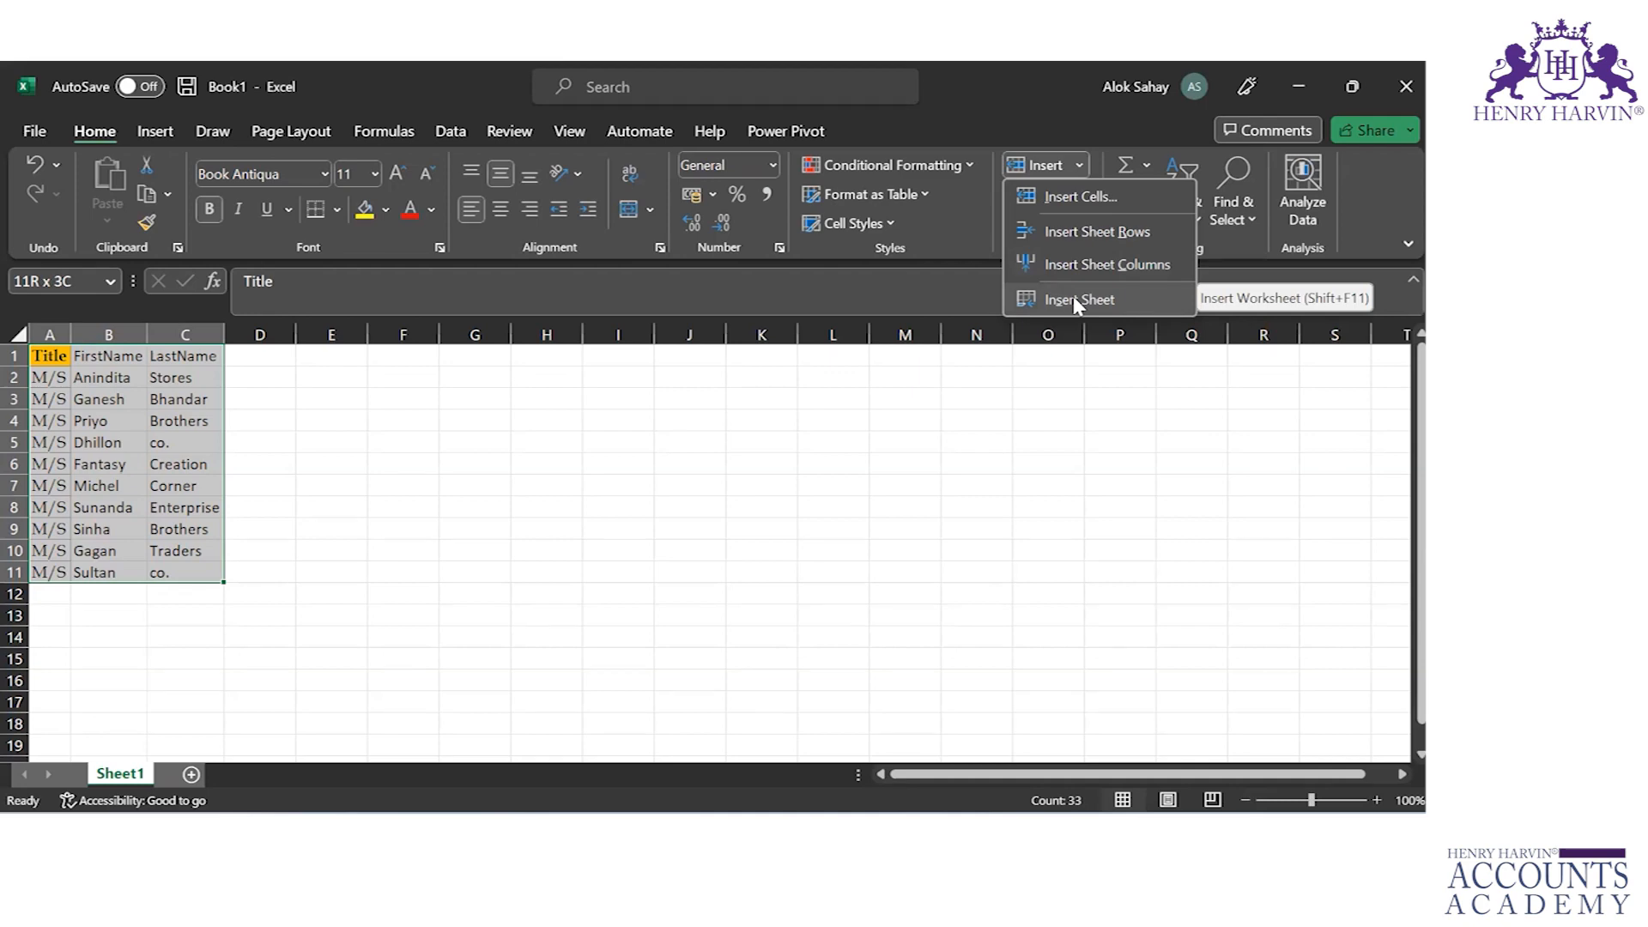
click(1031, 367)
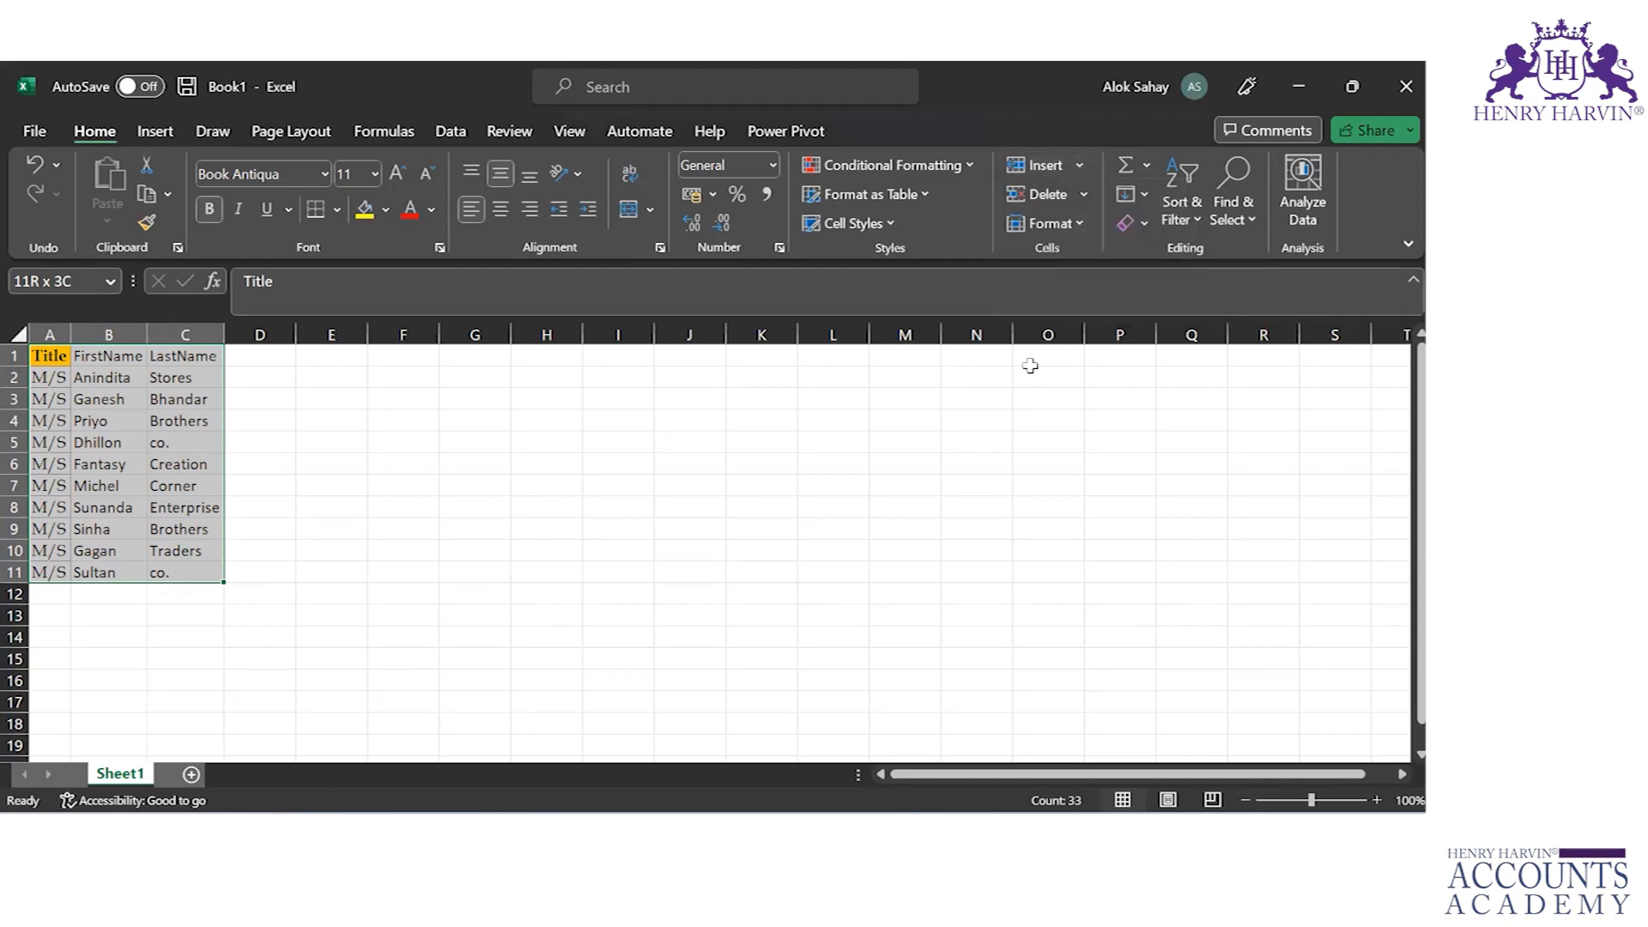
click(1087, 195)
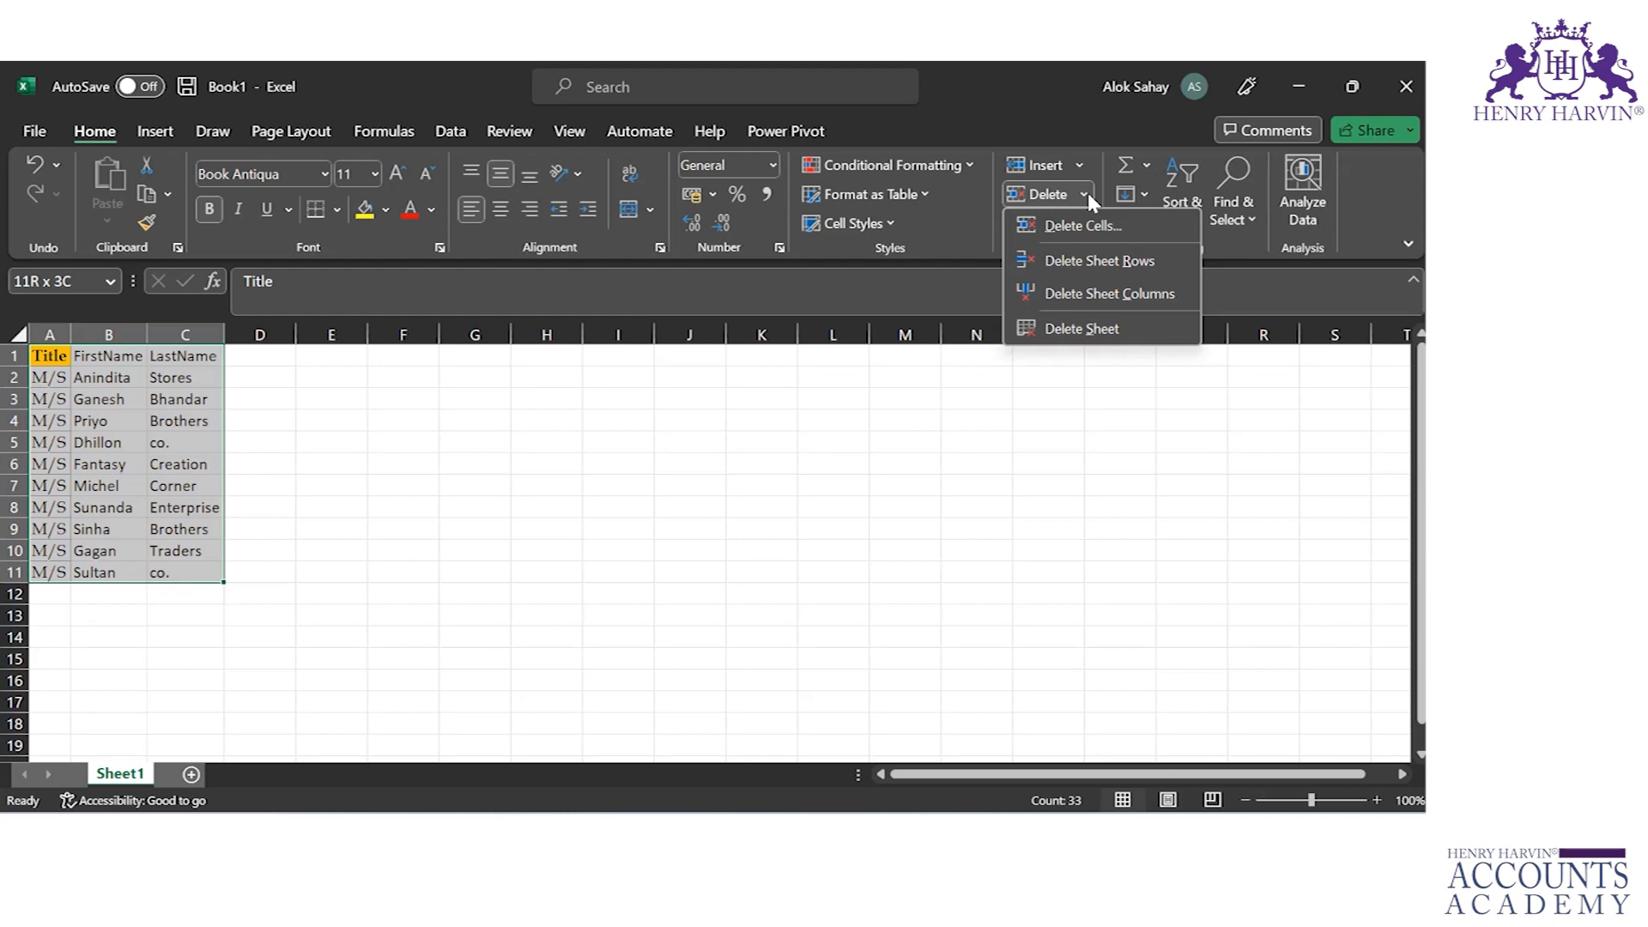
right_click(1089, 194)
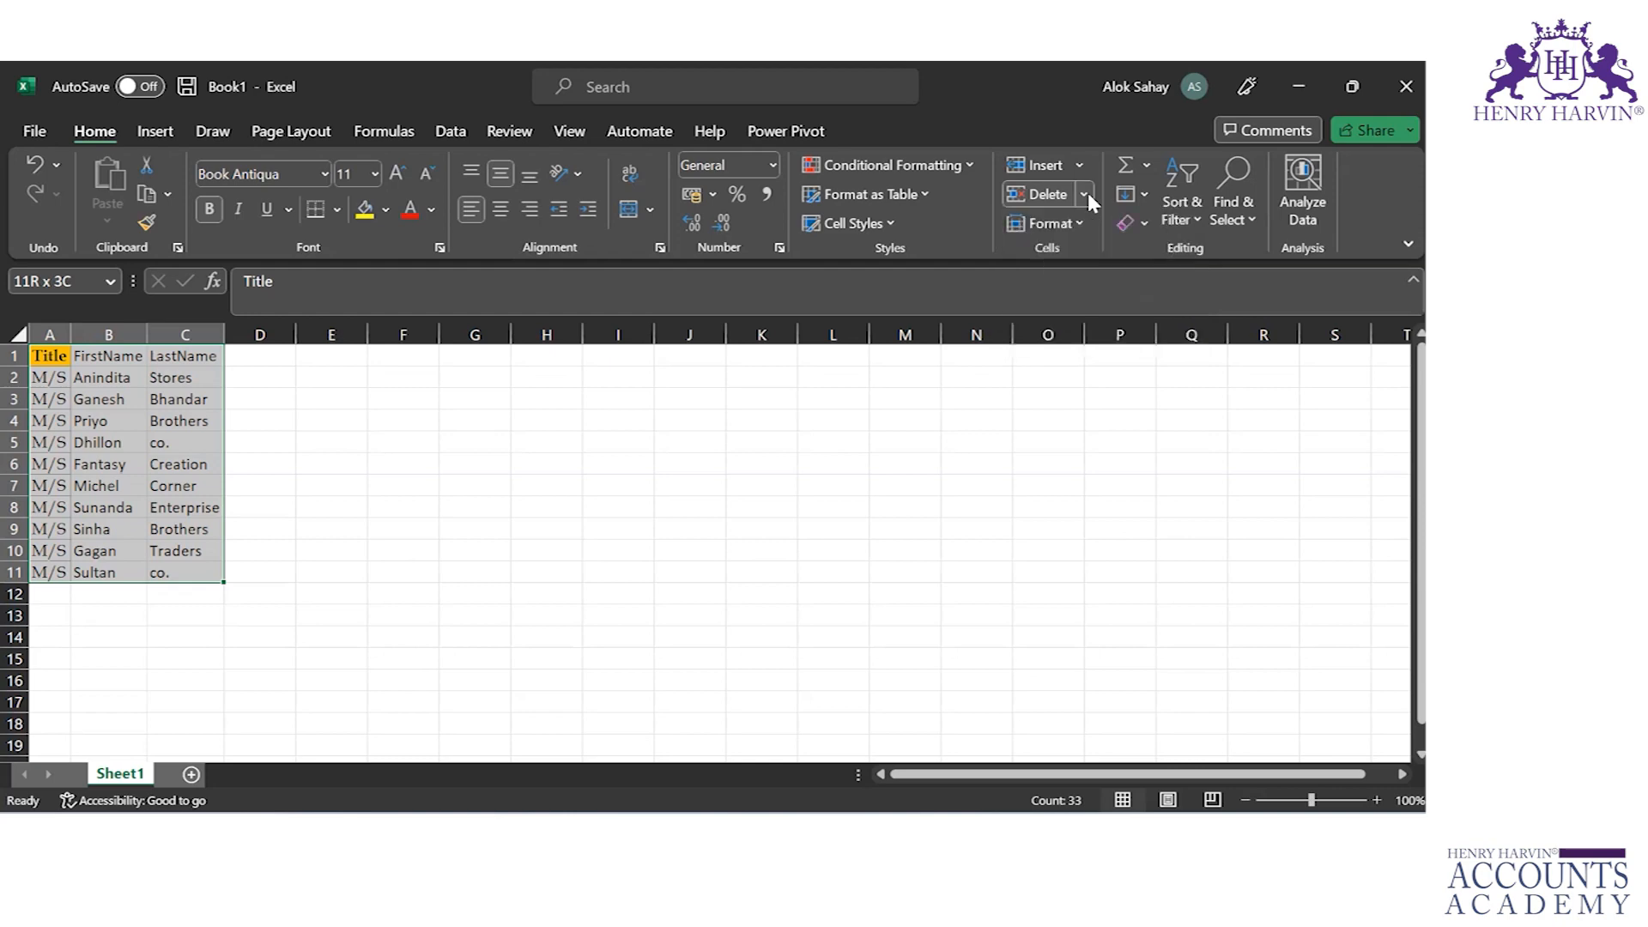
click(1088, 194)
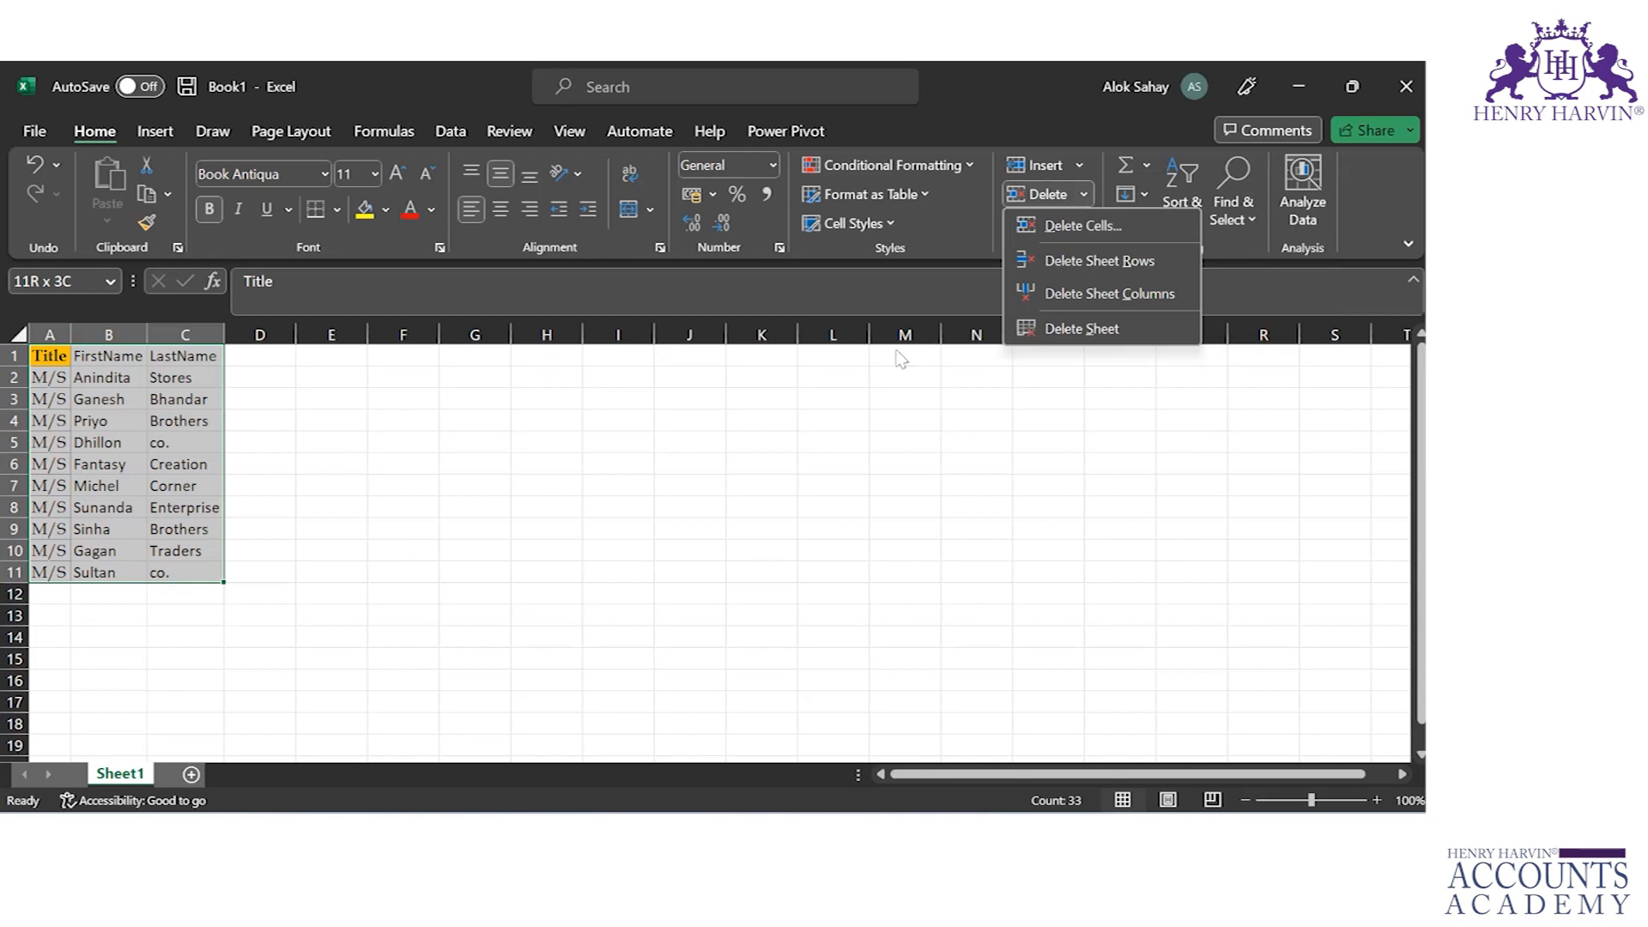
click(895, 348)
Step: Set the height of rows 1 to 11 to 25, and adjust it slightly at the lower edge of row 2
click(1082, 222)
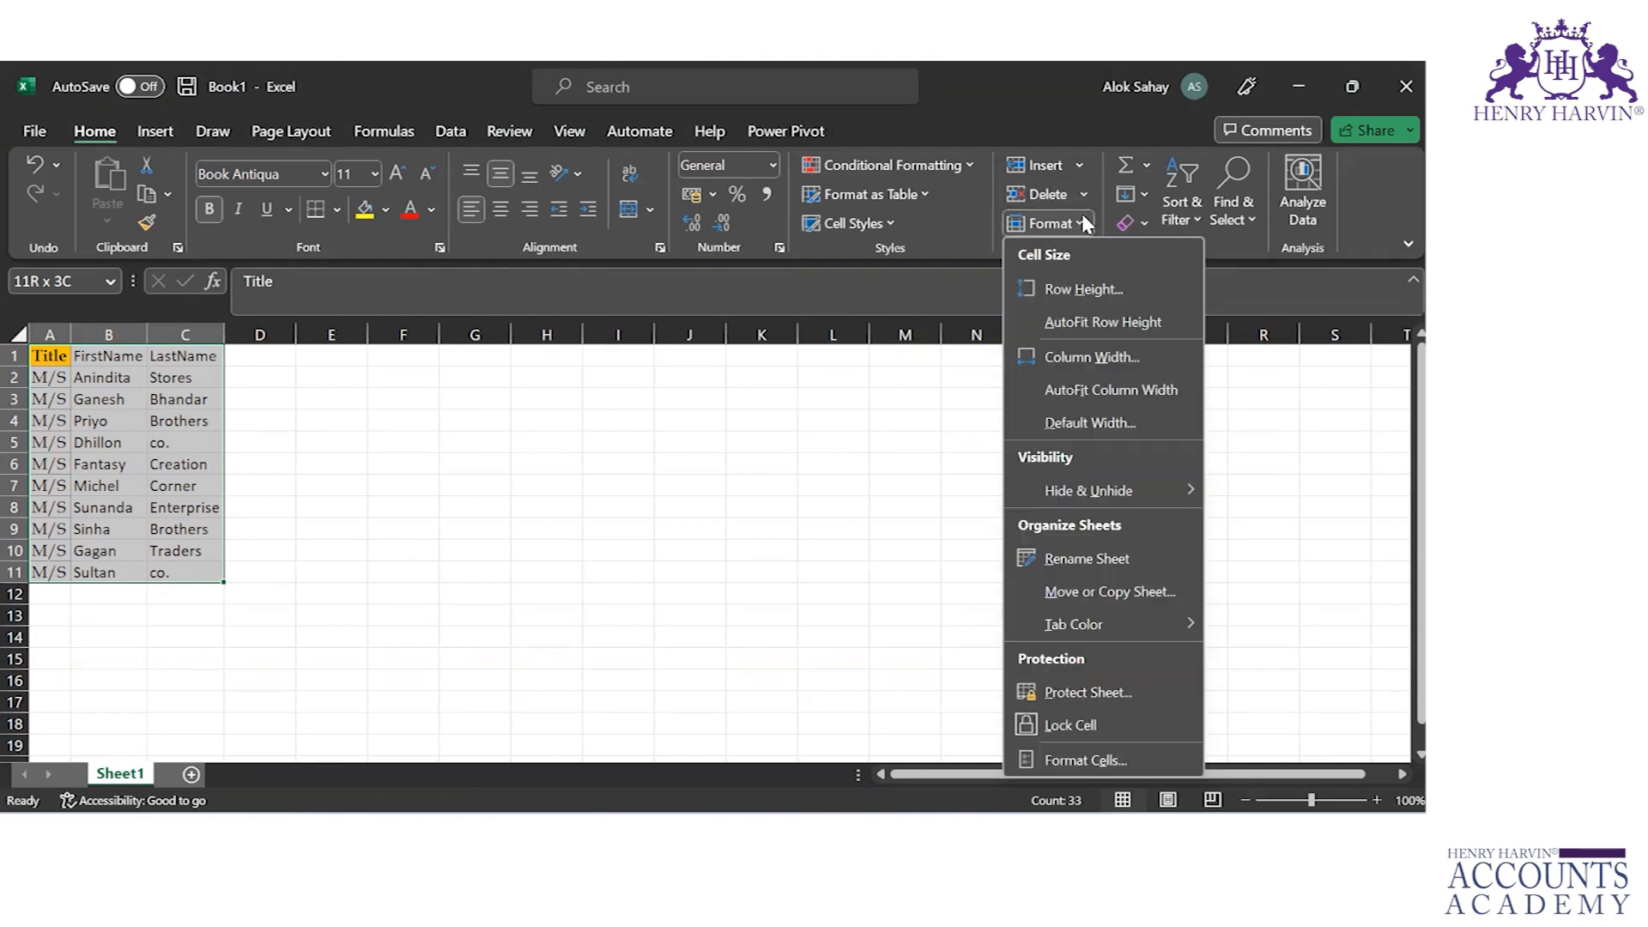
click(1072, 295)
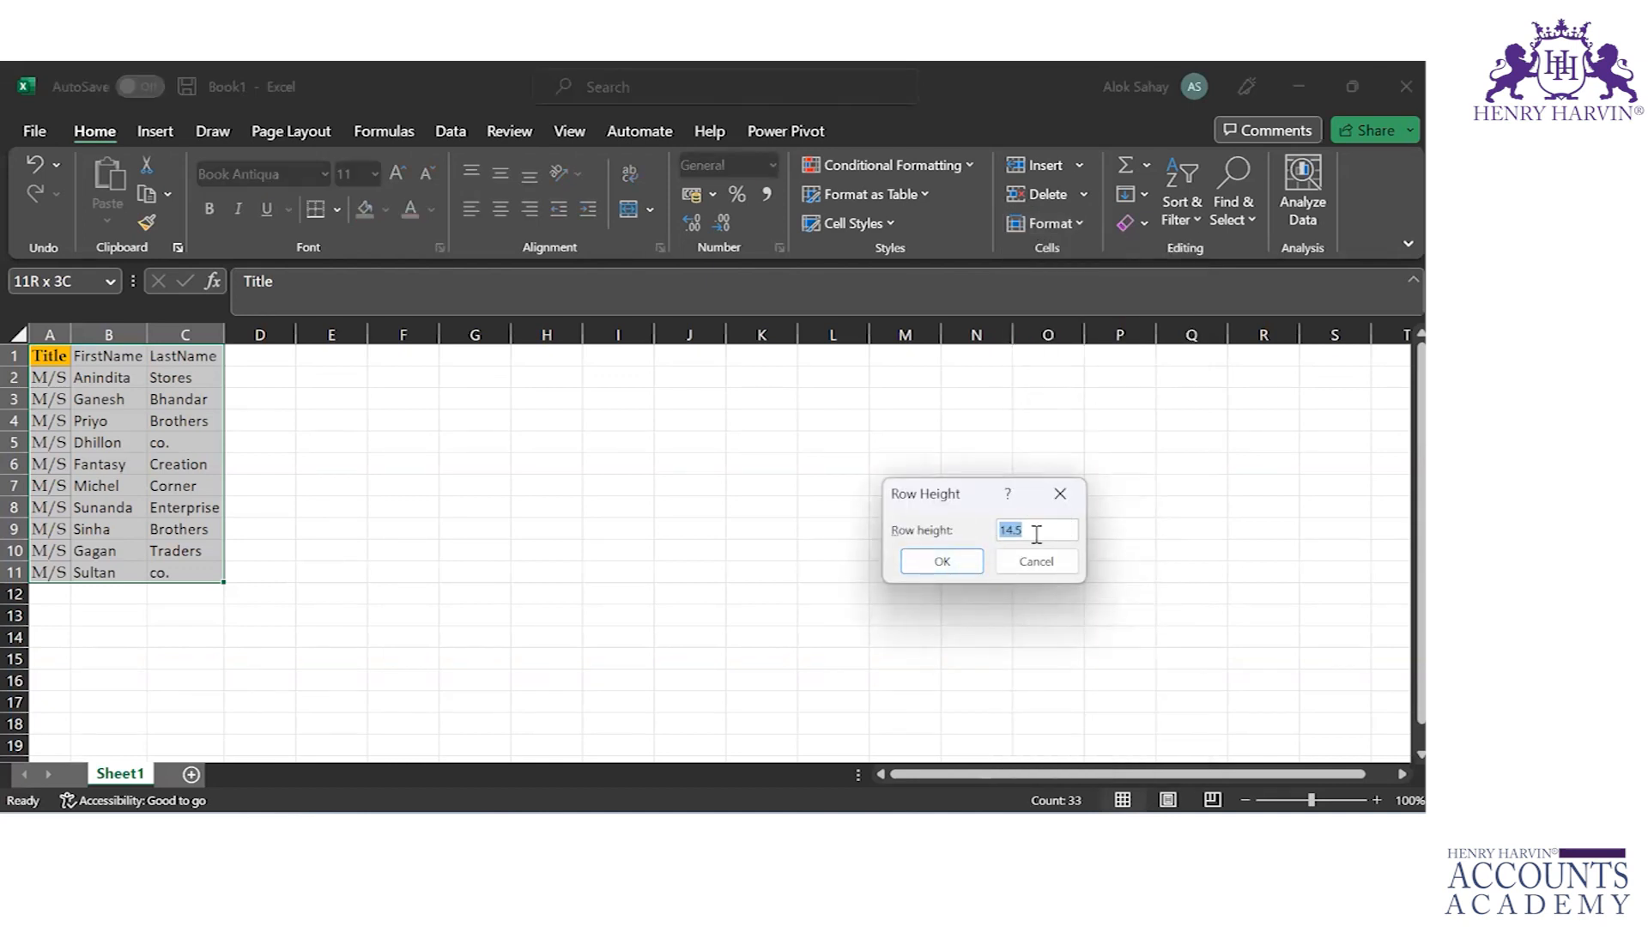
text(25)
key(Return)
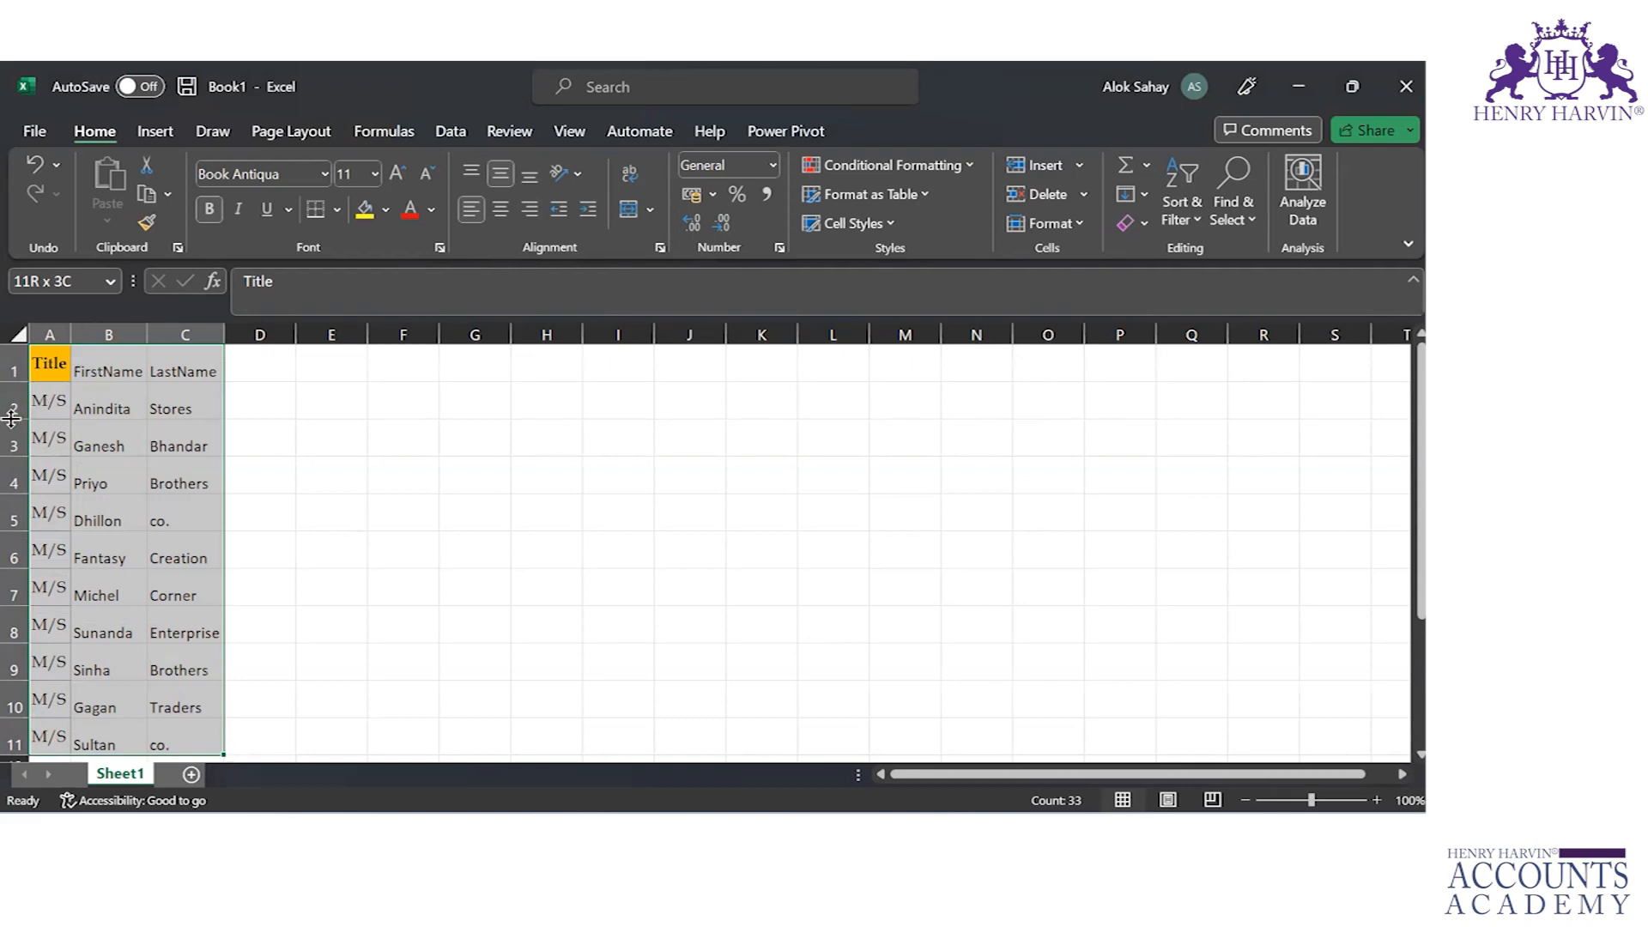
drag(11, 418, 10, 416)
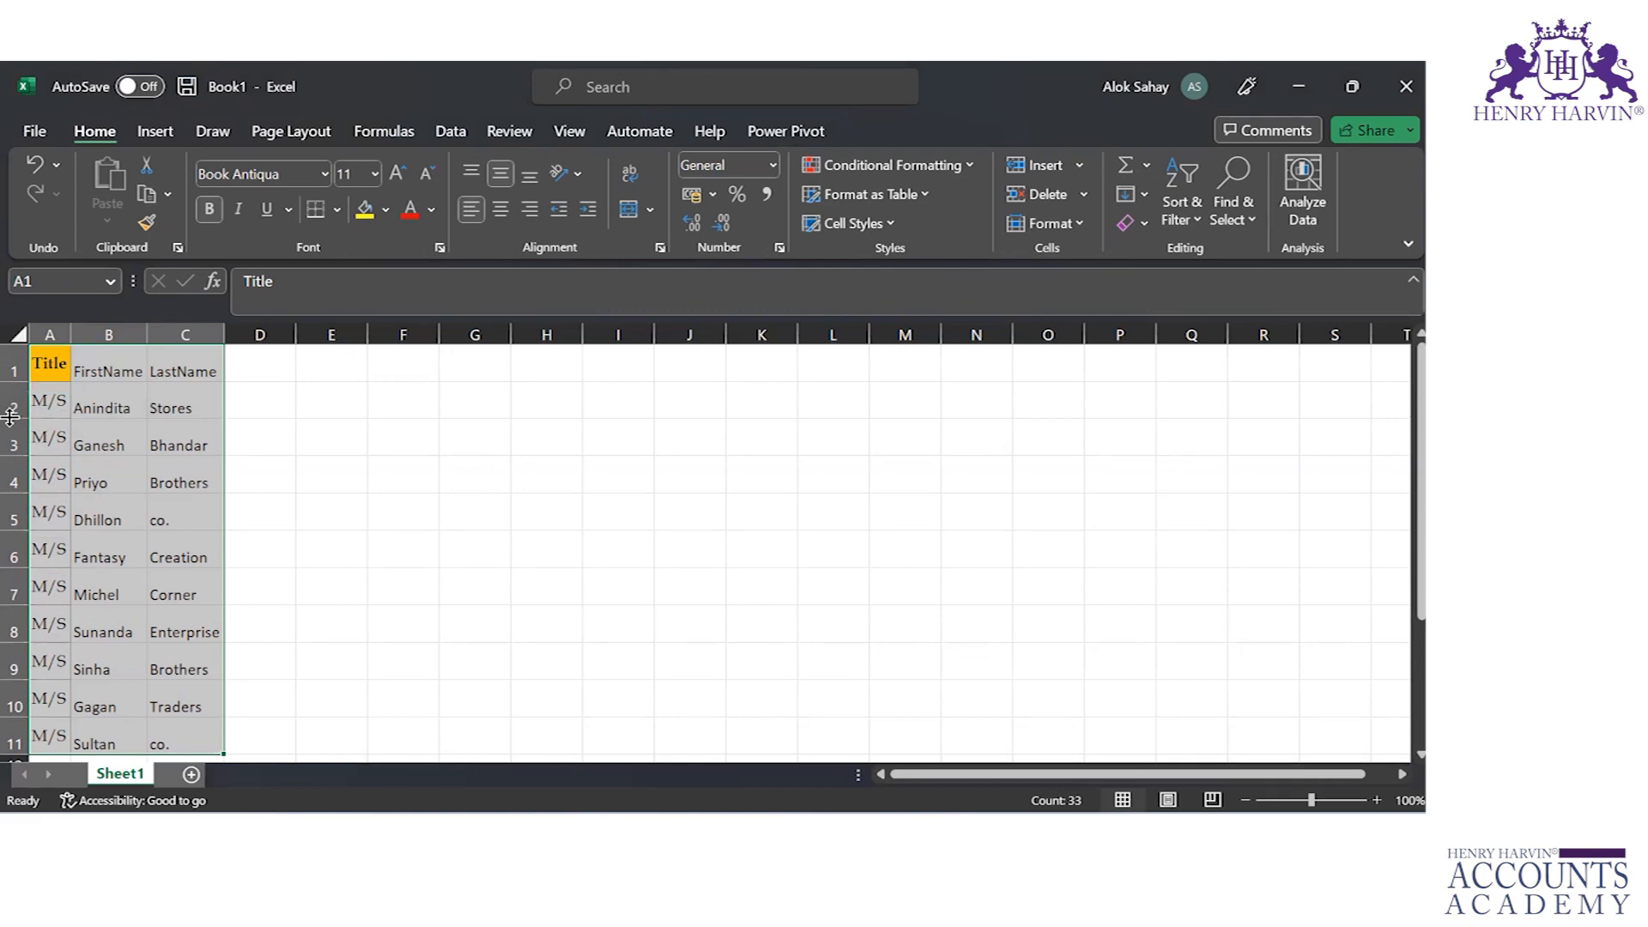
Step: Autofit the heights of rows 1 to 11 to their contents
click(1079, 164)
click(1079, 165)
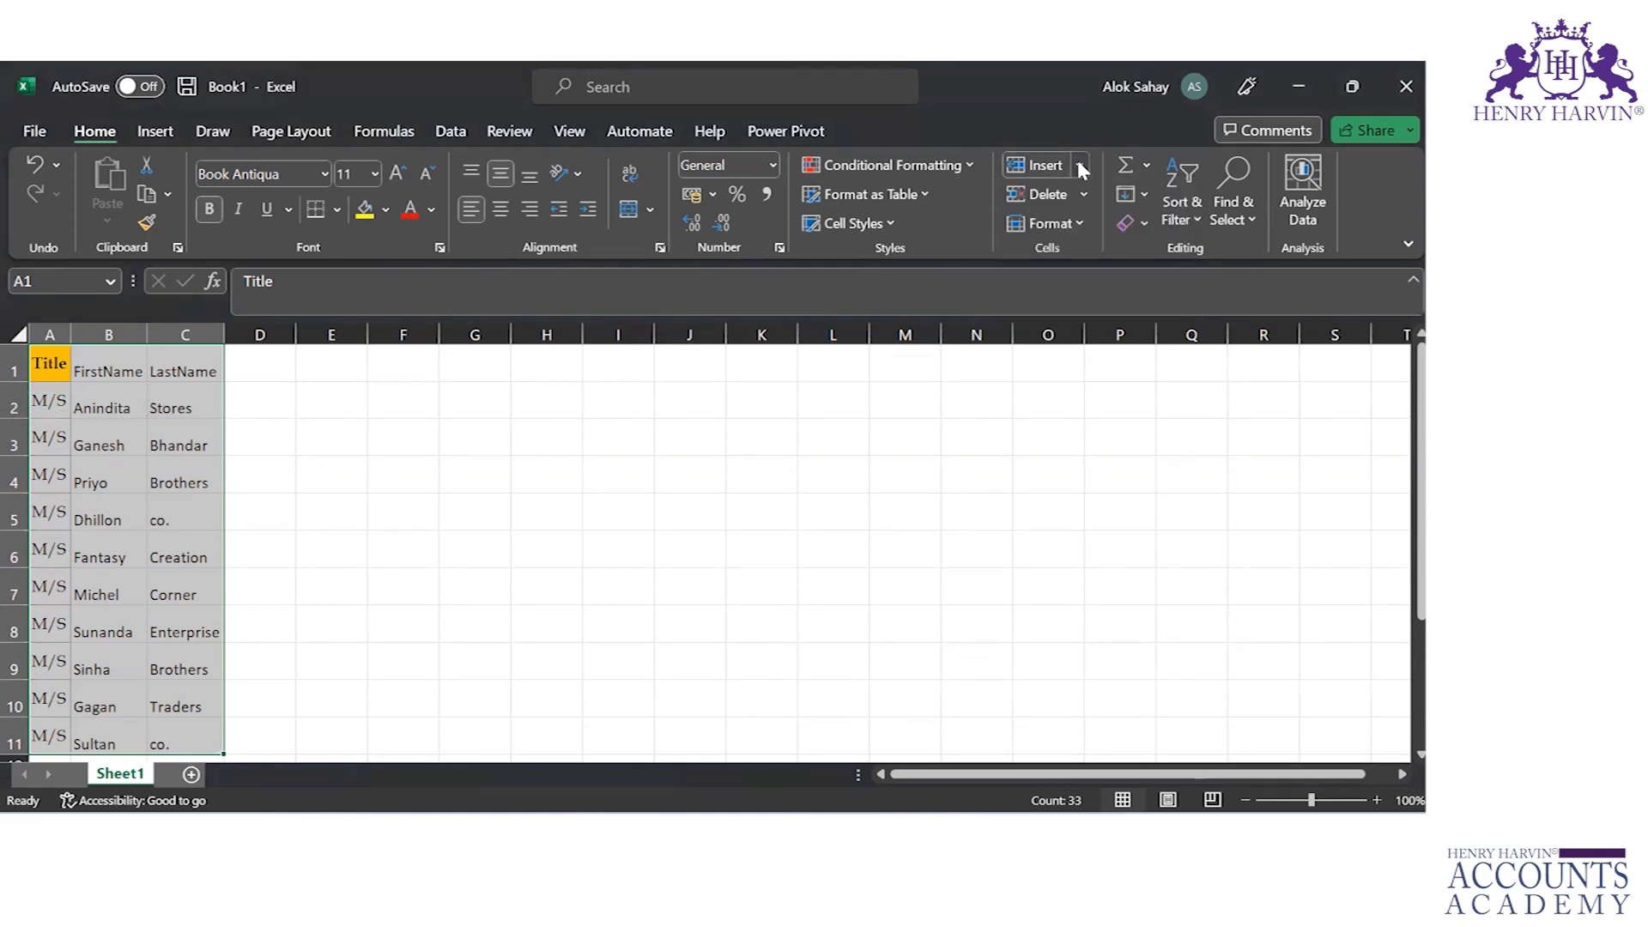
click(1080, 225)
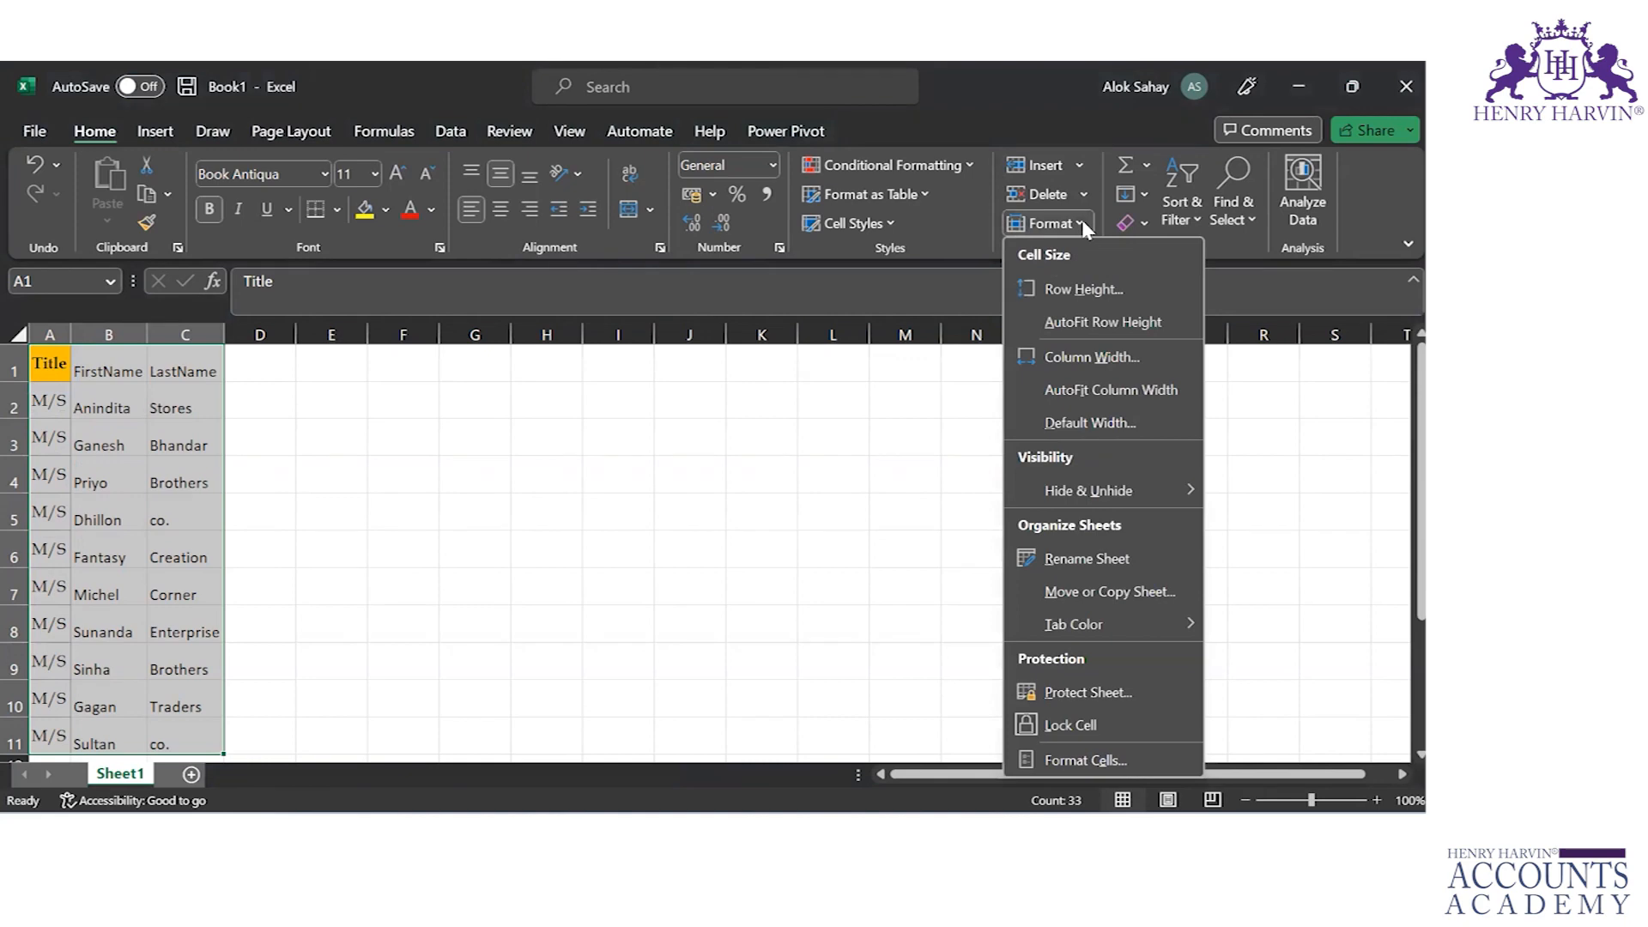
click(1088, 324)
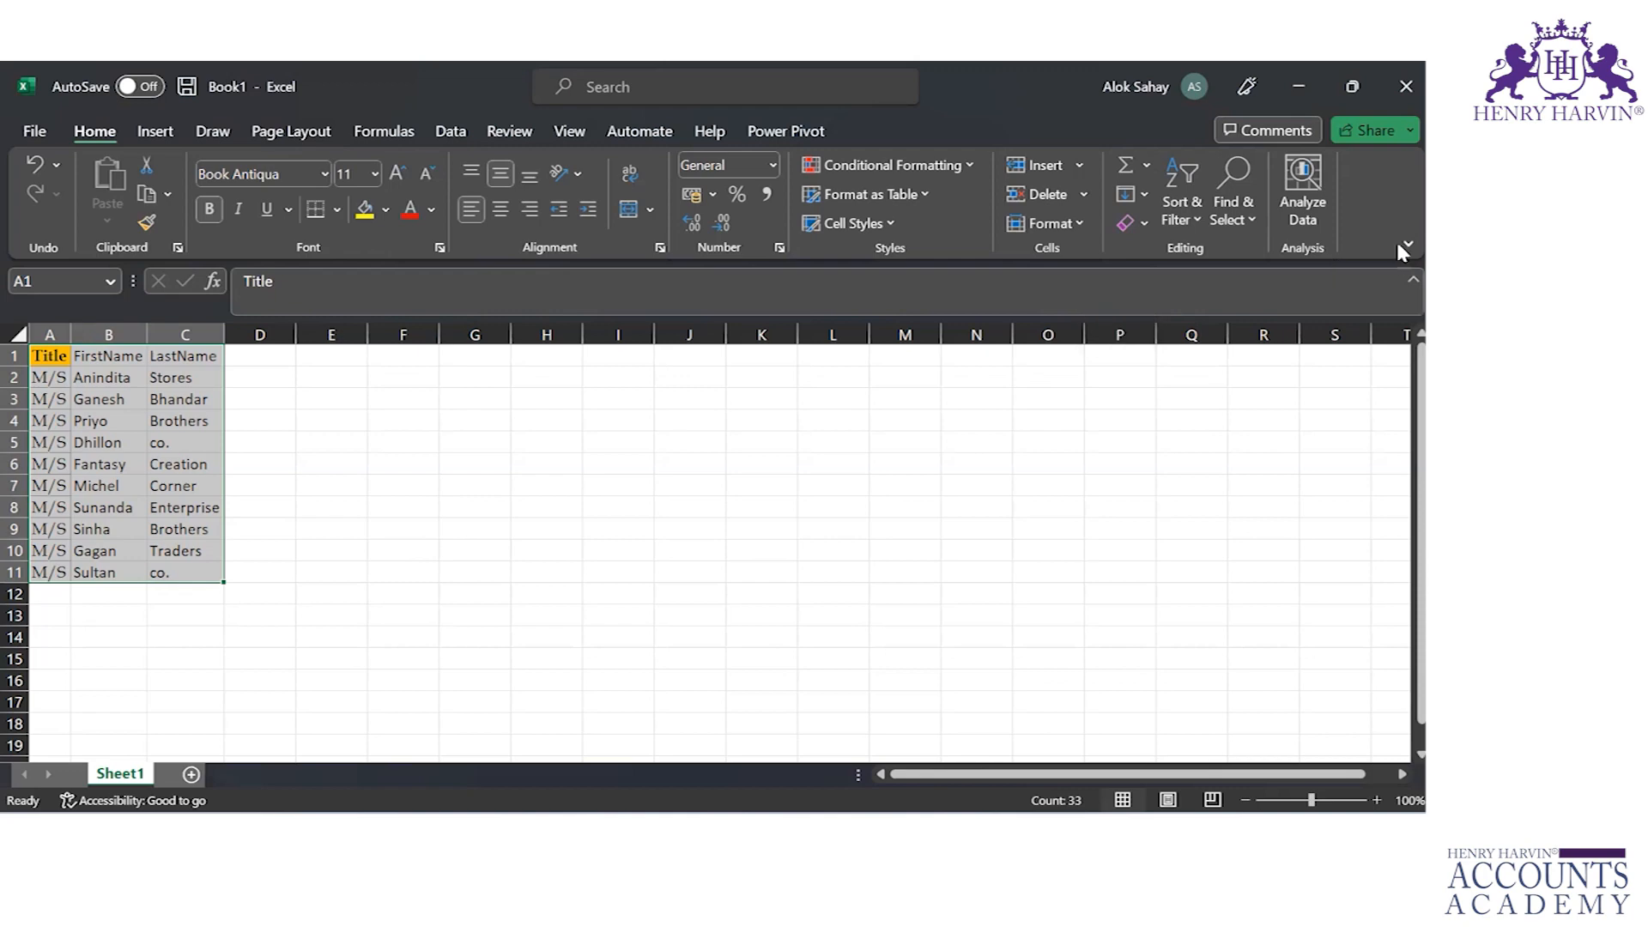
Step: Set the width of columns A to C to 35
click(1075, 221)
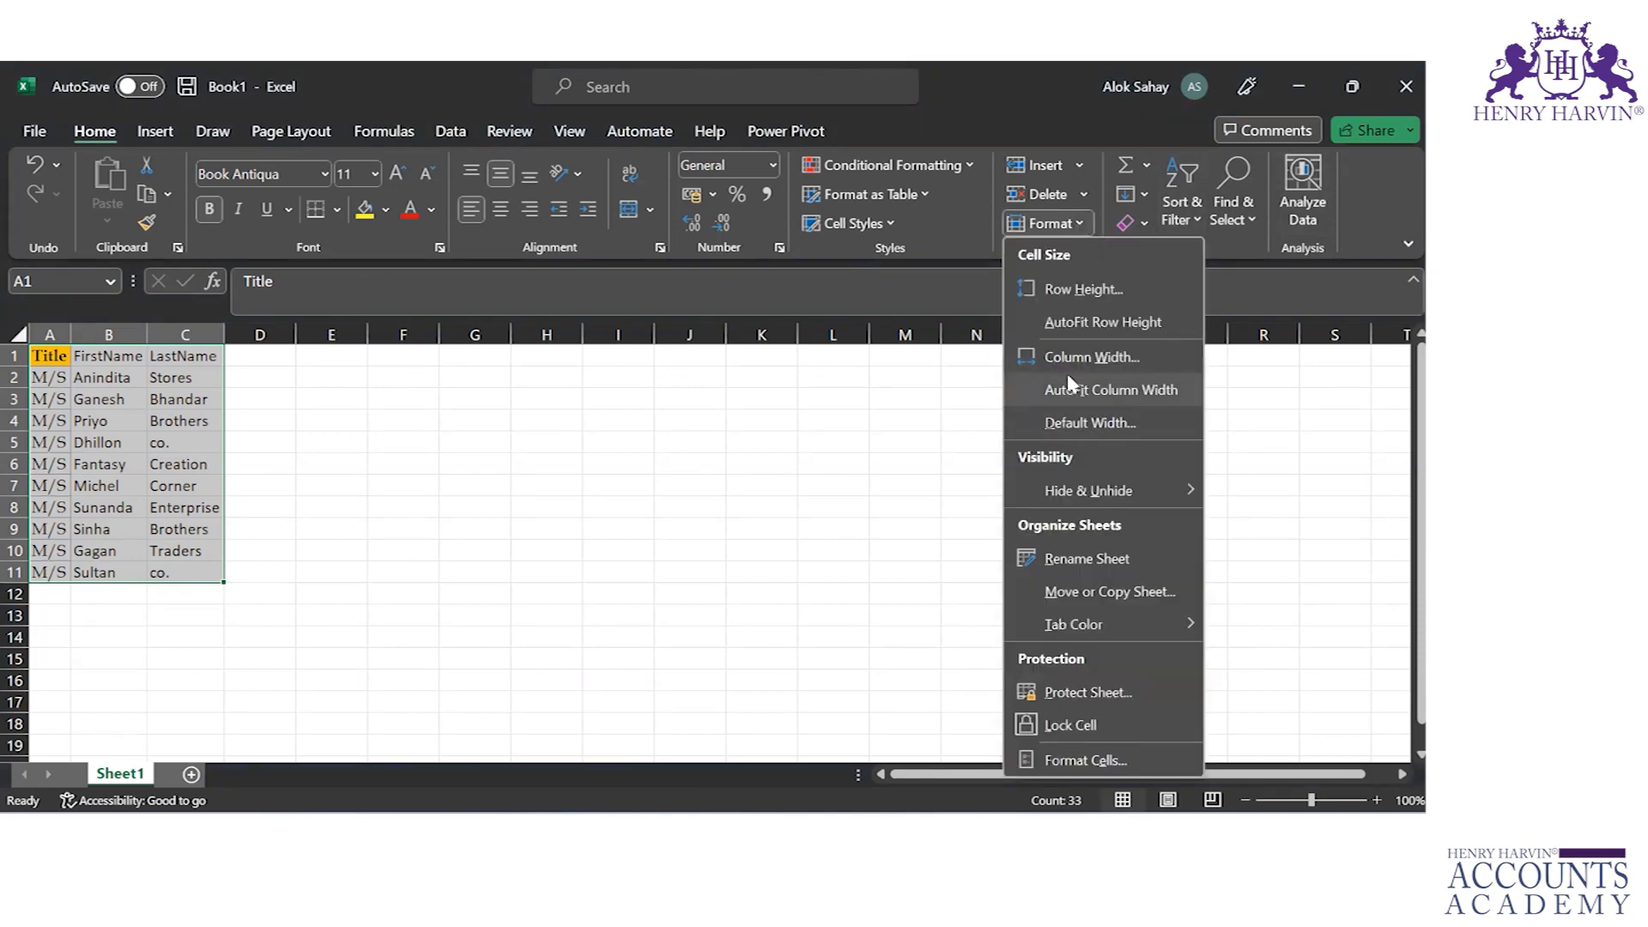
click(1076, 357)
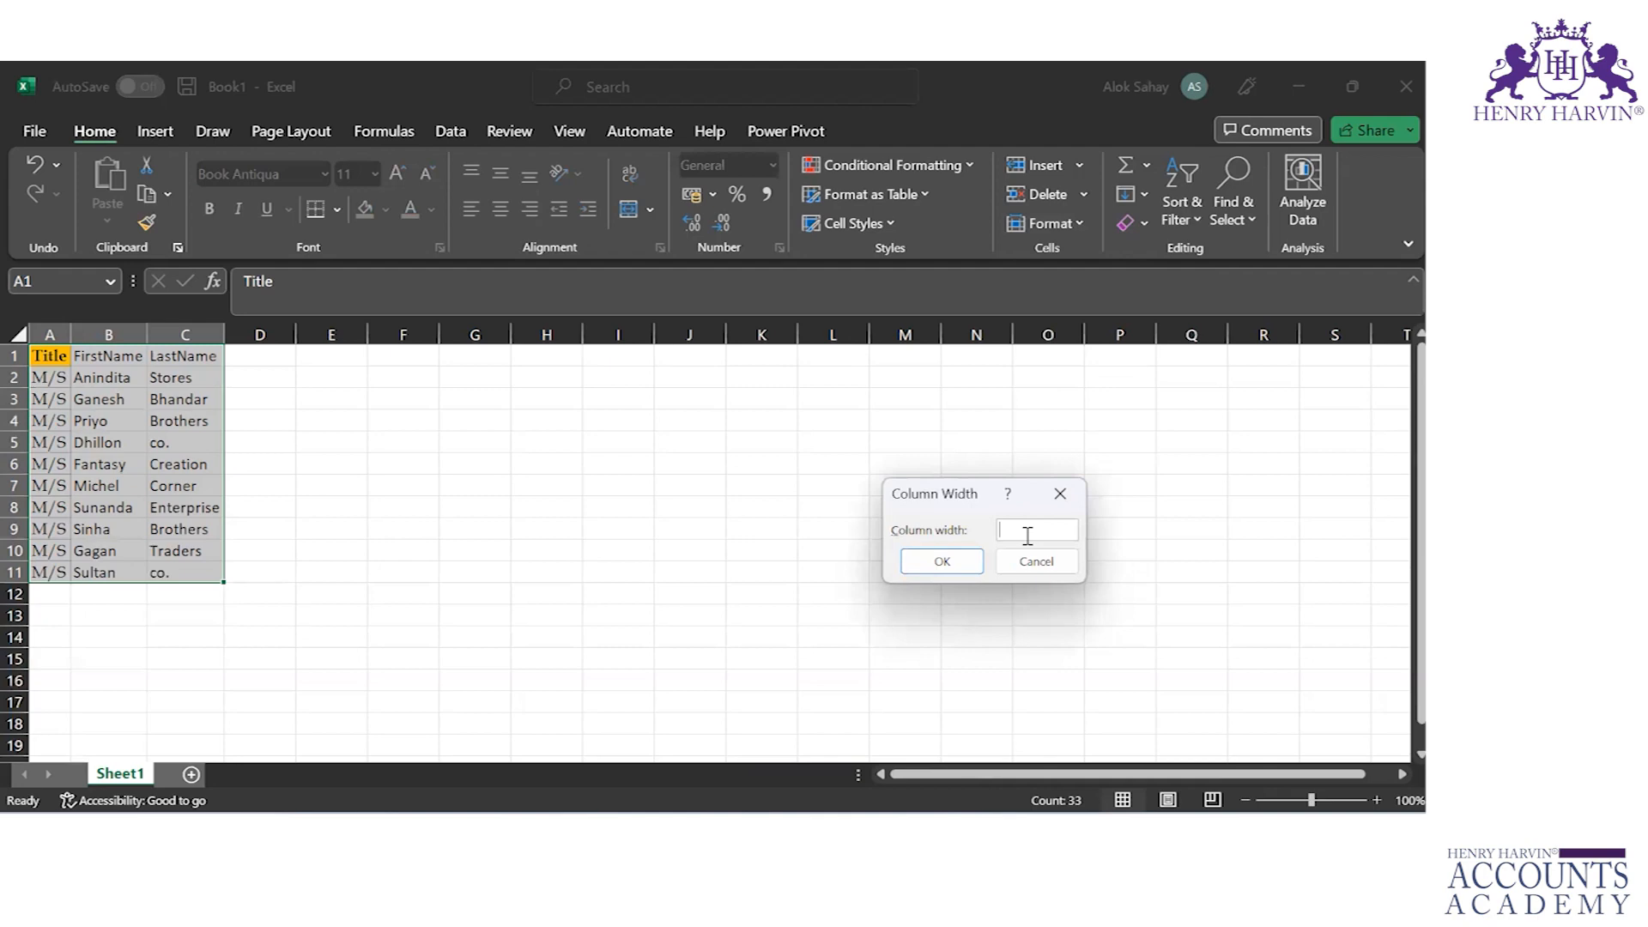
text(35)
key(Return)
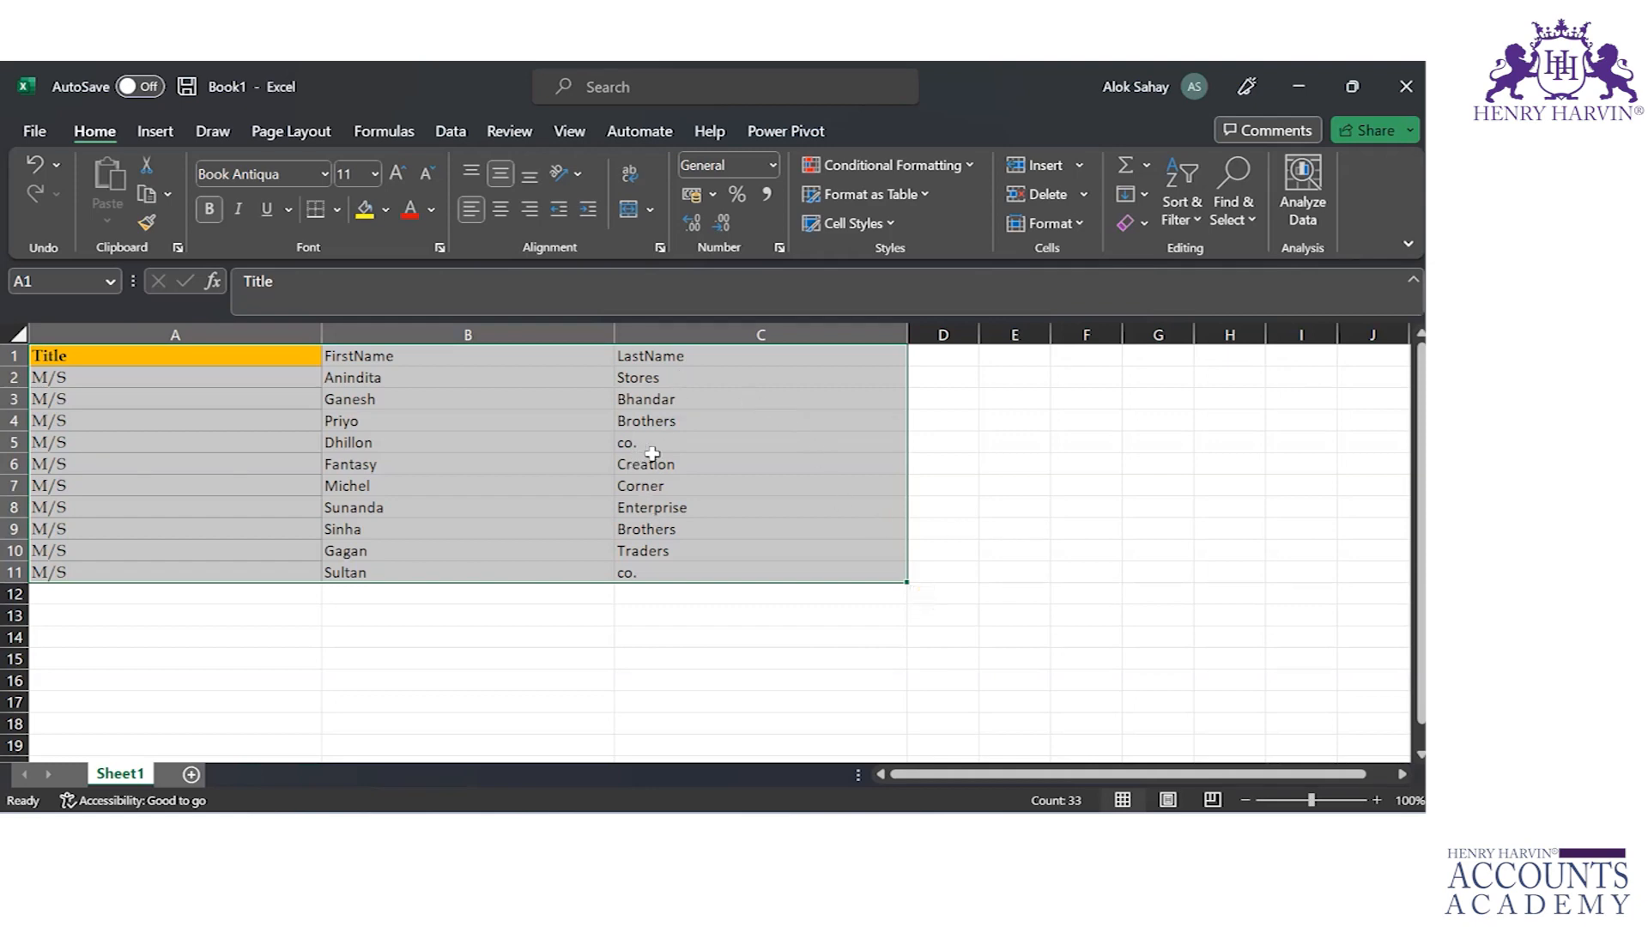
Step: Autofit the widths of columns A to C to their contents with AutoFit Column Width
click(1078, 216)
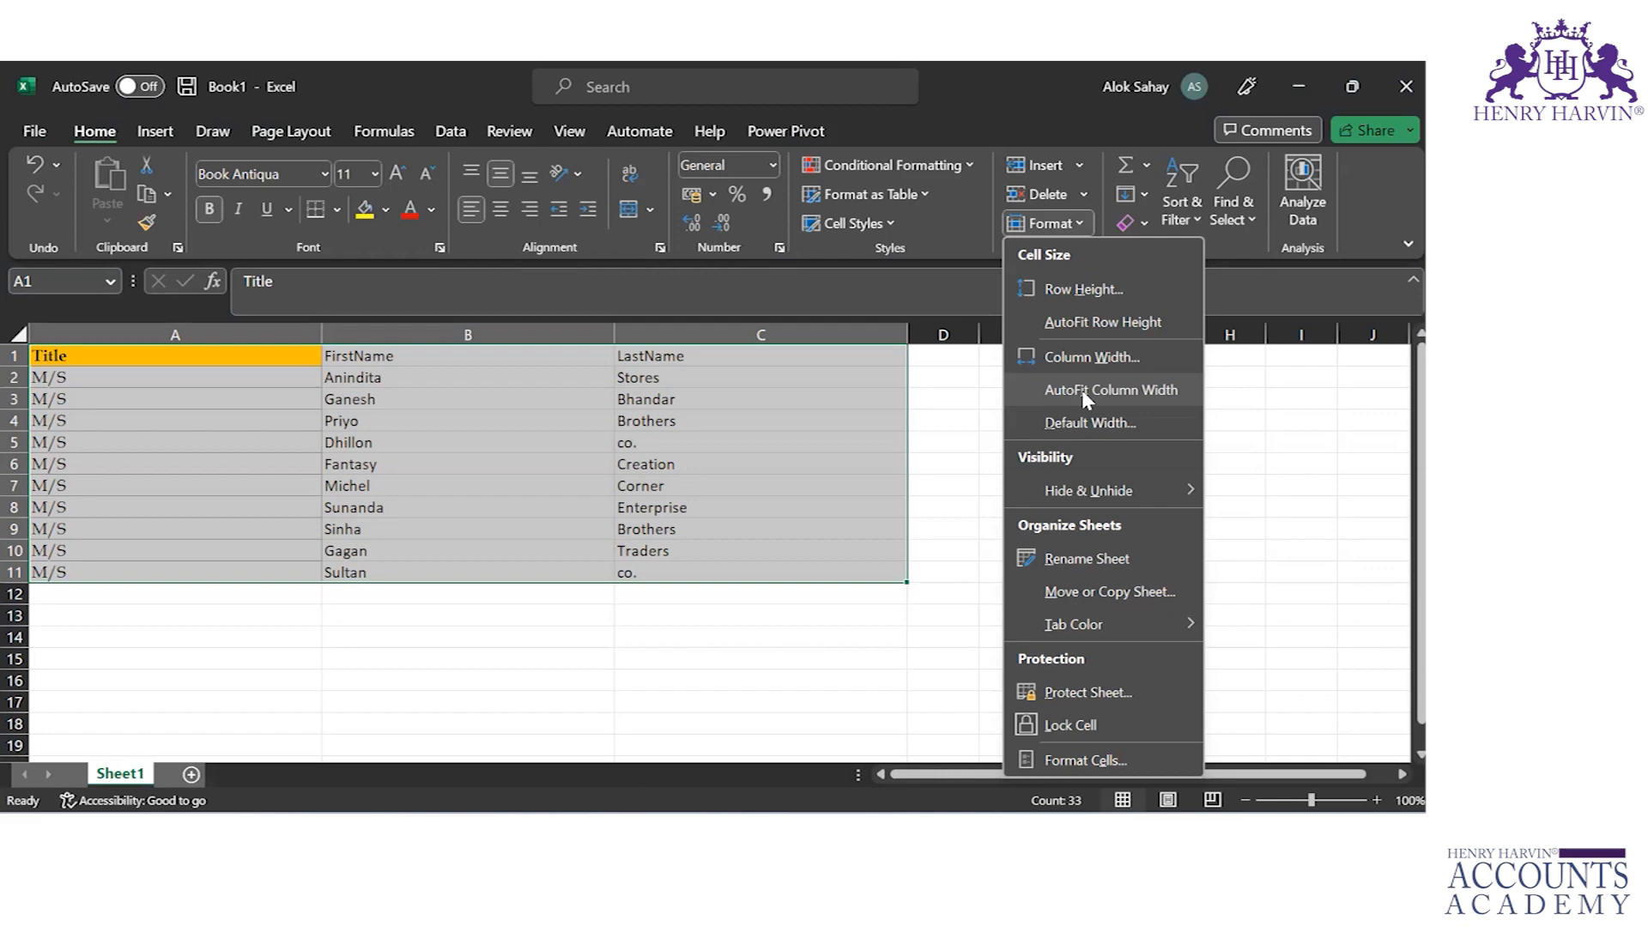
click(702, 371)
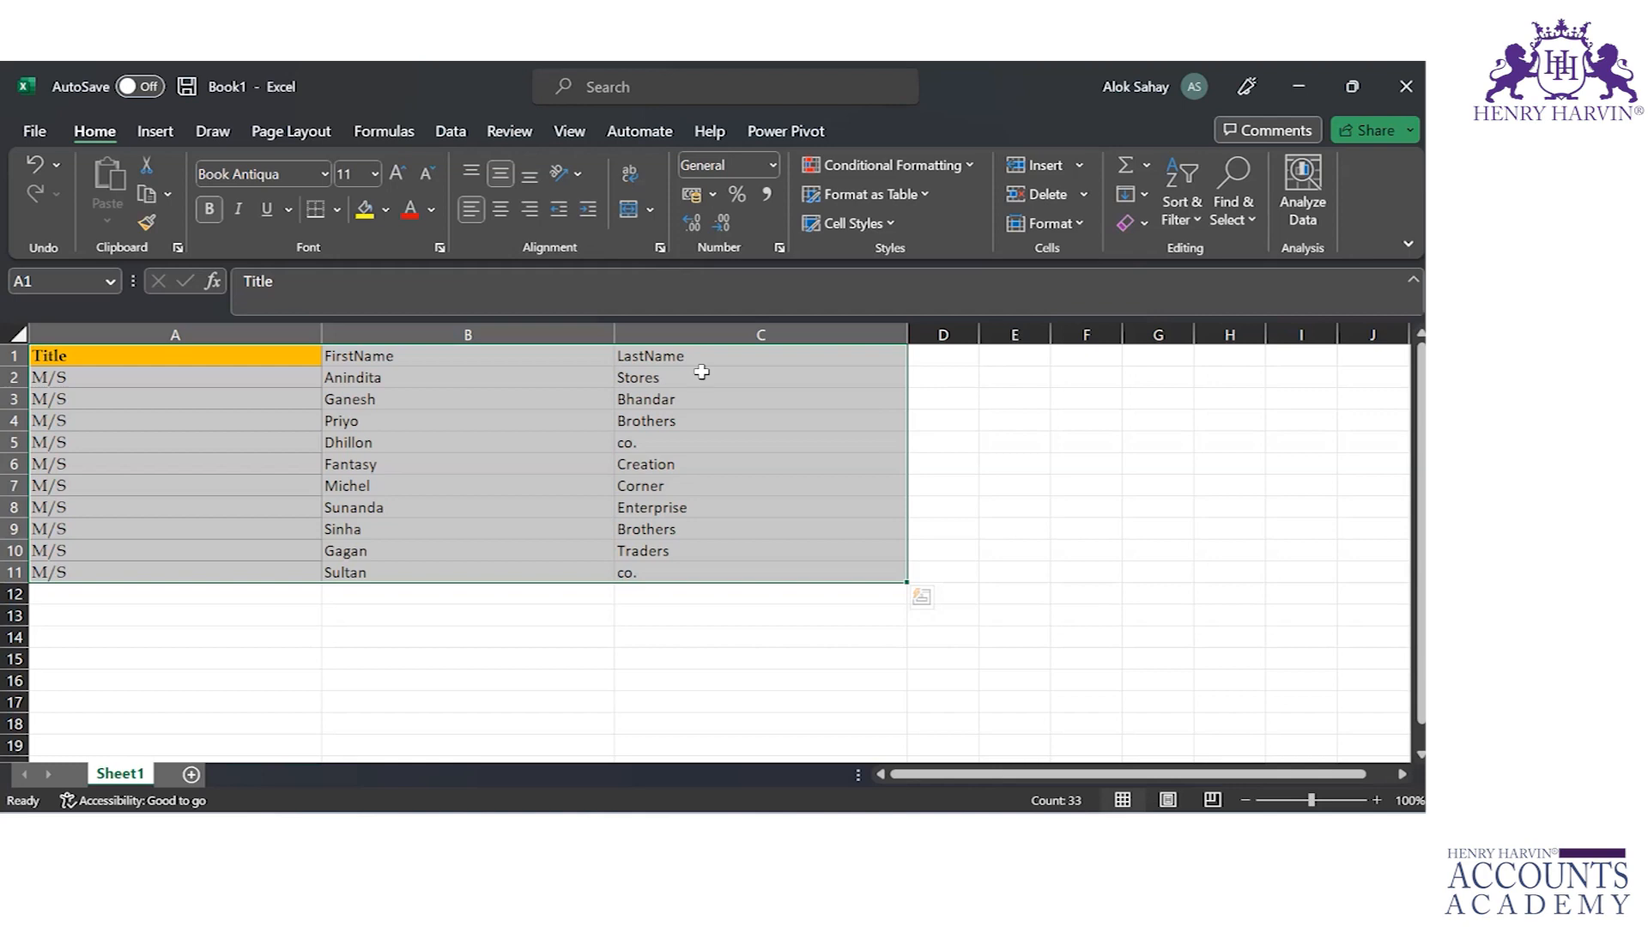
key(alt)
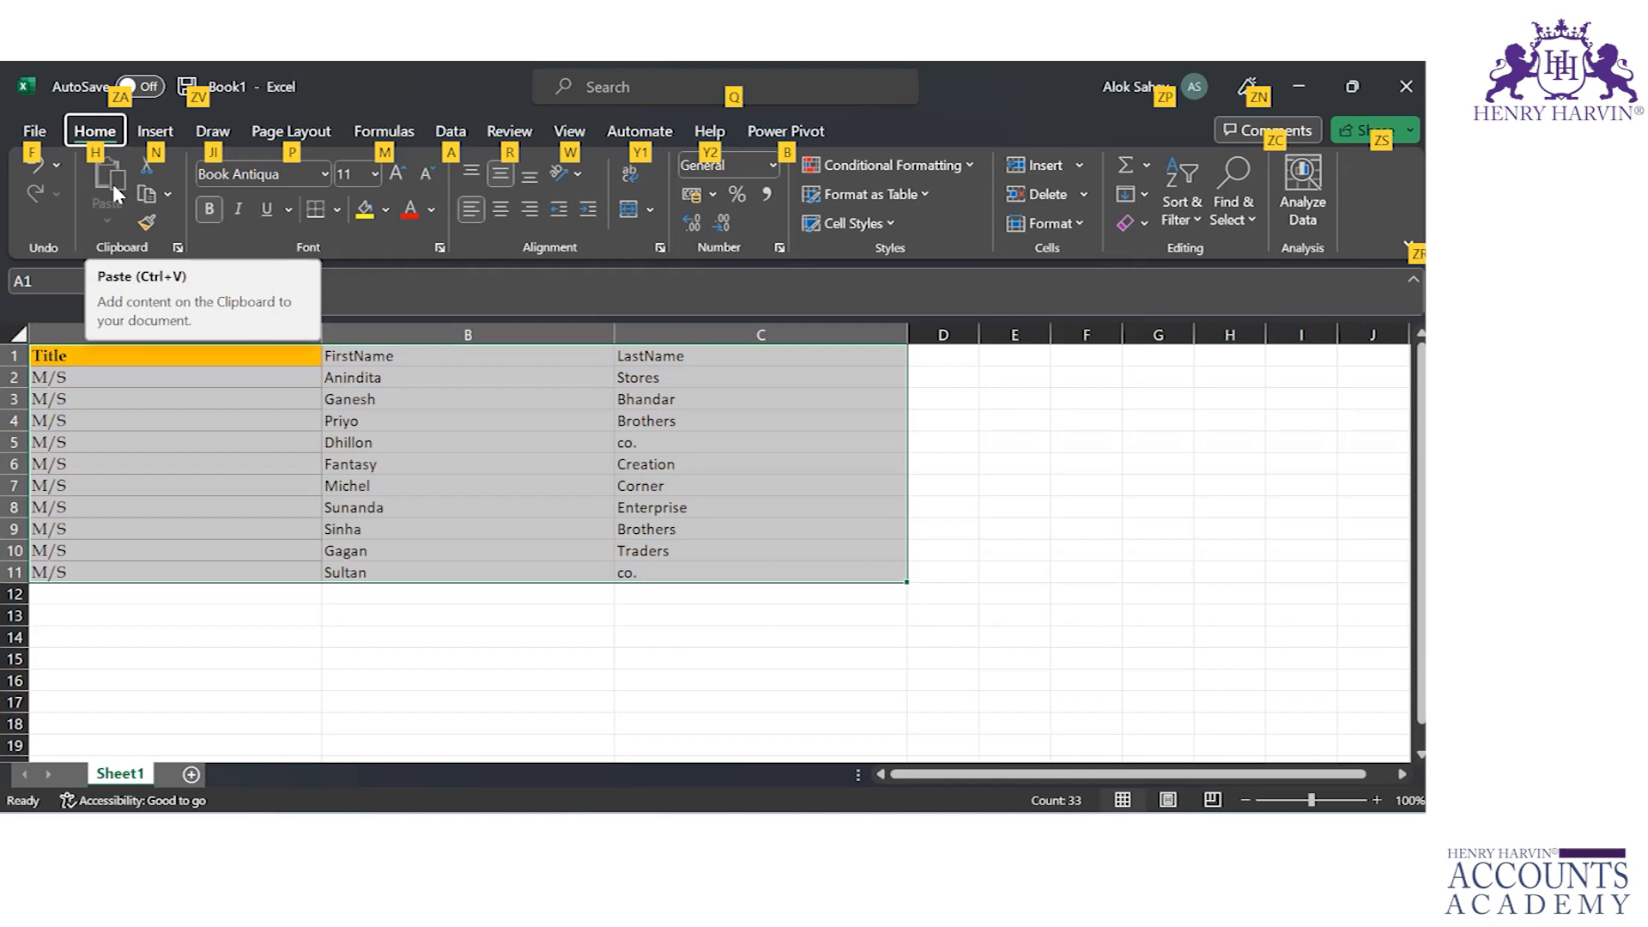
key(h)
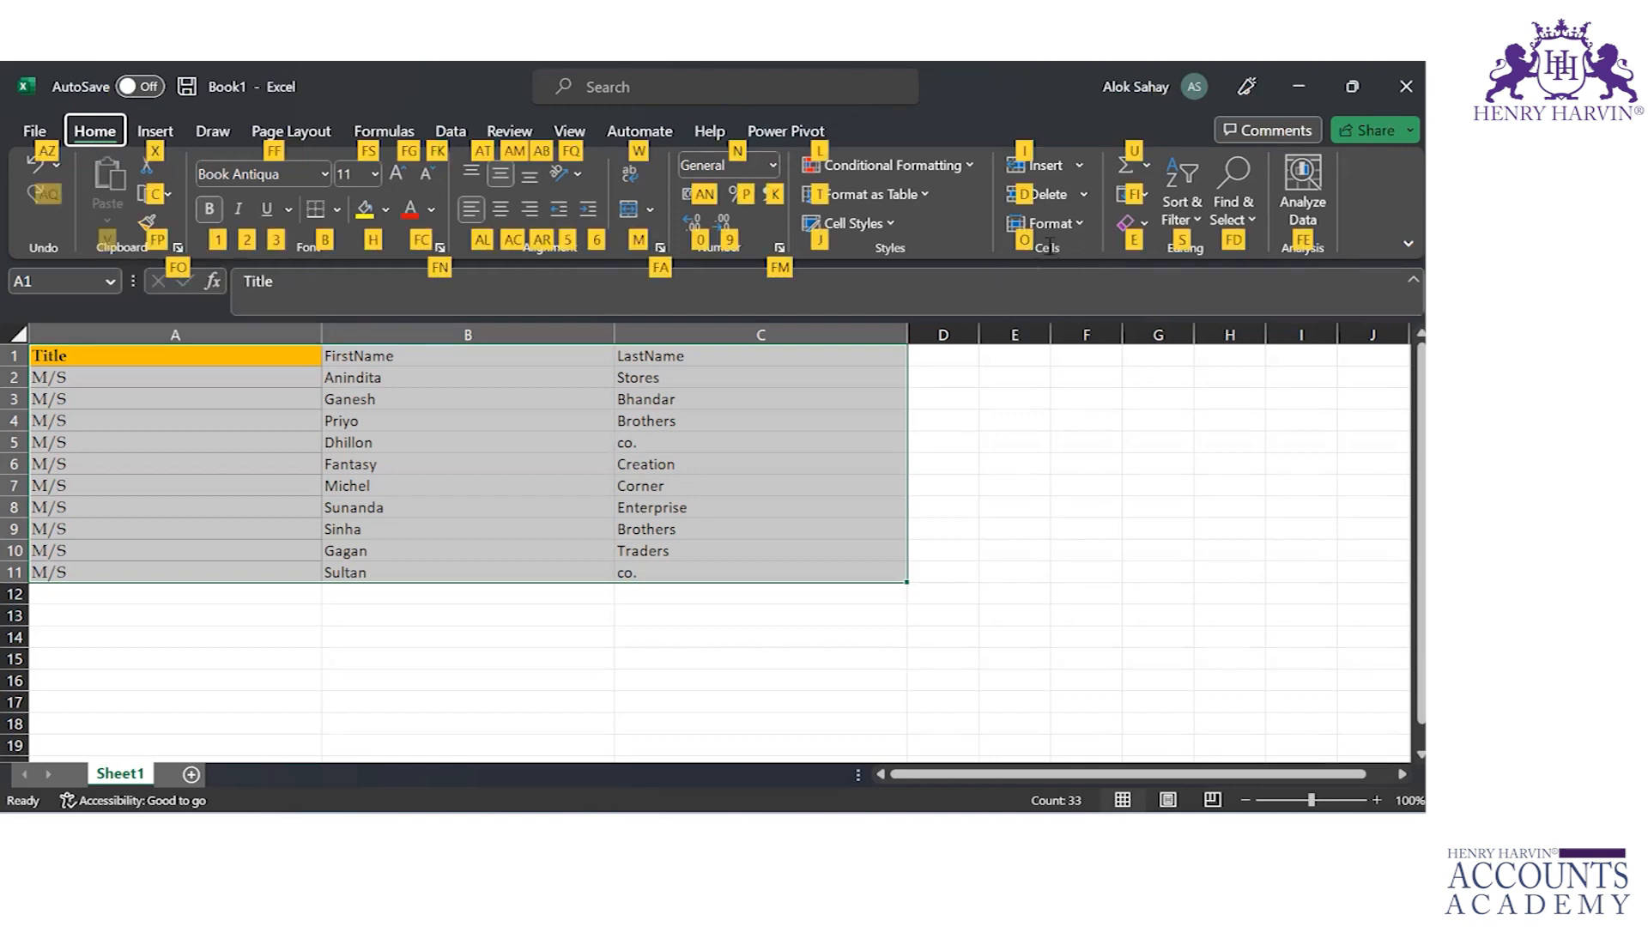
key(o)
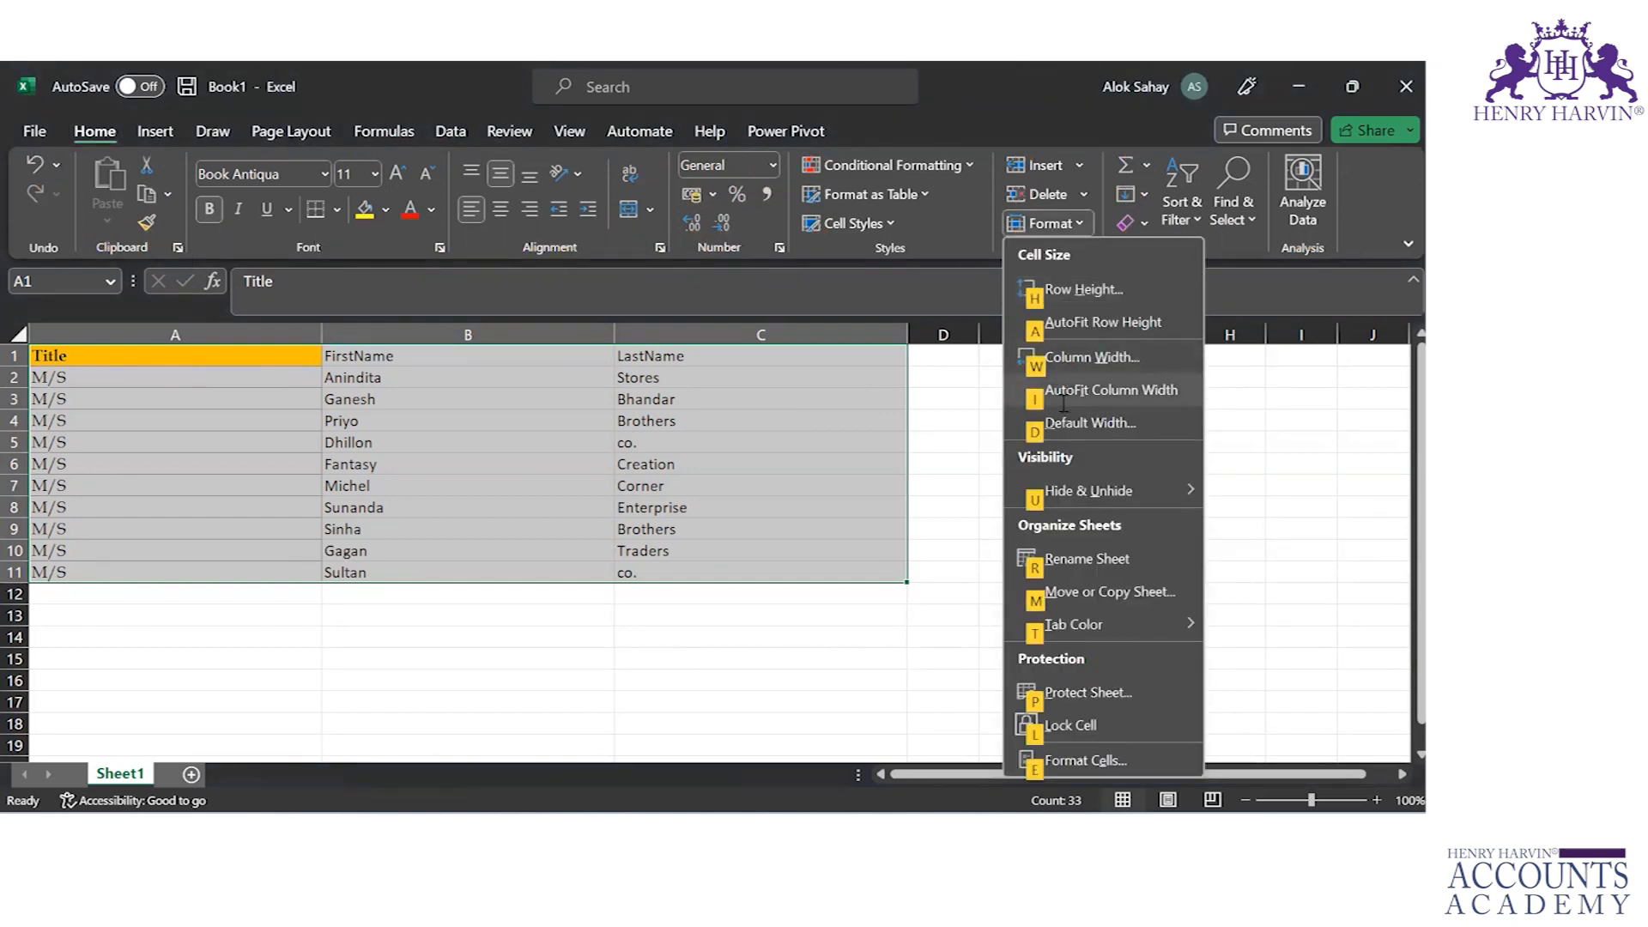
click(1063, 404)
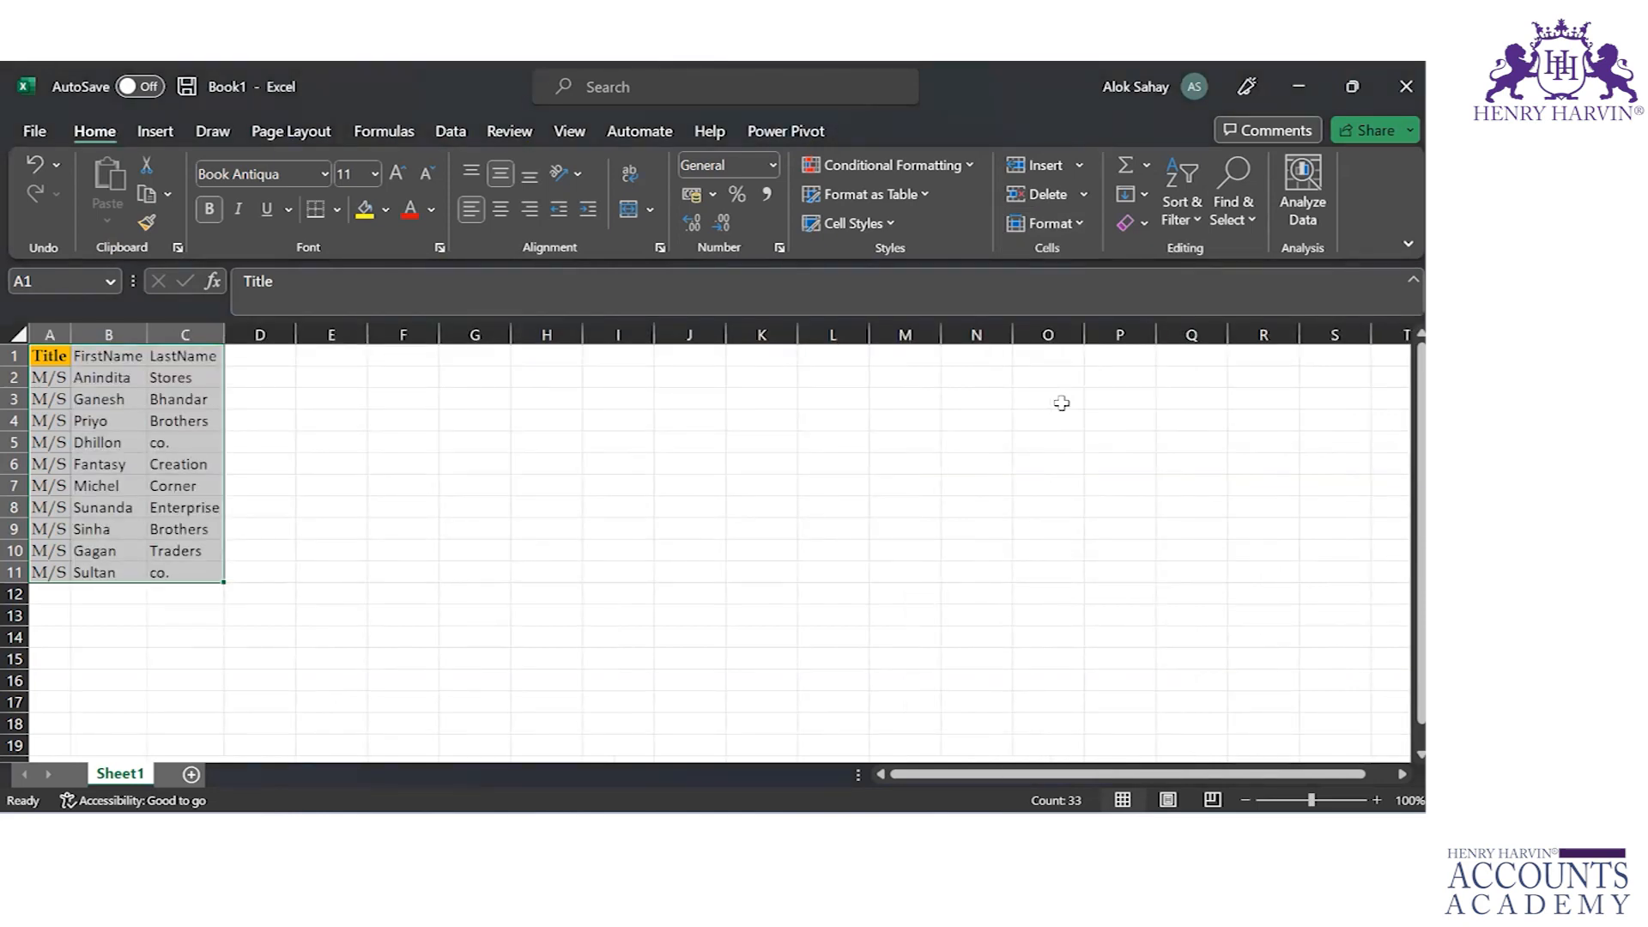
click(1076, 232)
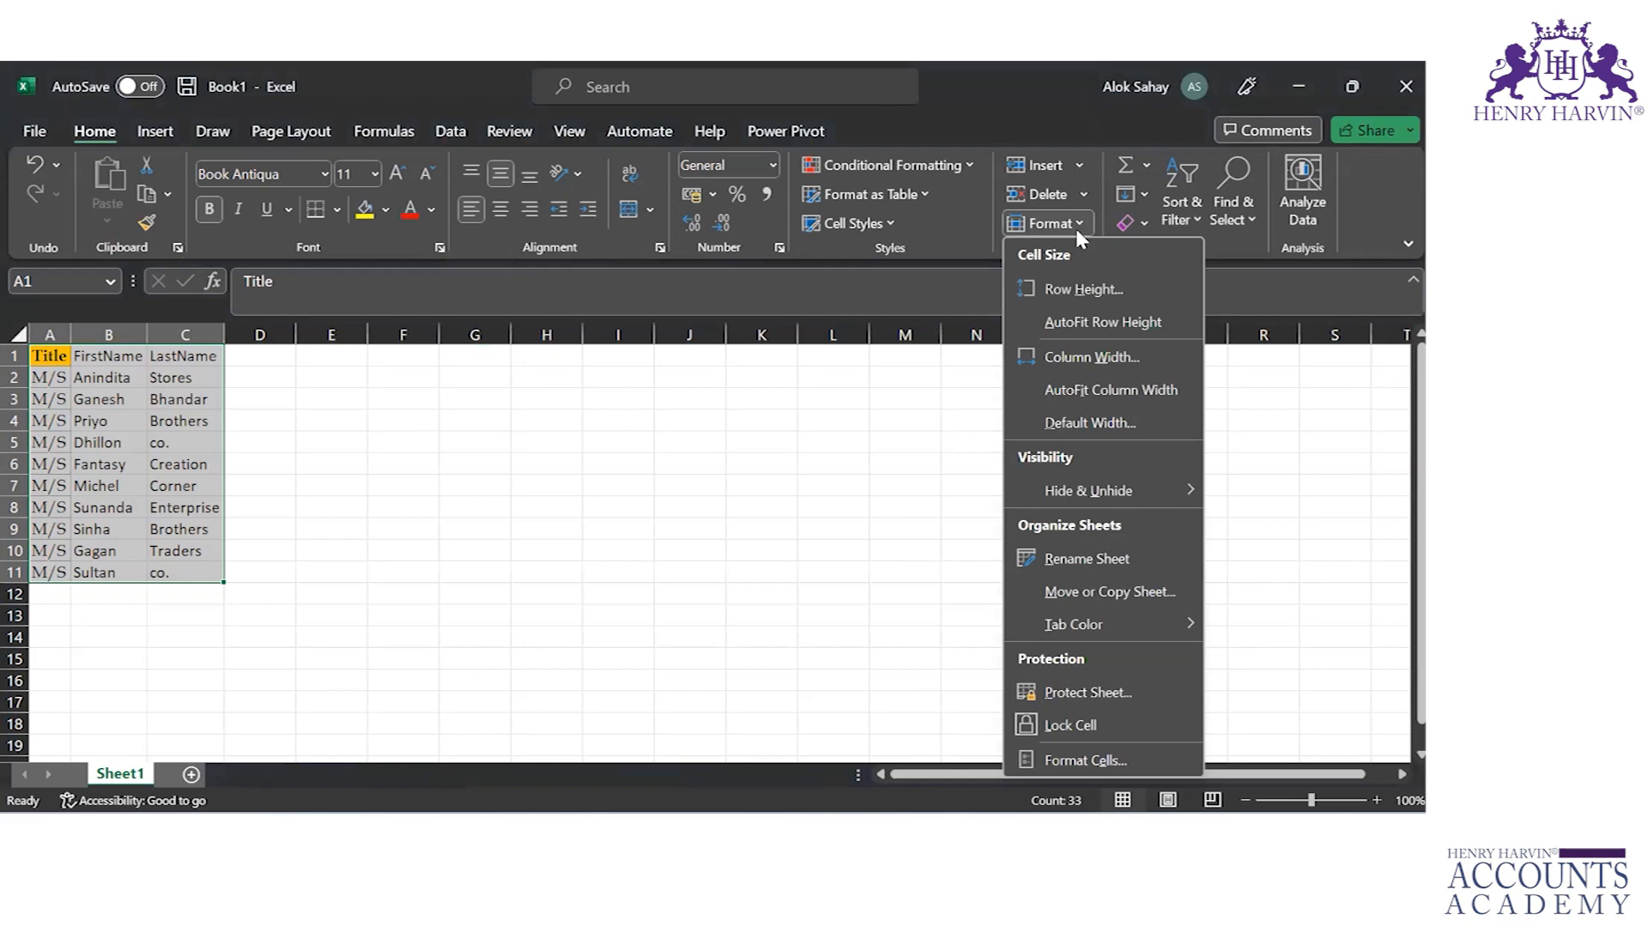
click(744, 426)
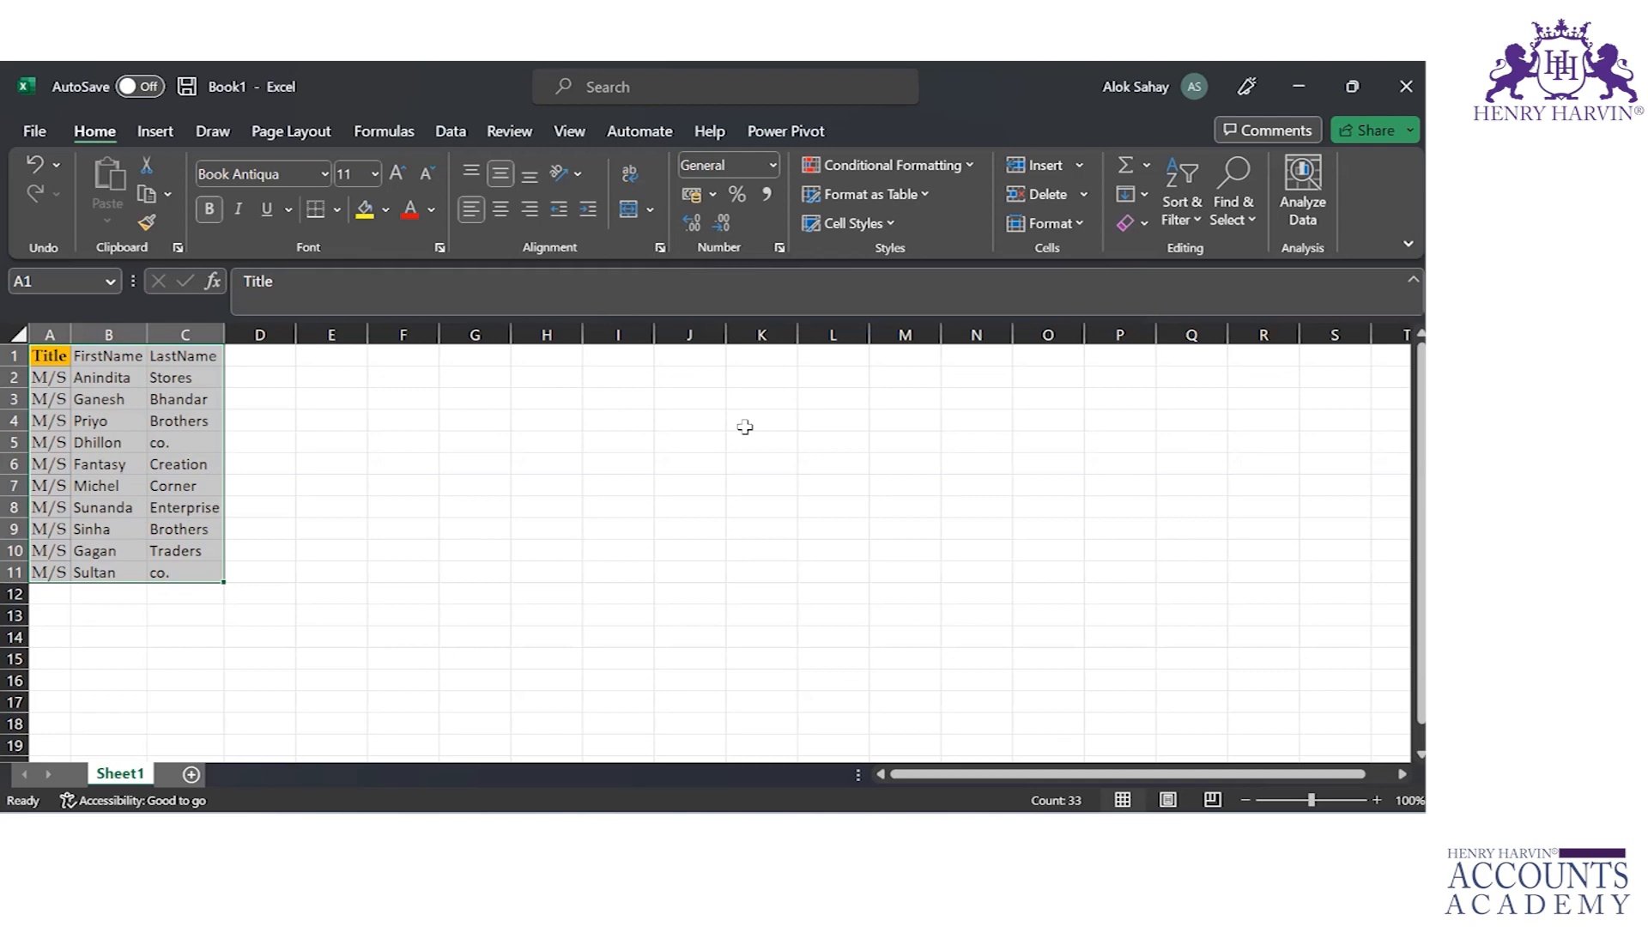
click(336, 209)
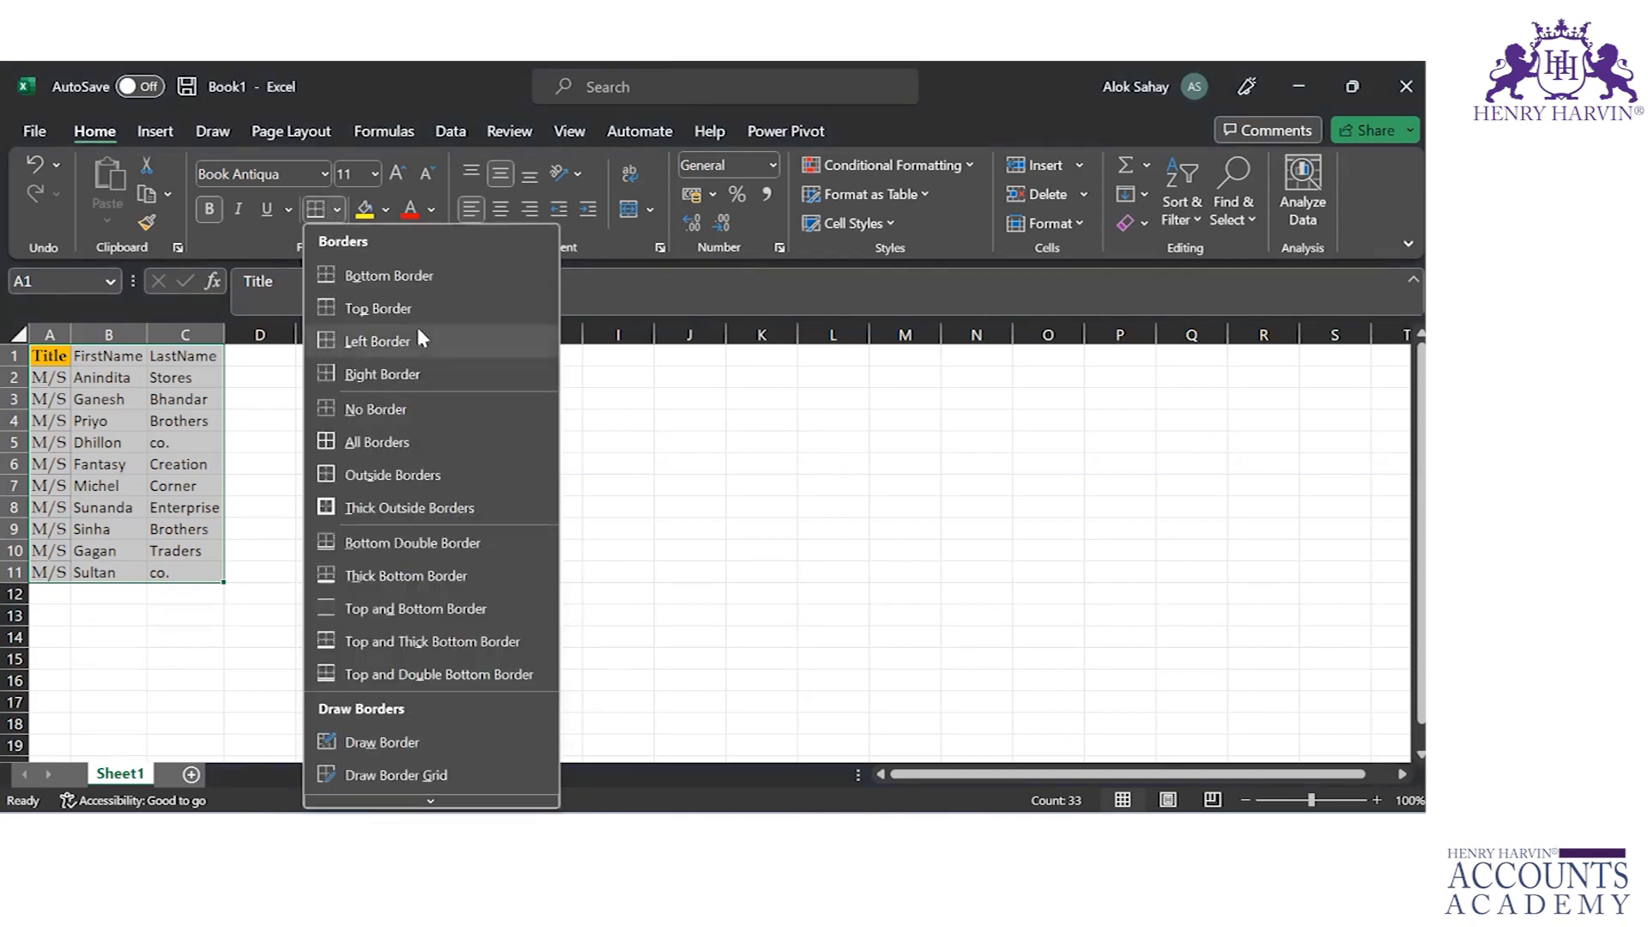
click(269, 242)
click(289, 218)
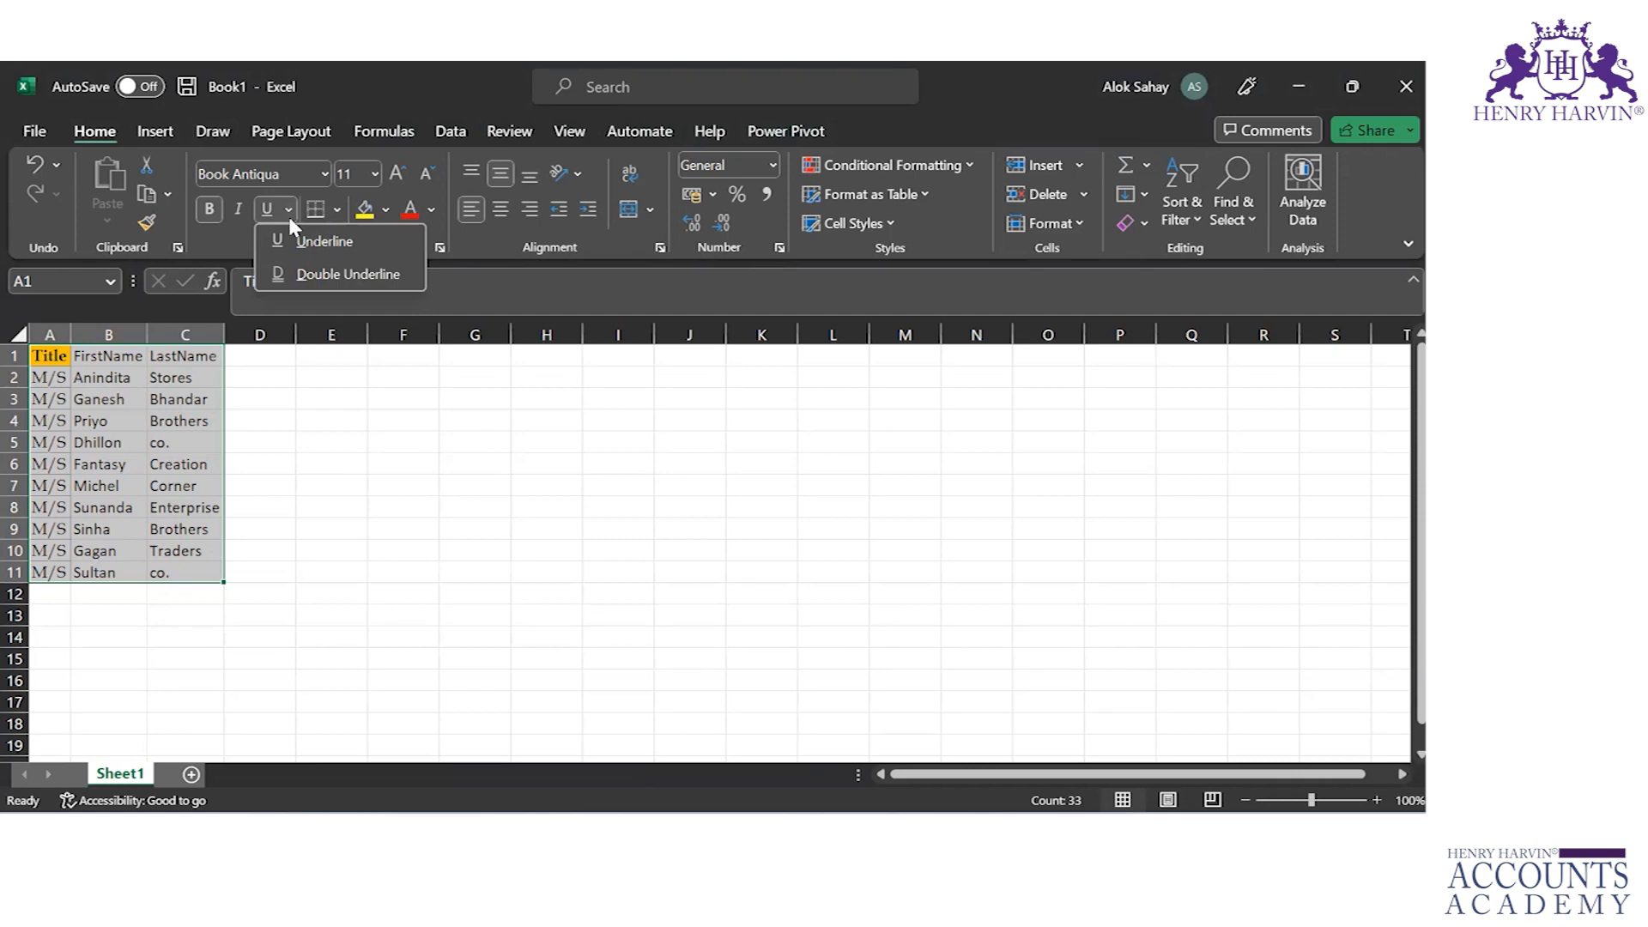
Step: Format the text in A1:C11 as bold and italic
click(215, 236)
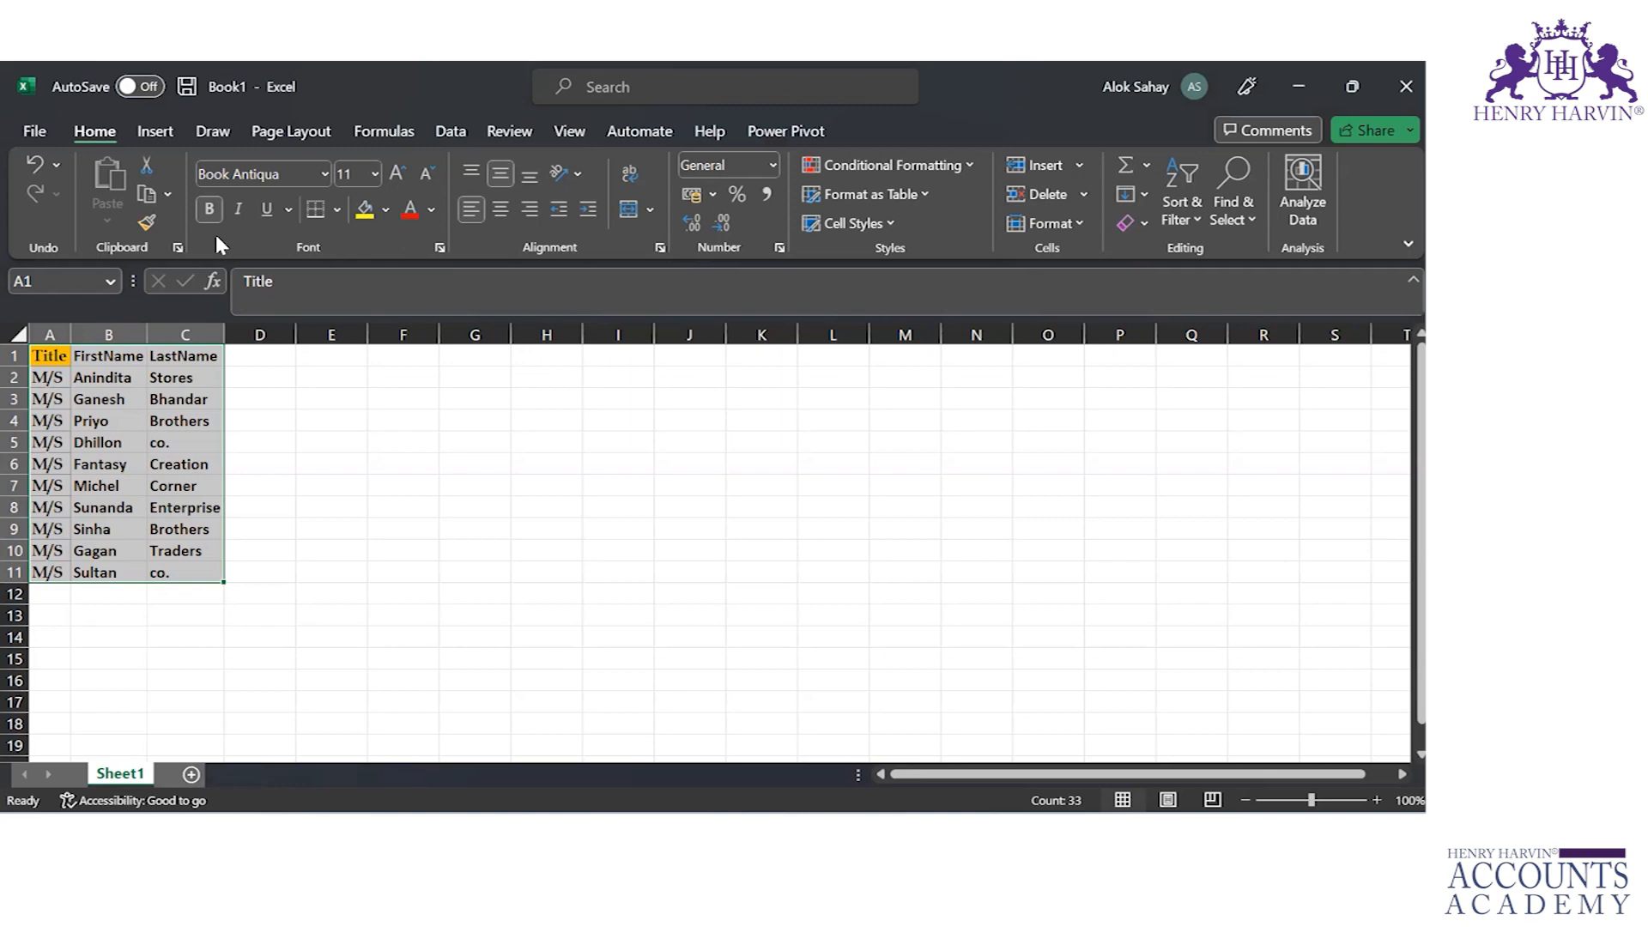
key(alt)
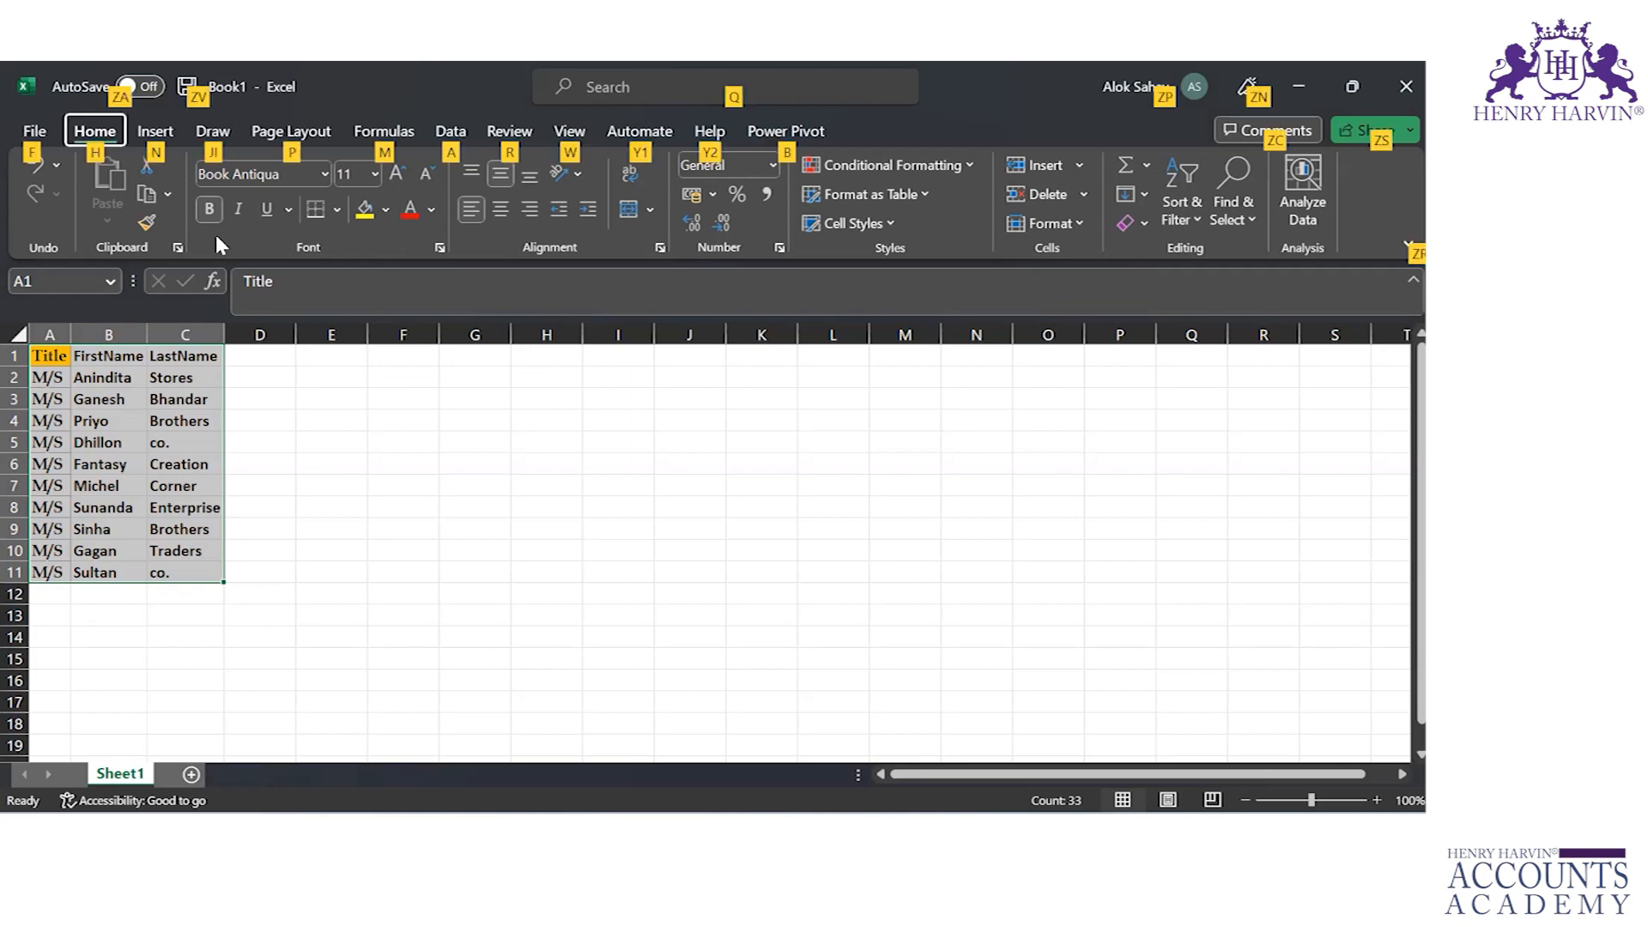
key(h)
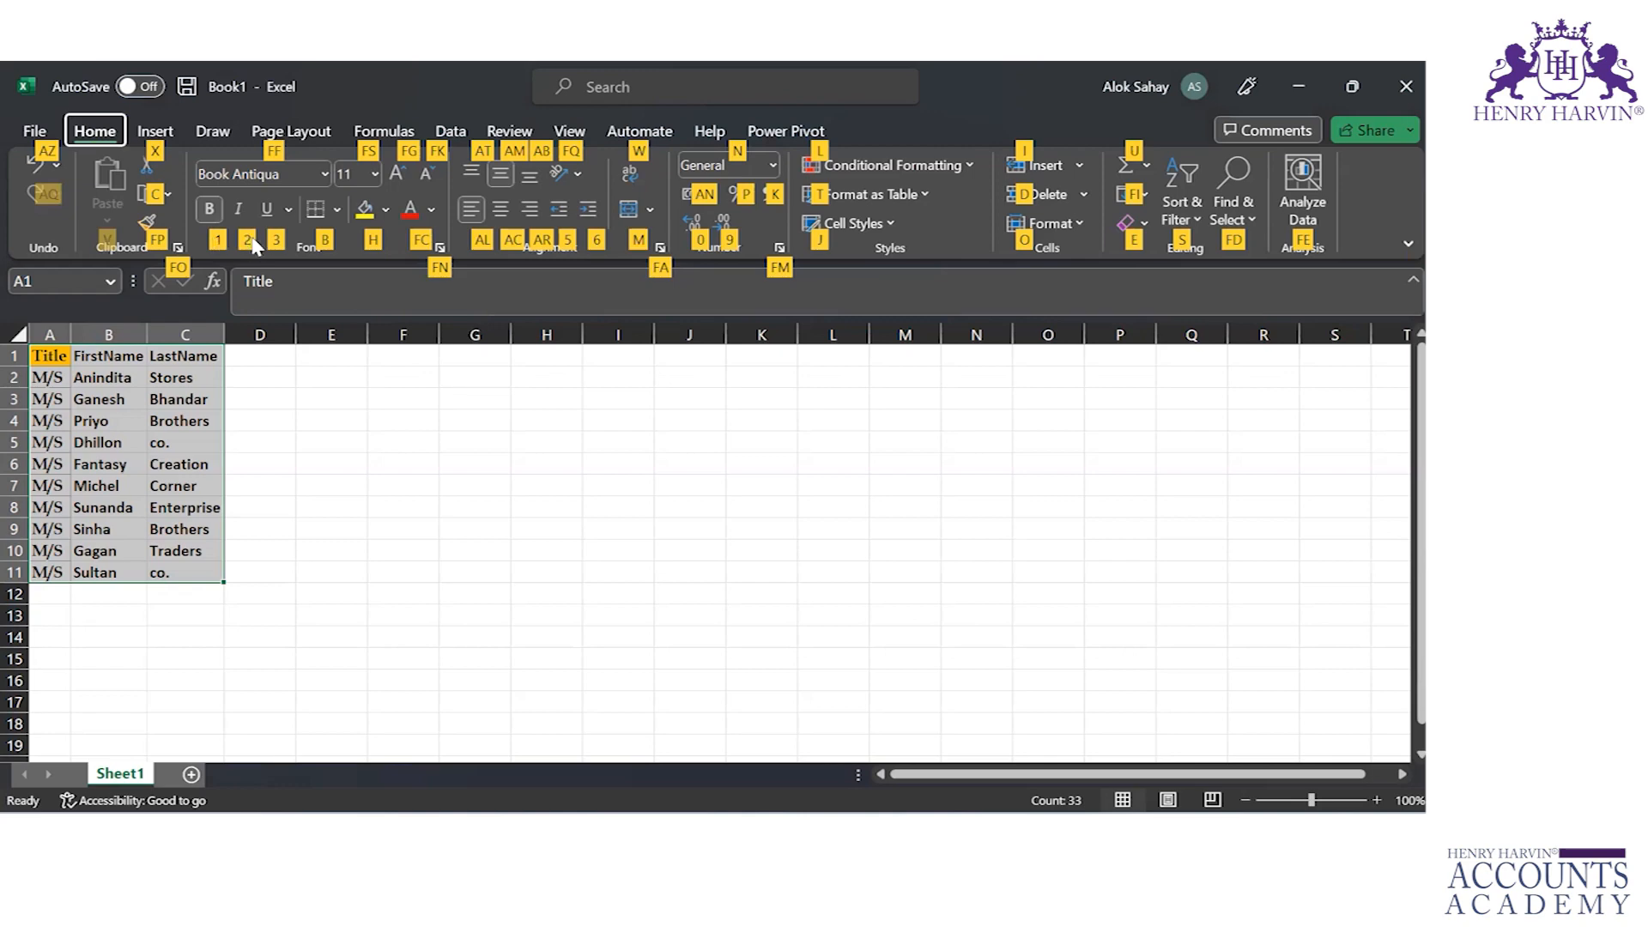
key(2)
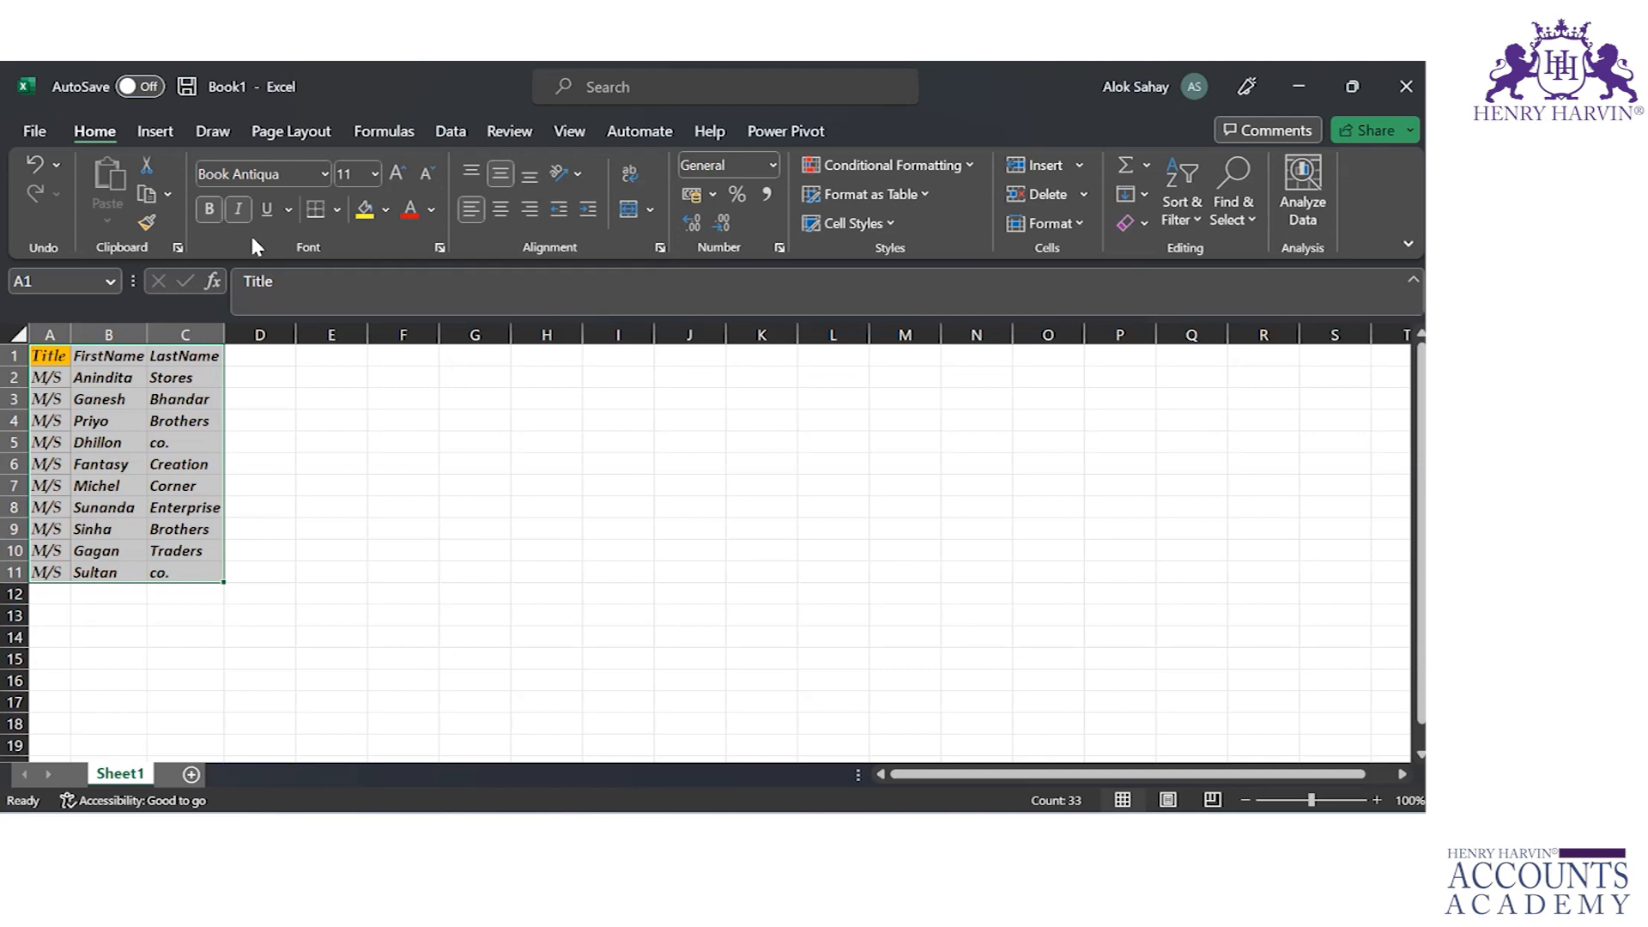
Step: Switch to the PowerPoint presentation, check the Learning Objectives slide, and return to the Book1 workbook in Excel
key(Tab)
key(Tab)
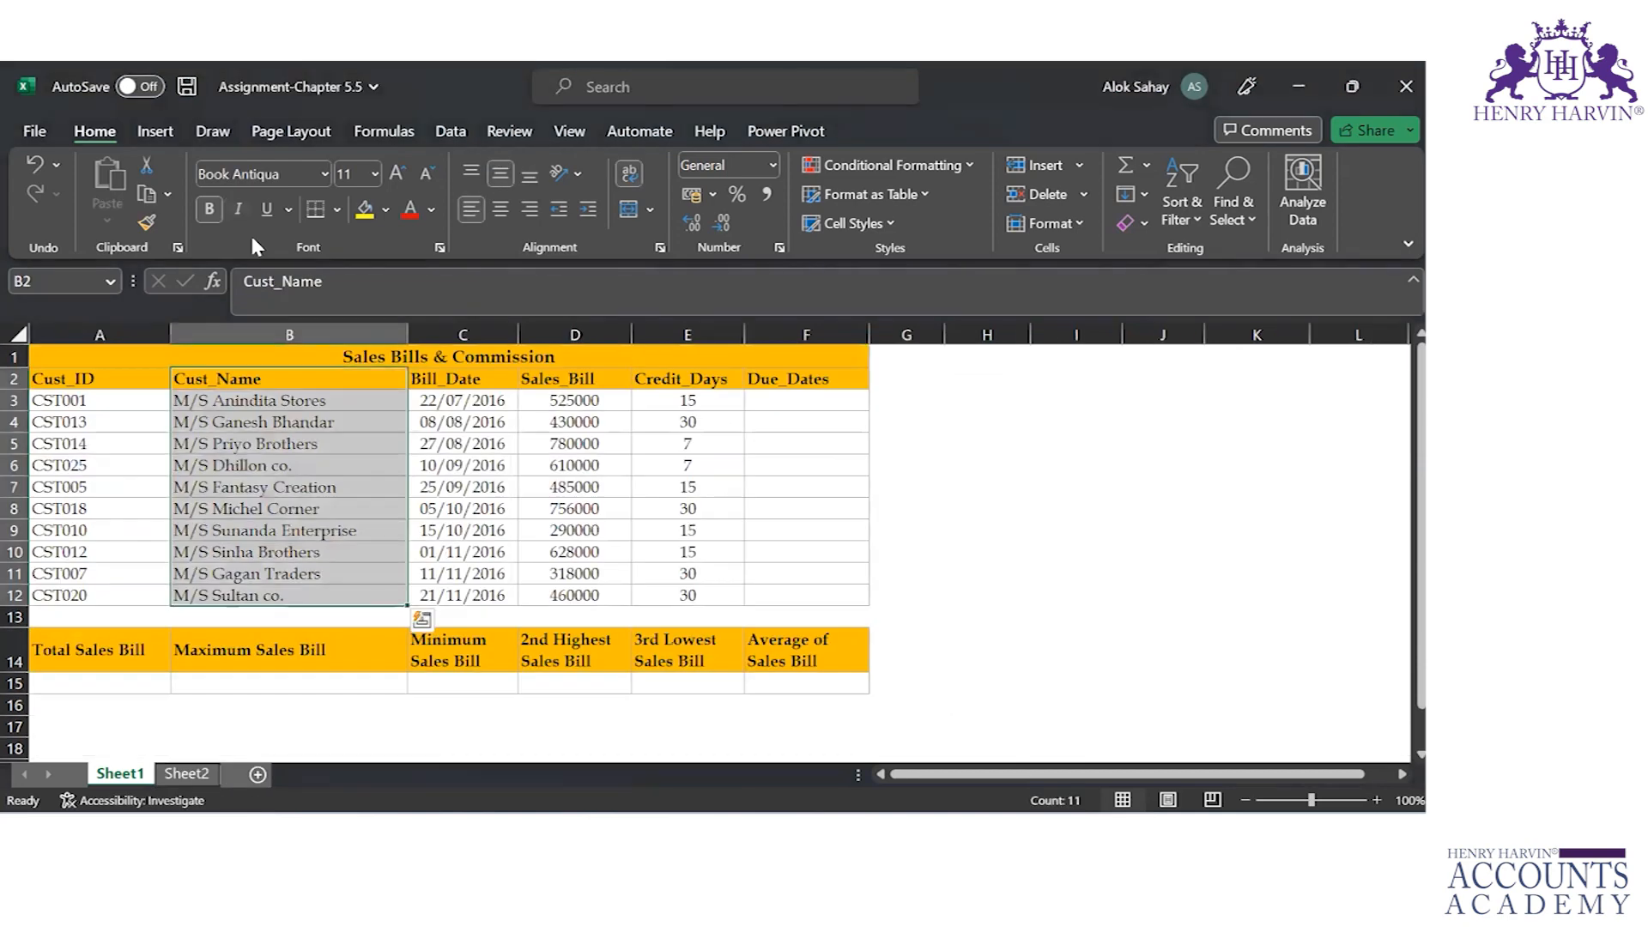
key(alt+Tab)
key(alt+Tab)
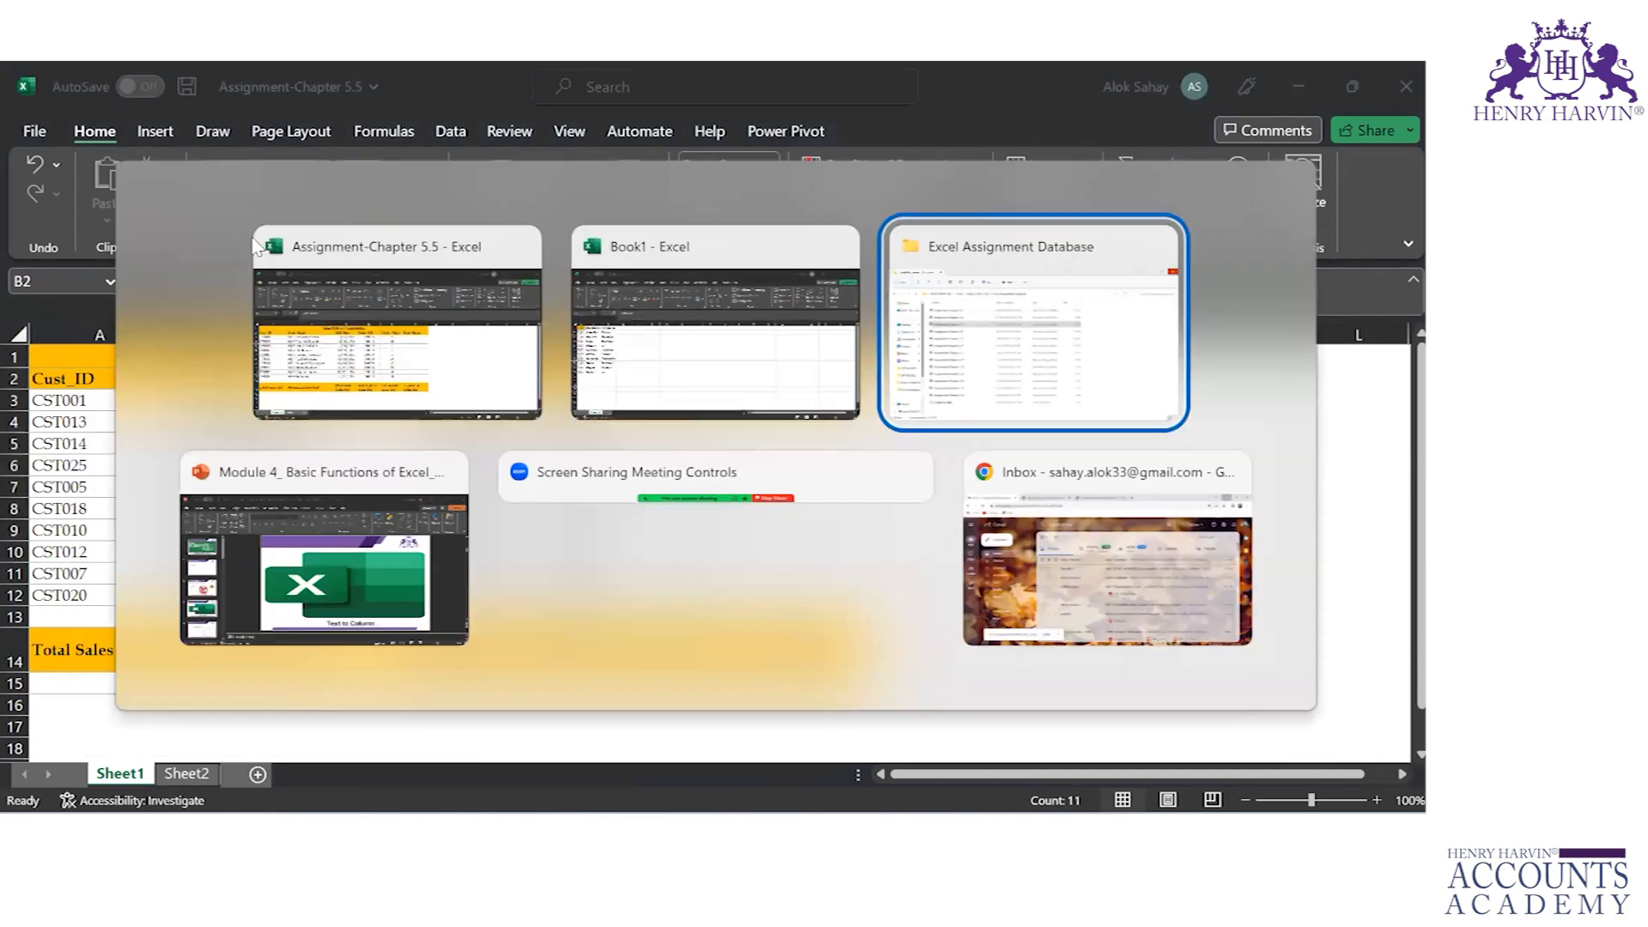
key(alt+Tab)
key(Up)
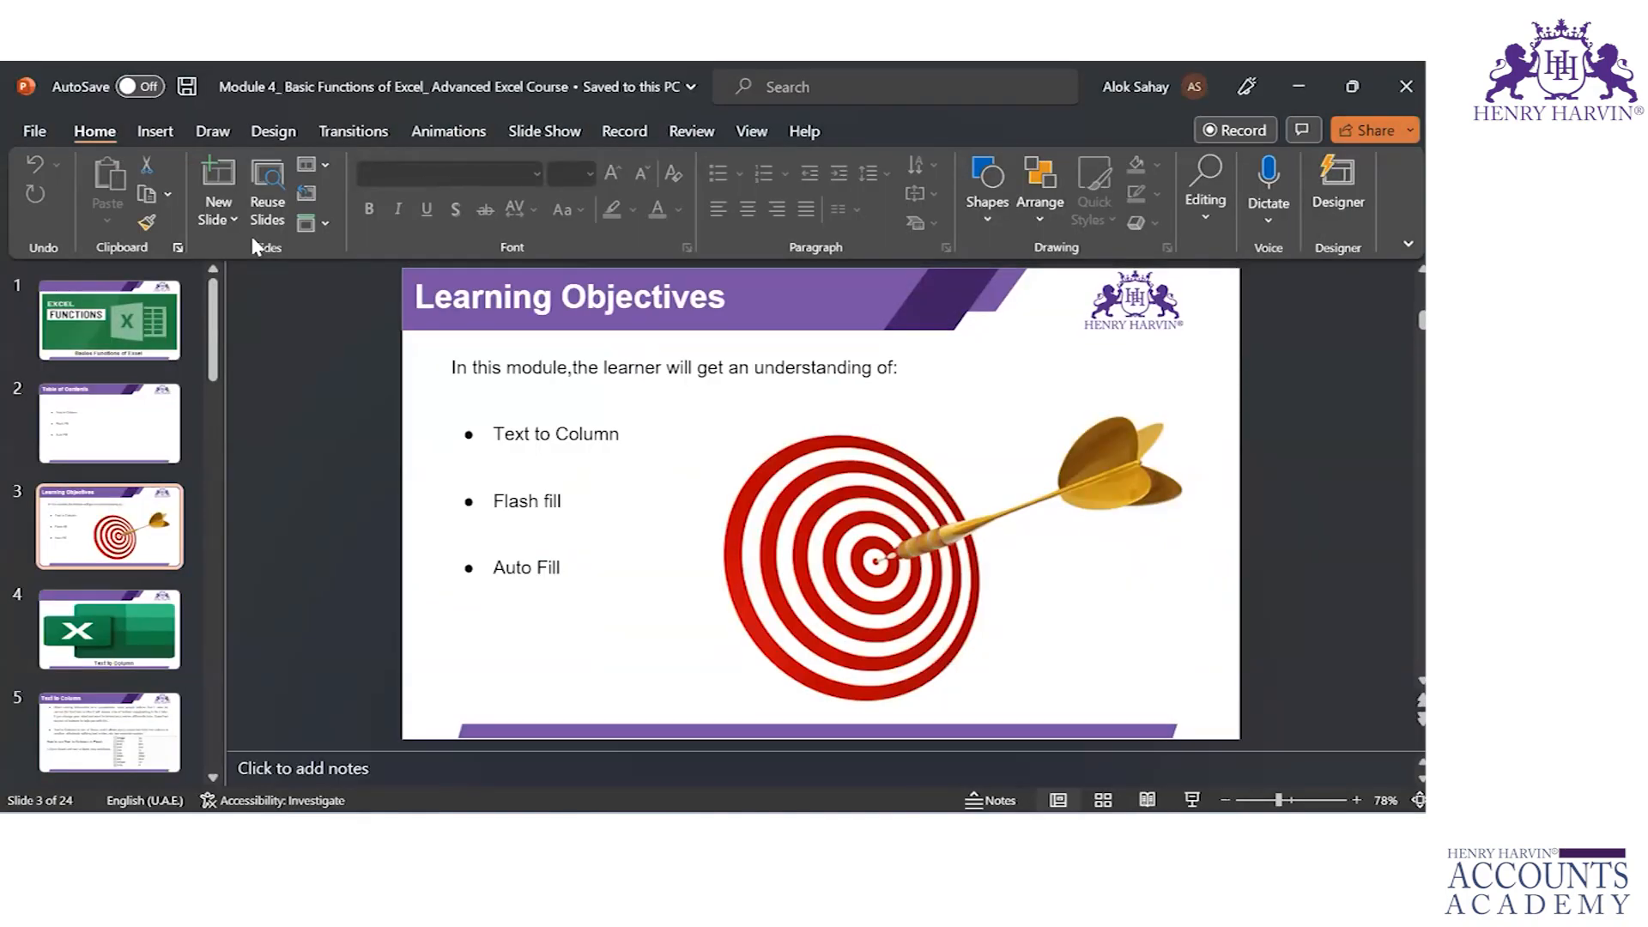
key(alt+Tab)
key(alt+Tab)
key(alt+Tab)
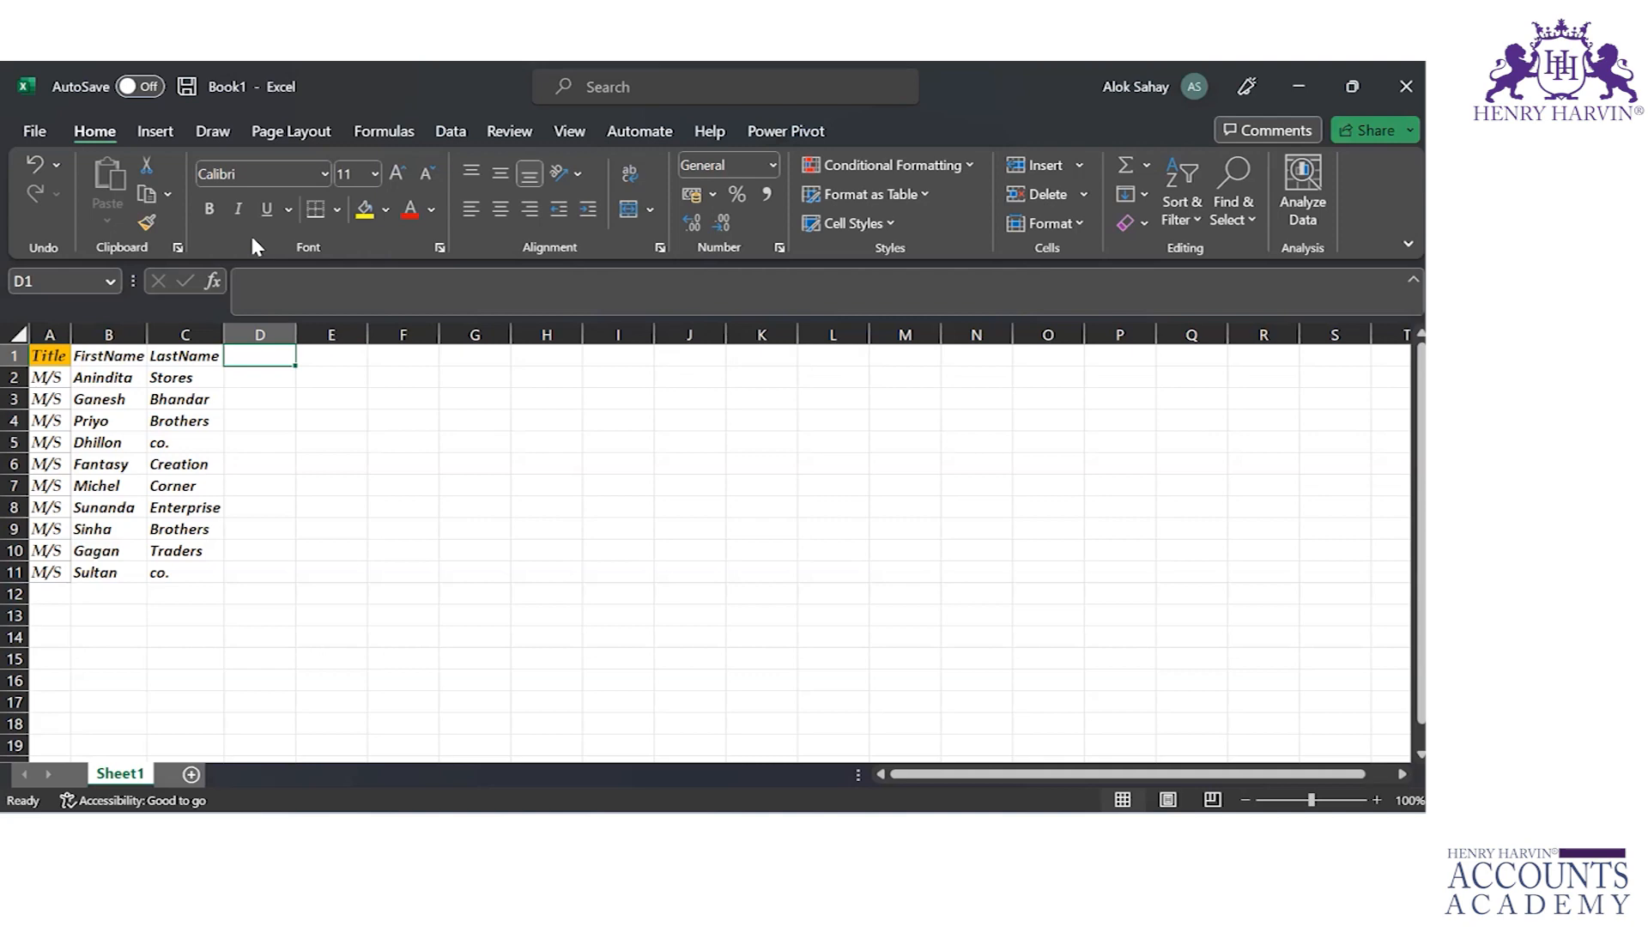
Step: Enter the header "Title FirstName" in D1 and the first customer's title M/S with the first name from B2 in D2
text(T)
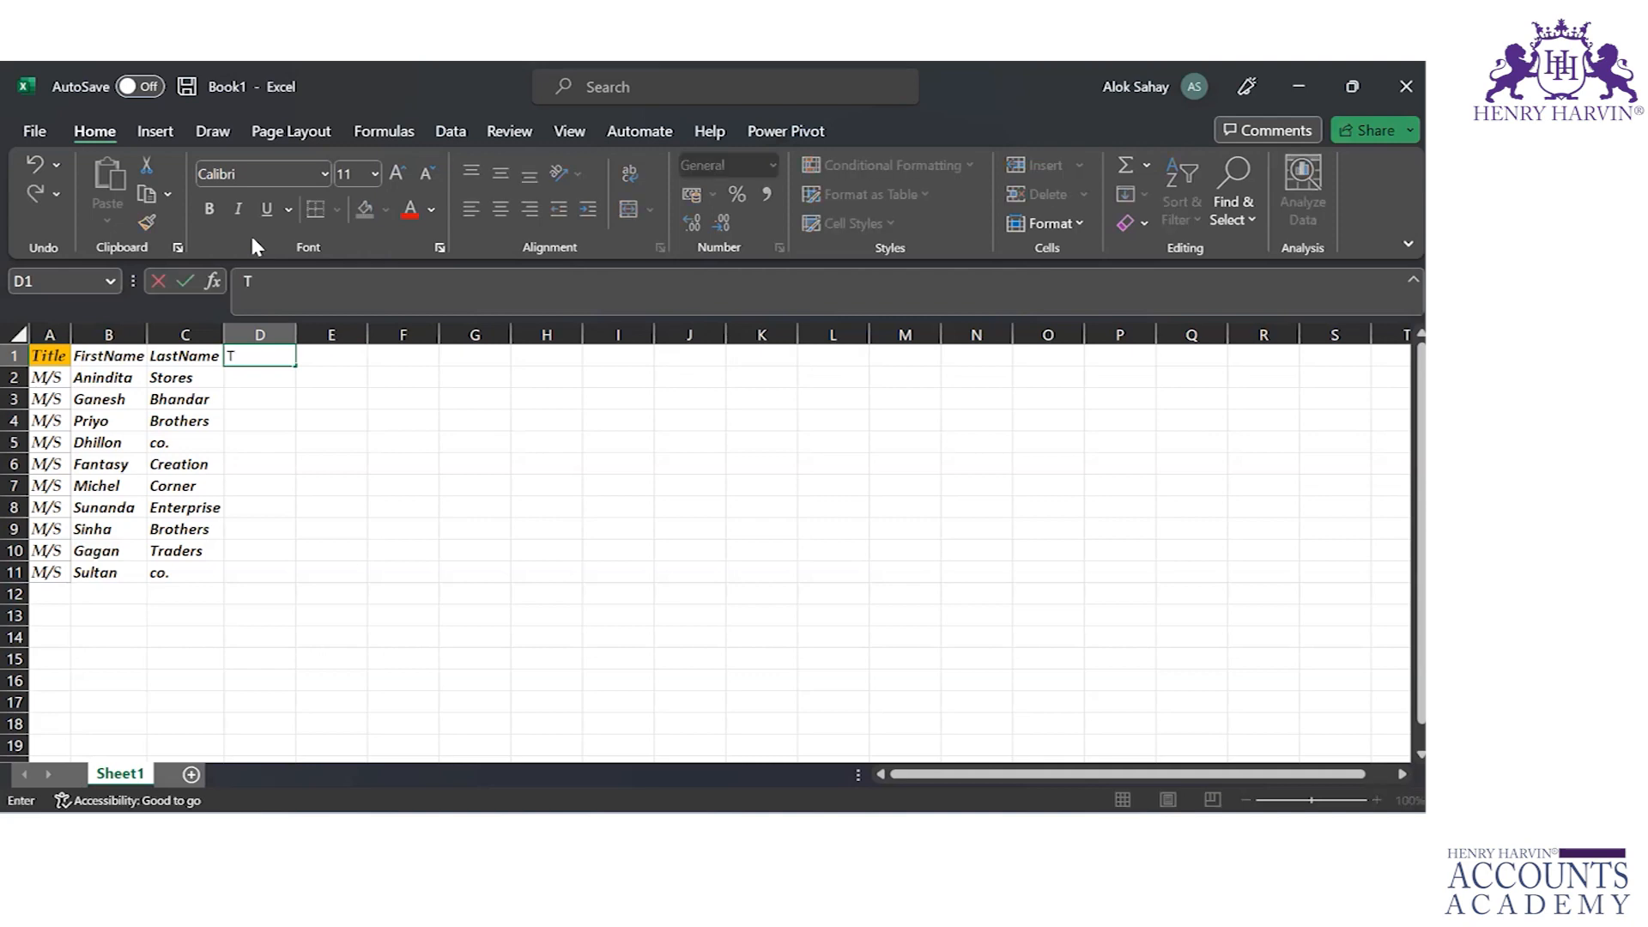
text(itle FirstName)
key(Return)
text(M/A)
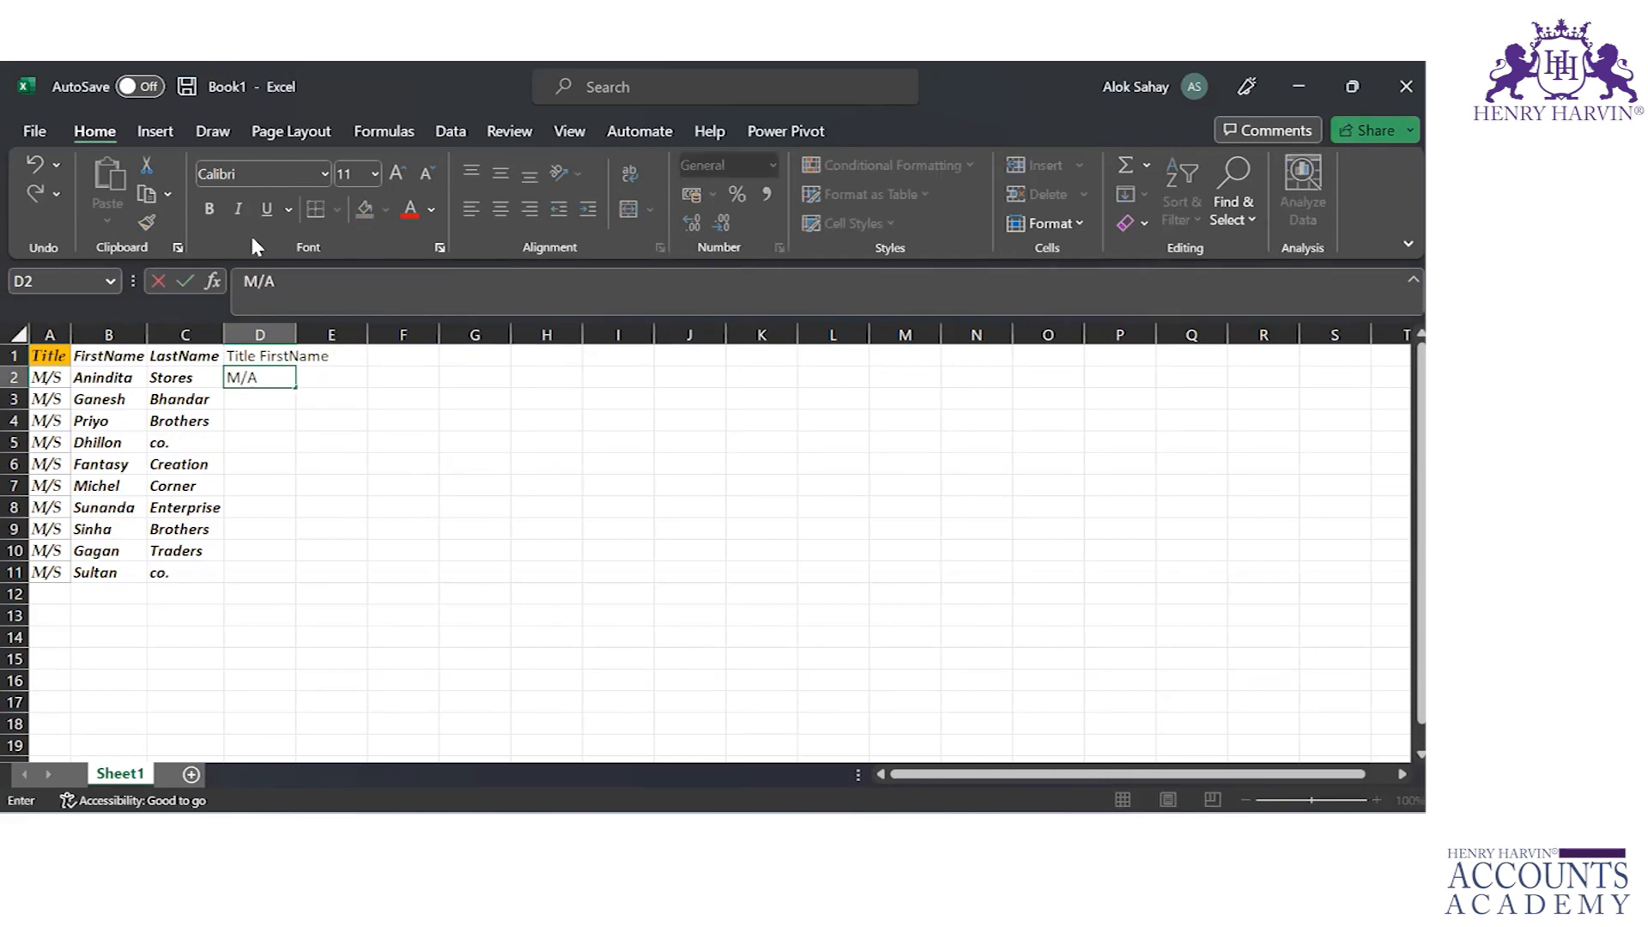
key(BackSpace)
text(S Anindita)
key(Return)
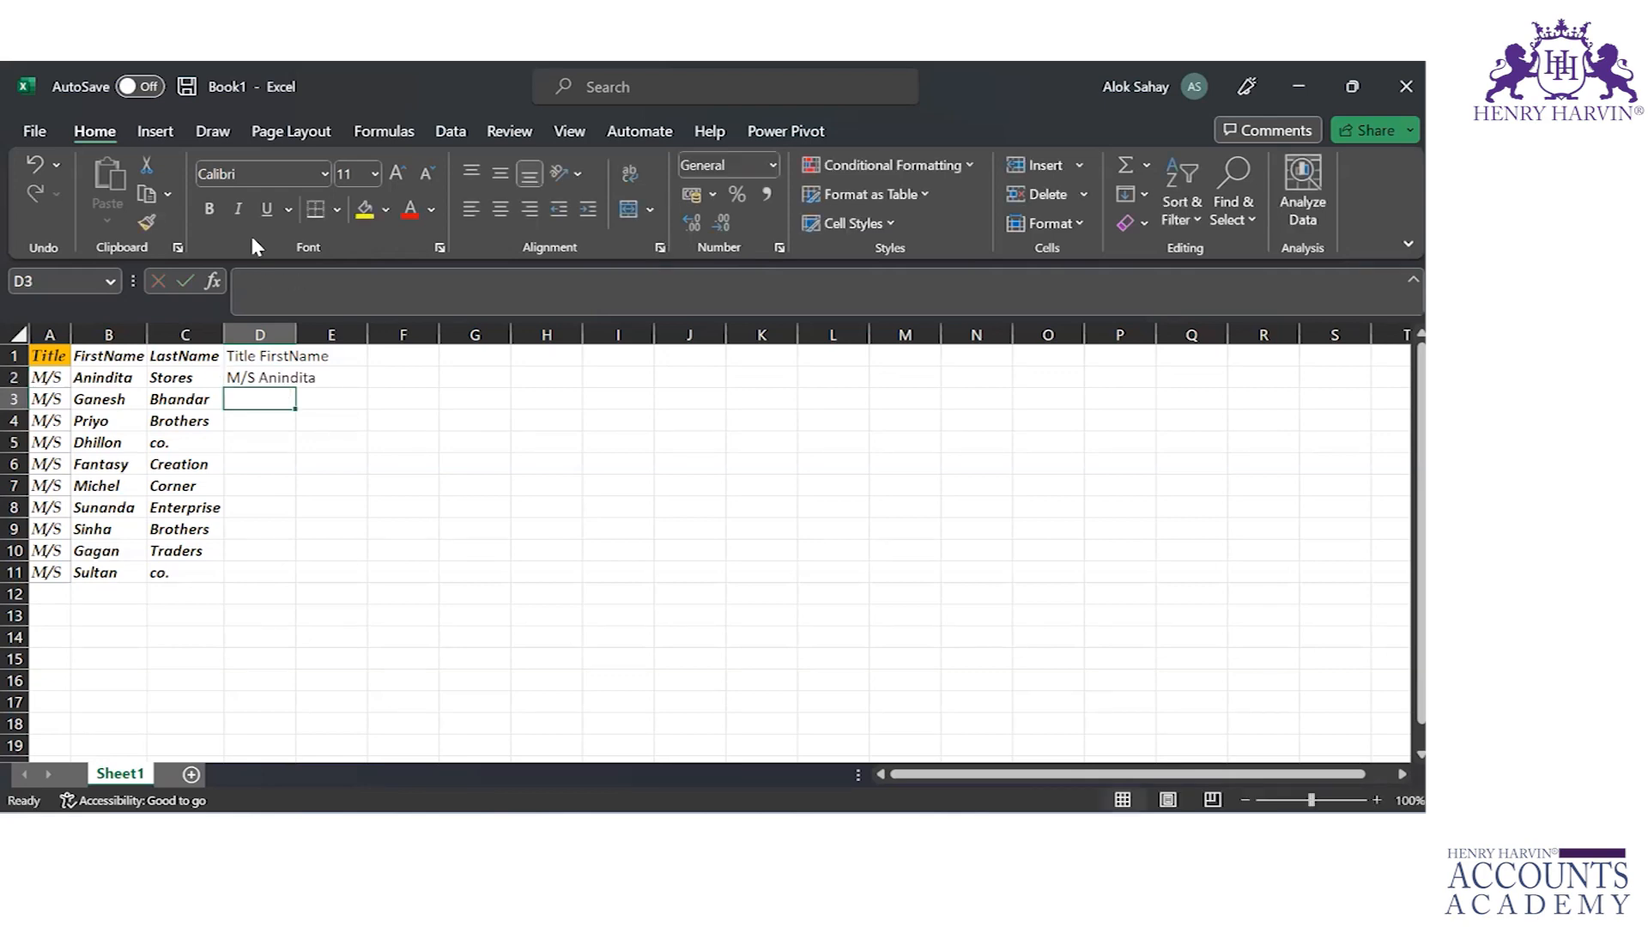
Step: Flash Fill column D down to row 11 from the example in D1:D2, and autofit the column's width
key(Up)
key(Up)
key(shift+Down)
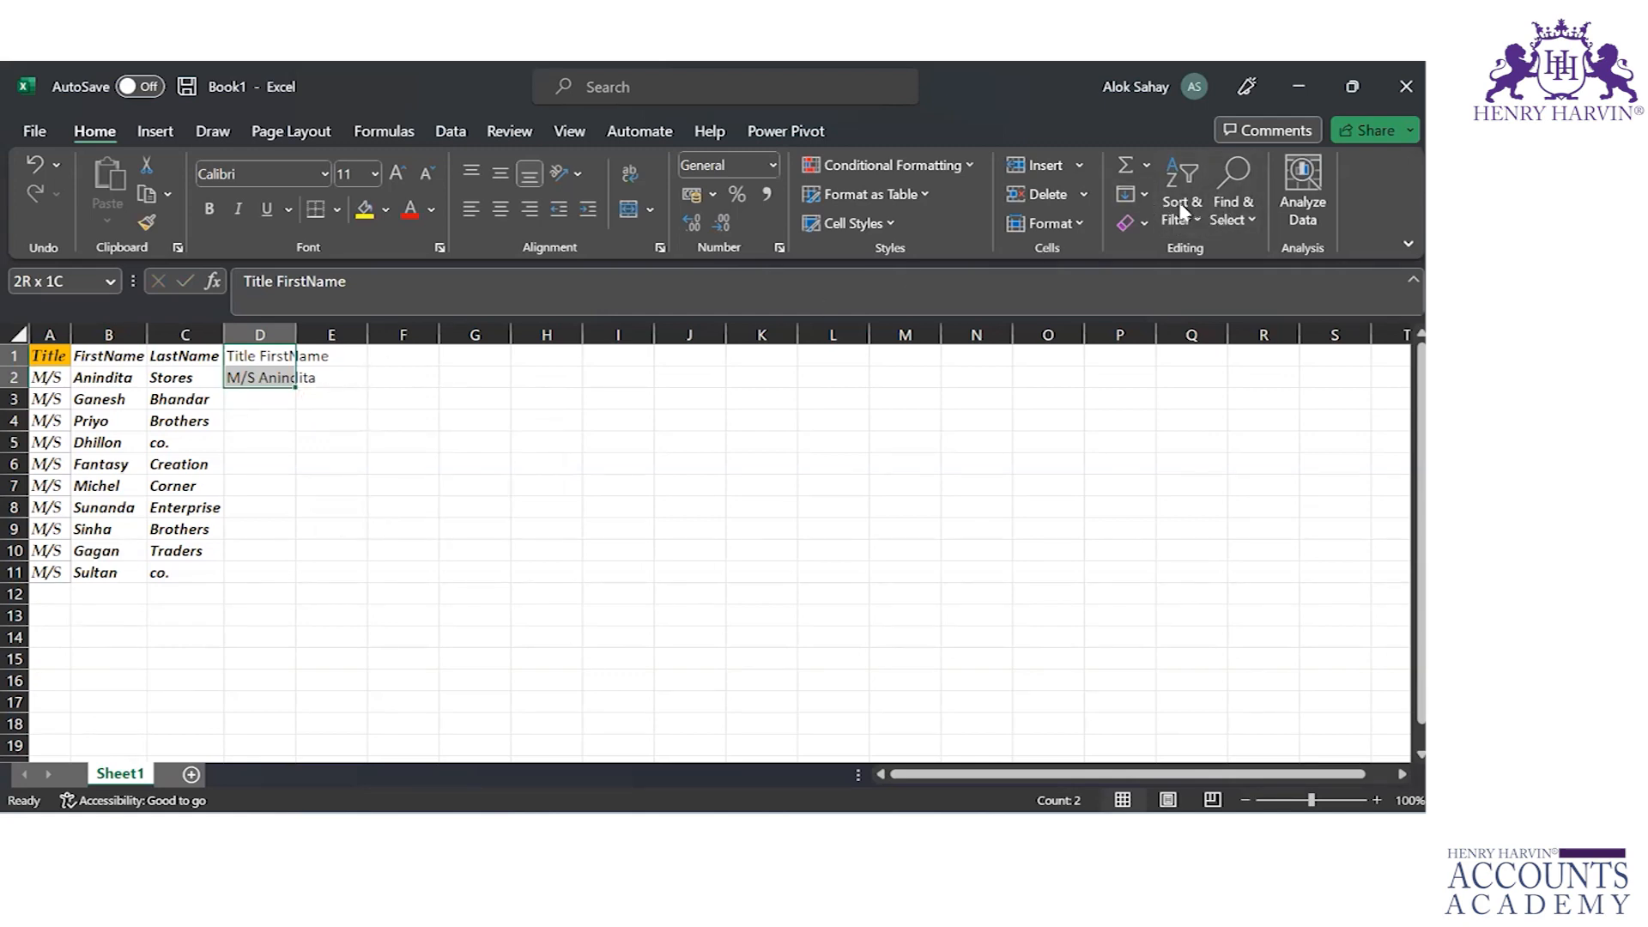
click(1146, 194)
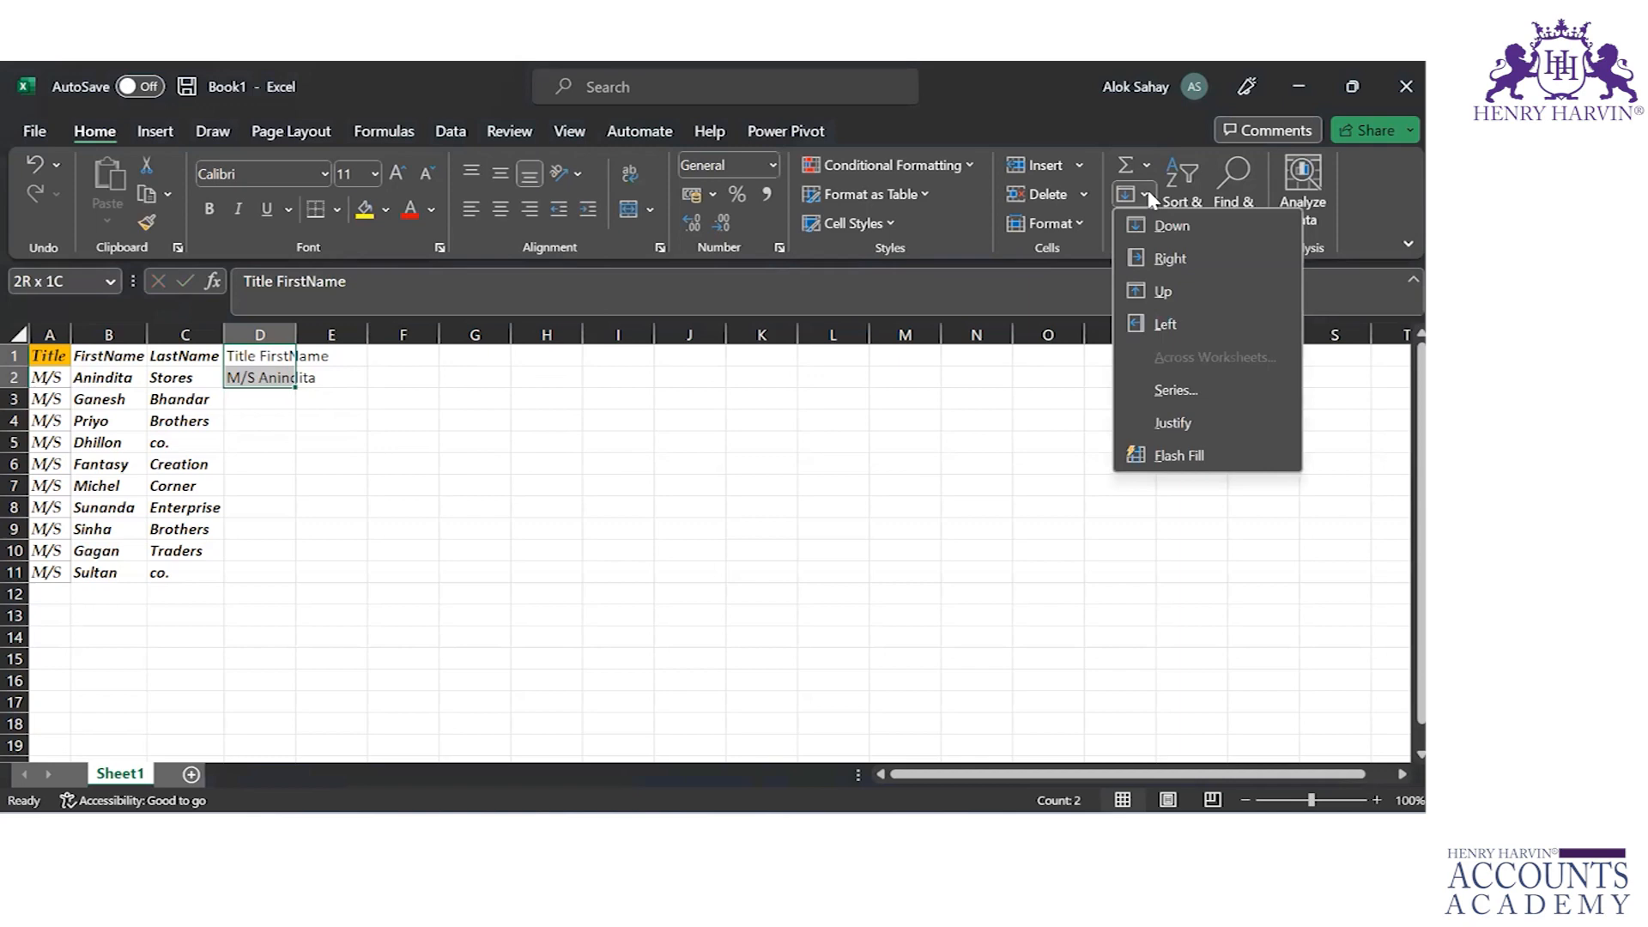
click(1178, 456)
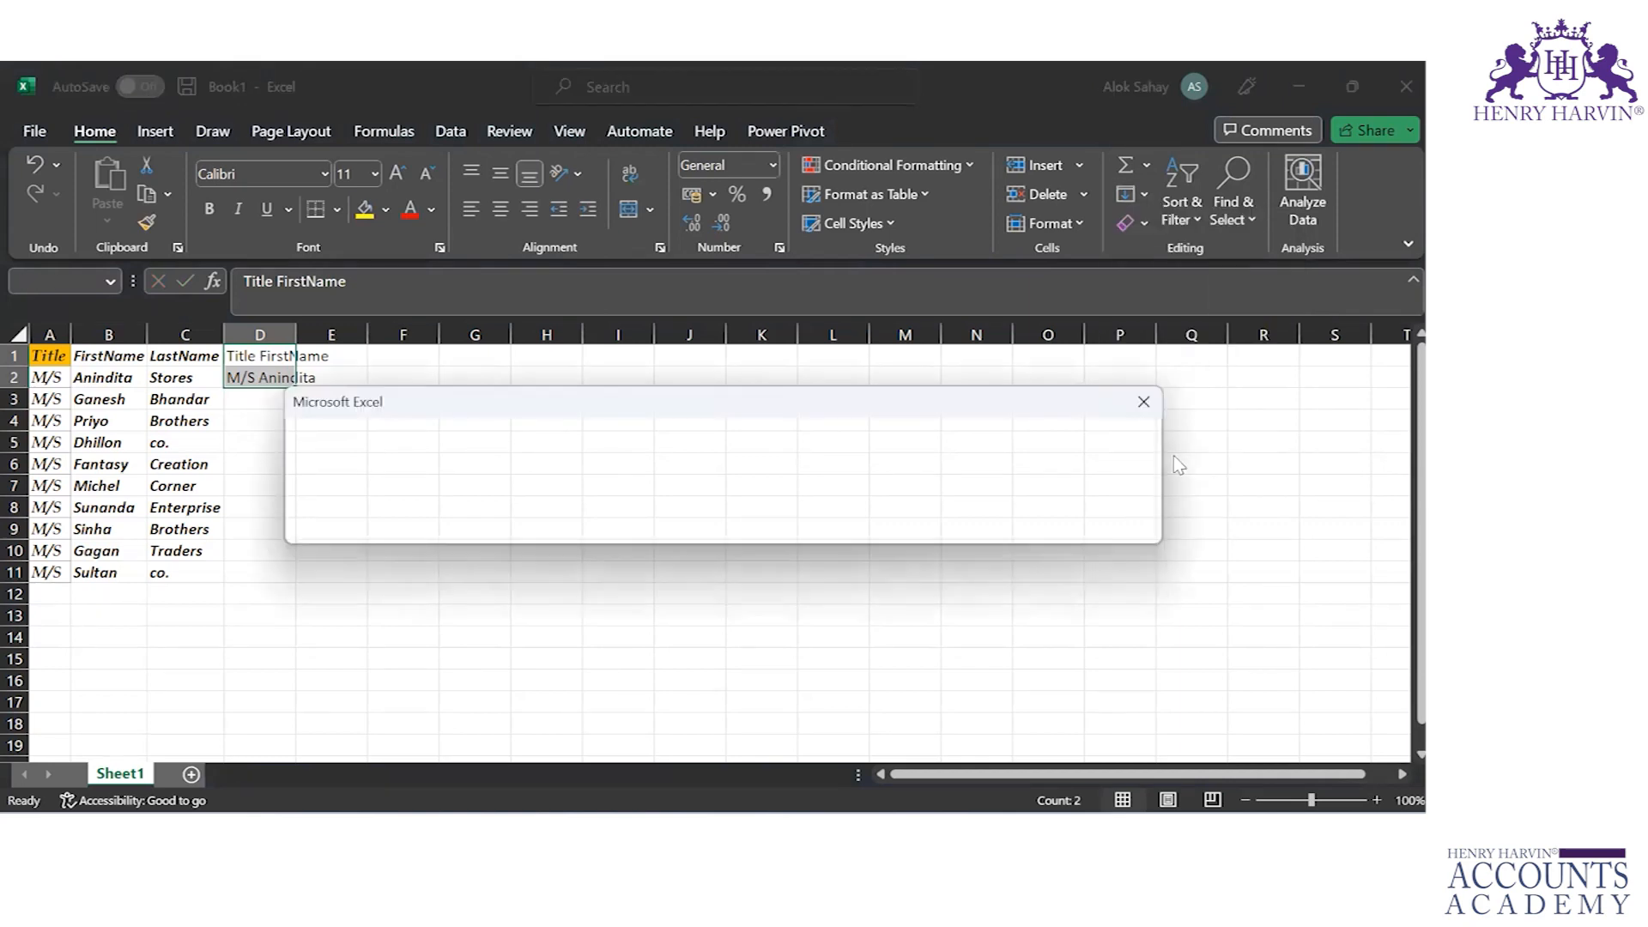
double_click(295, 334)
Step: Compare the combined entries in column D with the titles and first names in columns A and B
click(273, 403)
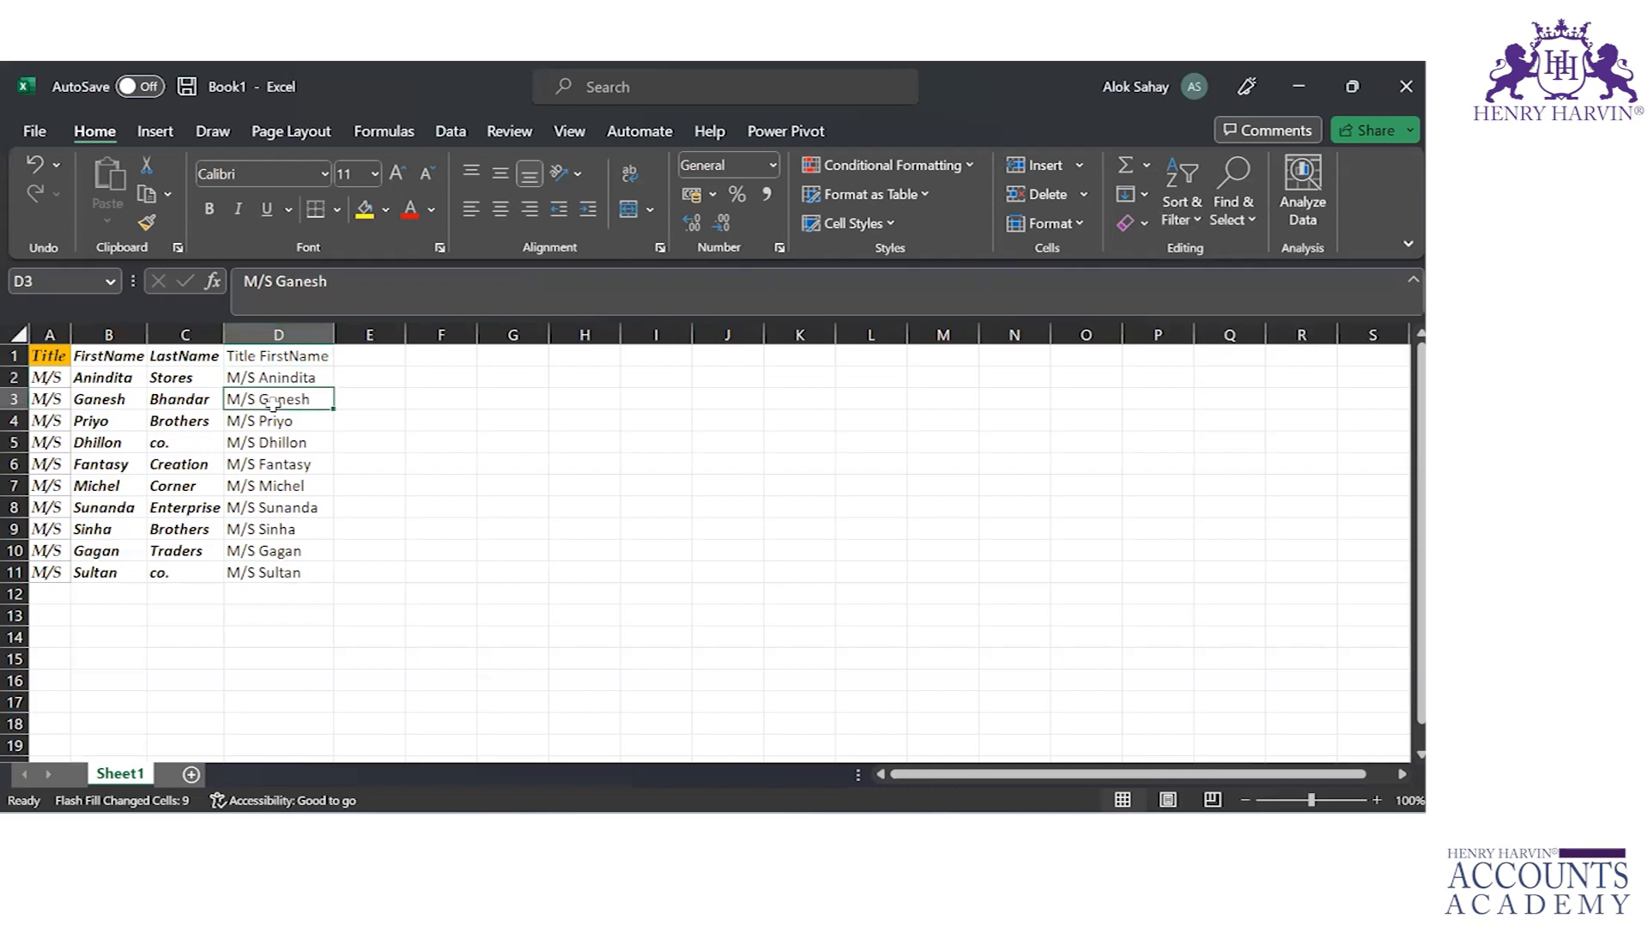
key(Down)
key(Down)
key(Down)
key(Up)
key(Up)
key(Up)
key(Up)
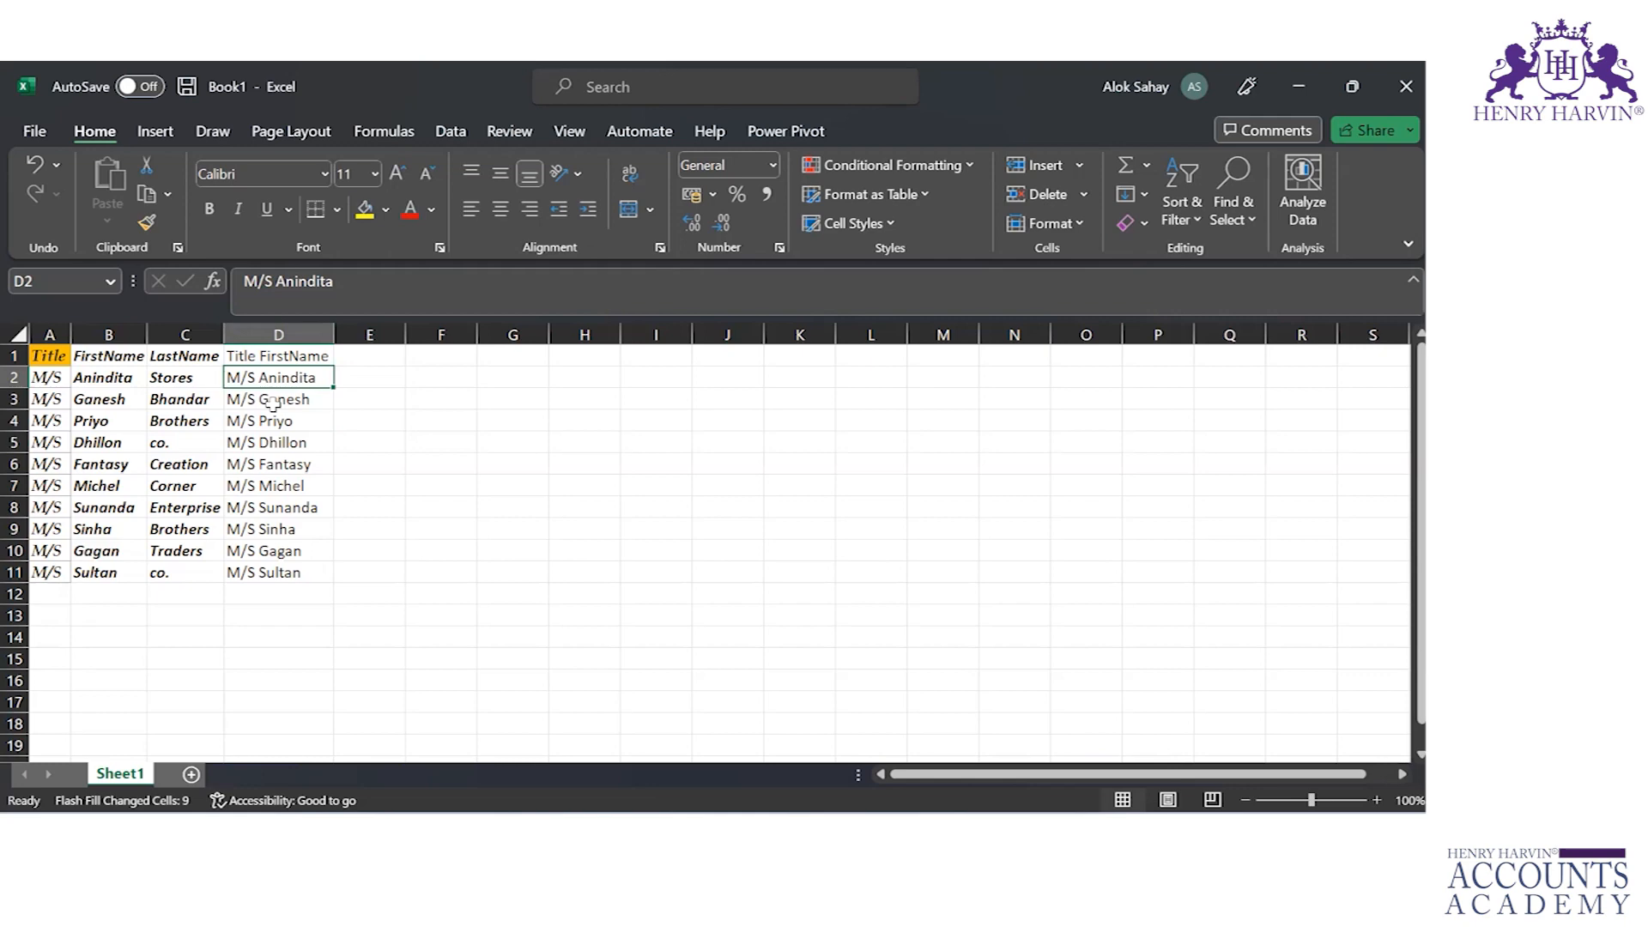
click(53, 375)
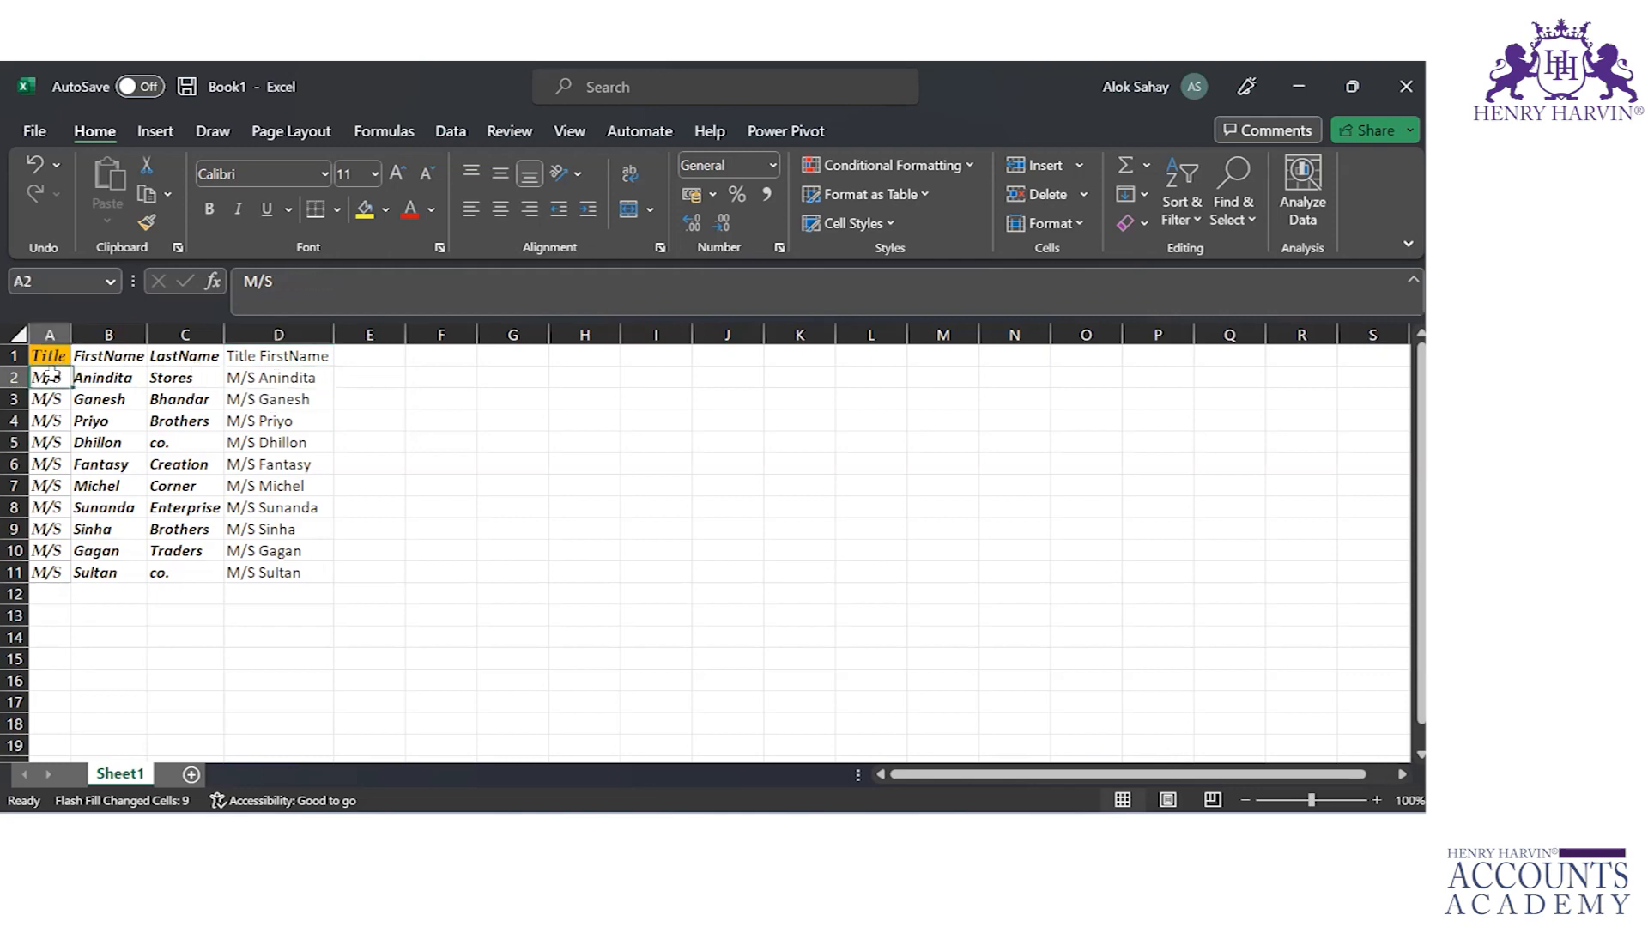
click(110, 376)
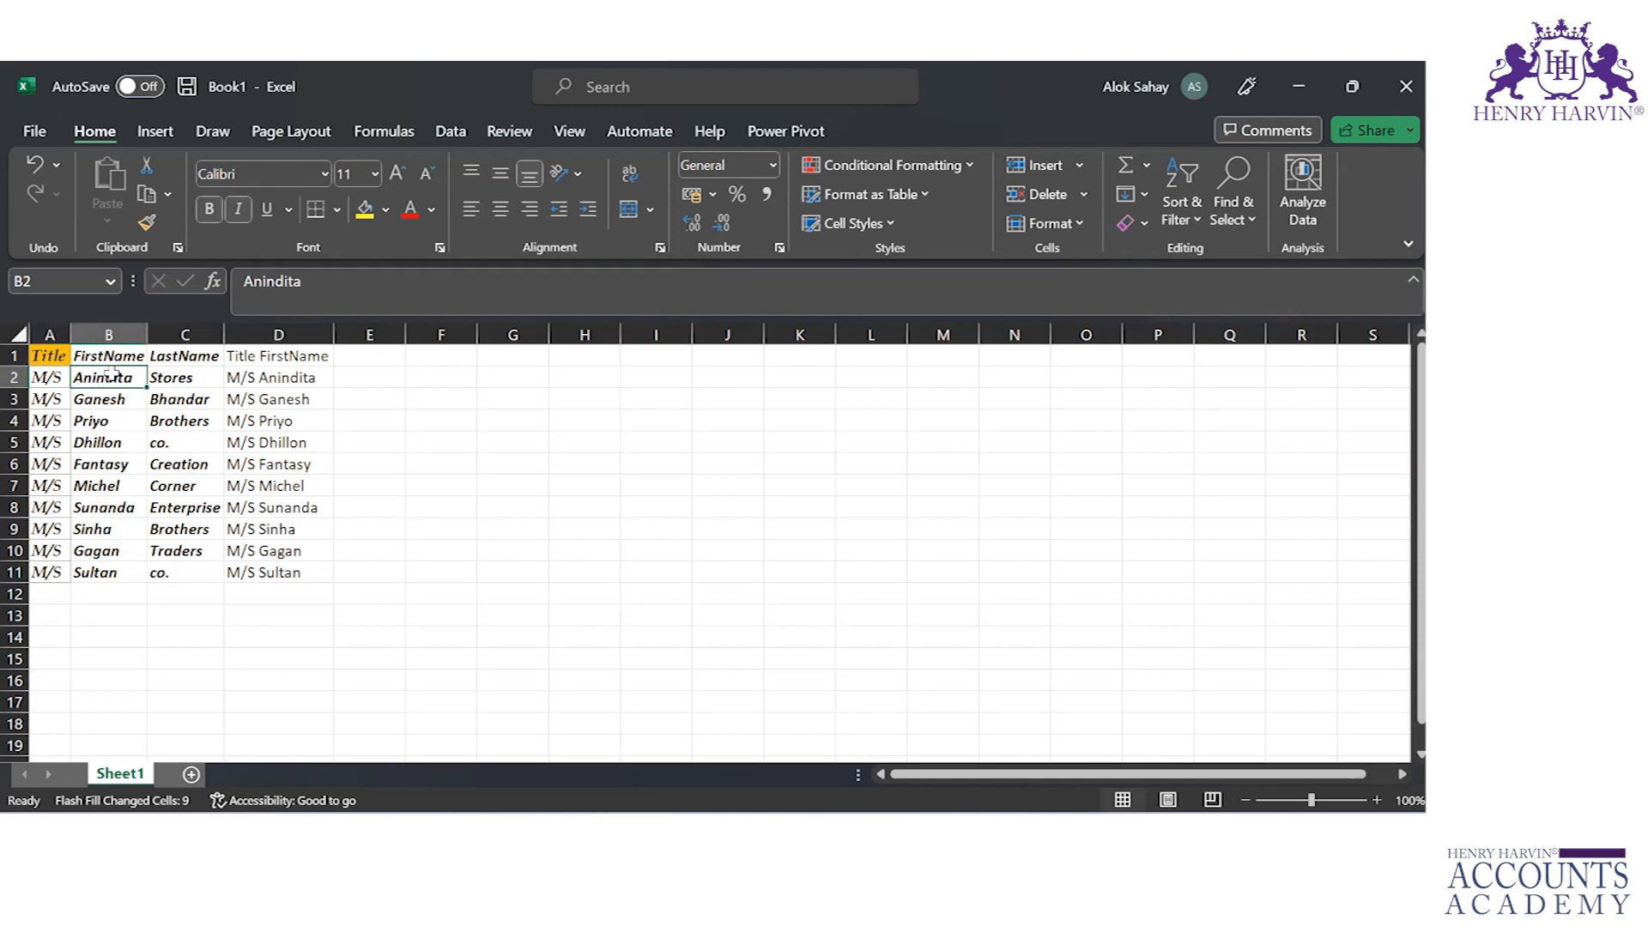
click(281, 375)
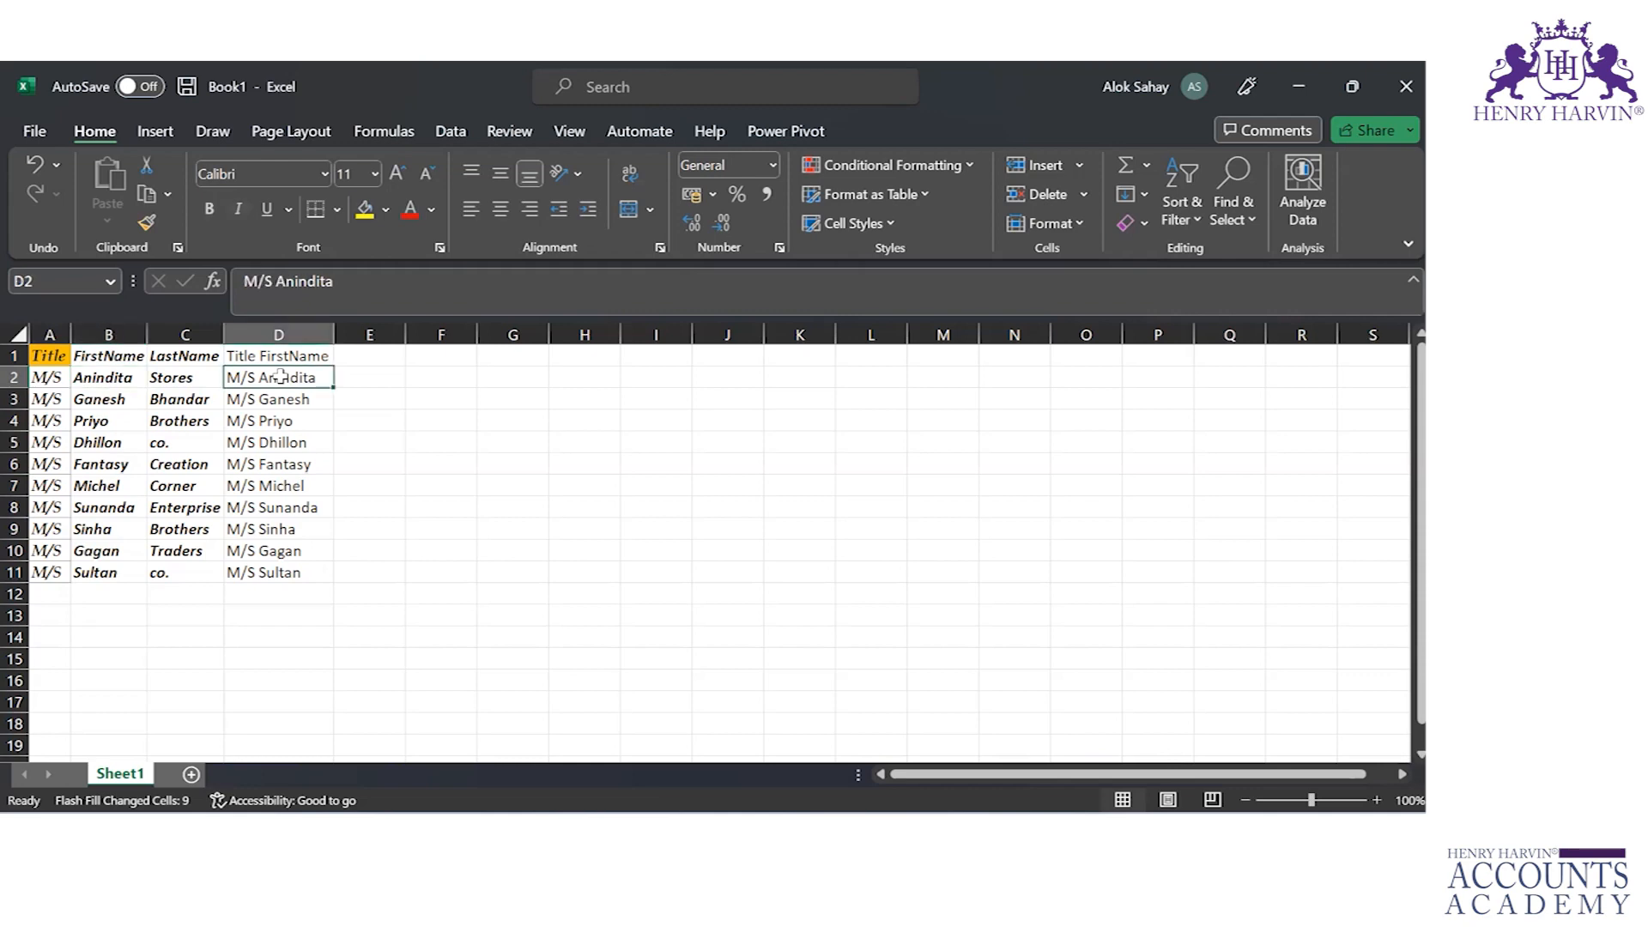
click(249, 570)
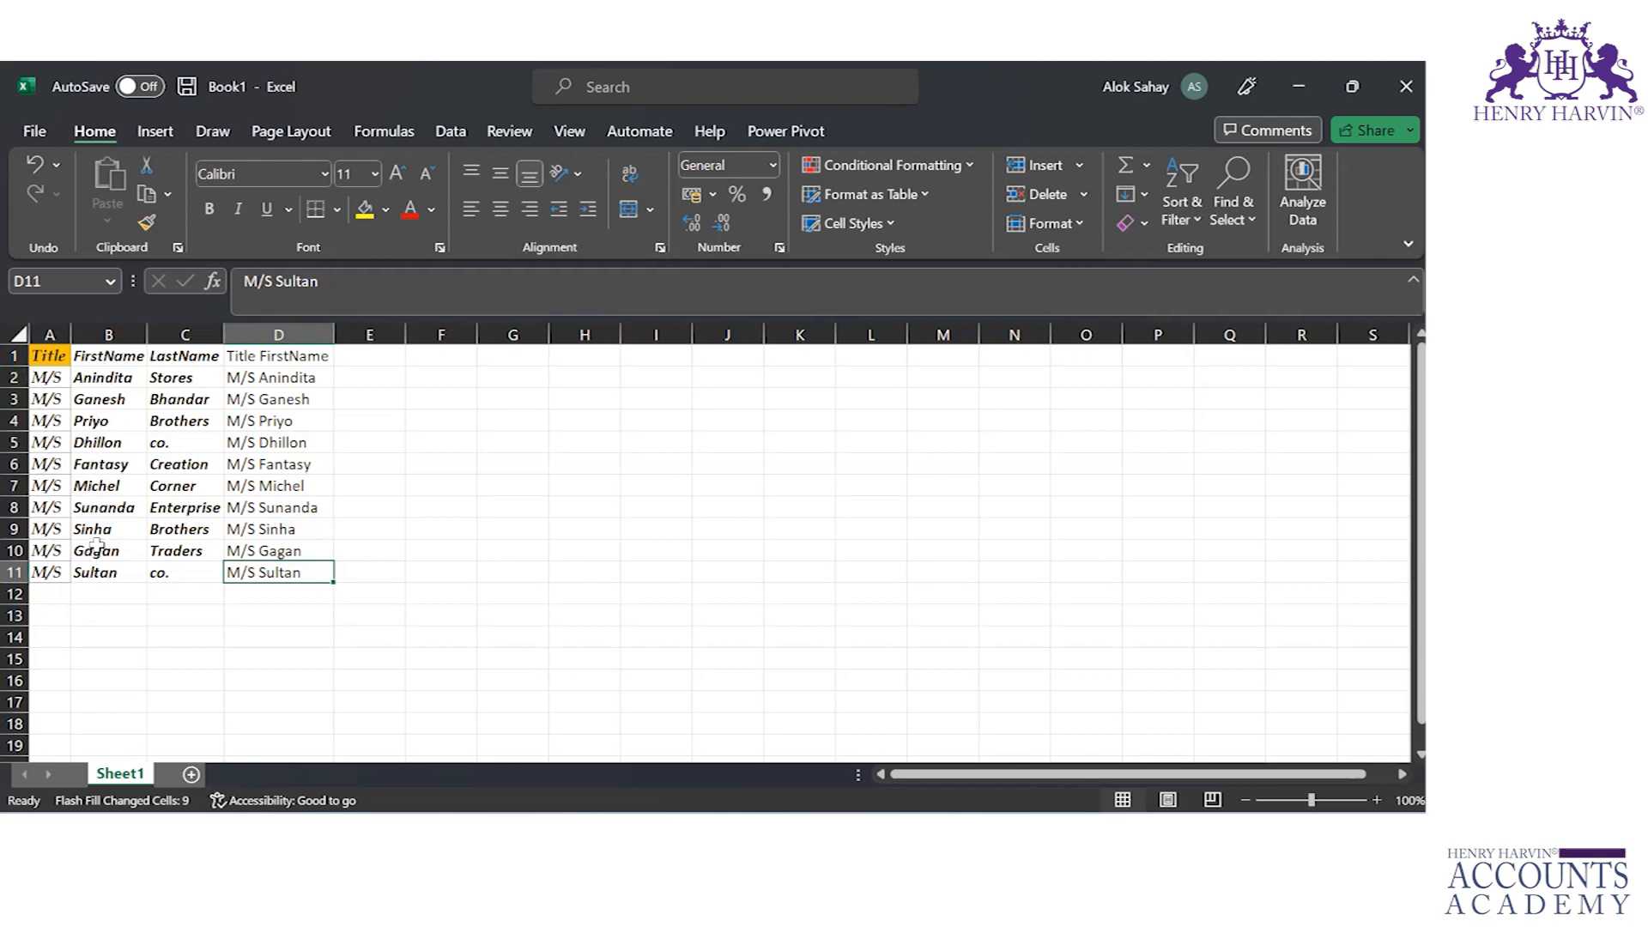
Step: Enter the first customer's title and last name, "M/S Stores", in E2 as the Flash Fill example
click(358, 379)
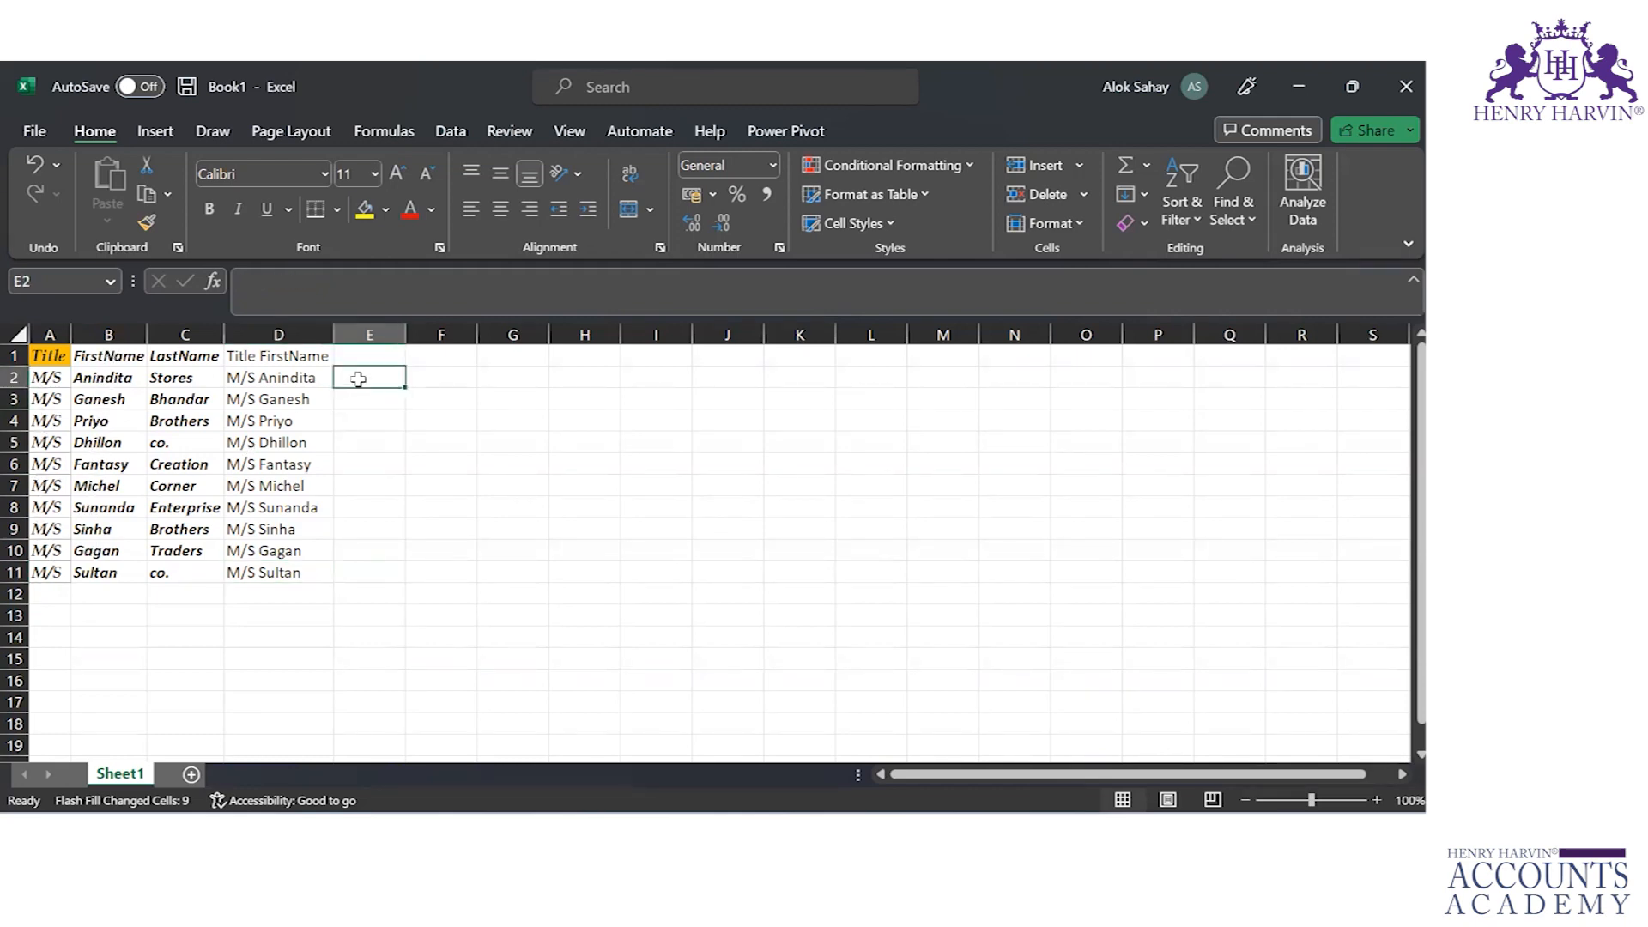
text(M/)
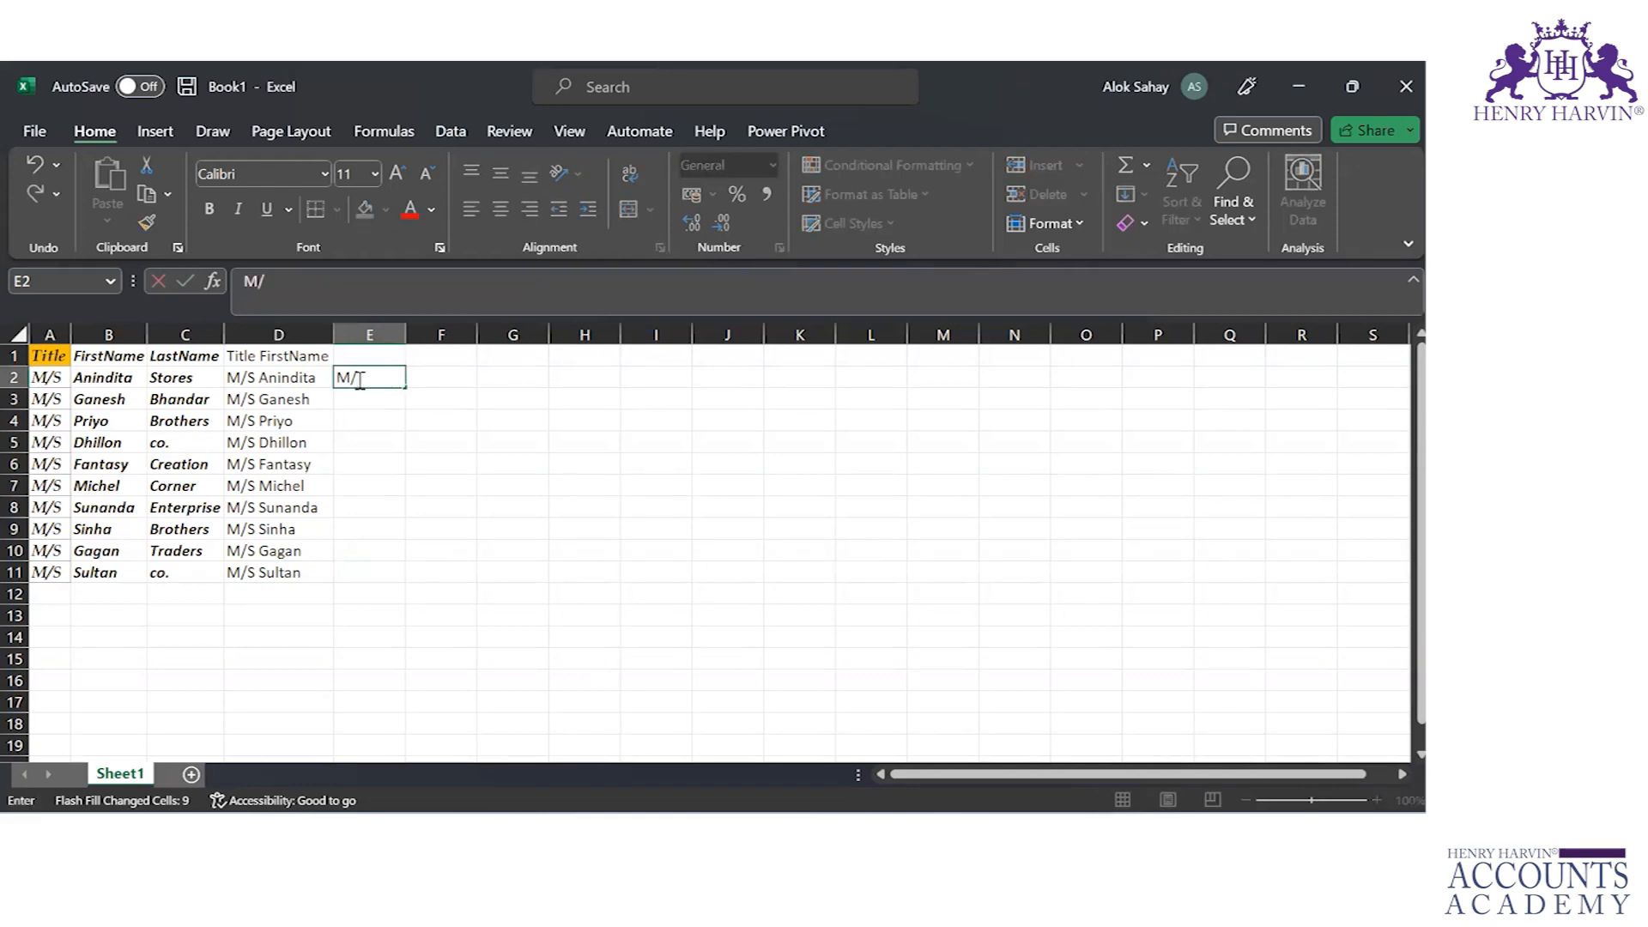
text(S Stores)
key(Return)
key(Up)
key(Up)
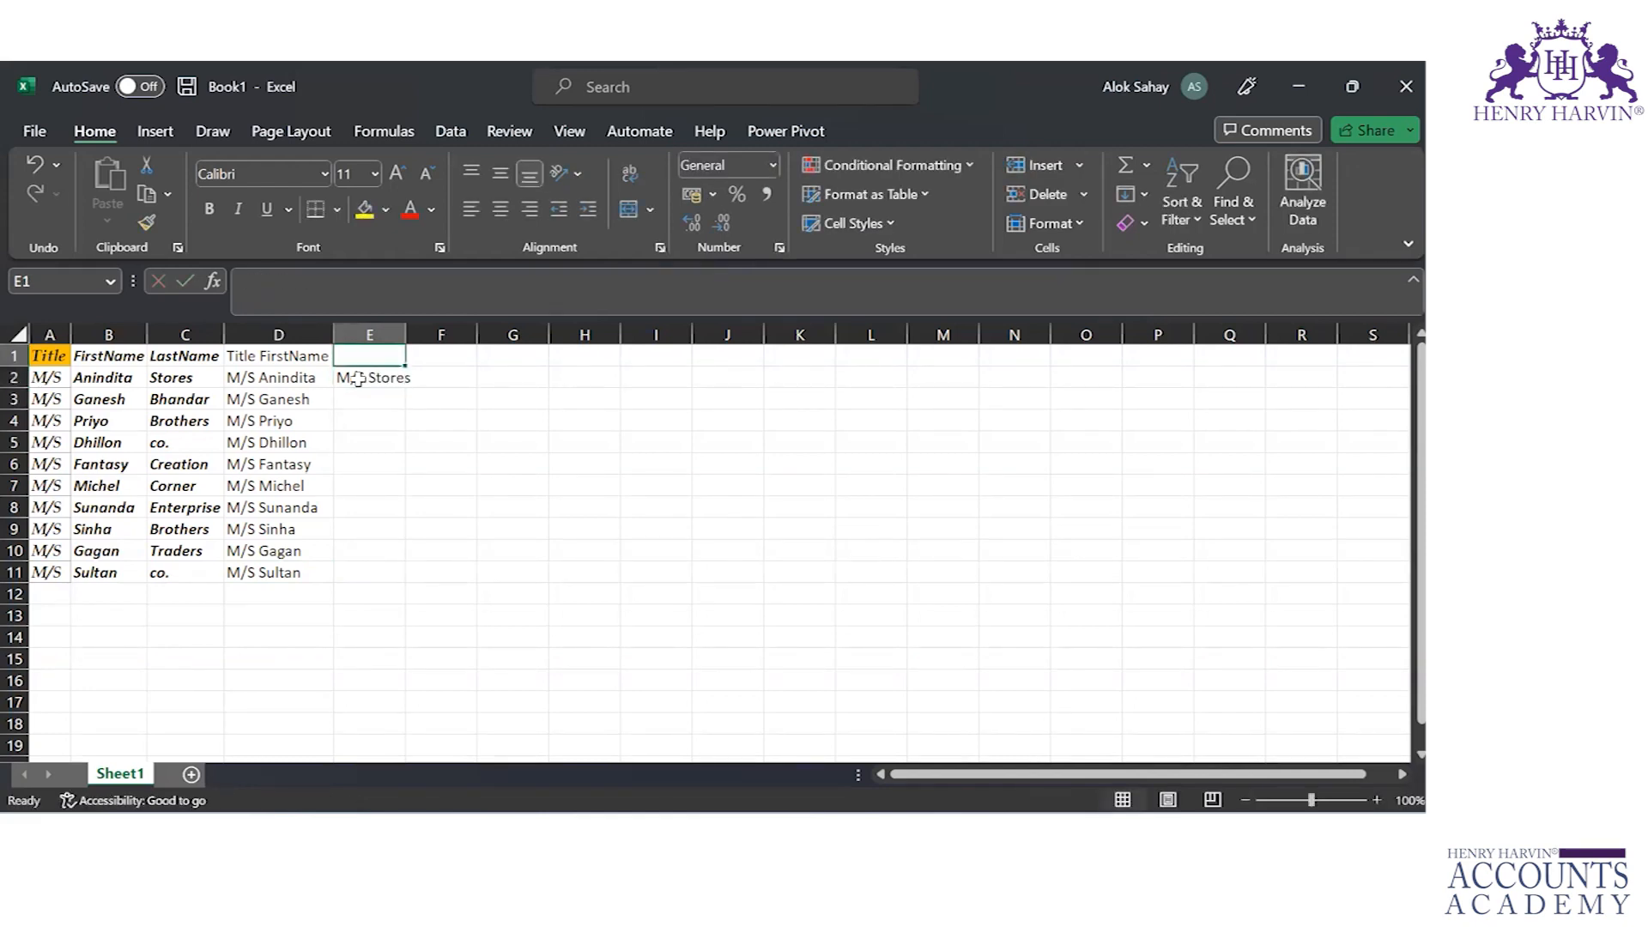
Step: Flash Fill column E down to row 11 from the example in E2, and autofit the column's width
key(Down)
key(Down)
key(Up)
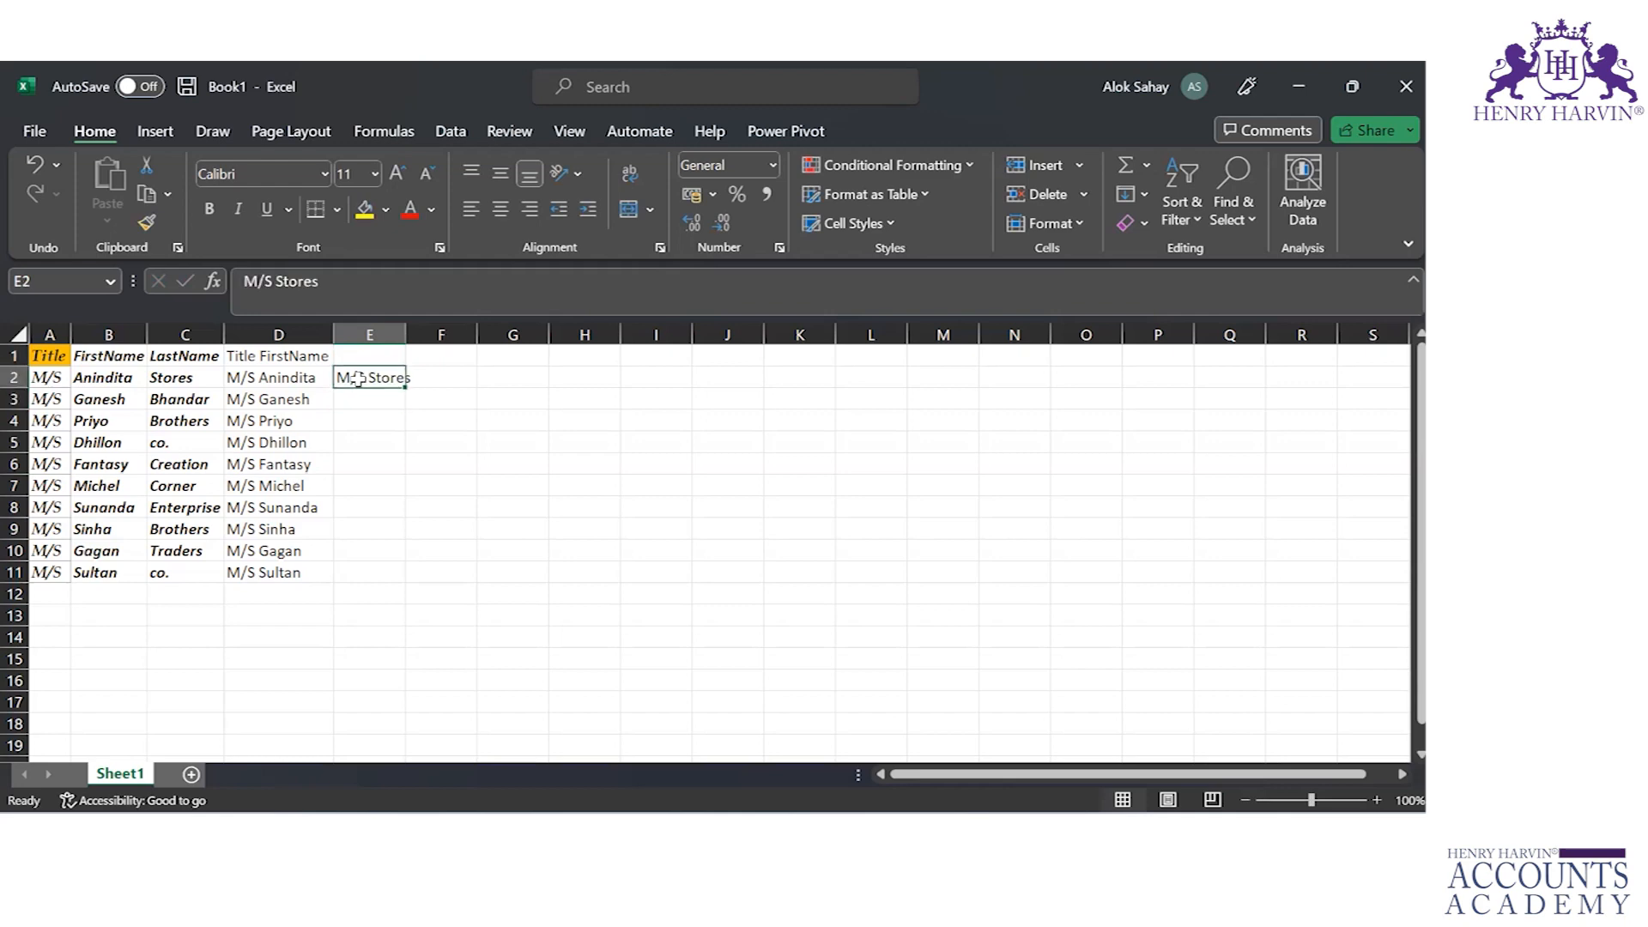
click(1148, 192)
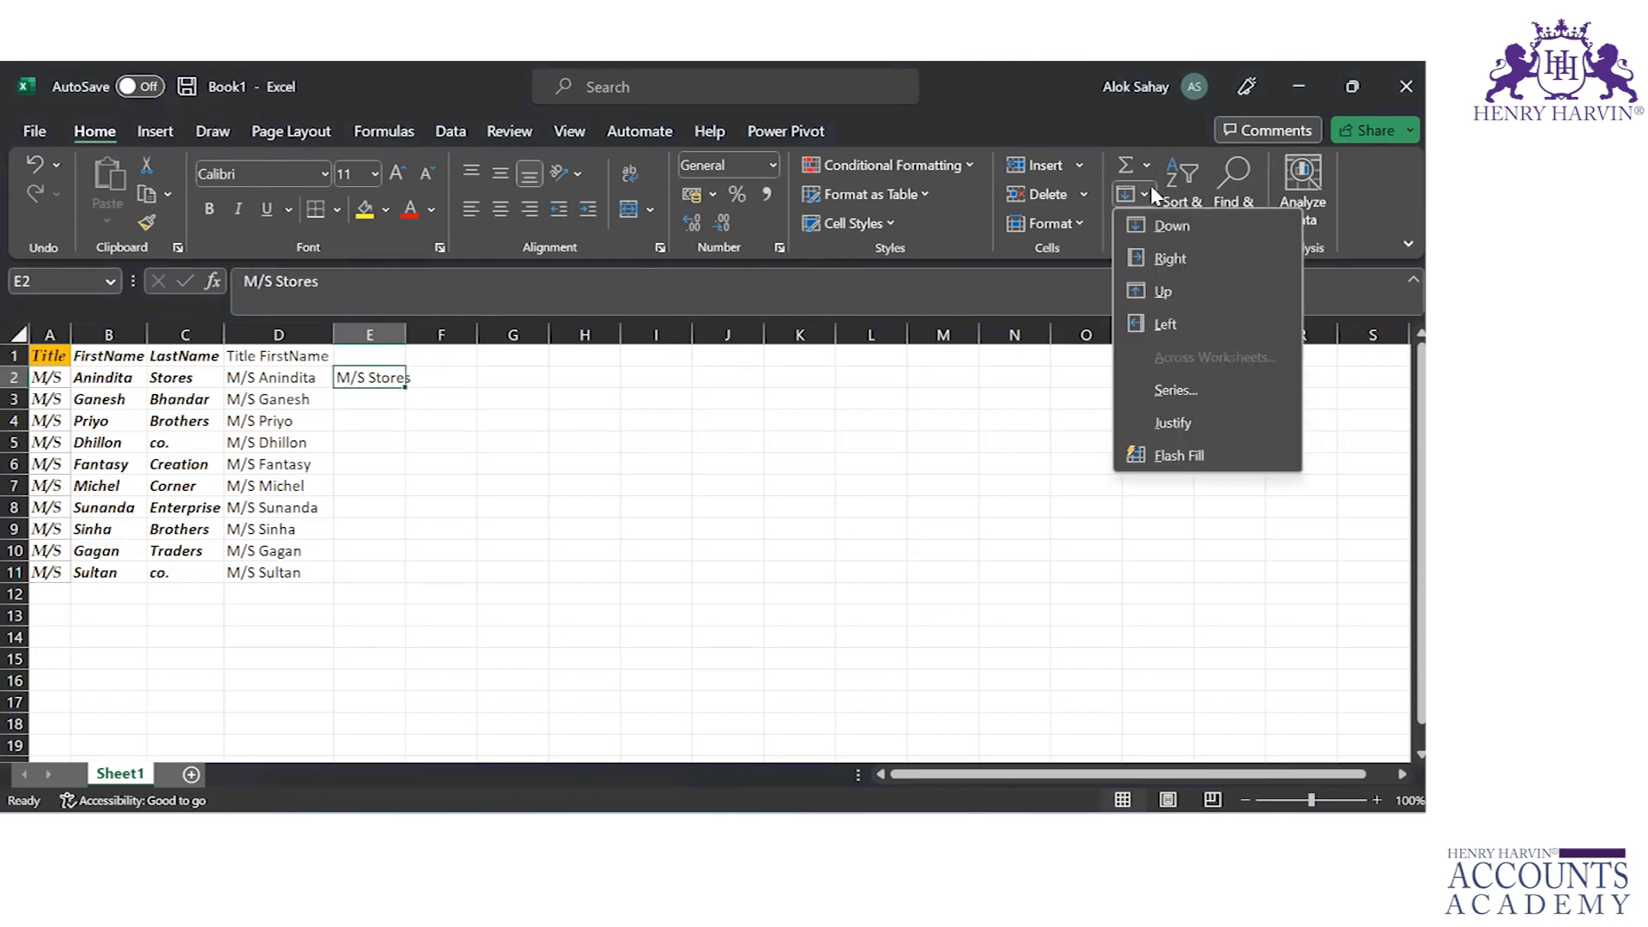
click(1151, 449)
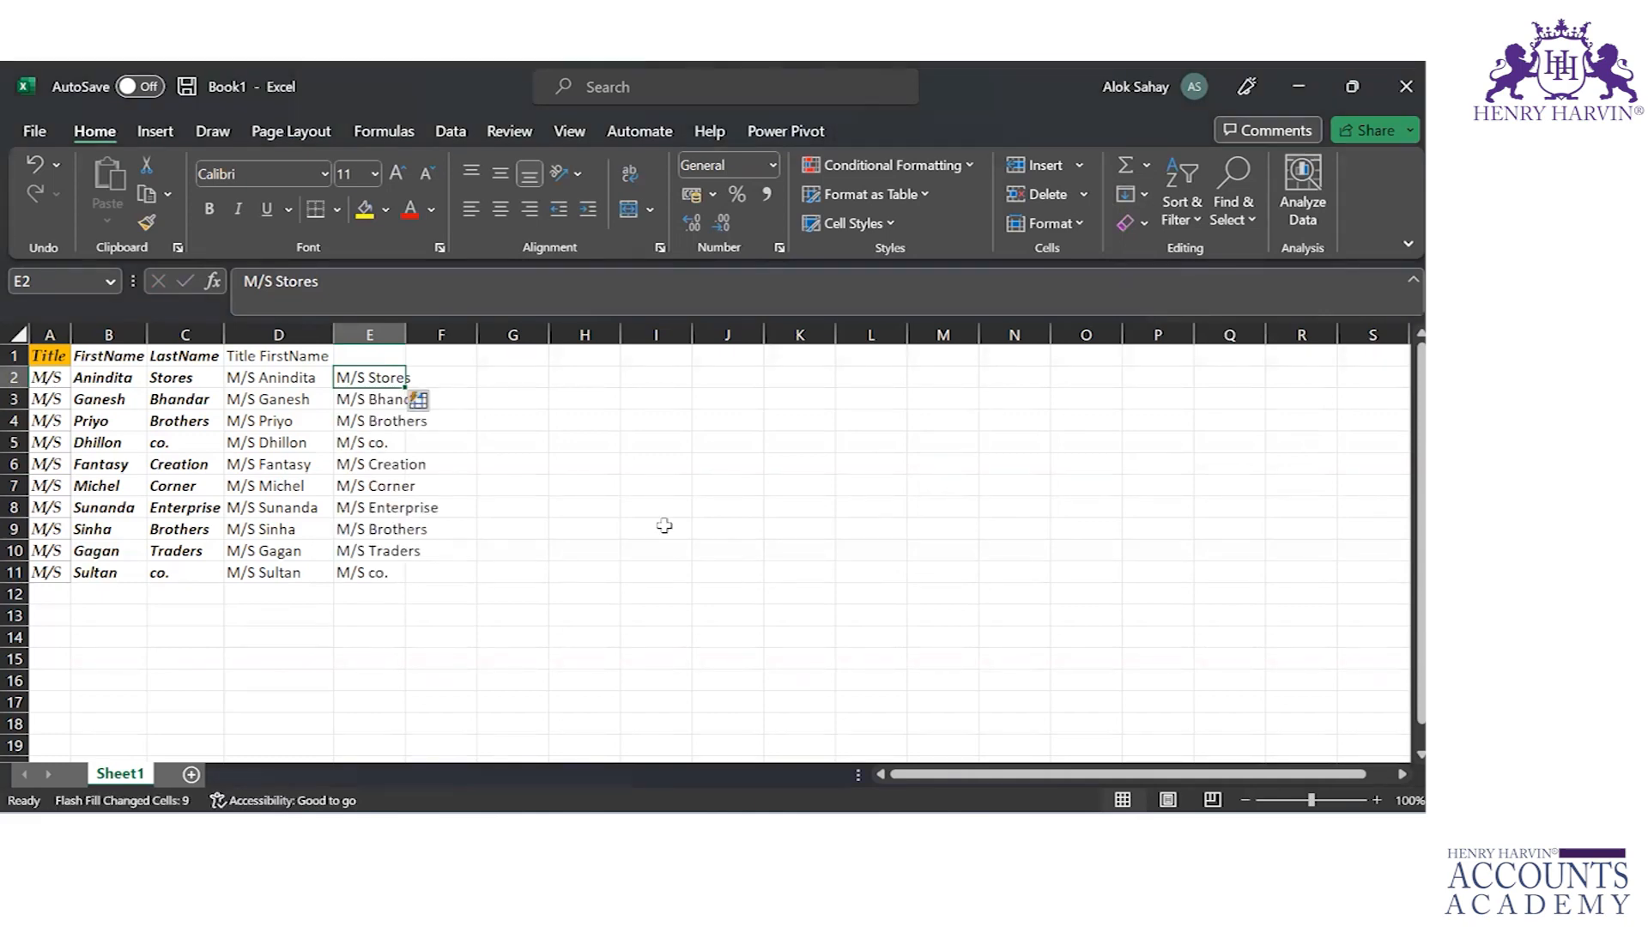
double_click(405, 334)
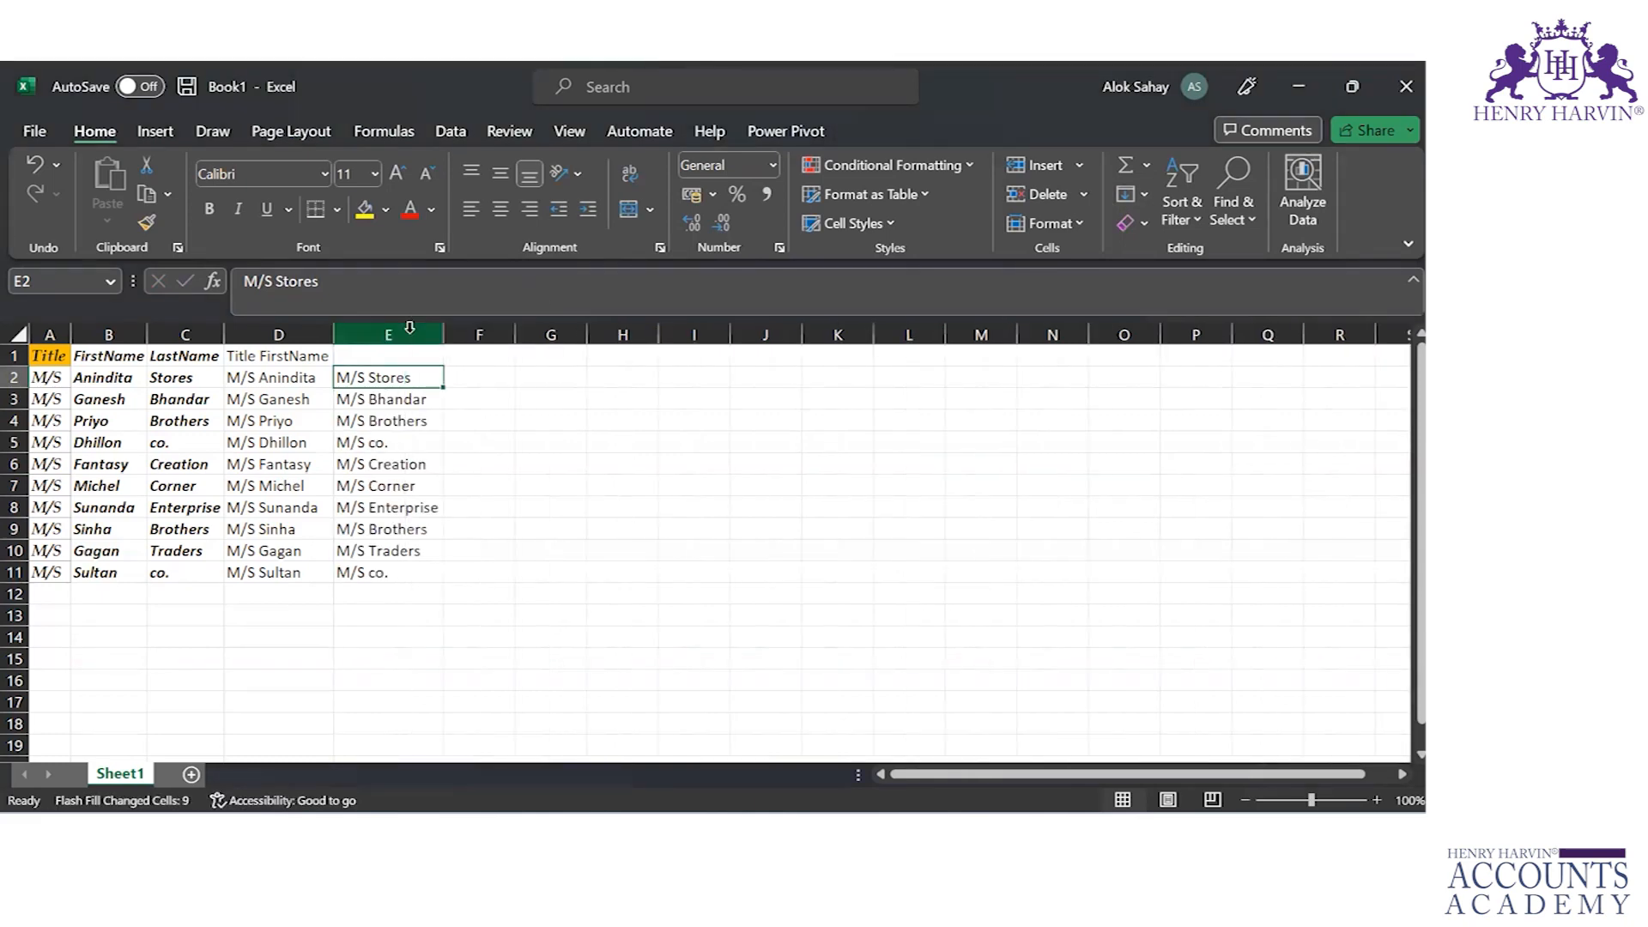
click(482, 378)
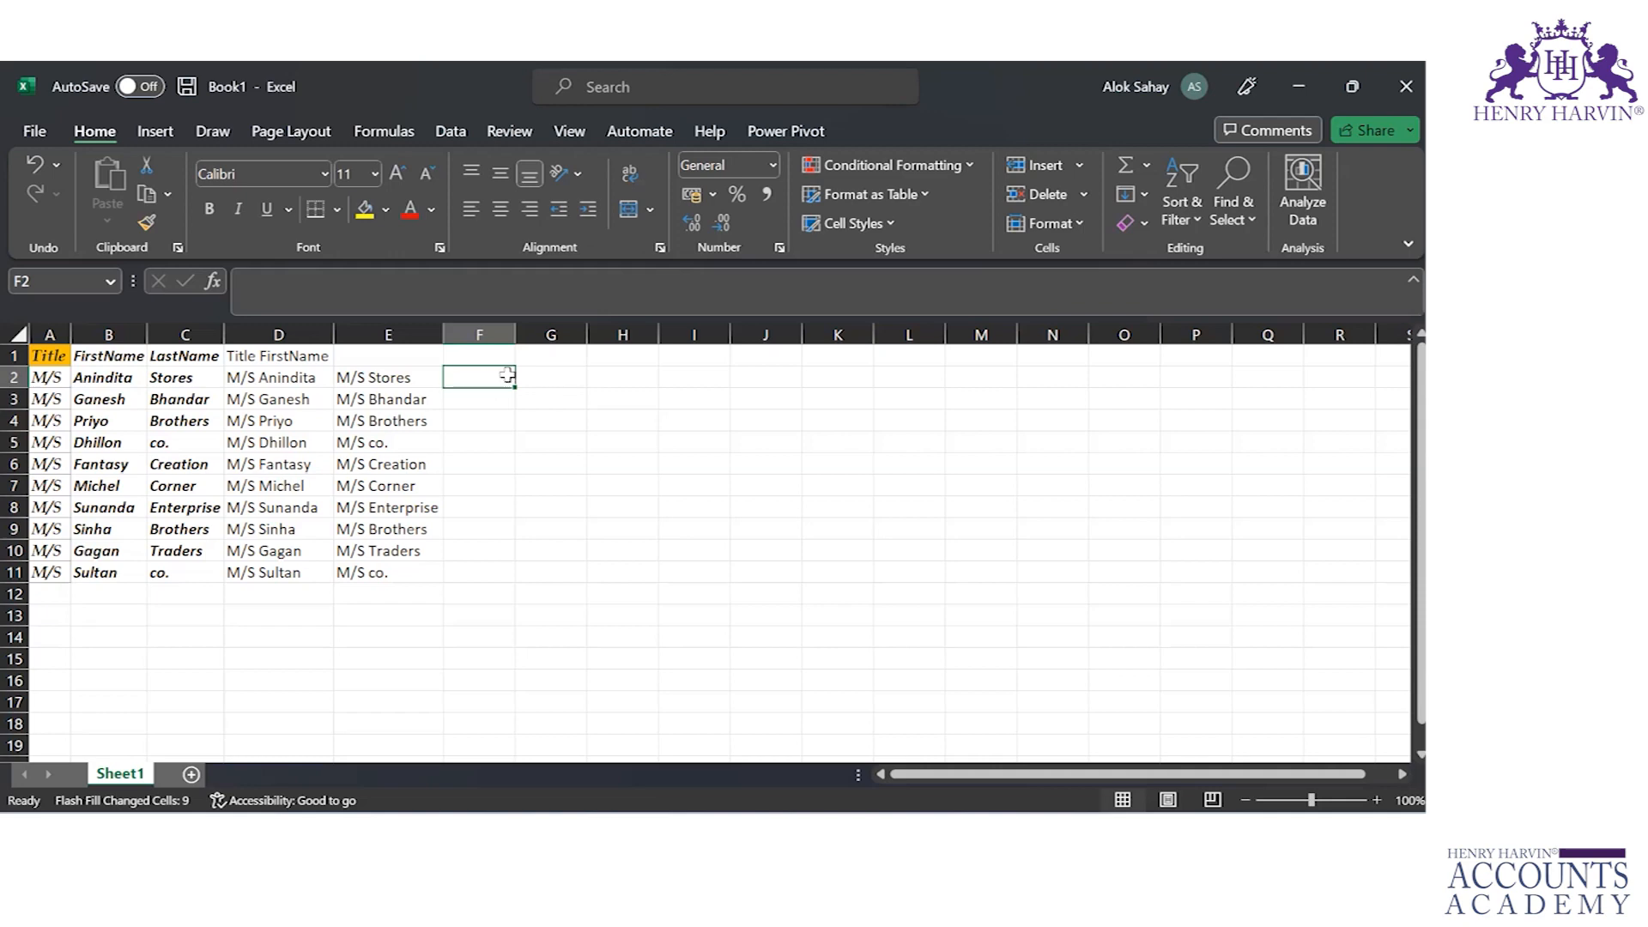
click(776, 378)
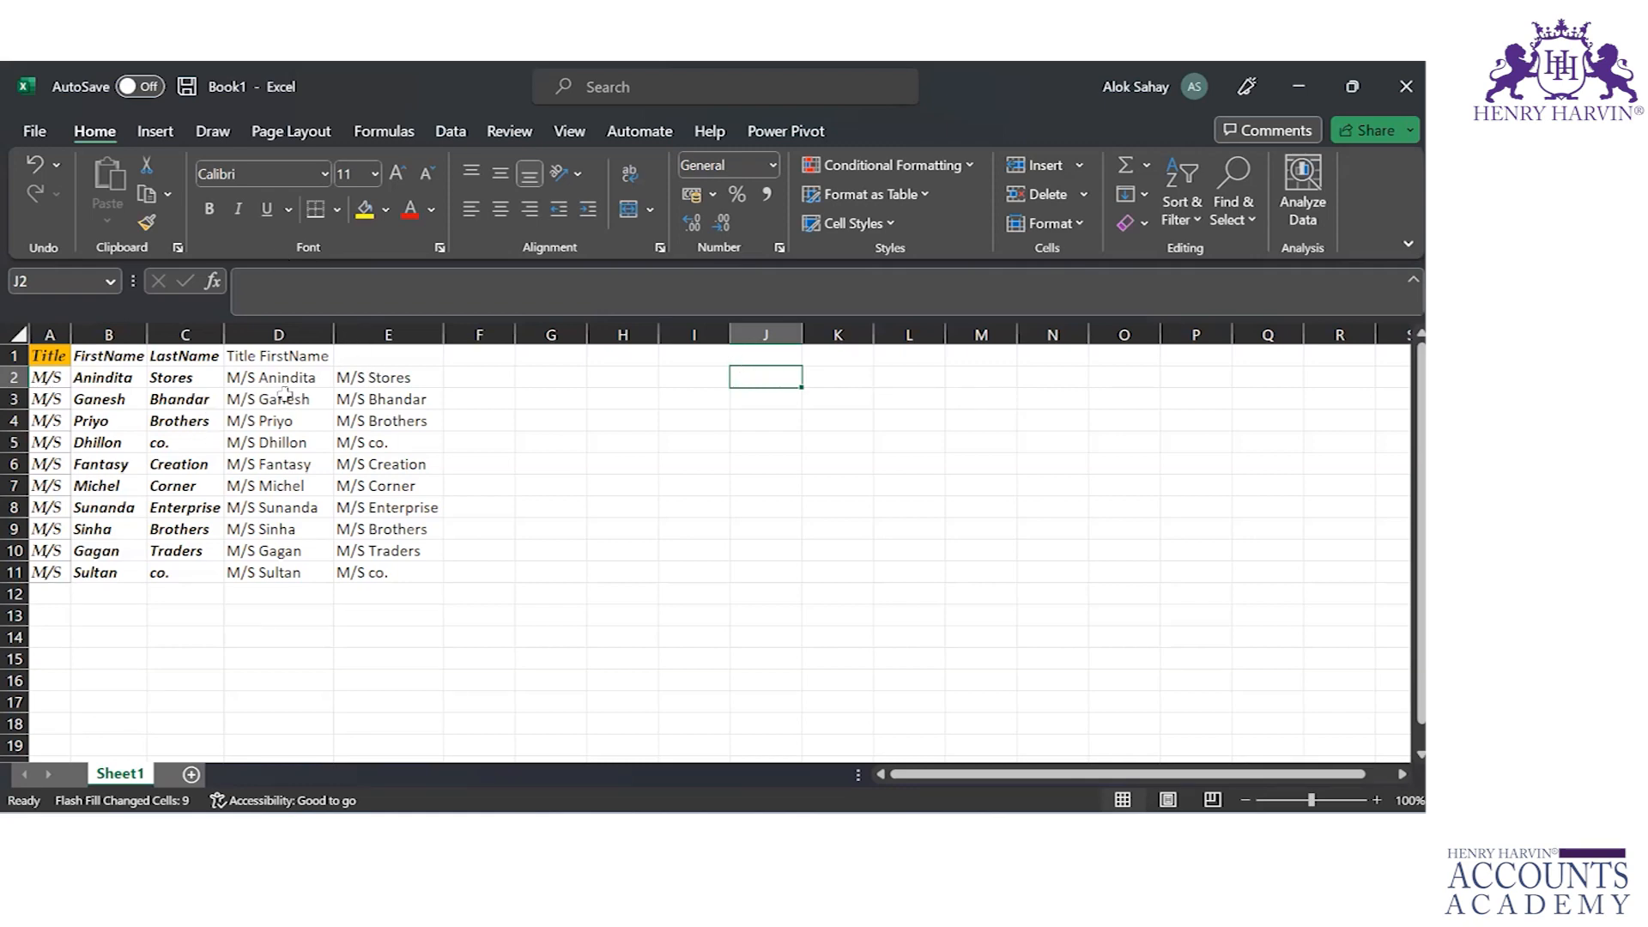
click(237, 371)
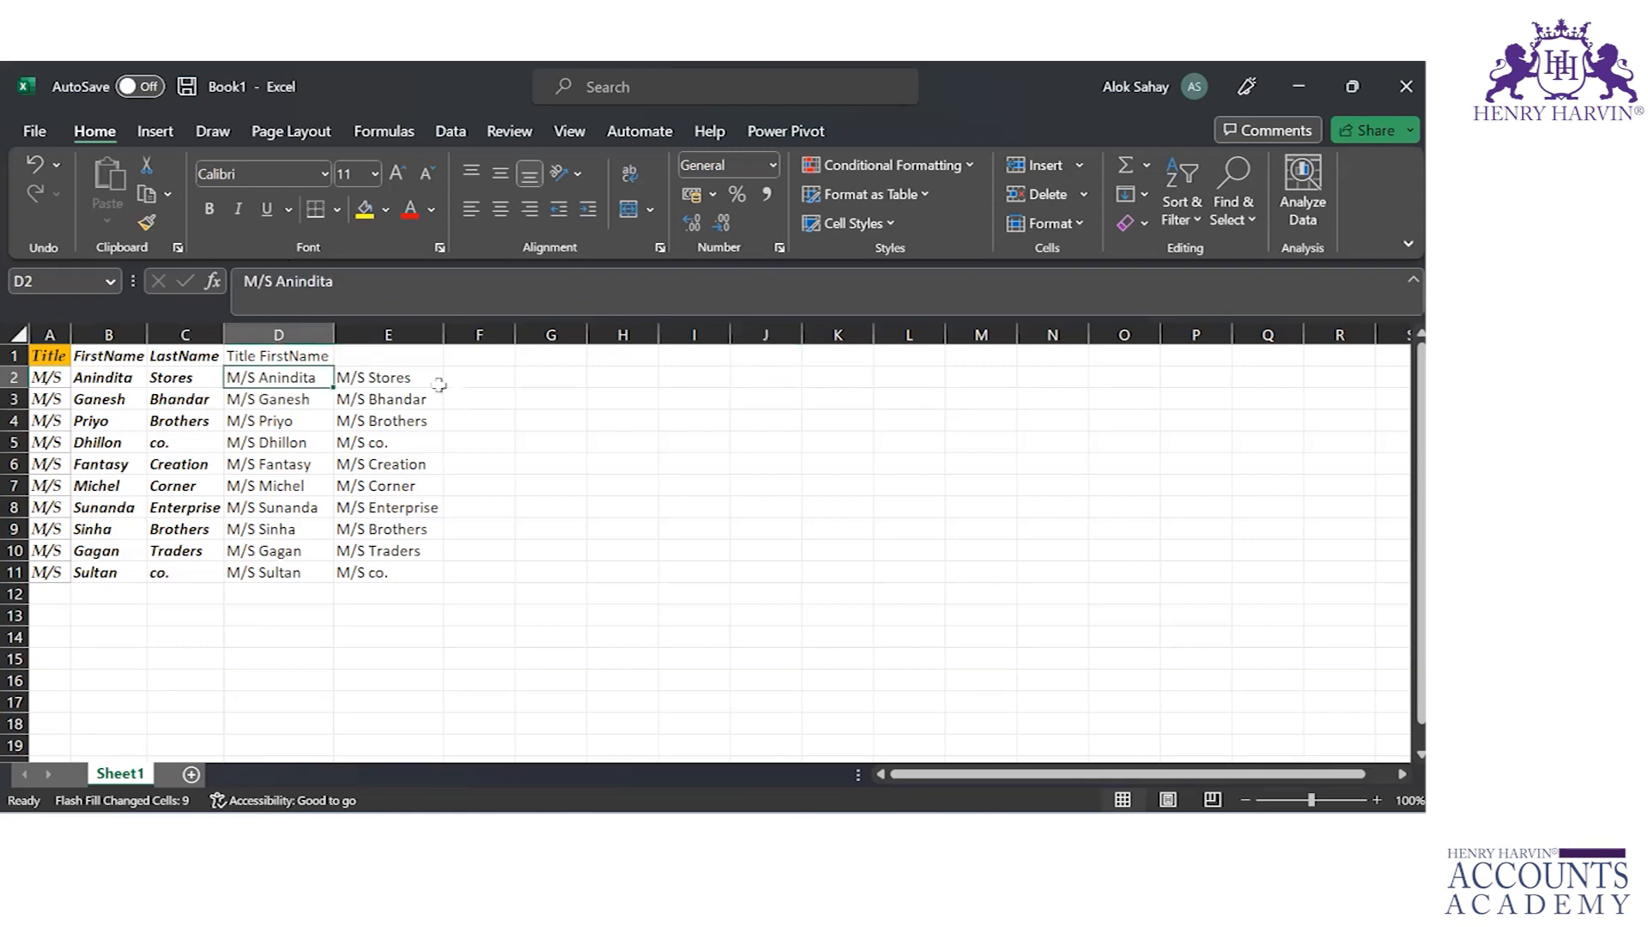
click(489, 369)
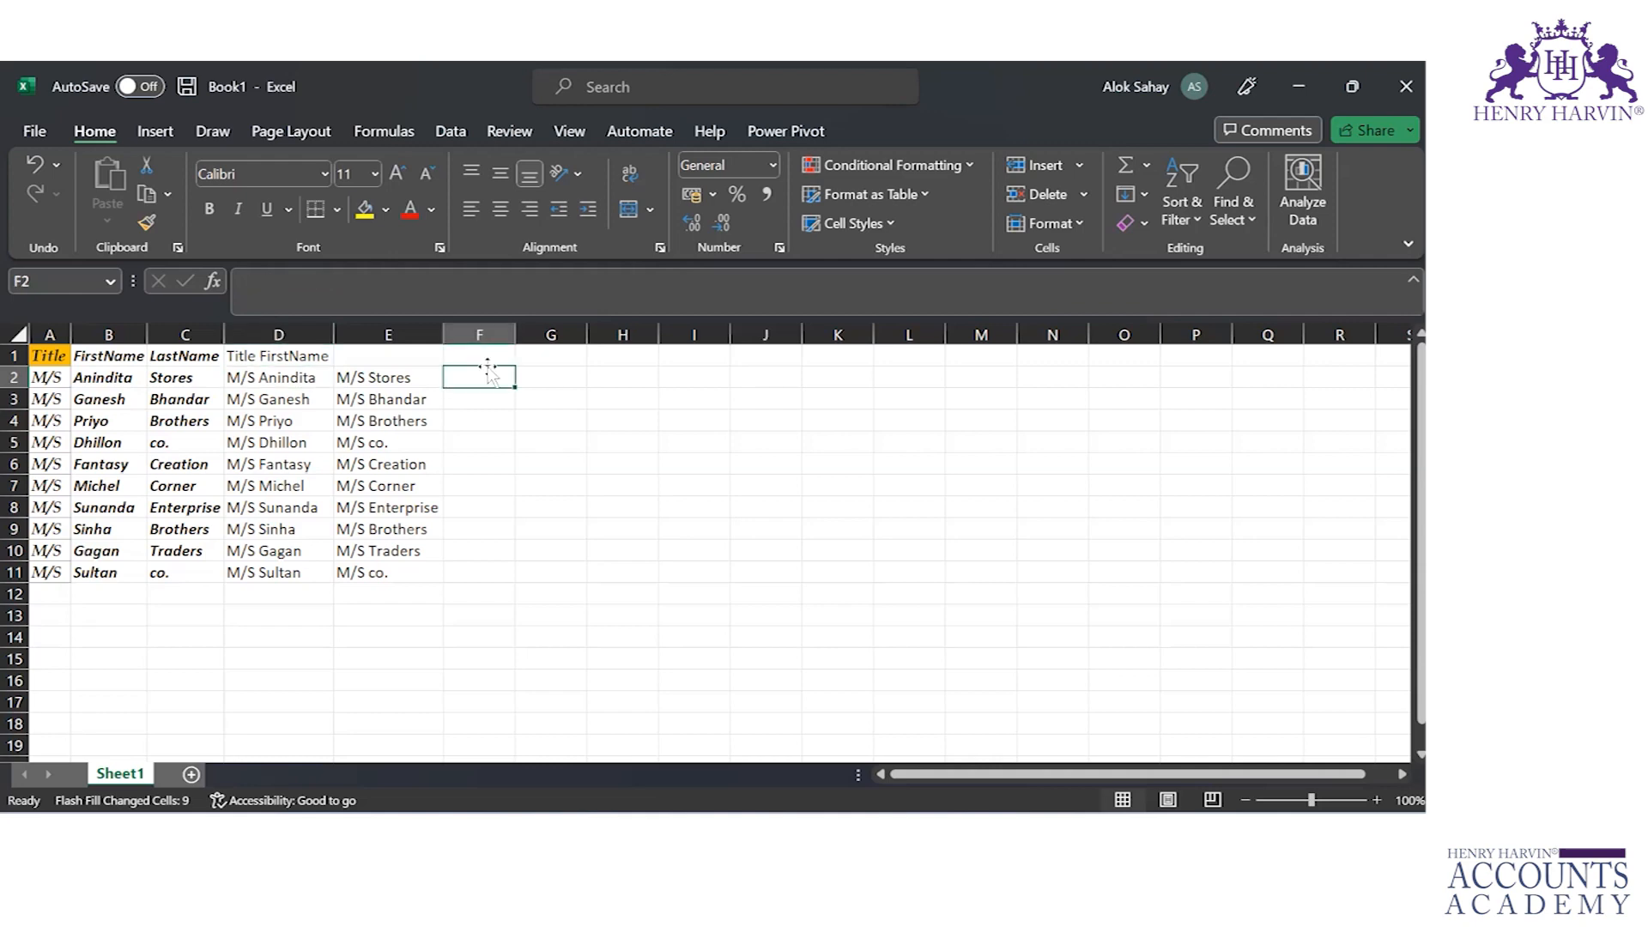
click(827, 379)
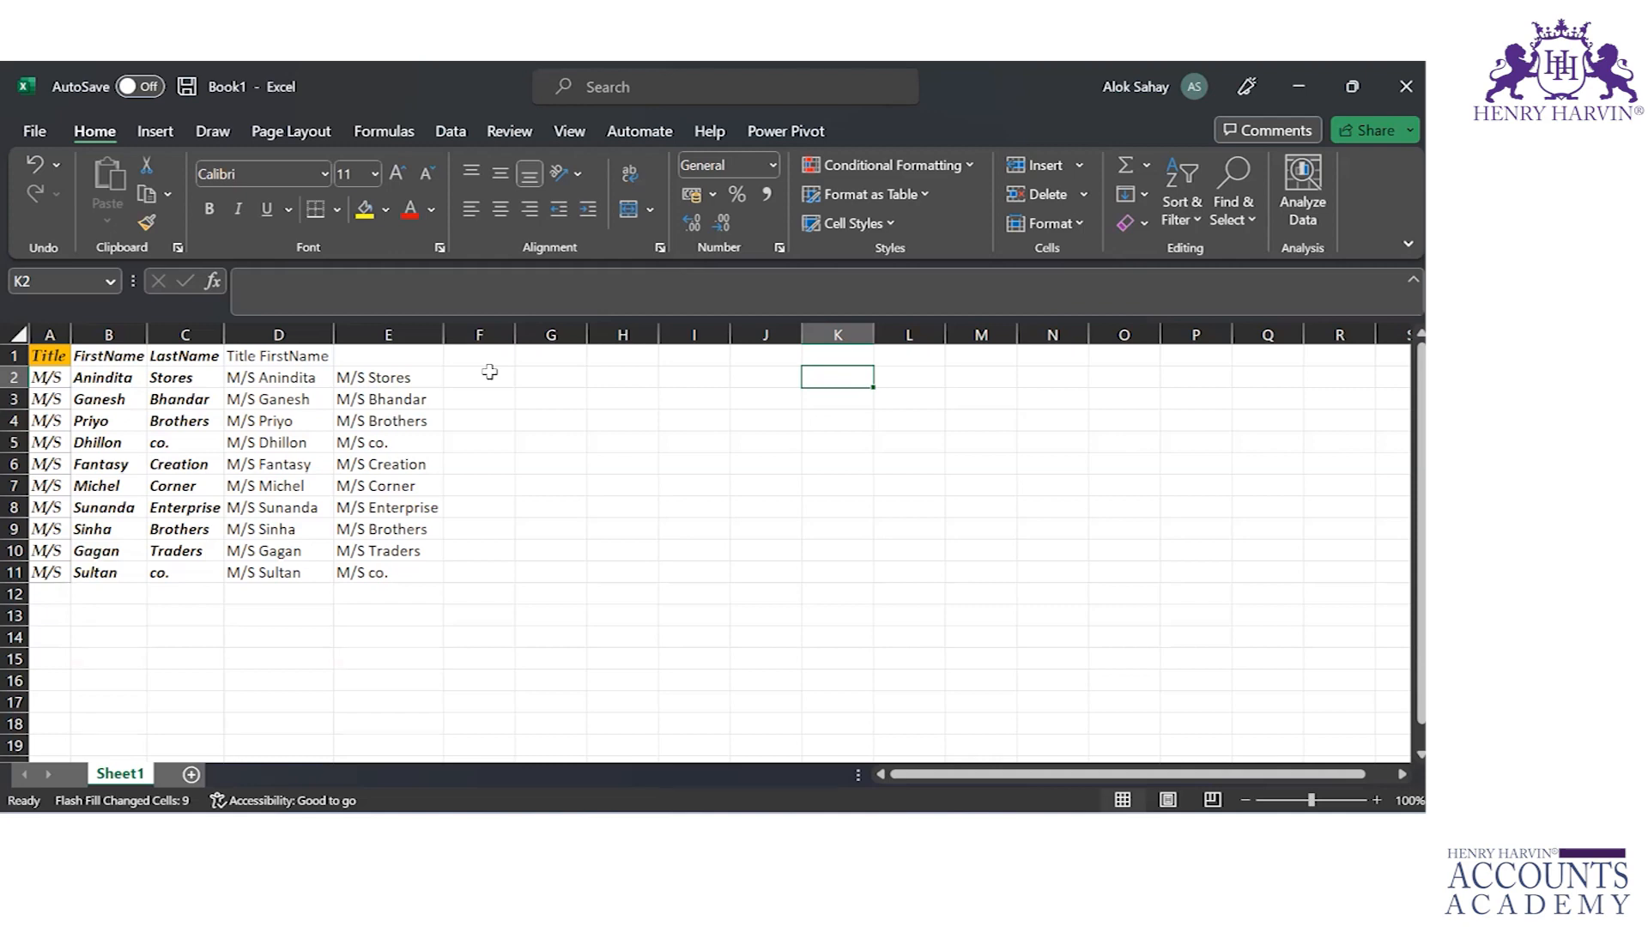
Step: Start a CONCATENATE formula in G2 with the title cell A2 followed by a separator text of three spaces
click(531, 380)
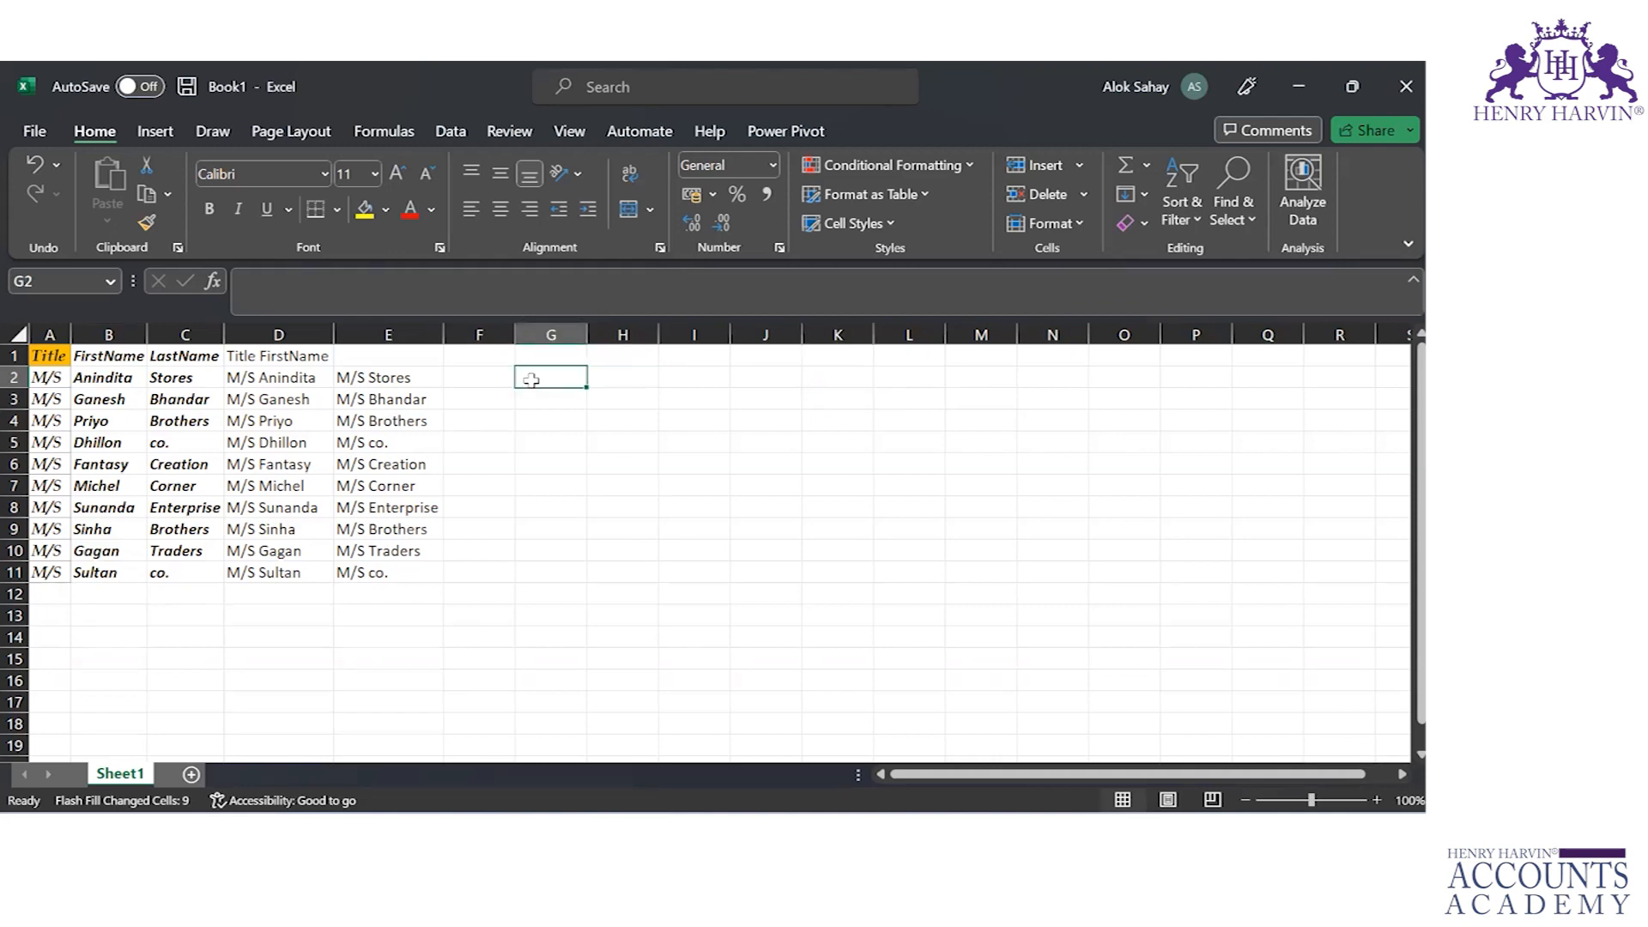
text(=c)
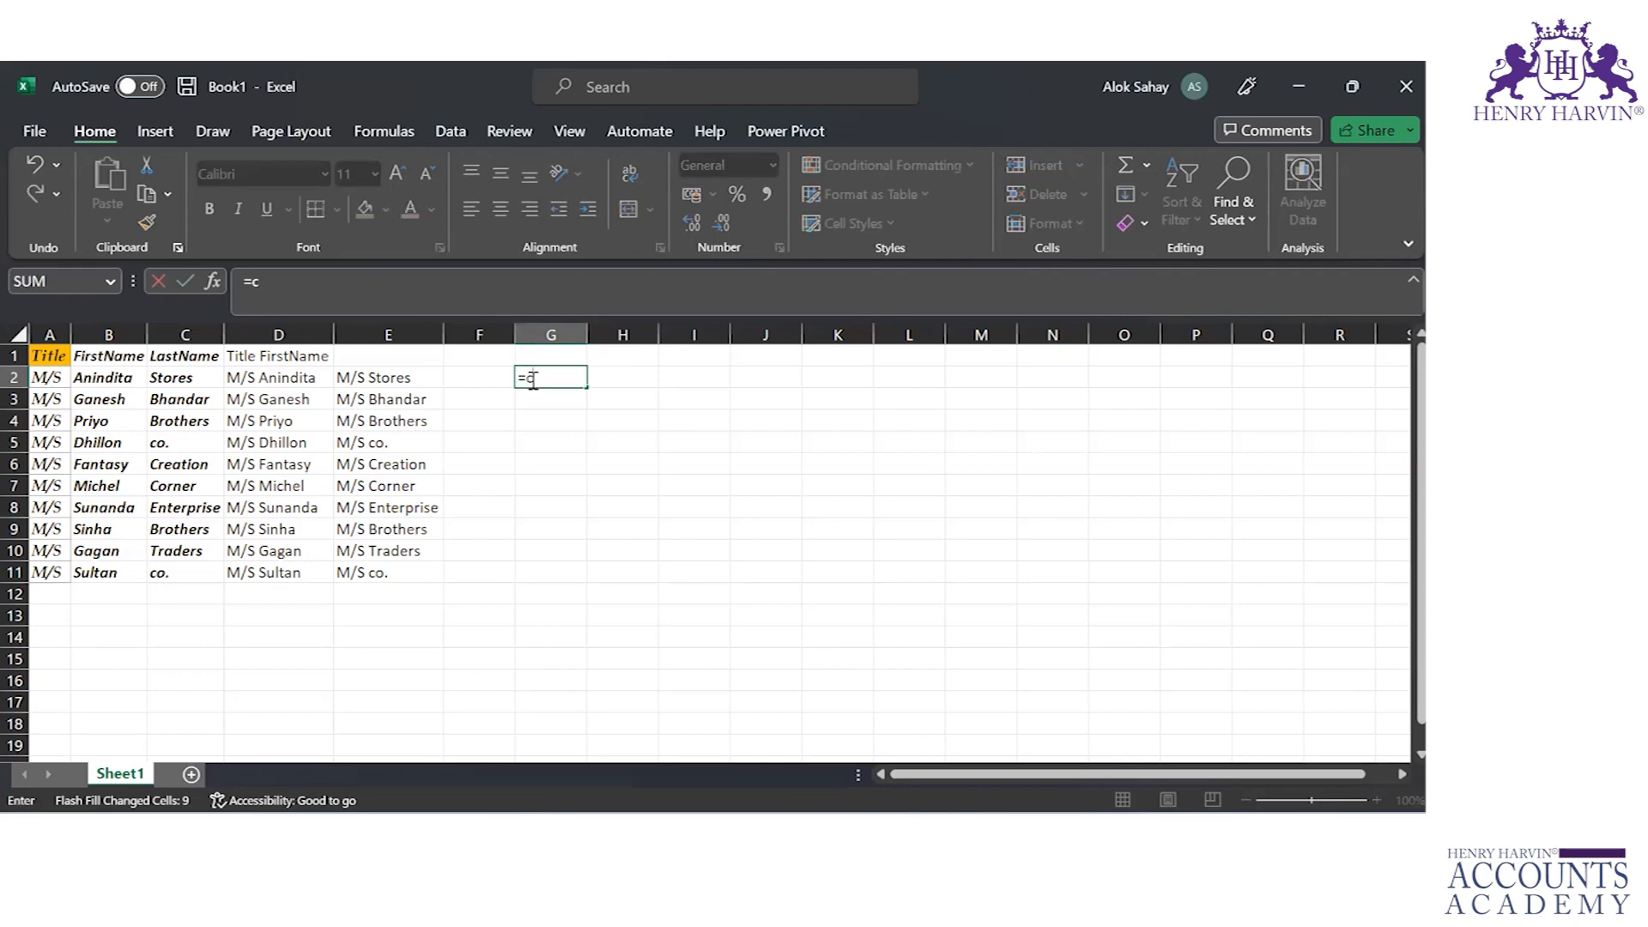
text(onca)
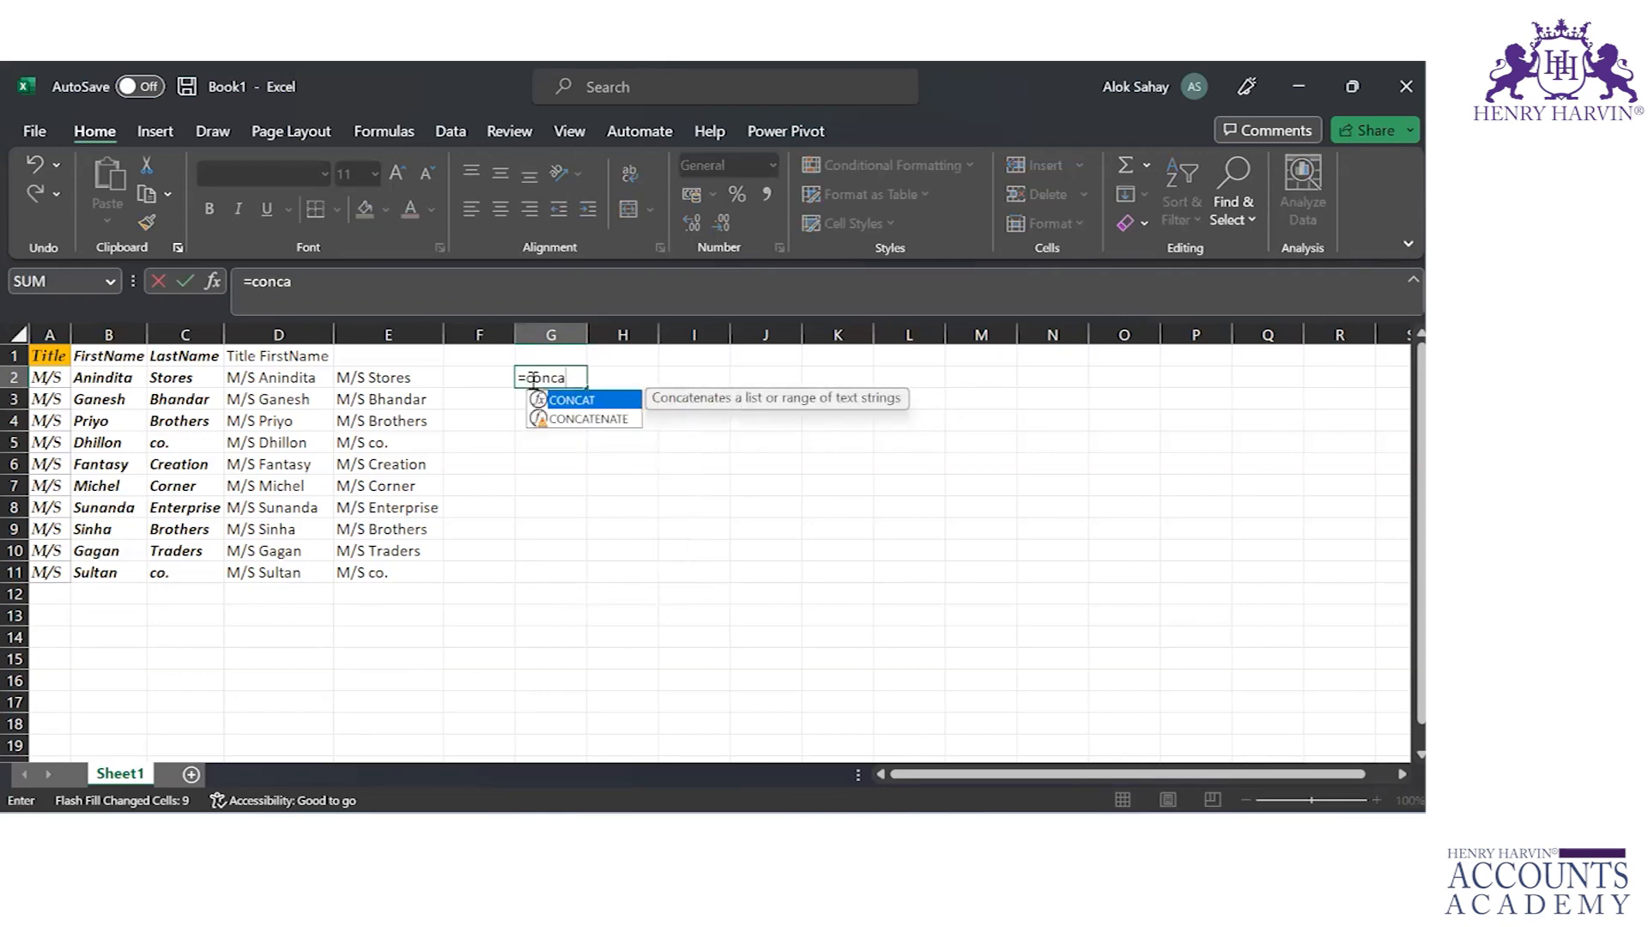
key(Down)
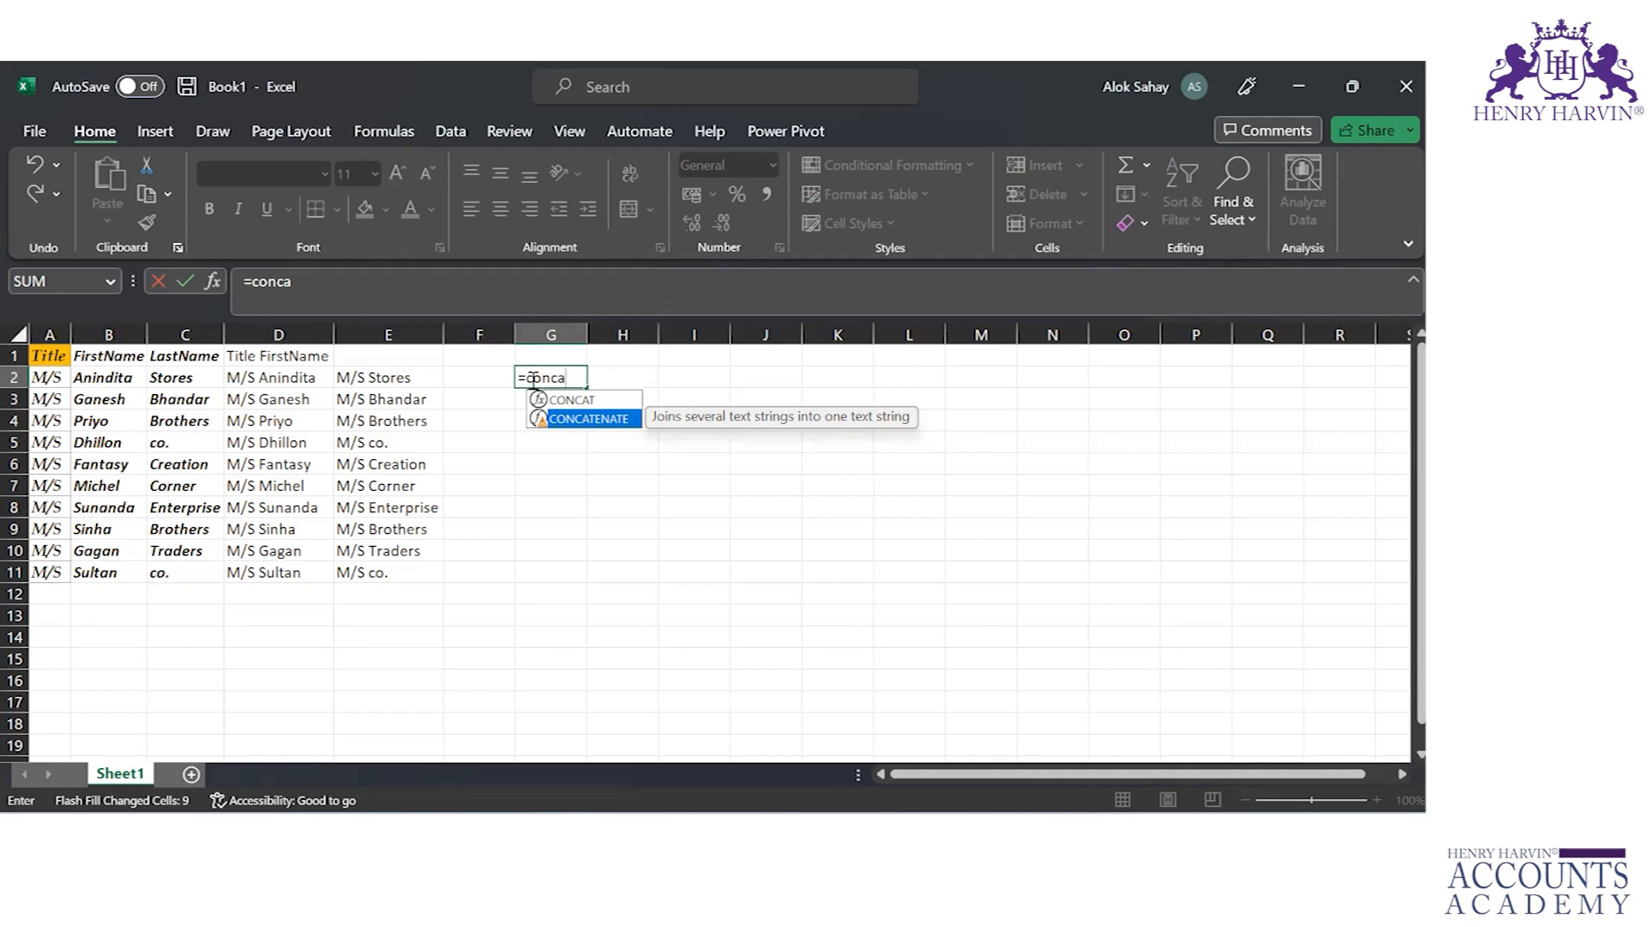
key(Tab)
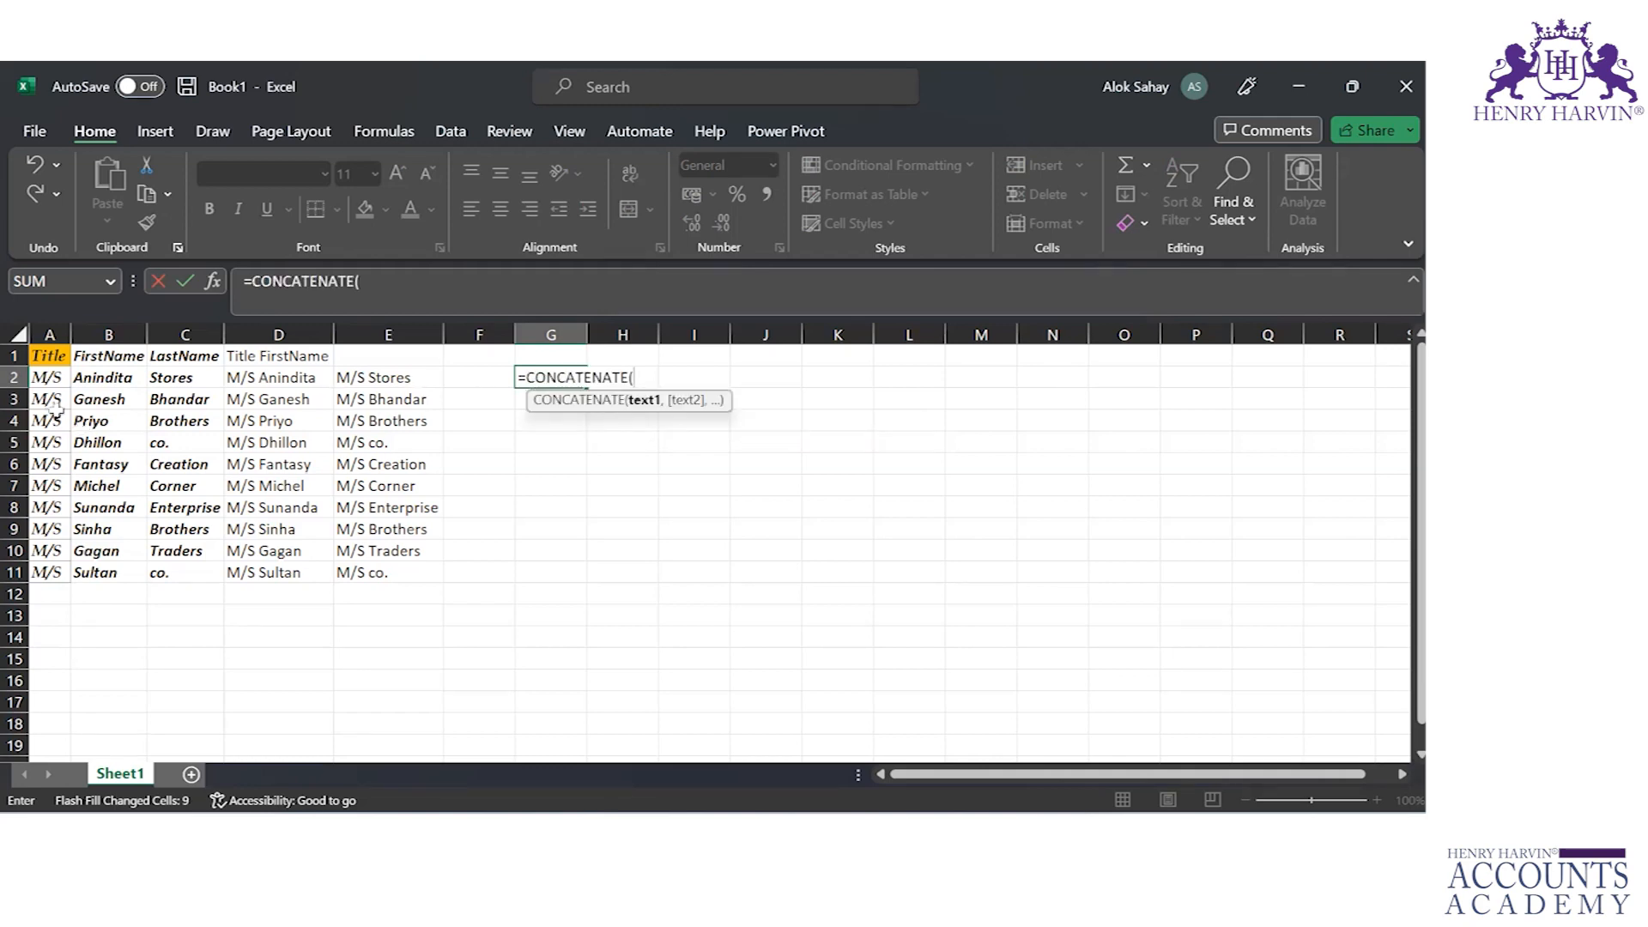
click(47, 377)
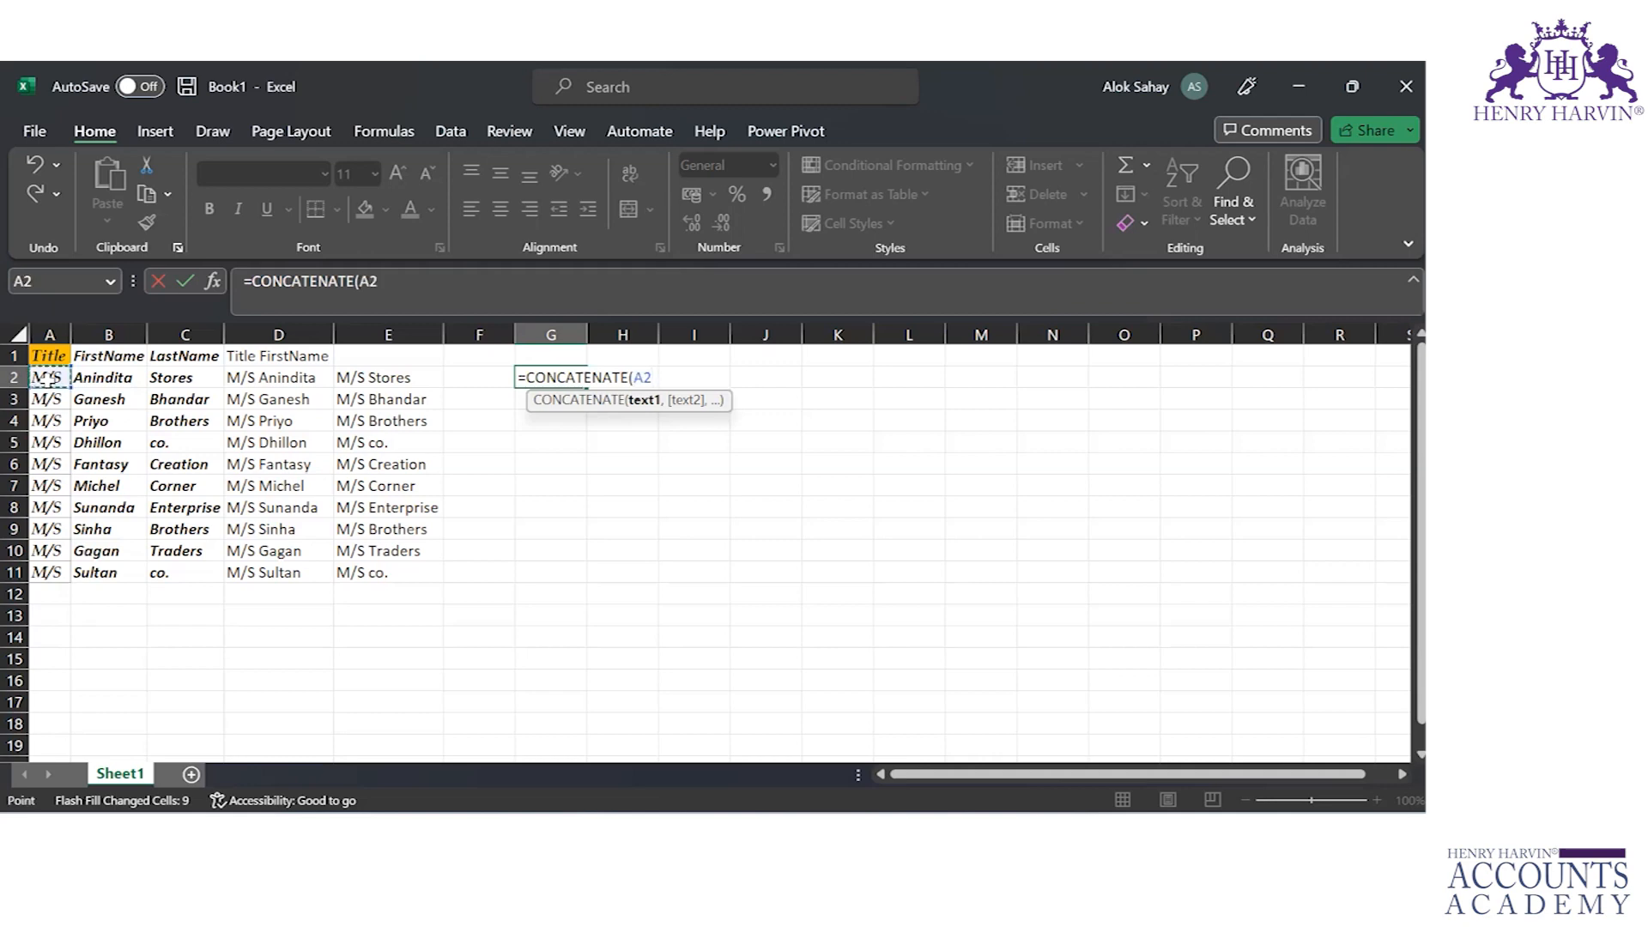
text(,)
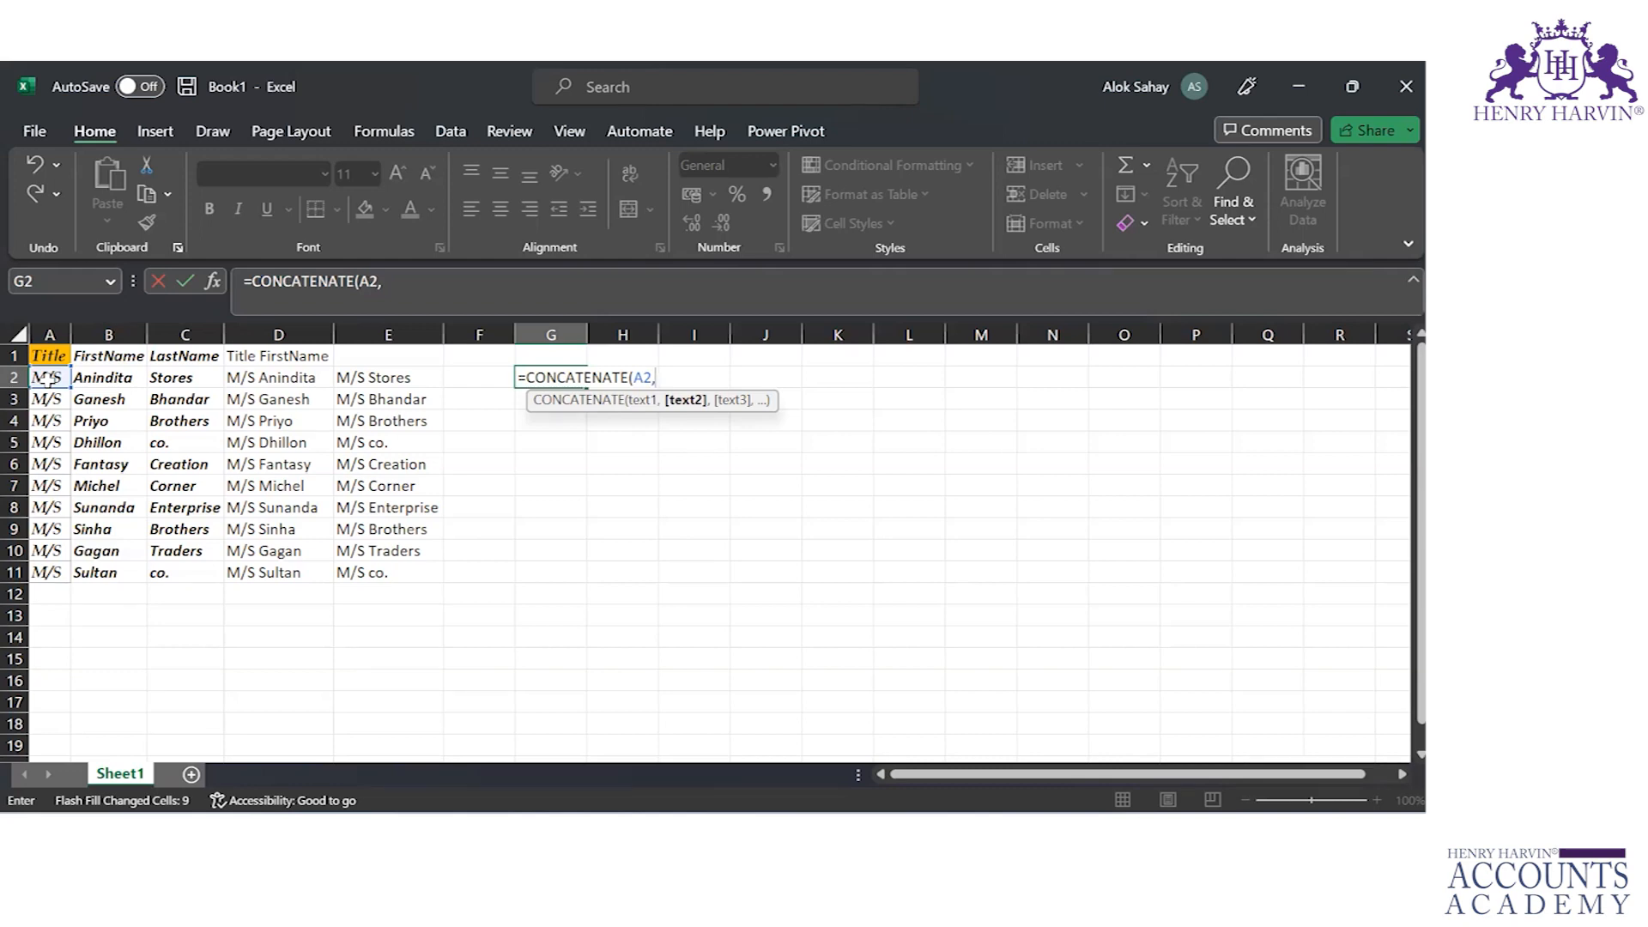
text("   ",)
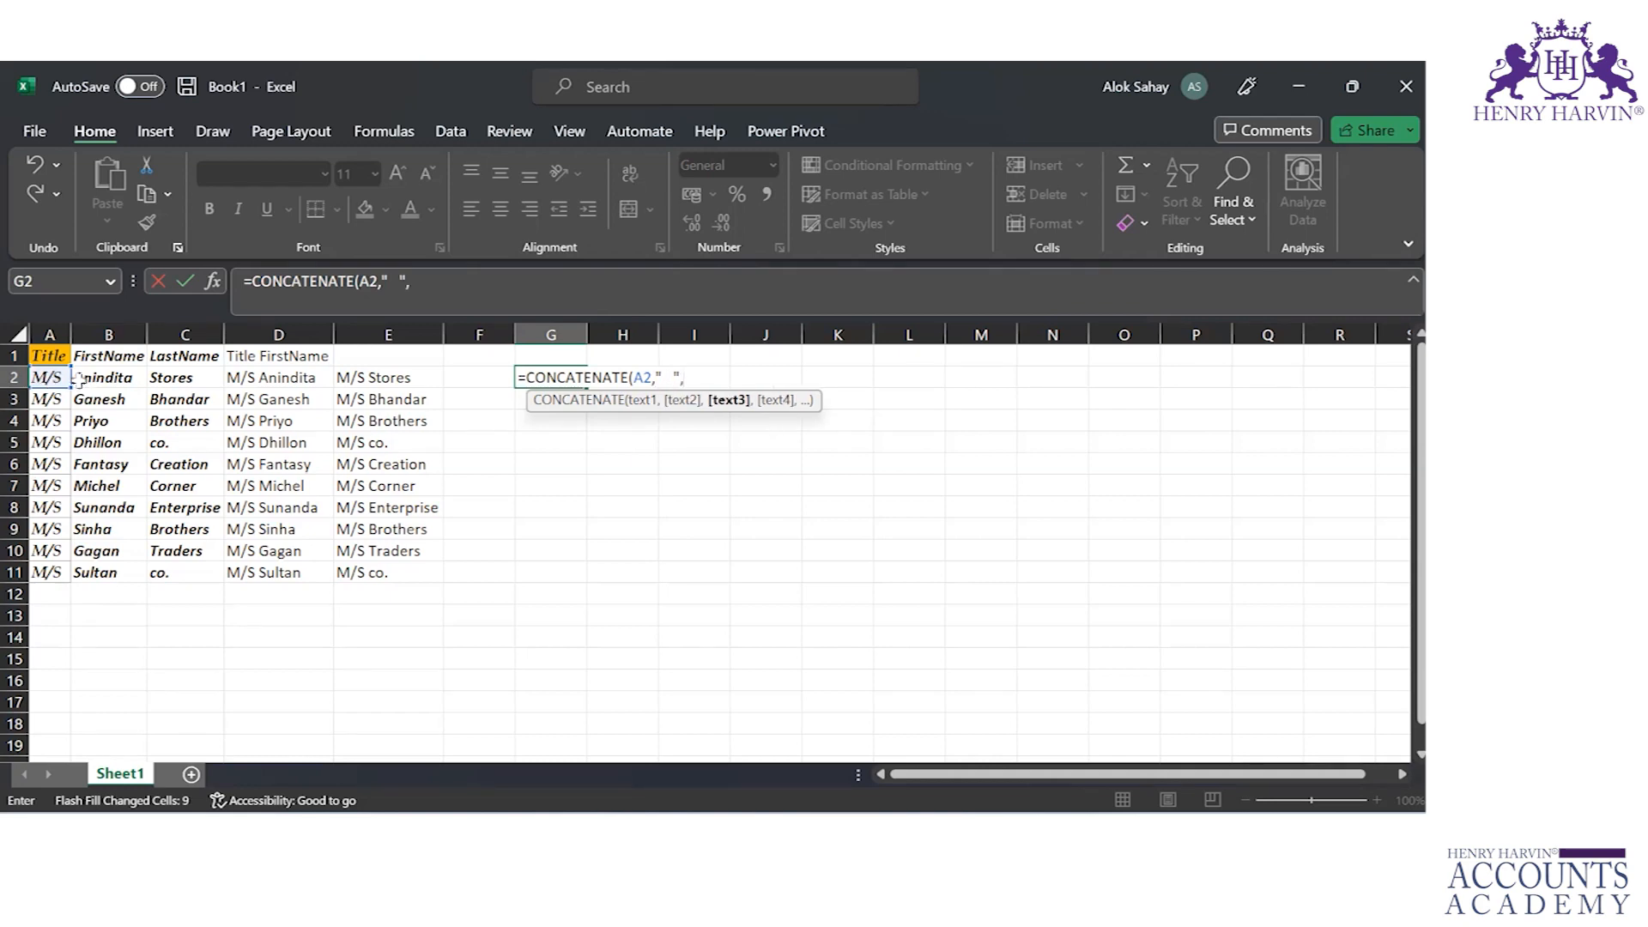
Step: Add the first name cell B2 to the G2 formula, followed by a space, "&" and another space as separate text arguments
click(124, 379)
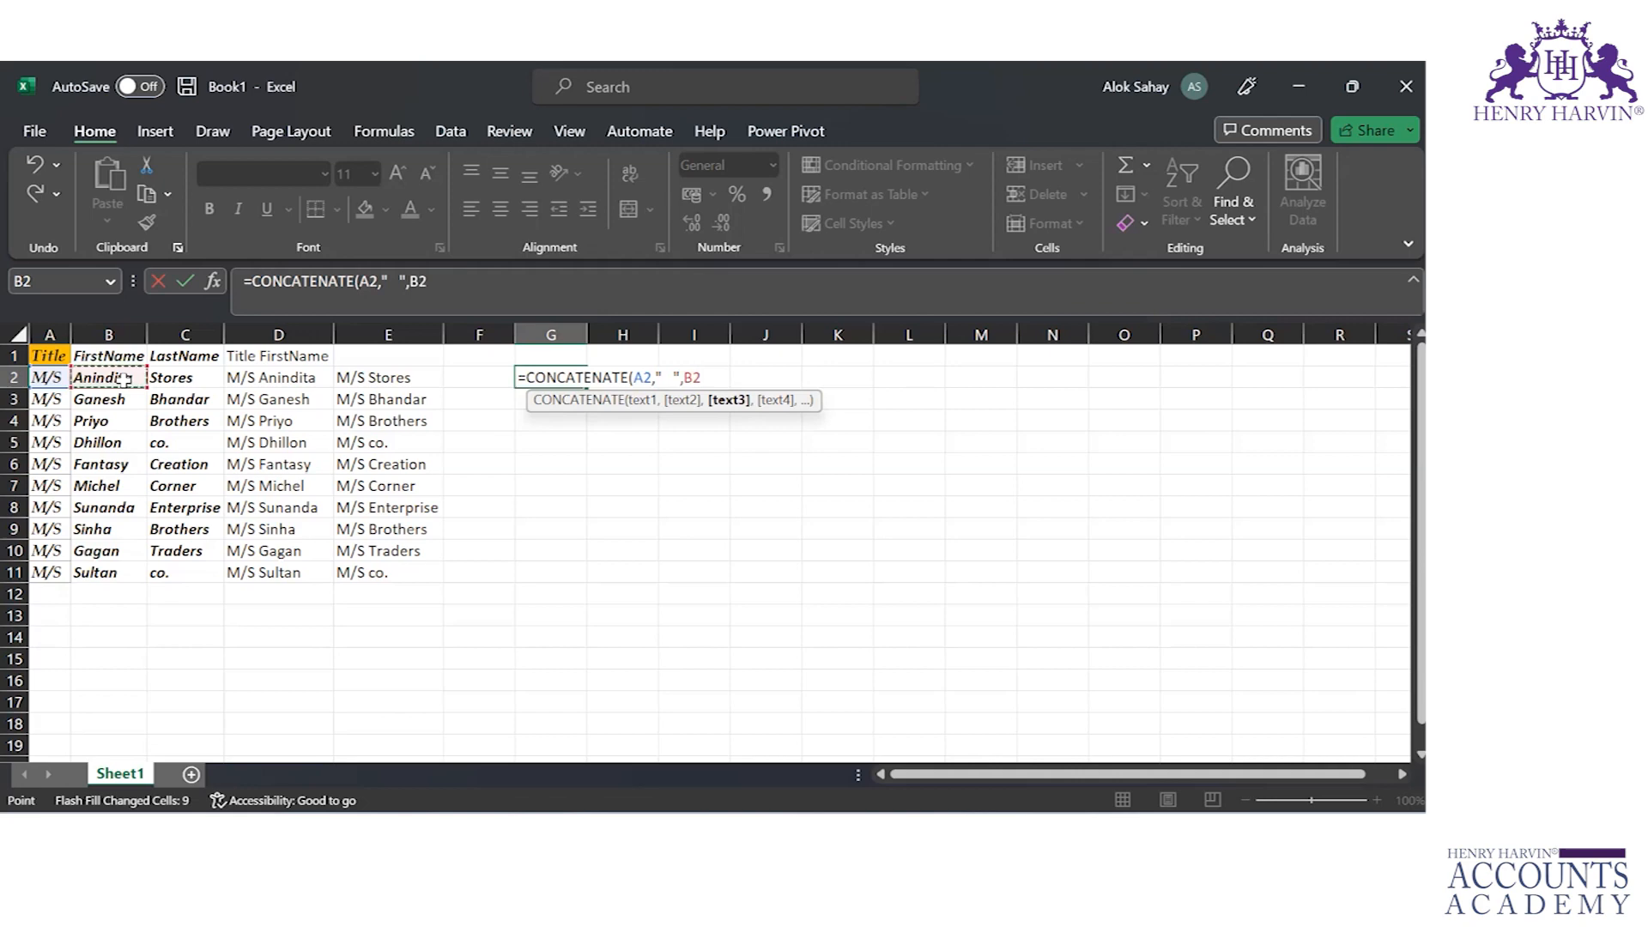
text(,)
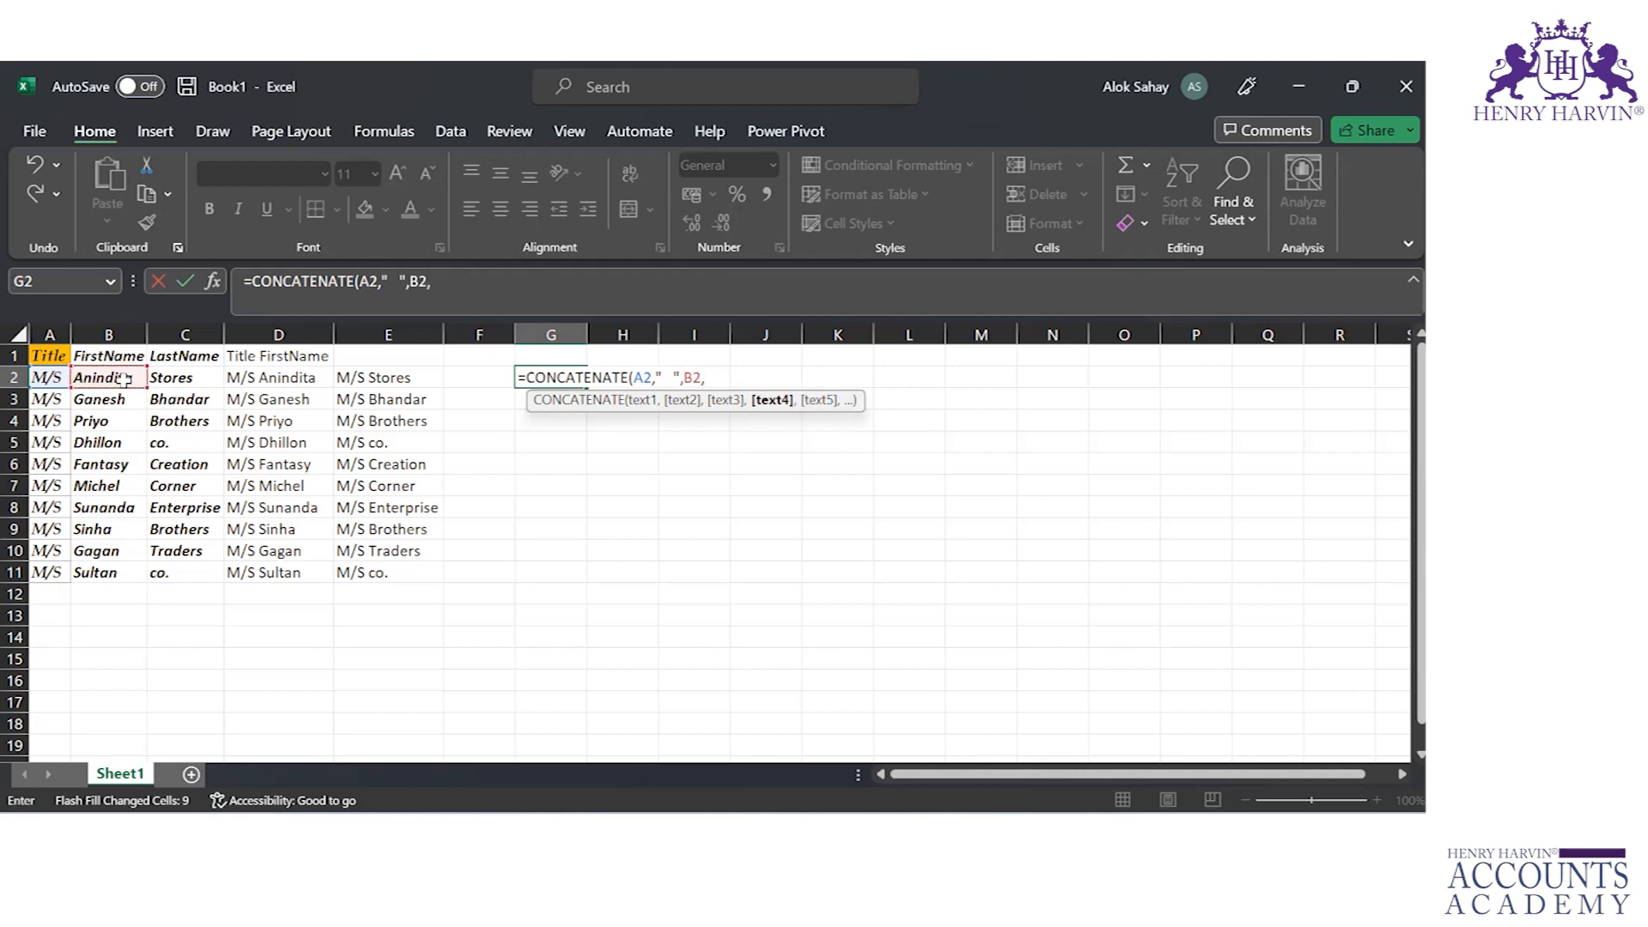
text(" ","&"," ",)
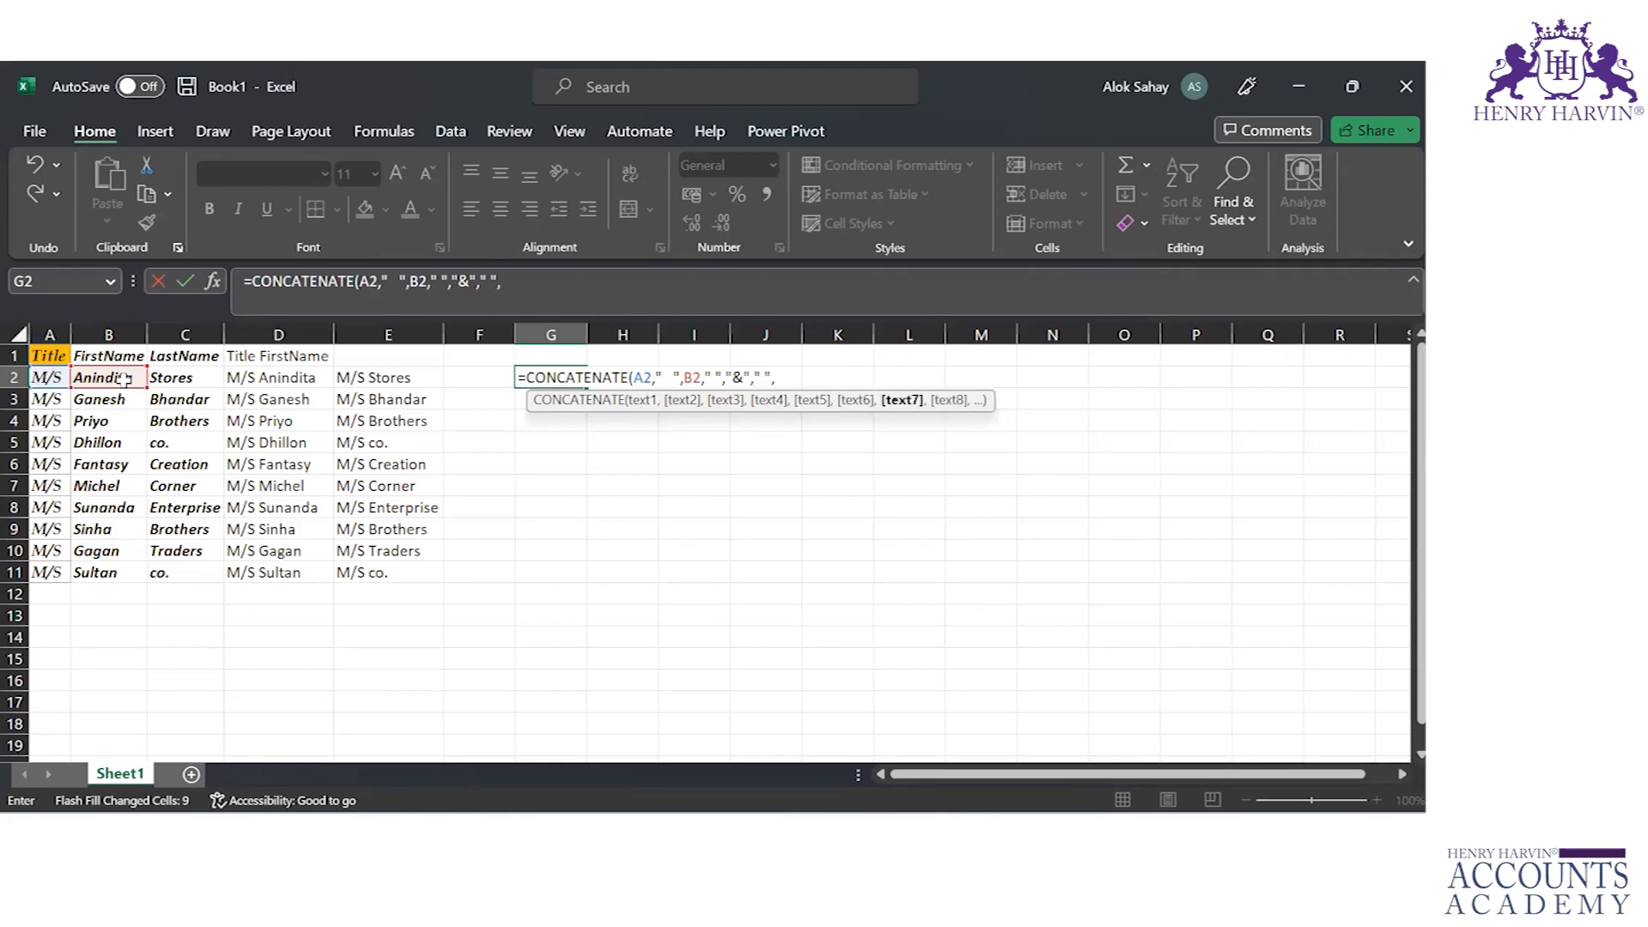
Step: Add the last name cell C2 as the final argument and complete the CONCATENATE formula in G2
key(Left)
key(Left)
key(Left)
key(Left)
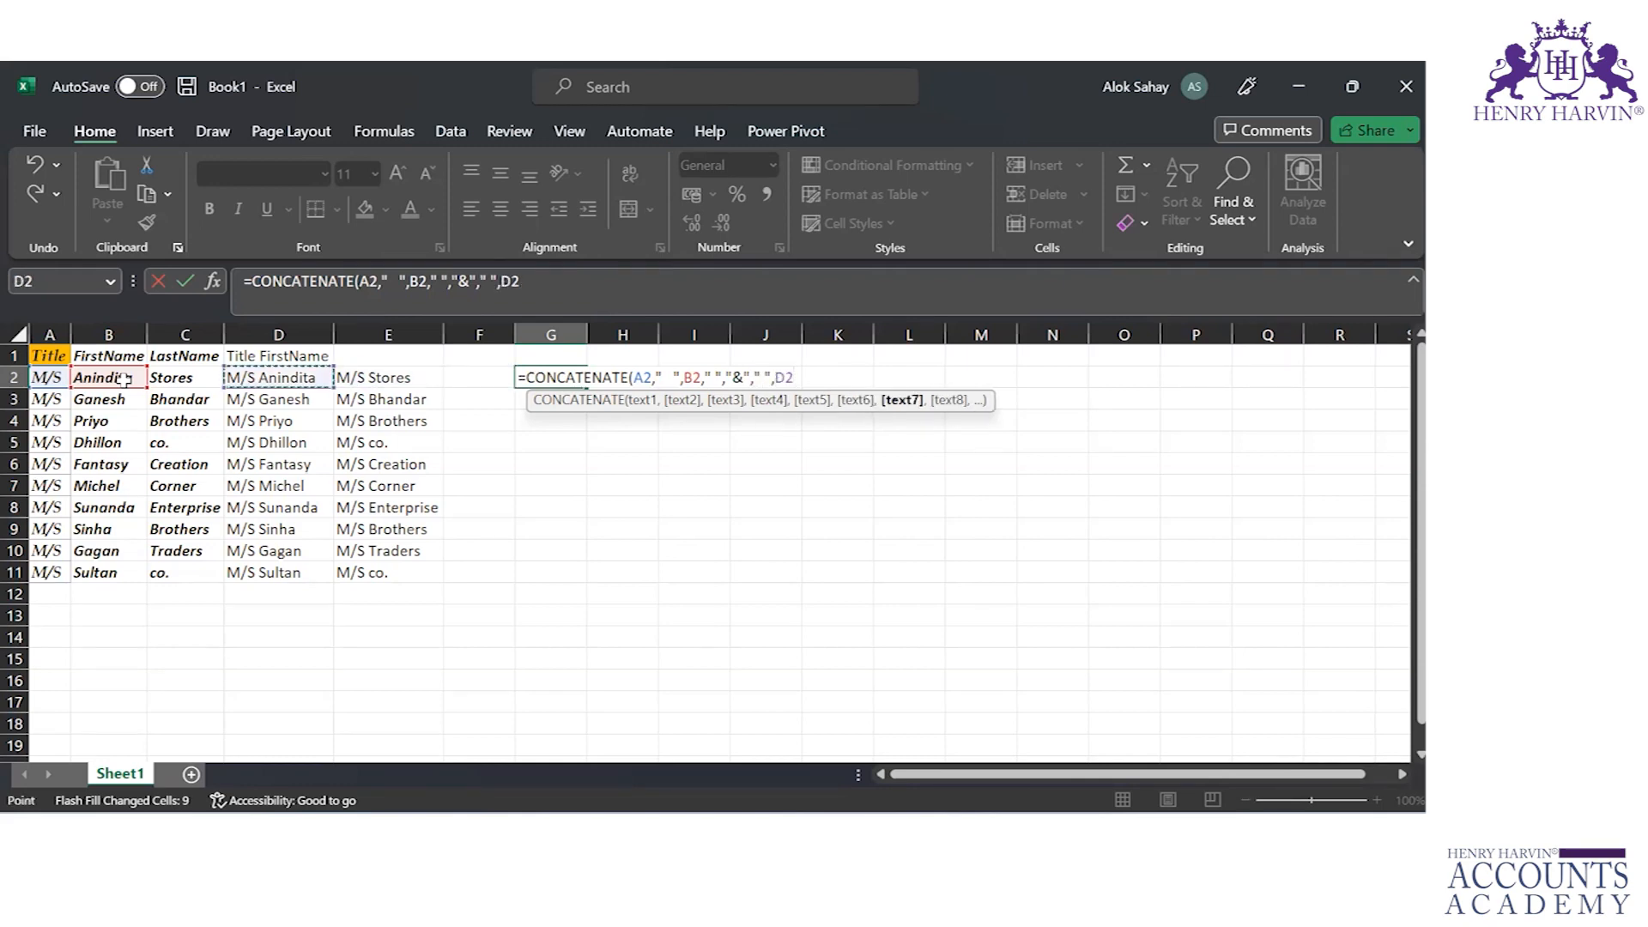
text())
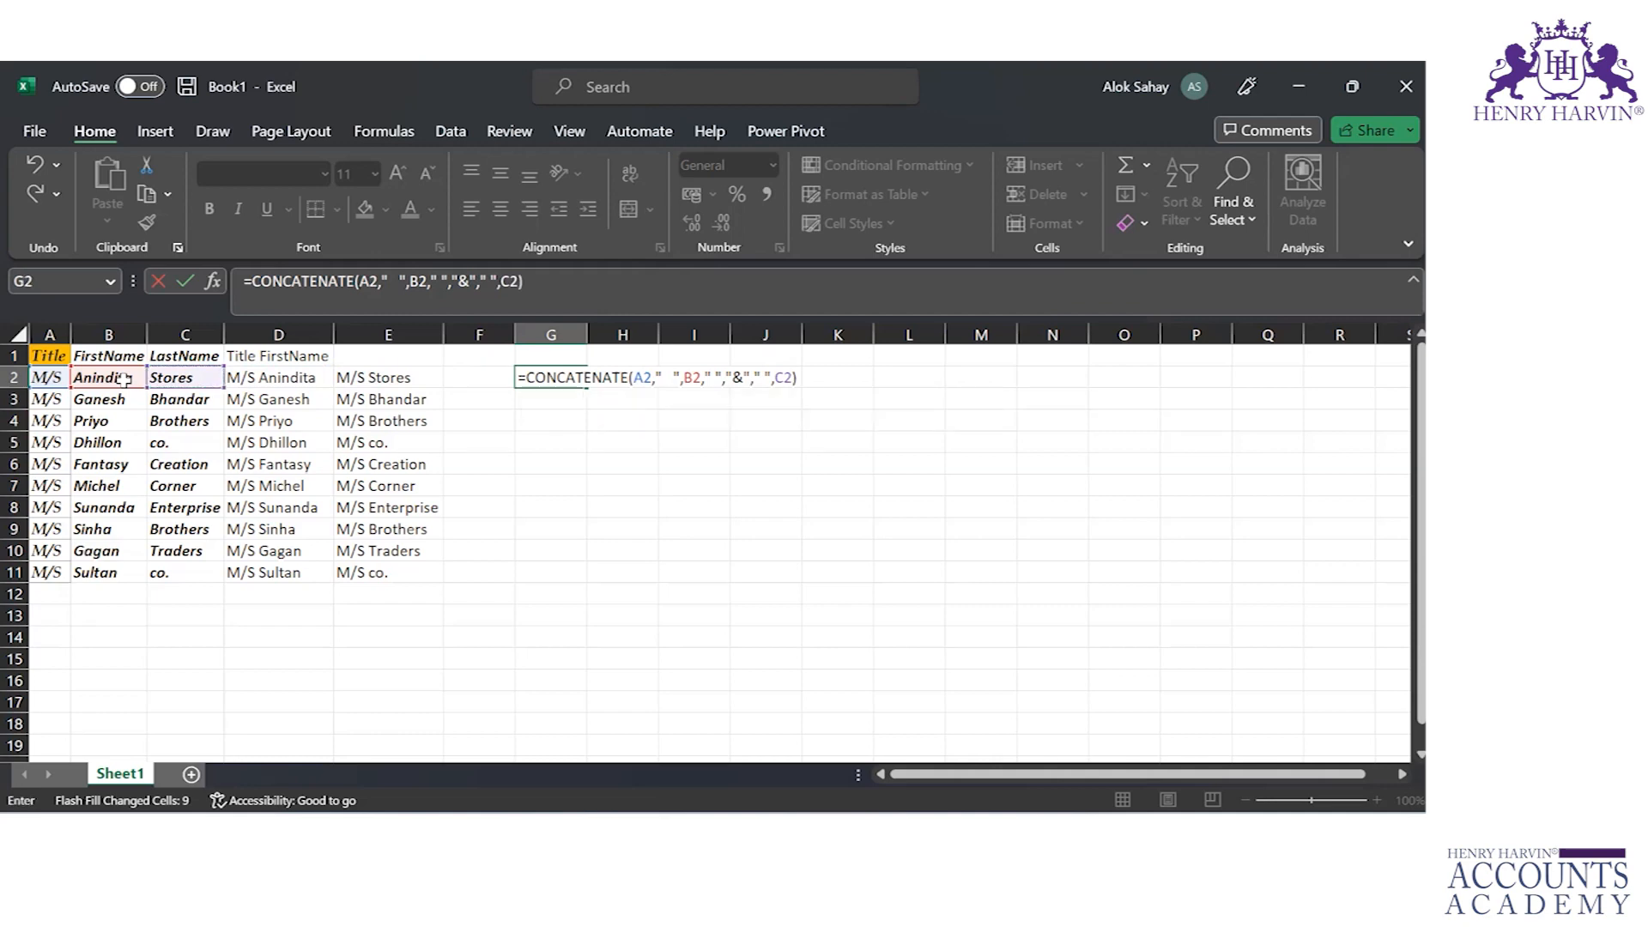
key(Return)
key(Up)
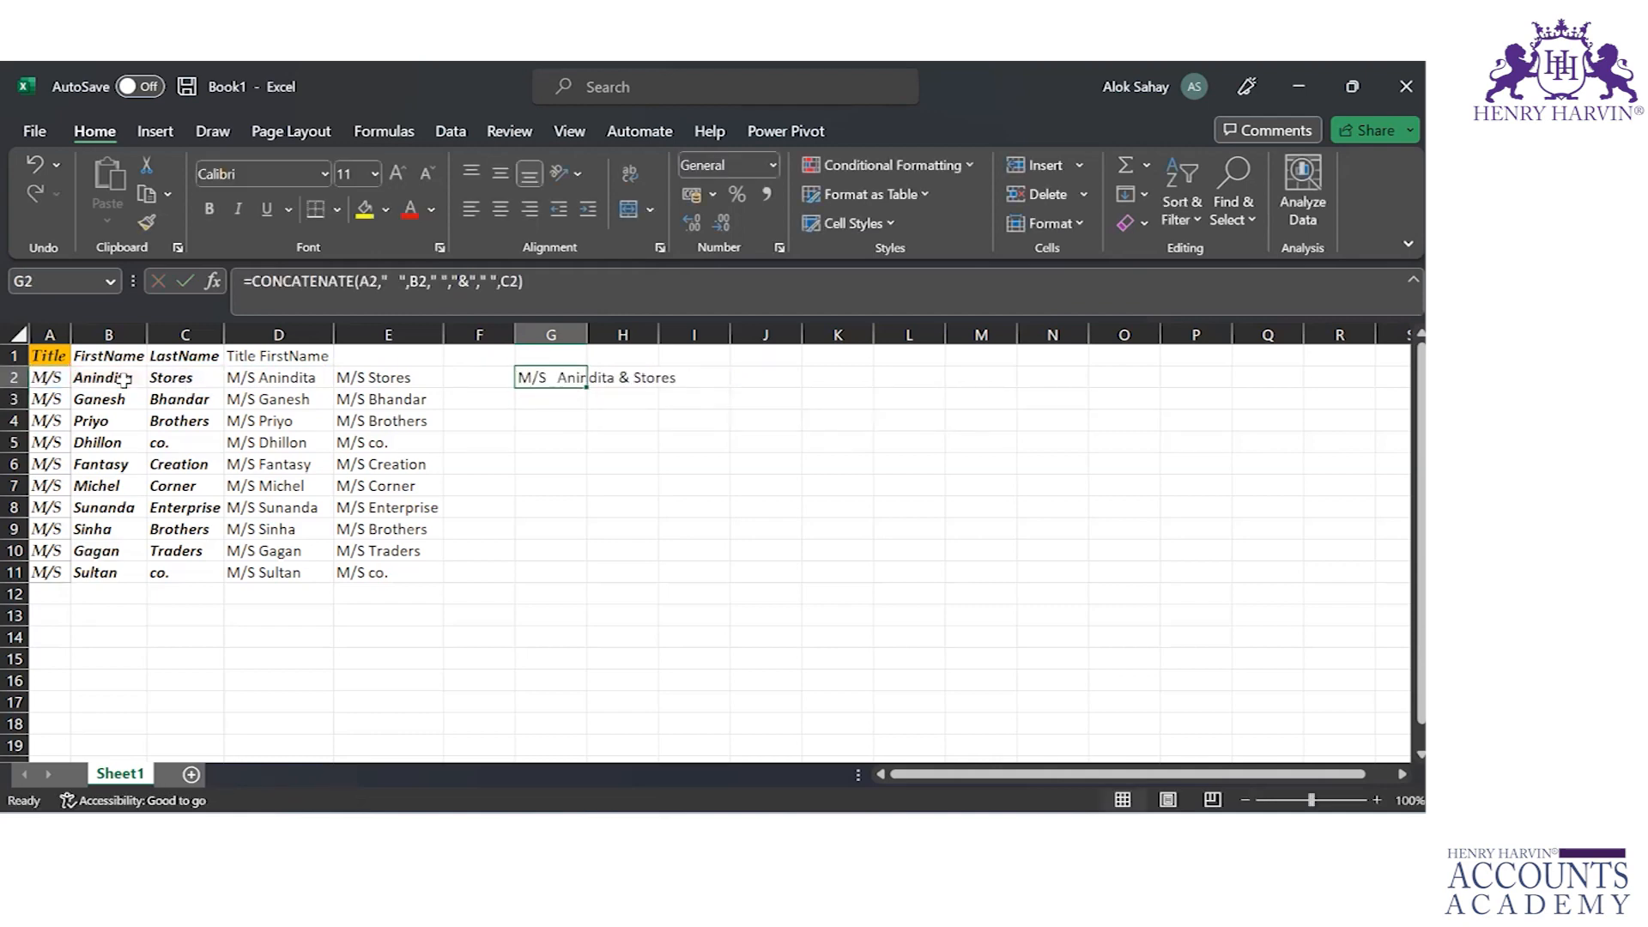
Step: Review the CONCATENATE formula in G2, and copy it down through G11 with column G's width fitted to the contents
key(Down)
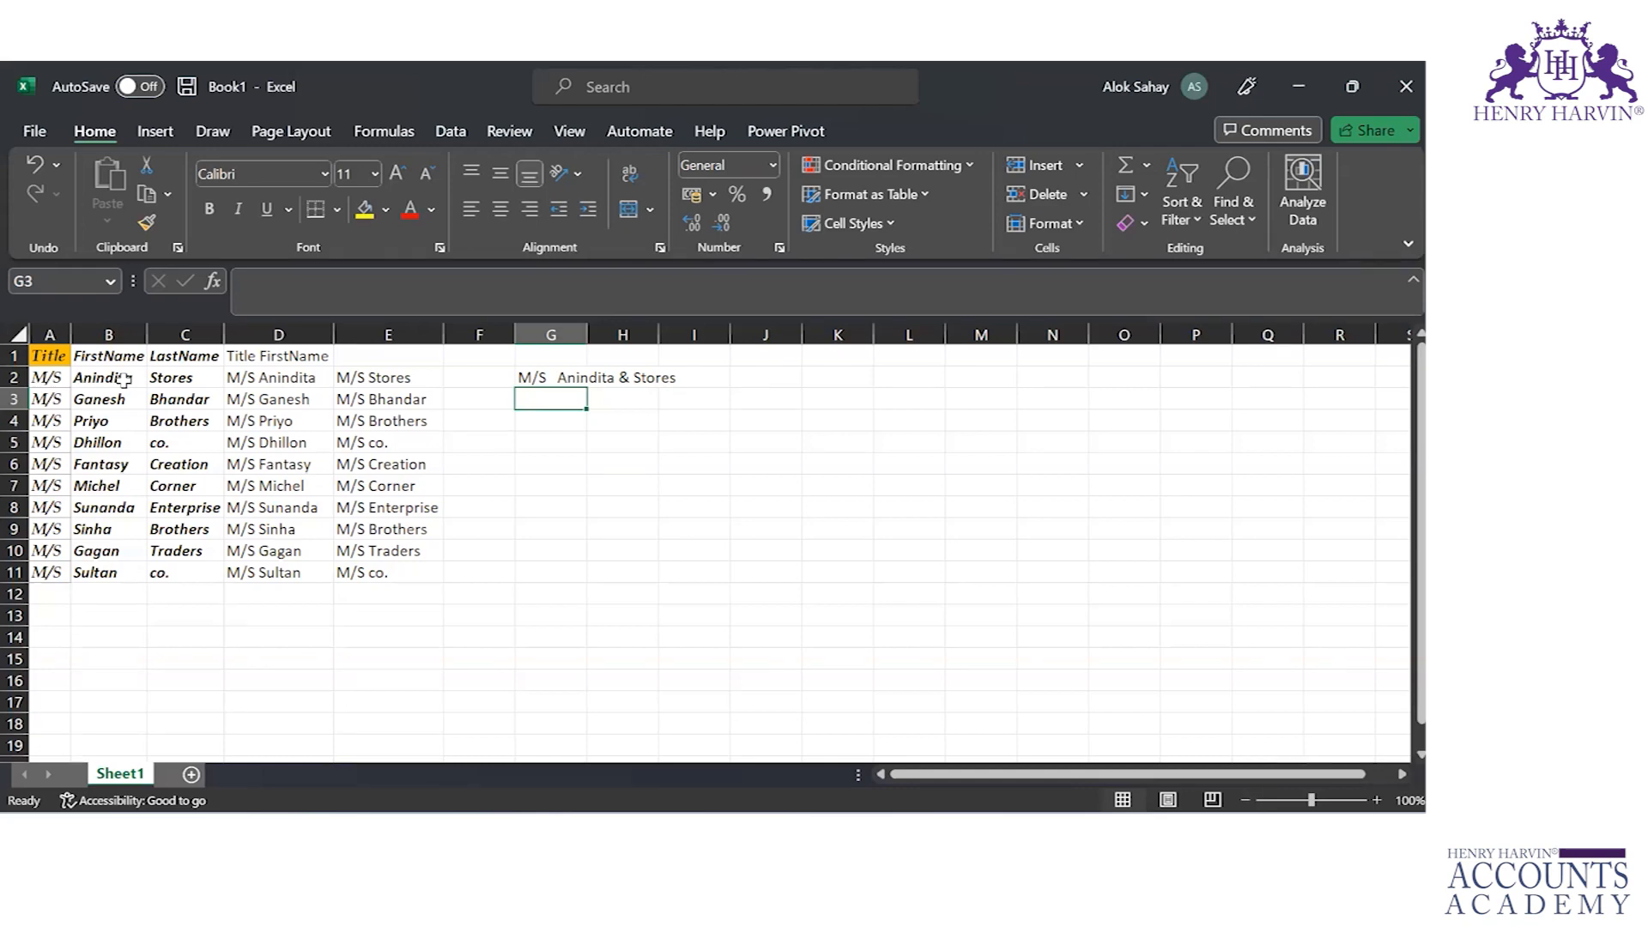
click(553, 376)
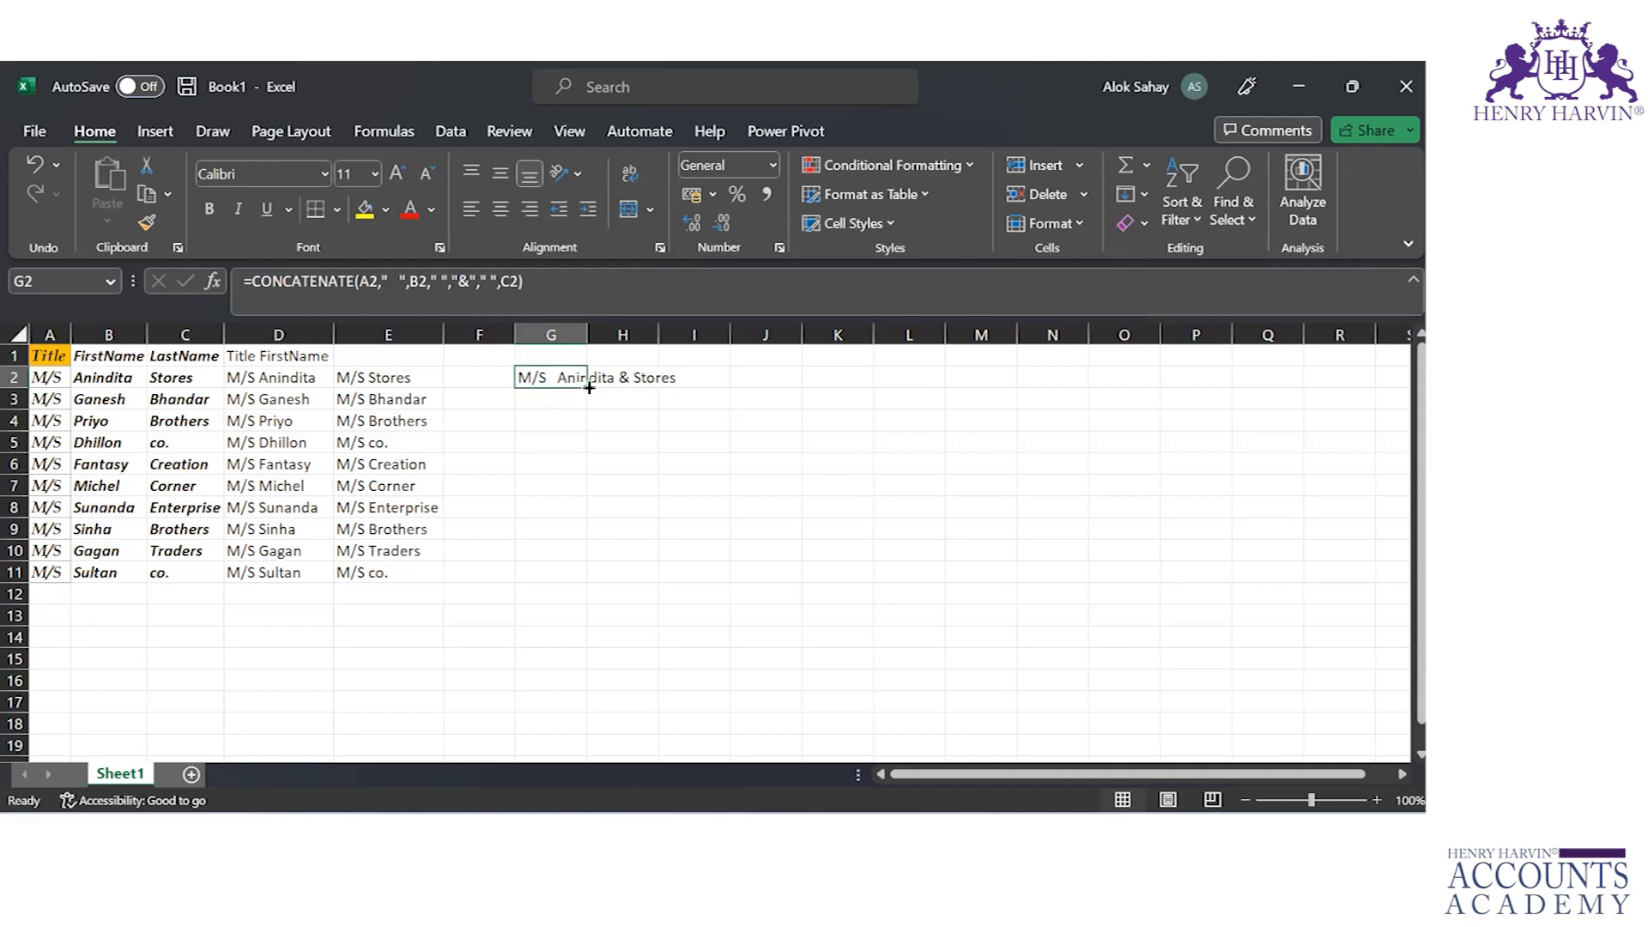
double_click(557, 375)
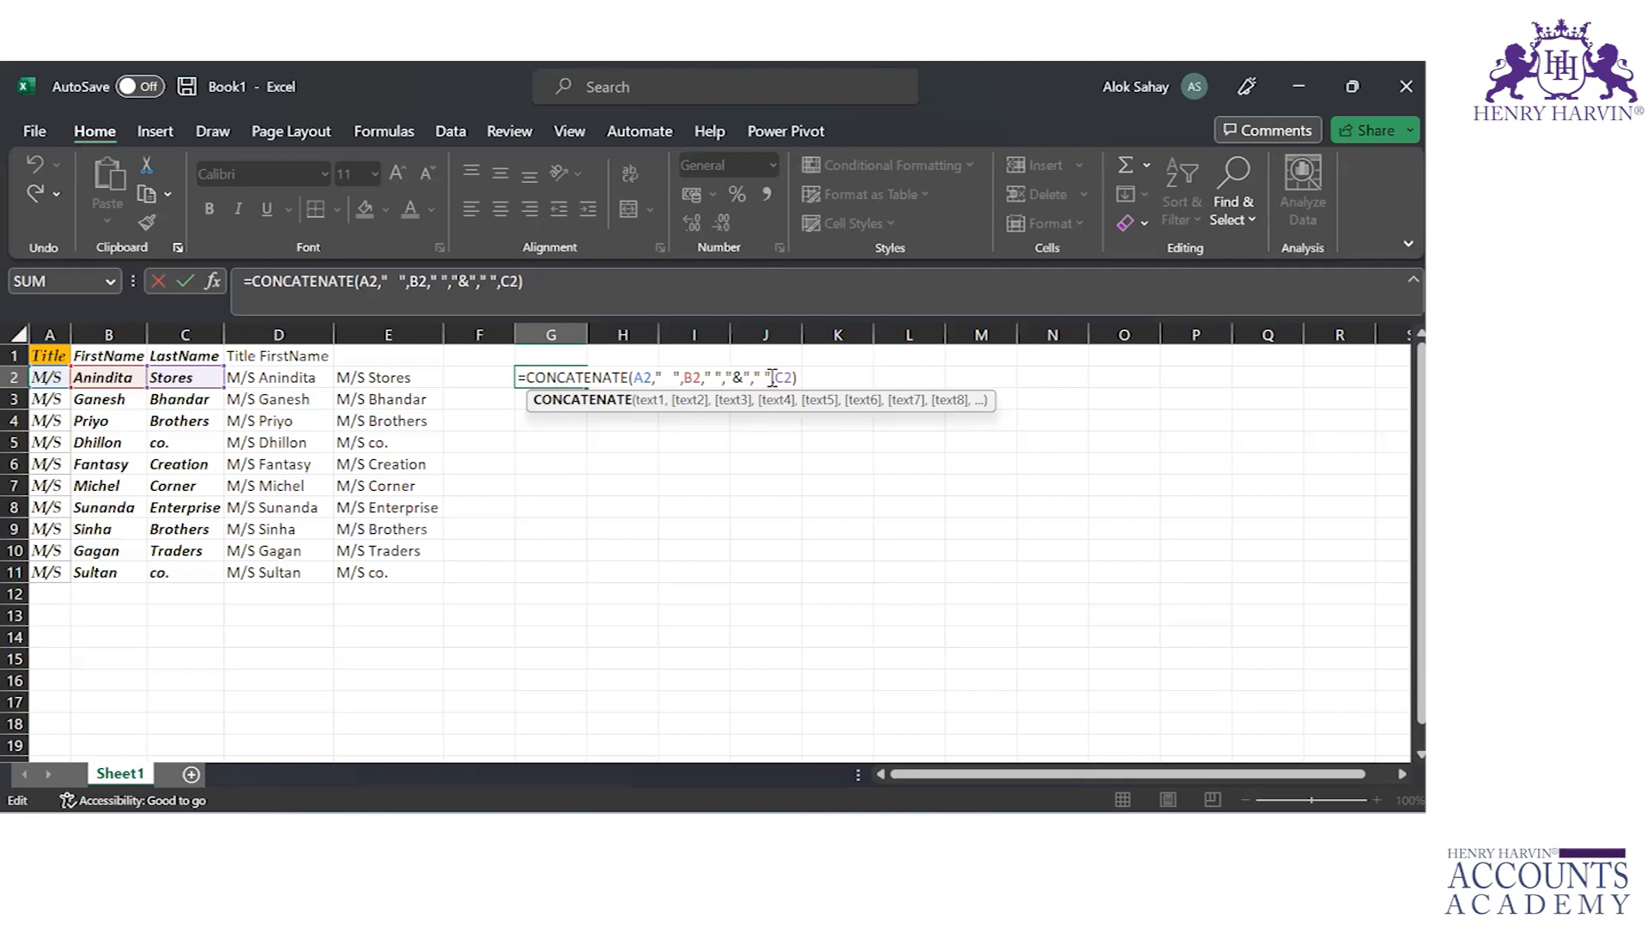
key(Return)
key(Up)
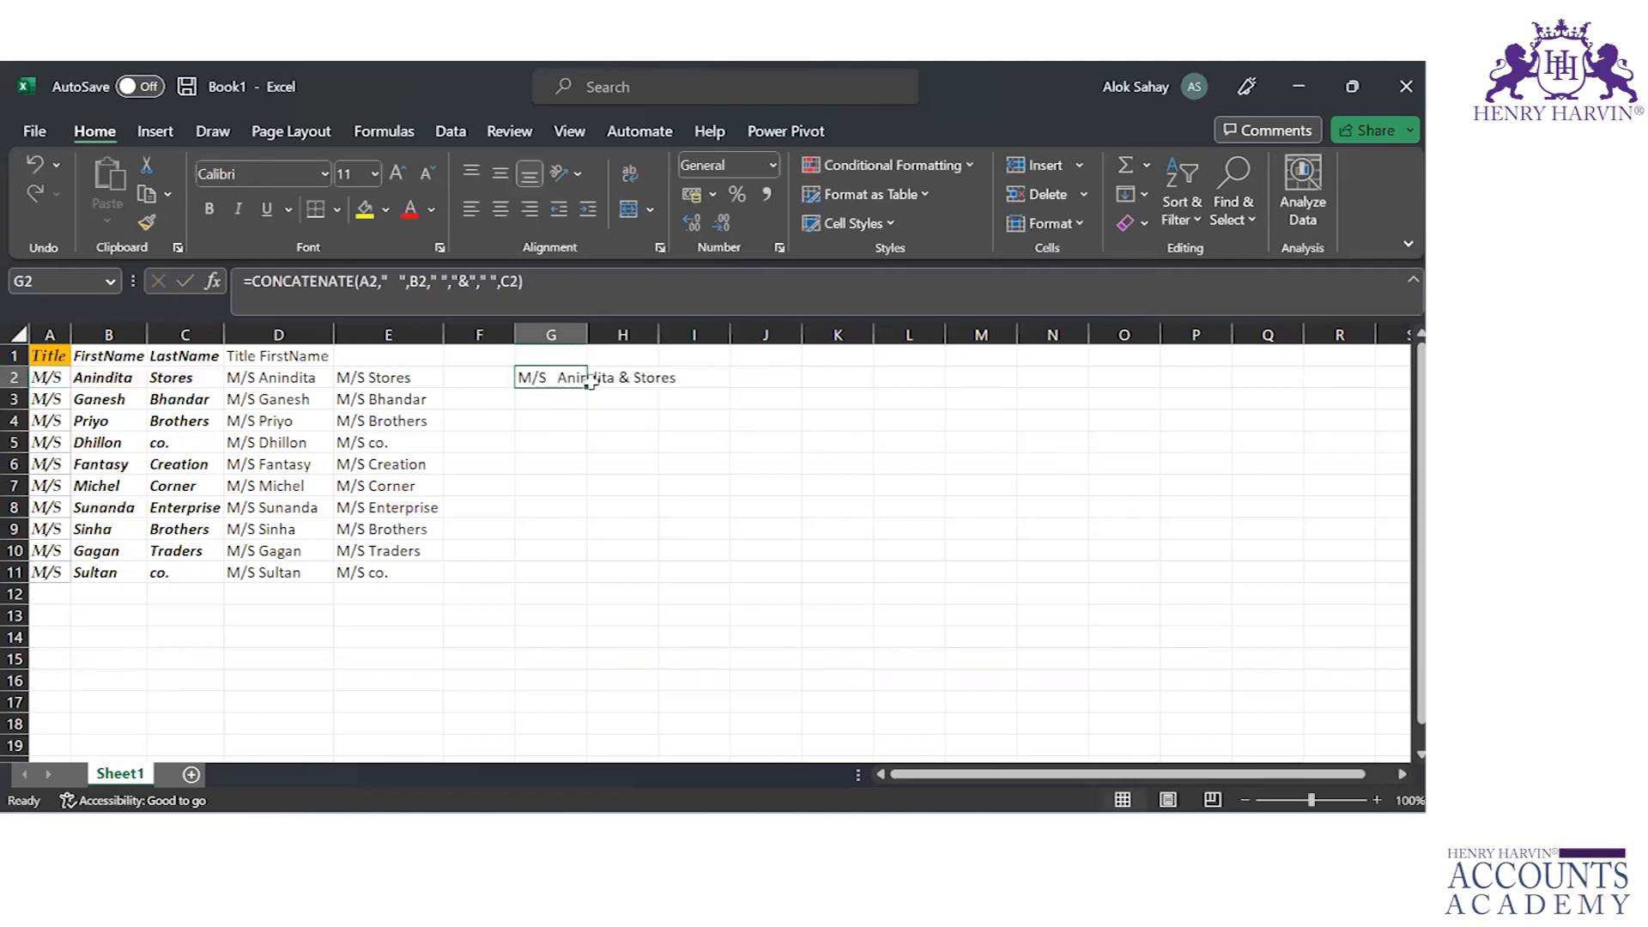
drag(589, 383, 613, 568)
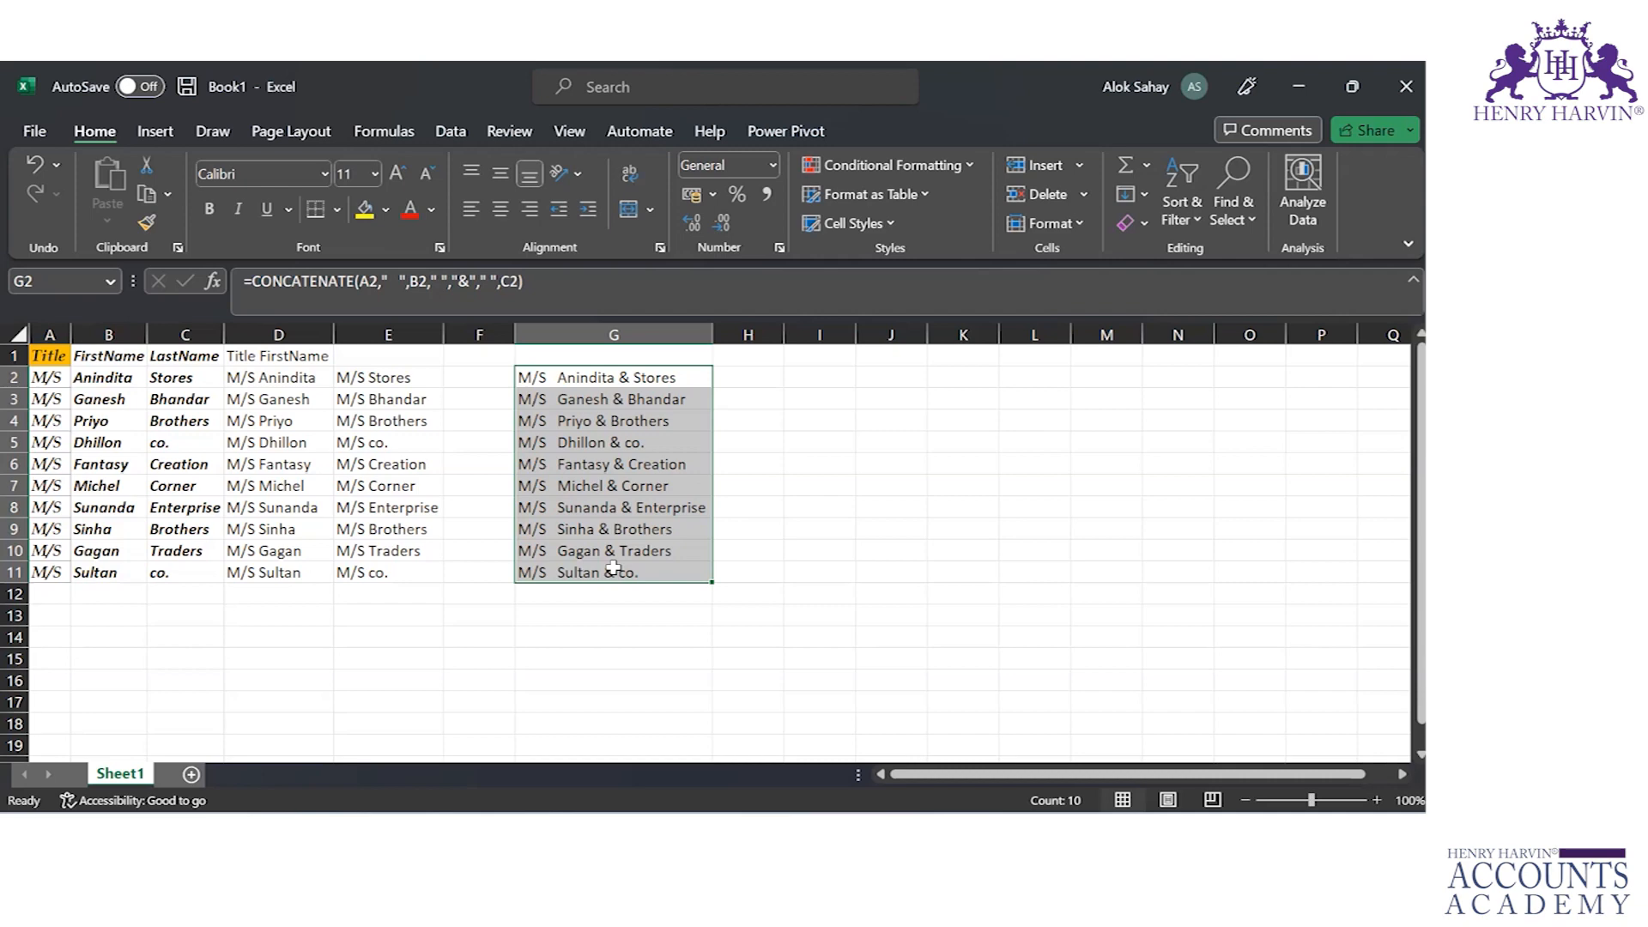
Step: Read the Flash Fill command's description from the empty cell F2, and view the Flash Fill example in E2
click(474, 379)
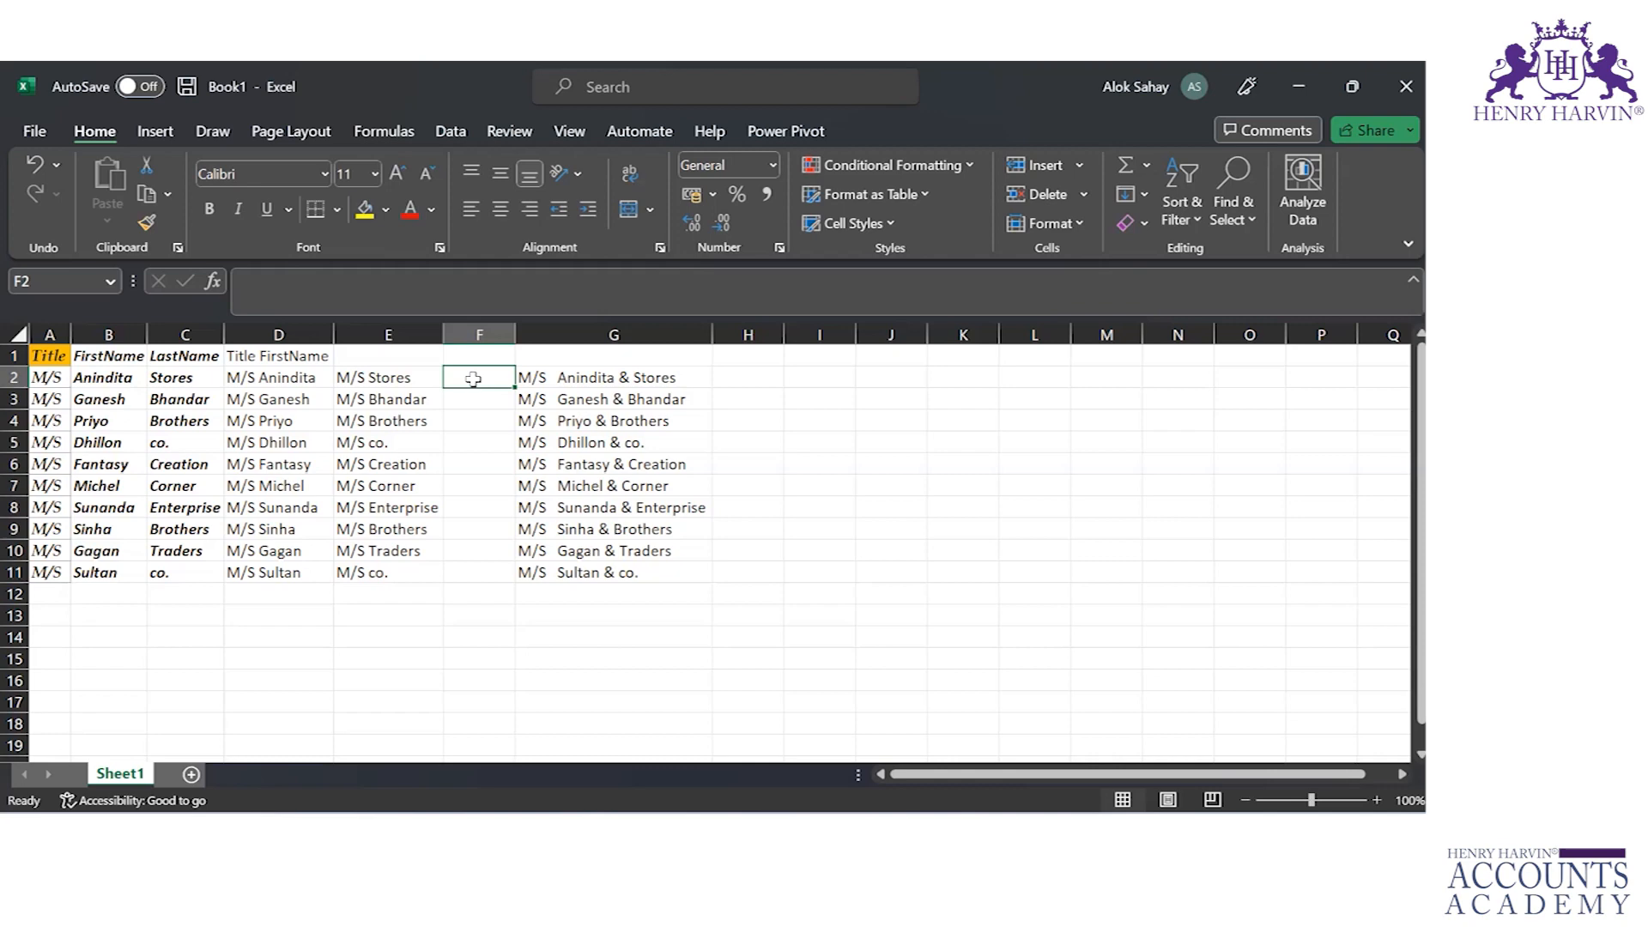
click(1137, 193)
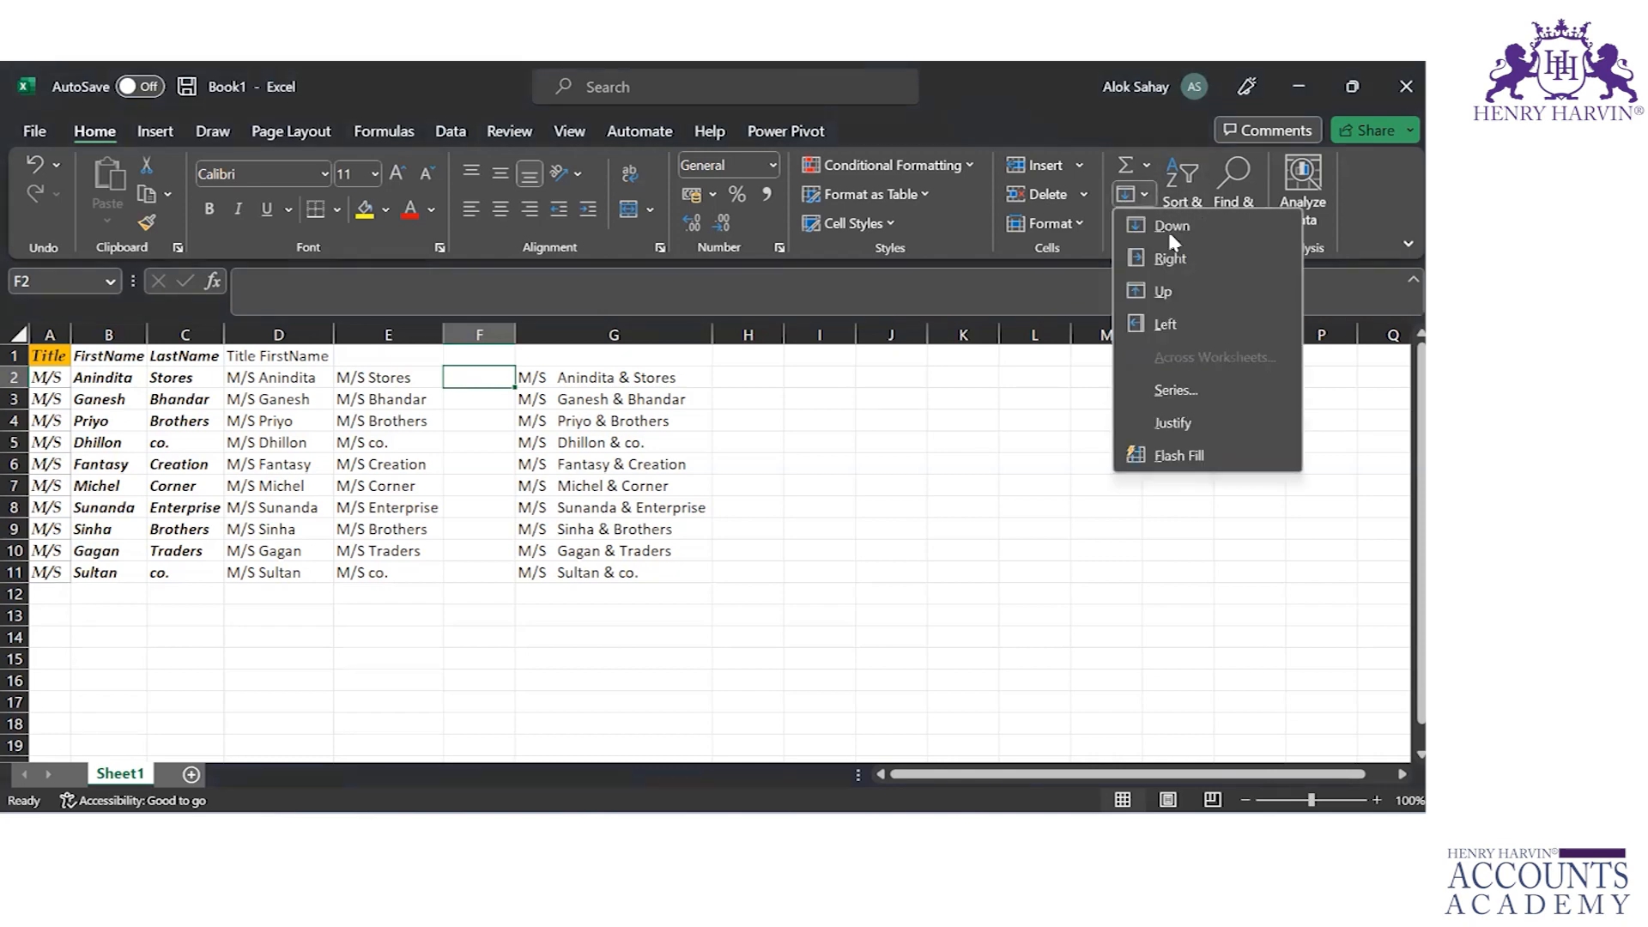
click(1181, 464)
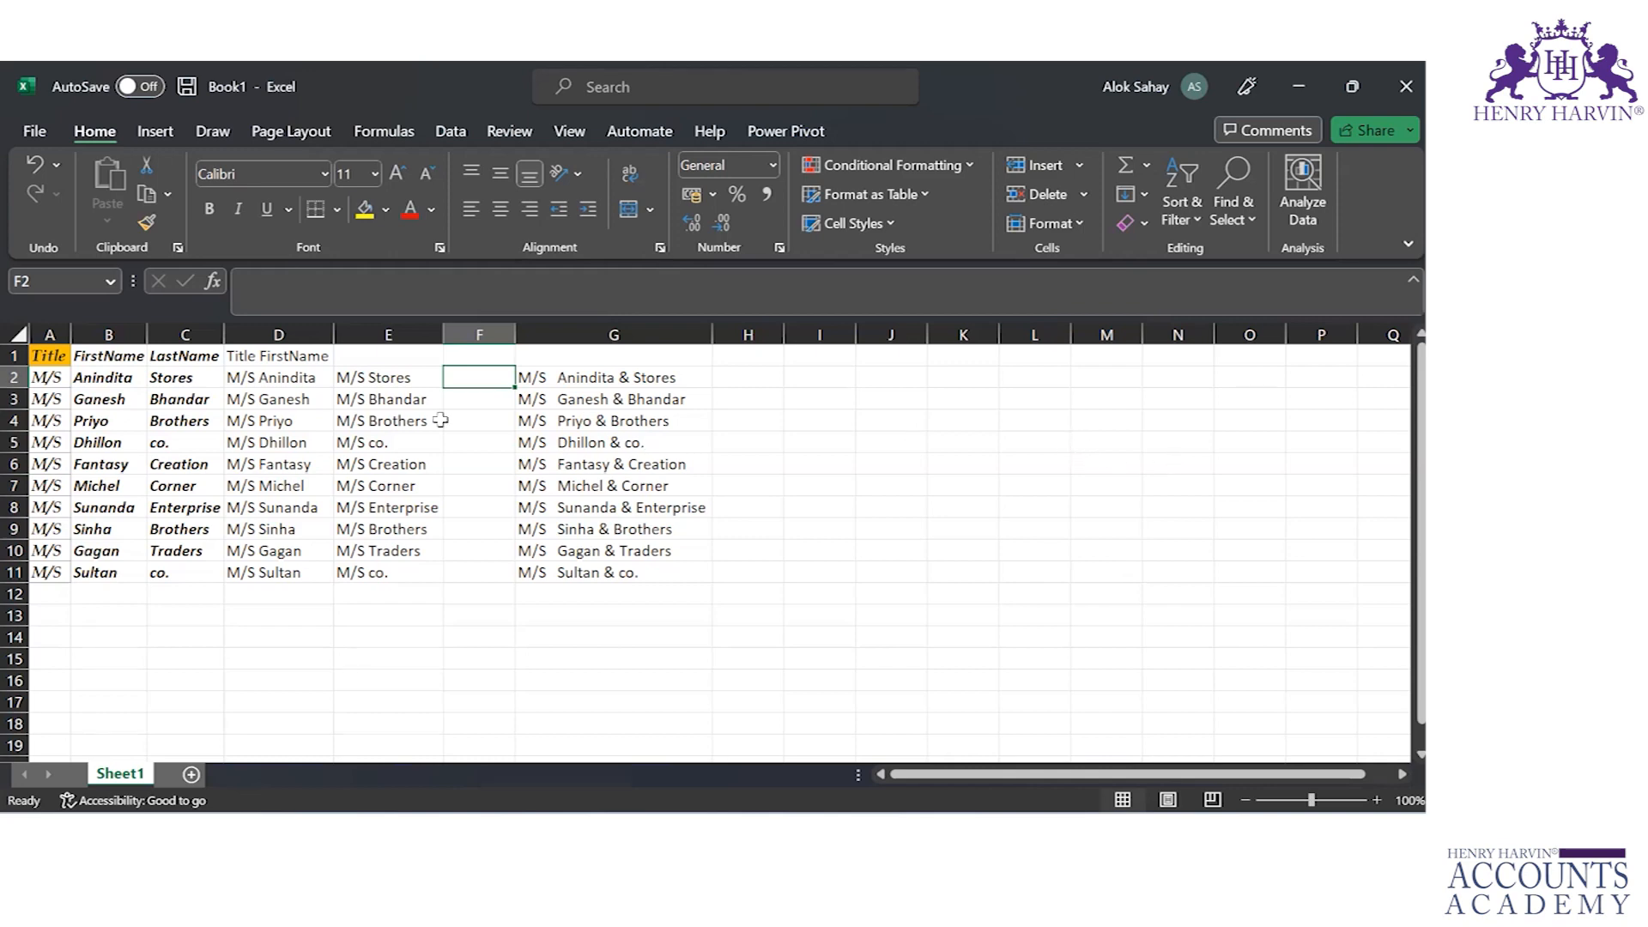
click(347, 376)
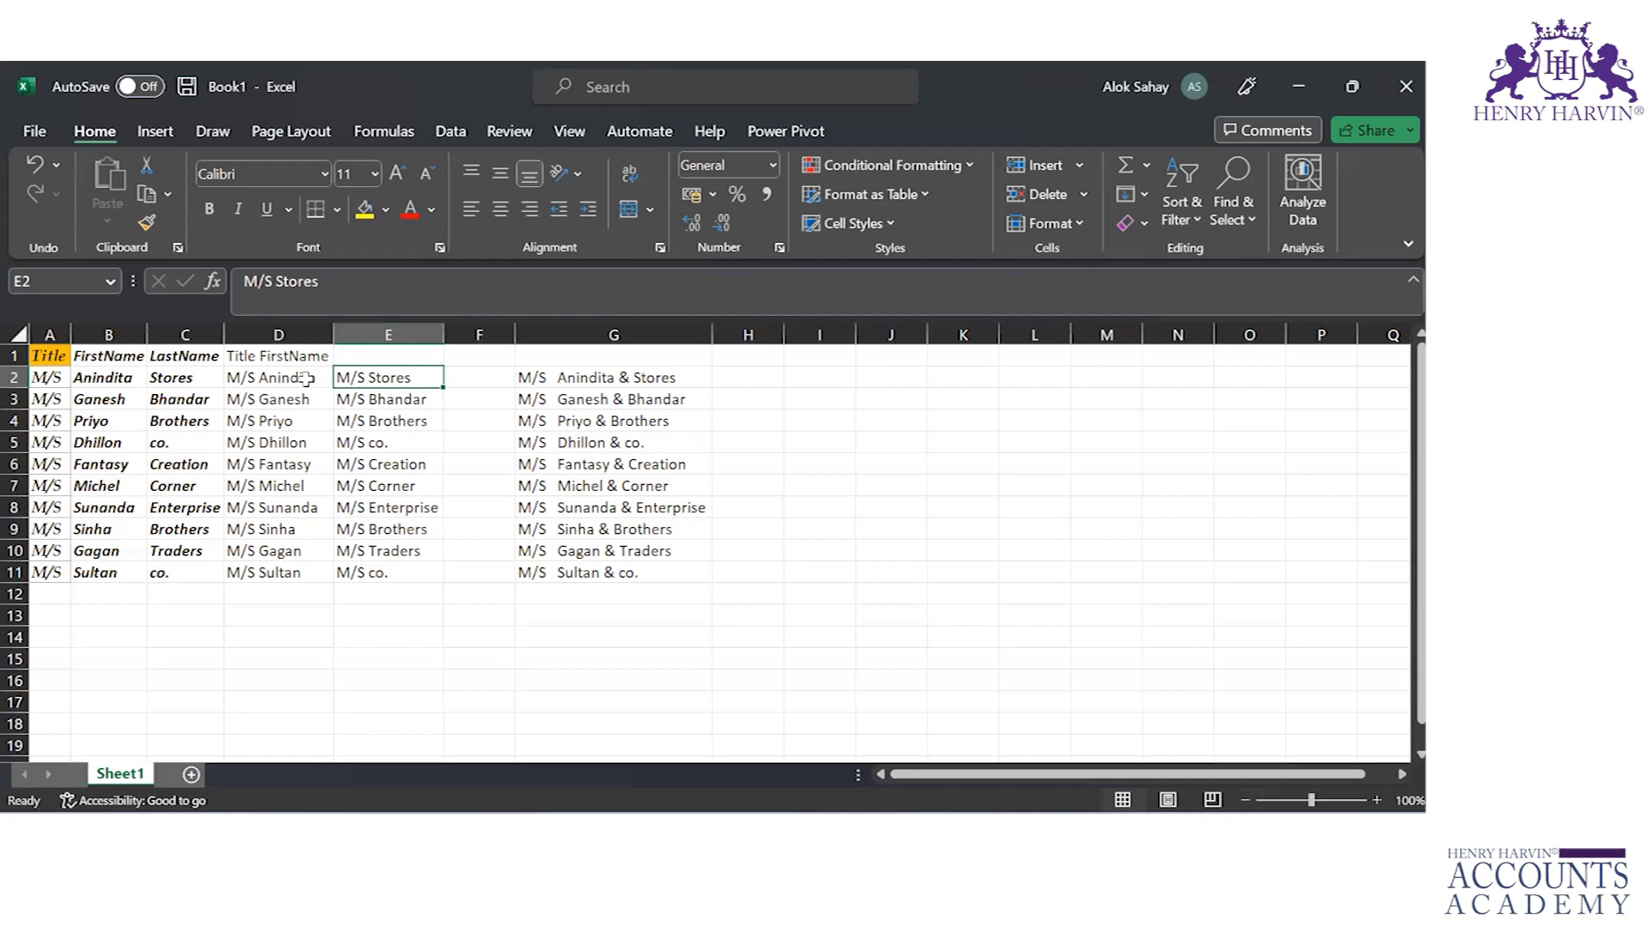
Step: Compare the title and first name result in D2 with the original customer names in the Assignment-Chapter 5.5 workbook, and return to Book1
click(307, 379)
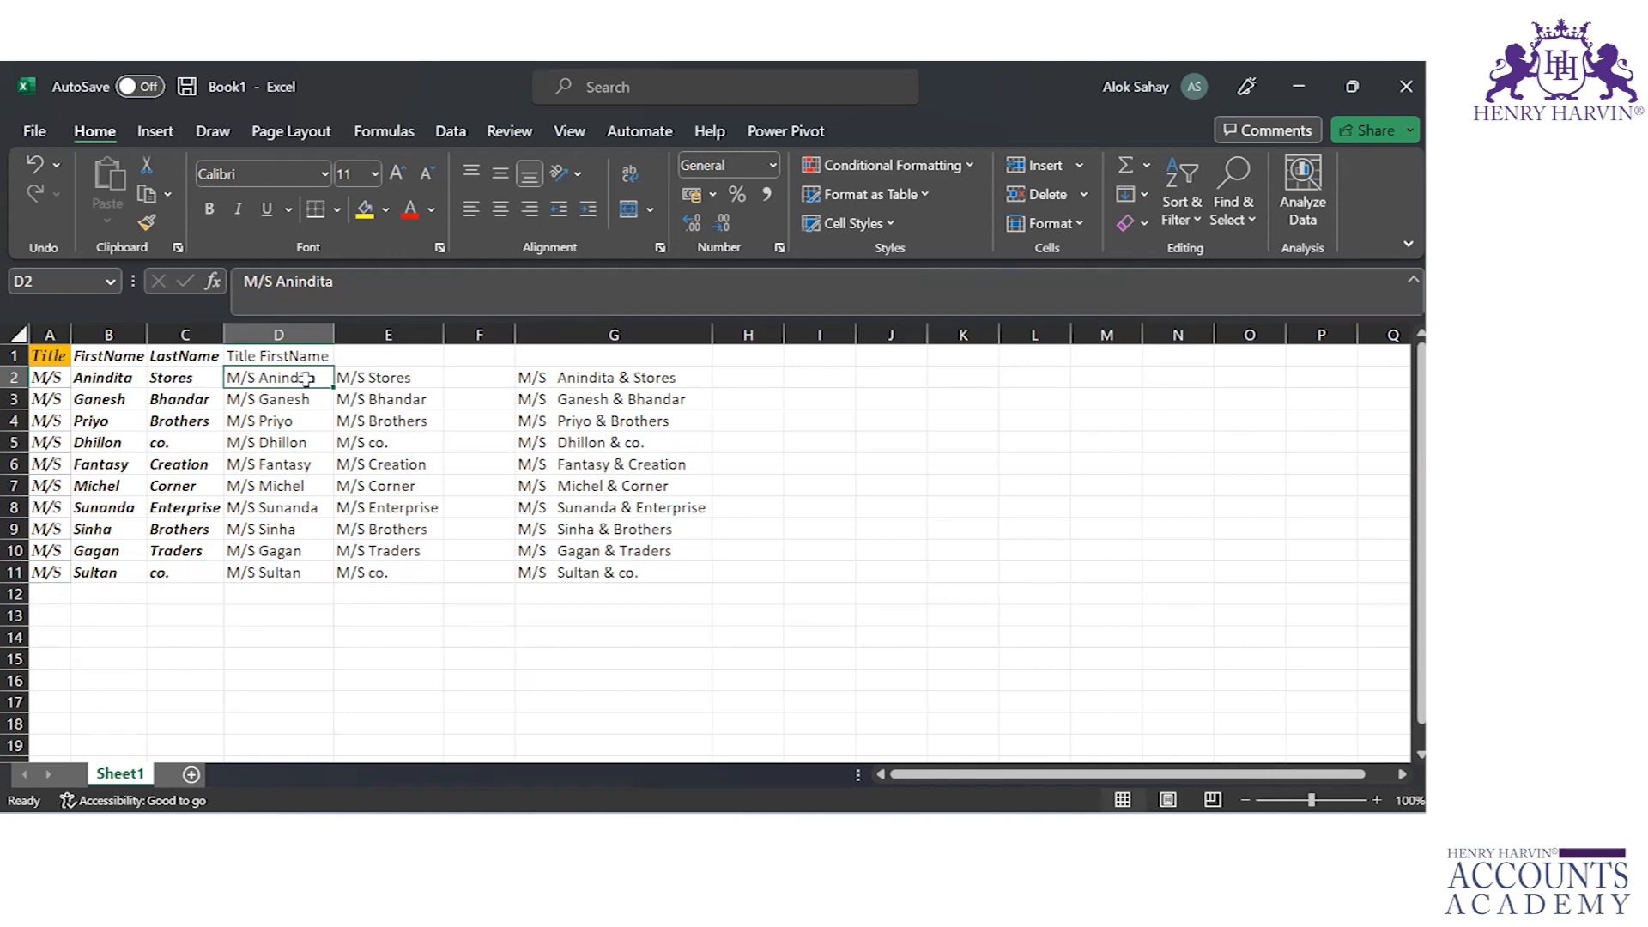
key(alt+Tab)
key(alt+Tab)
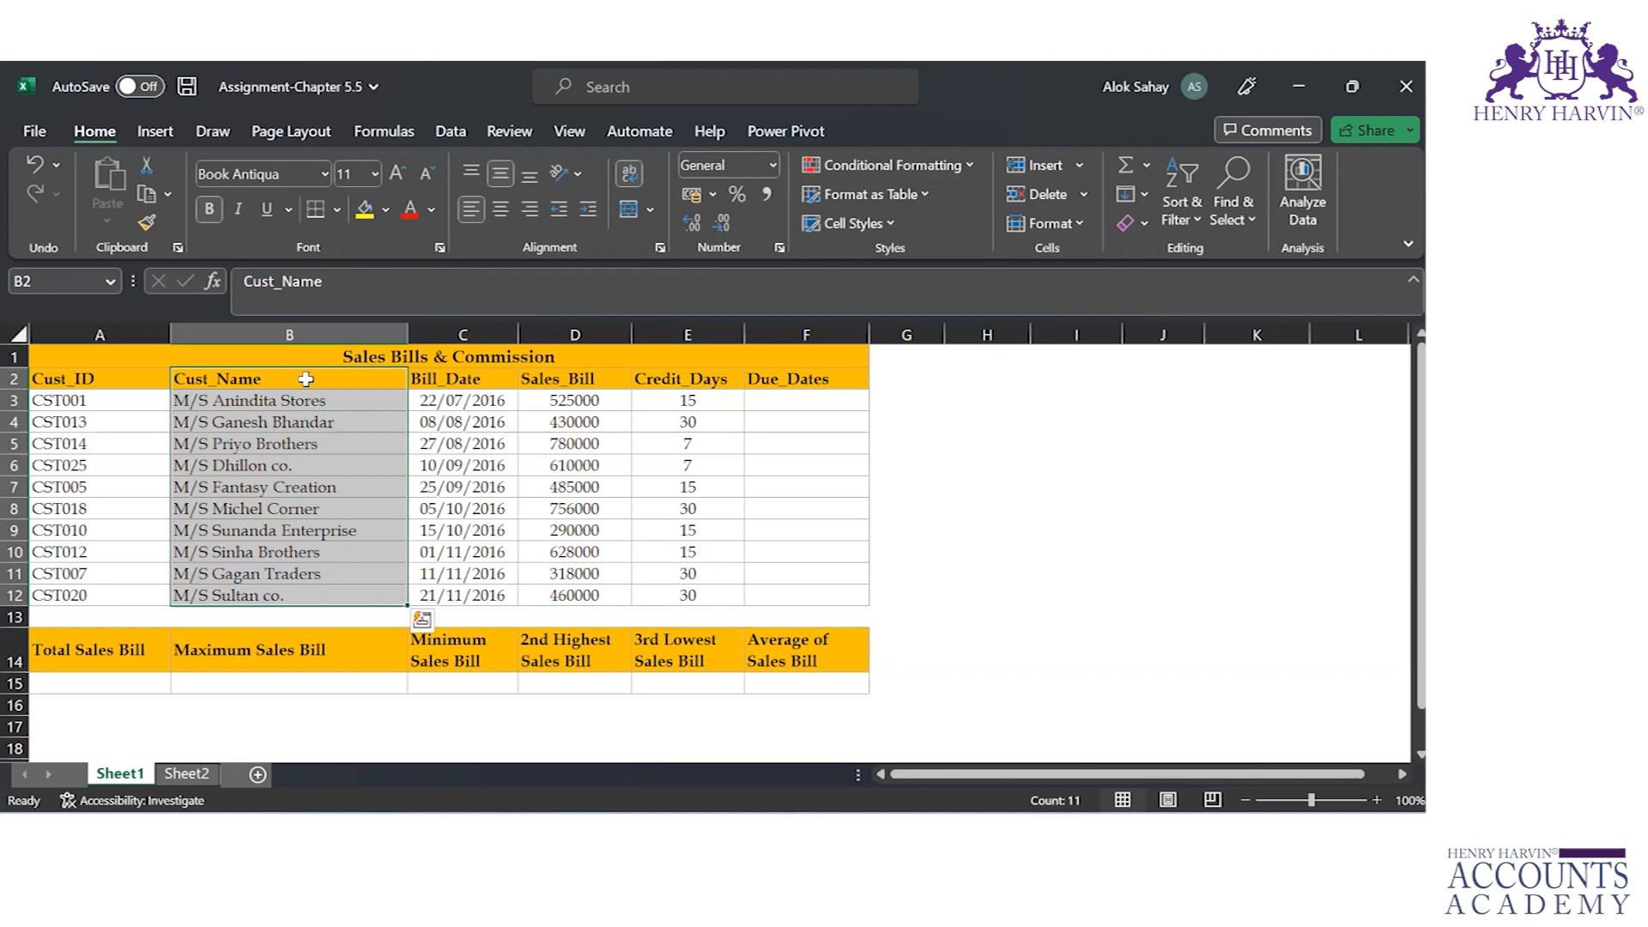
key(alt+Tab)
key(alt+Tab)
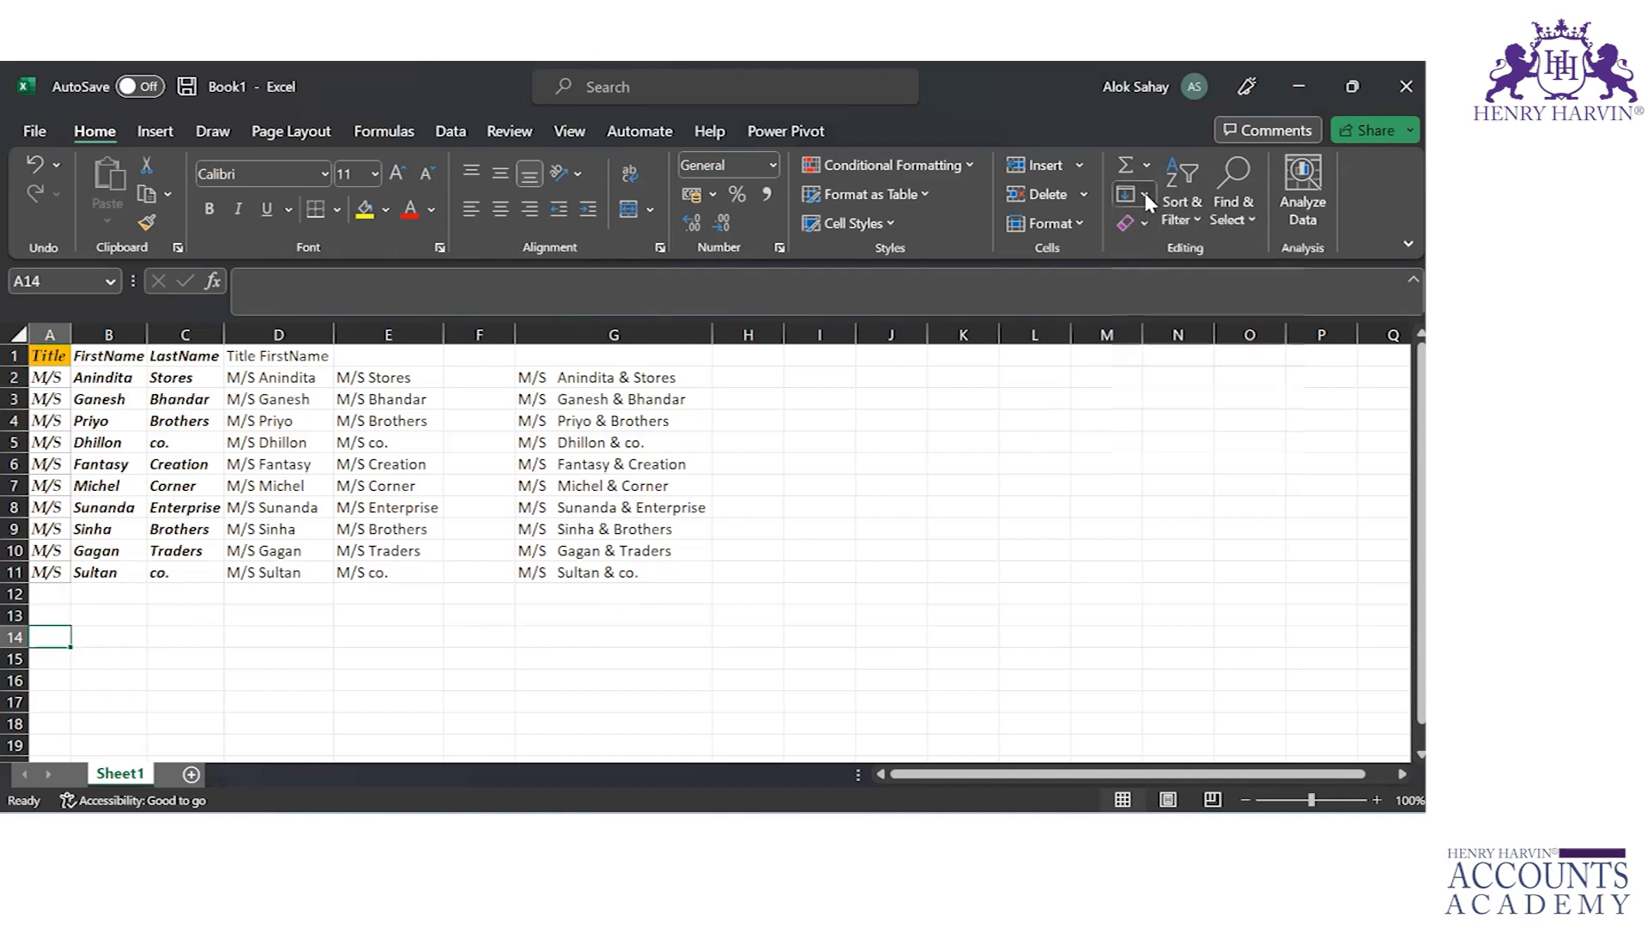
Step: From the empty cell A14, examine the Fill Series options for rows or columns, growth and date types, and stop value
click(1145, 195)
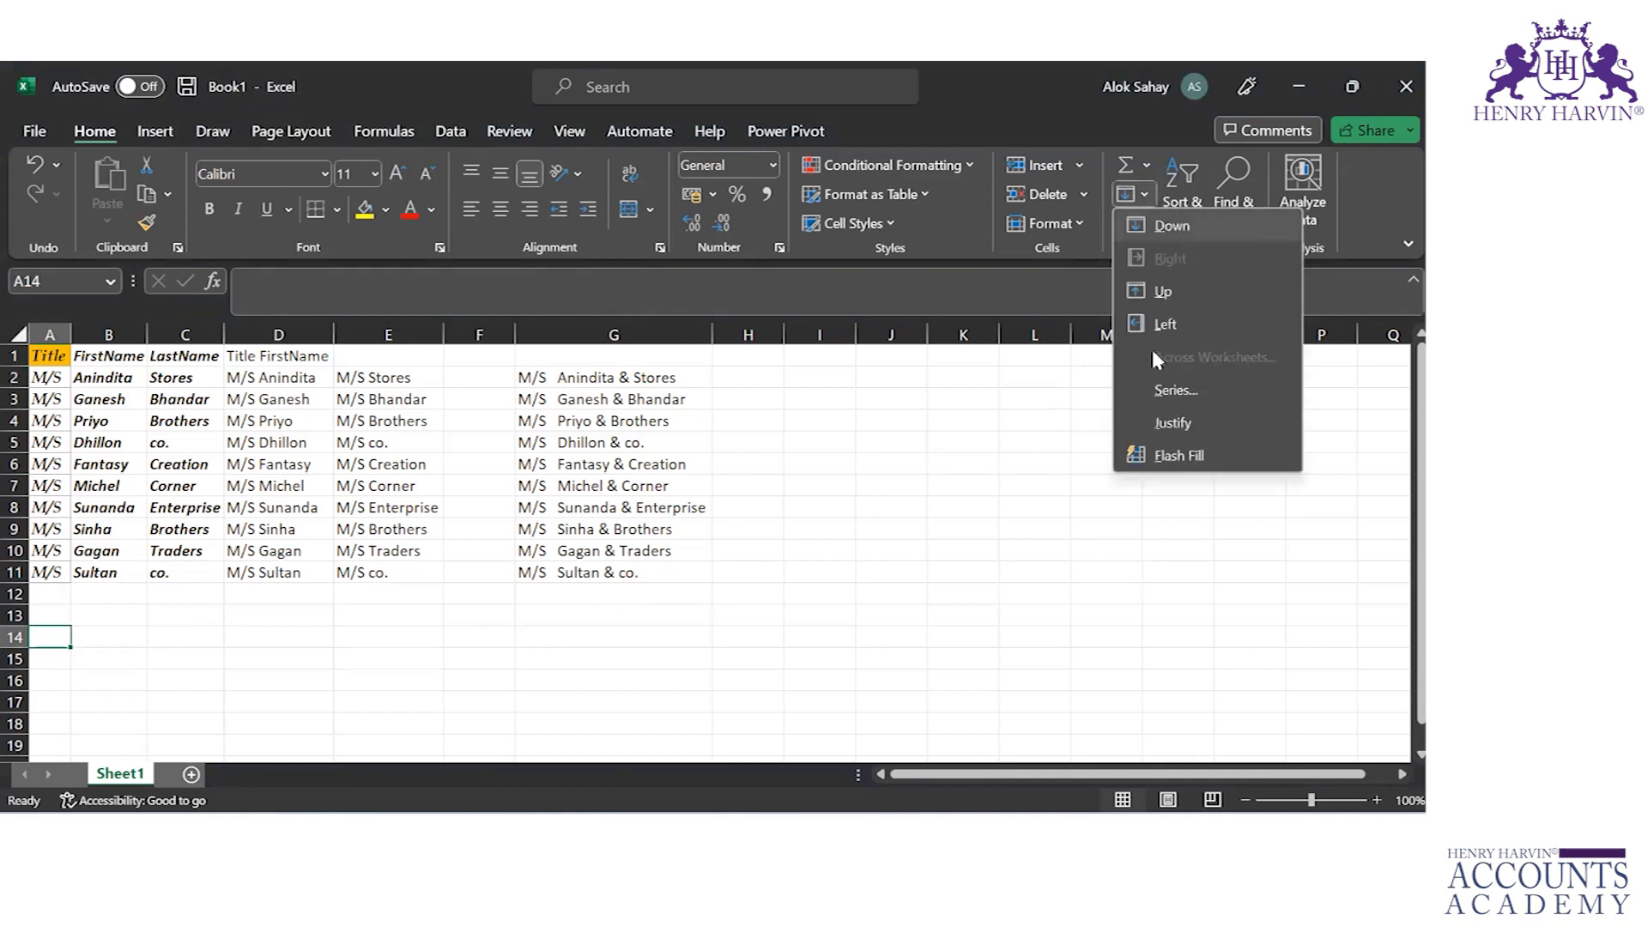
click(1175, 390)
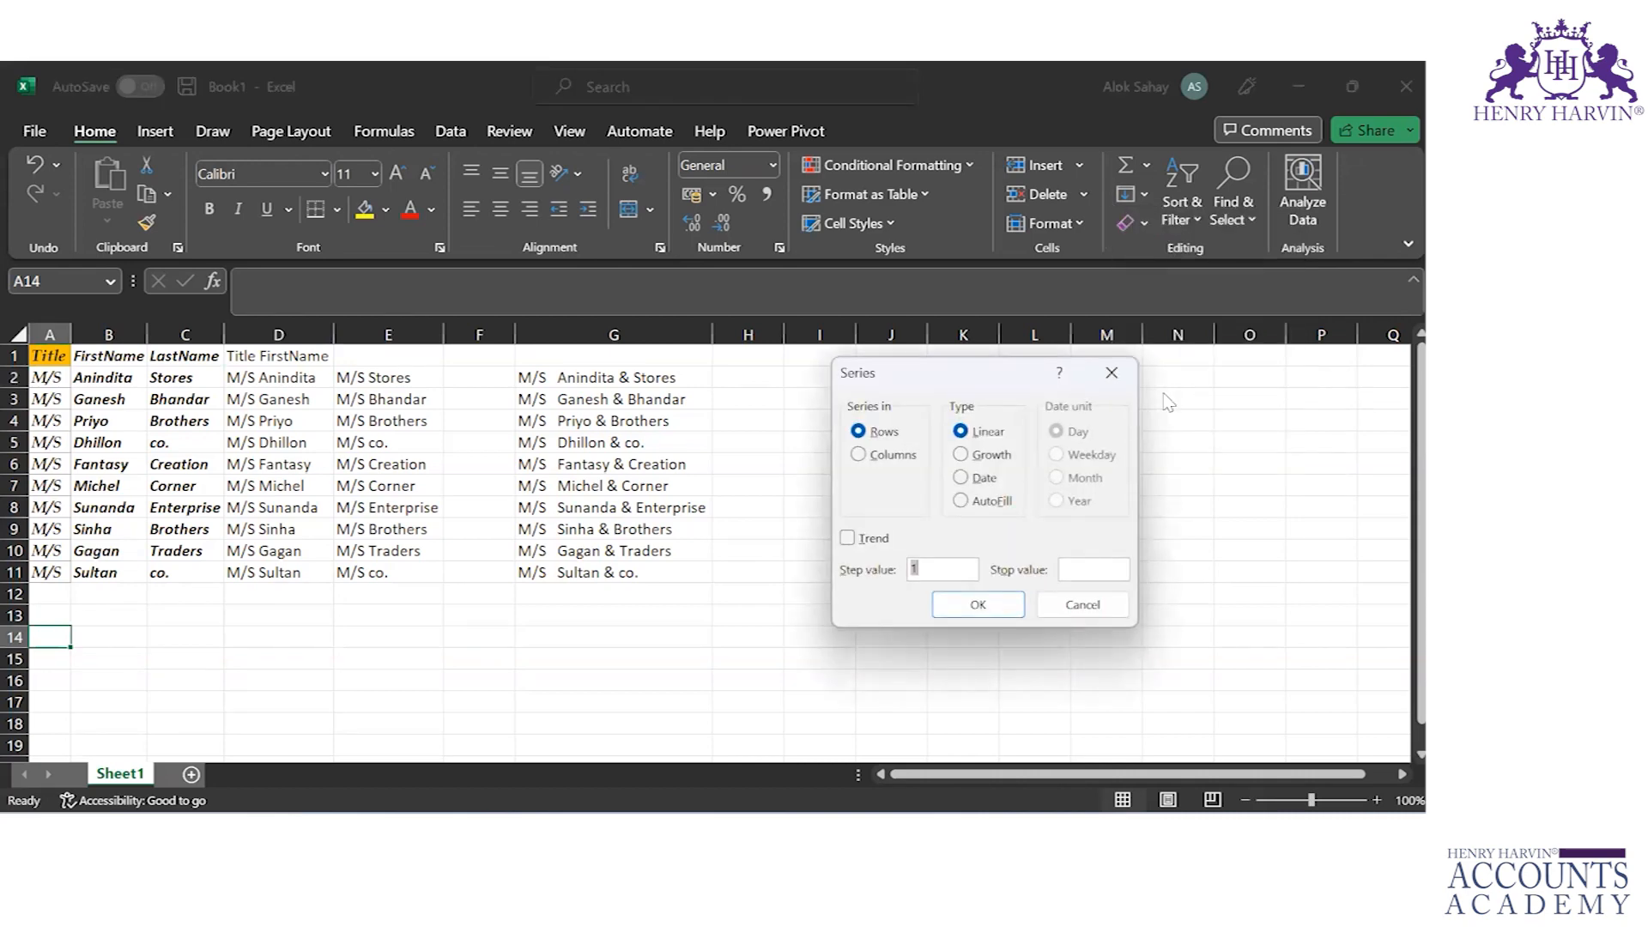
click(860, 458)
click(857, 432)
click(979, 456)
click(1066, 574)
click(961, 479)
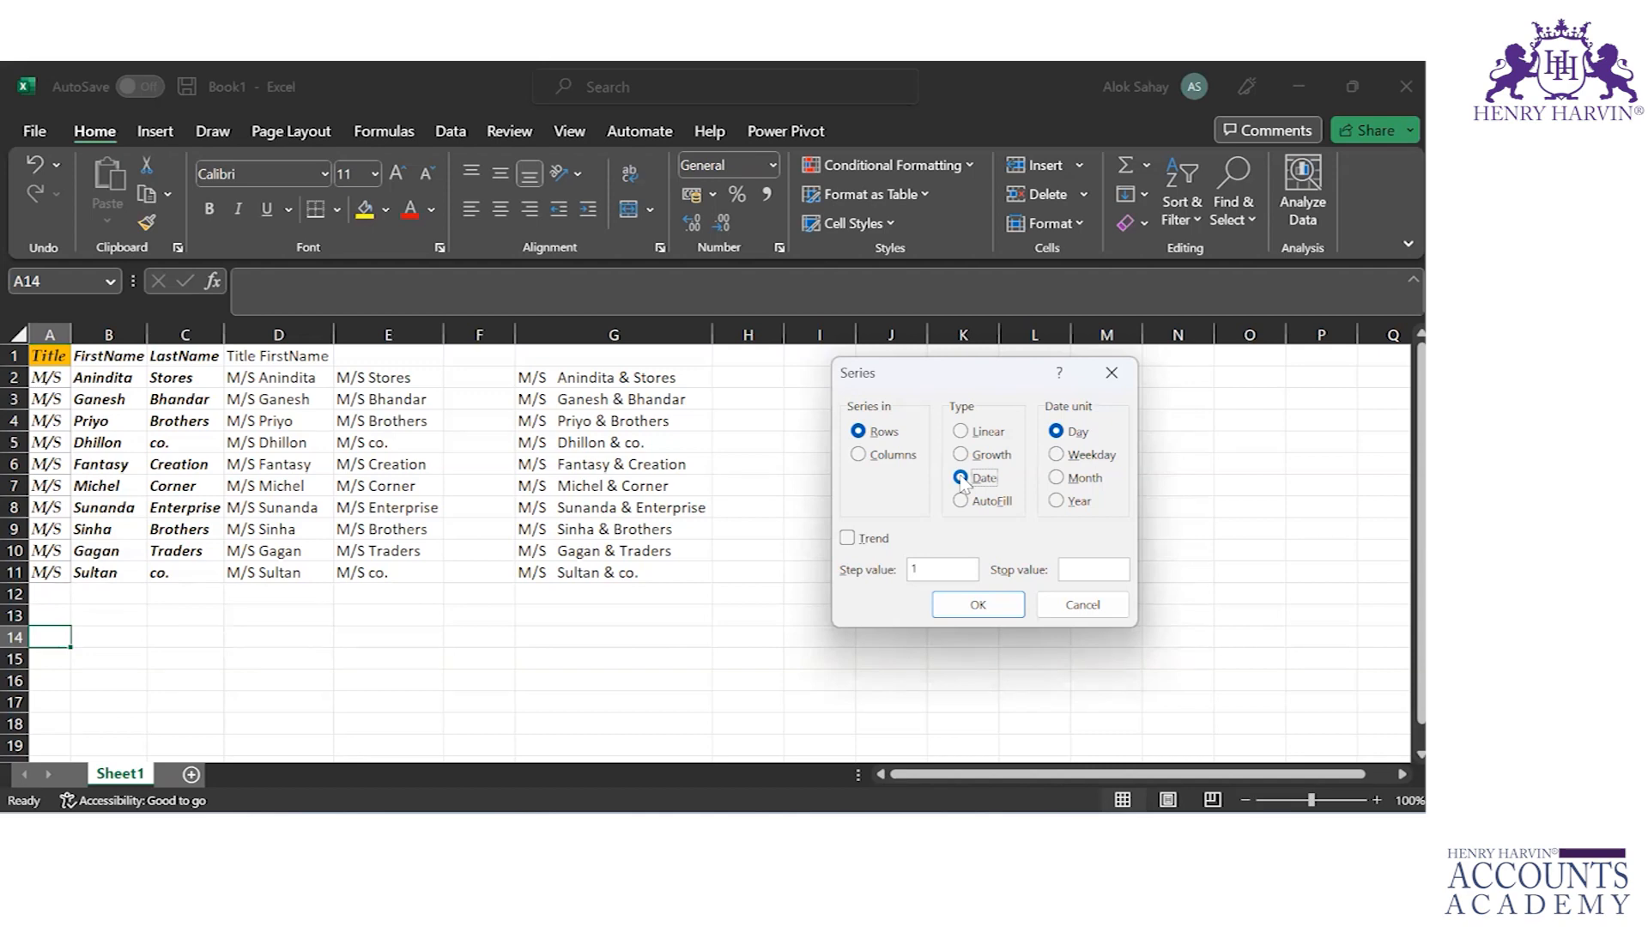
key(Return)
Step: Enter 1 in B14 and fill a linear series from it along the row with step value 1 and stop value 30
key(Right)
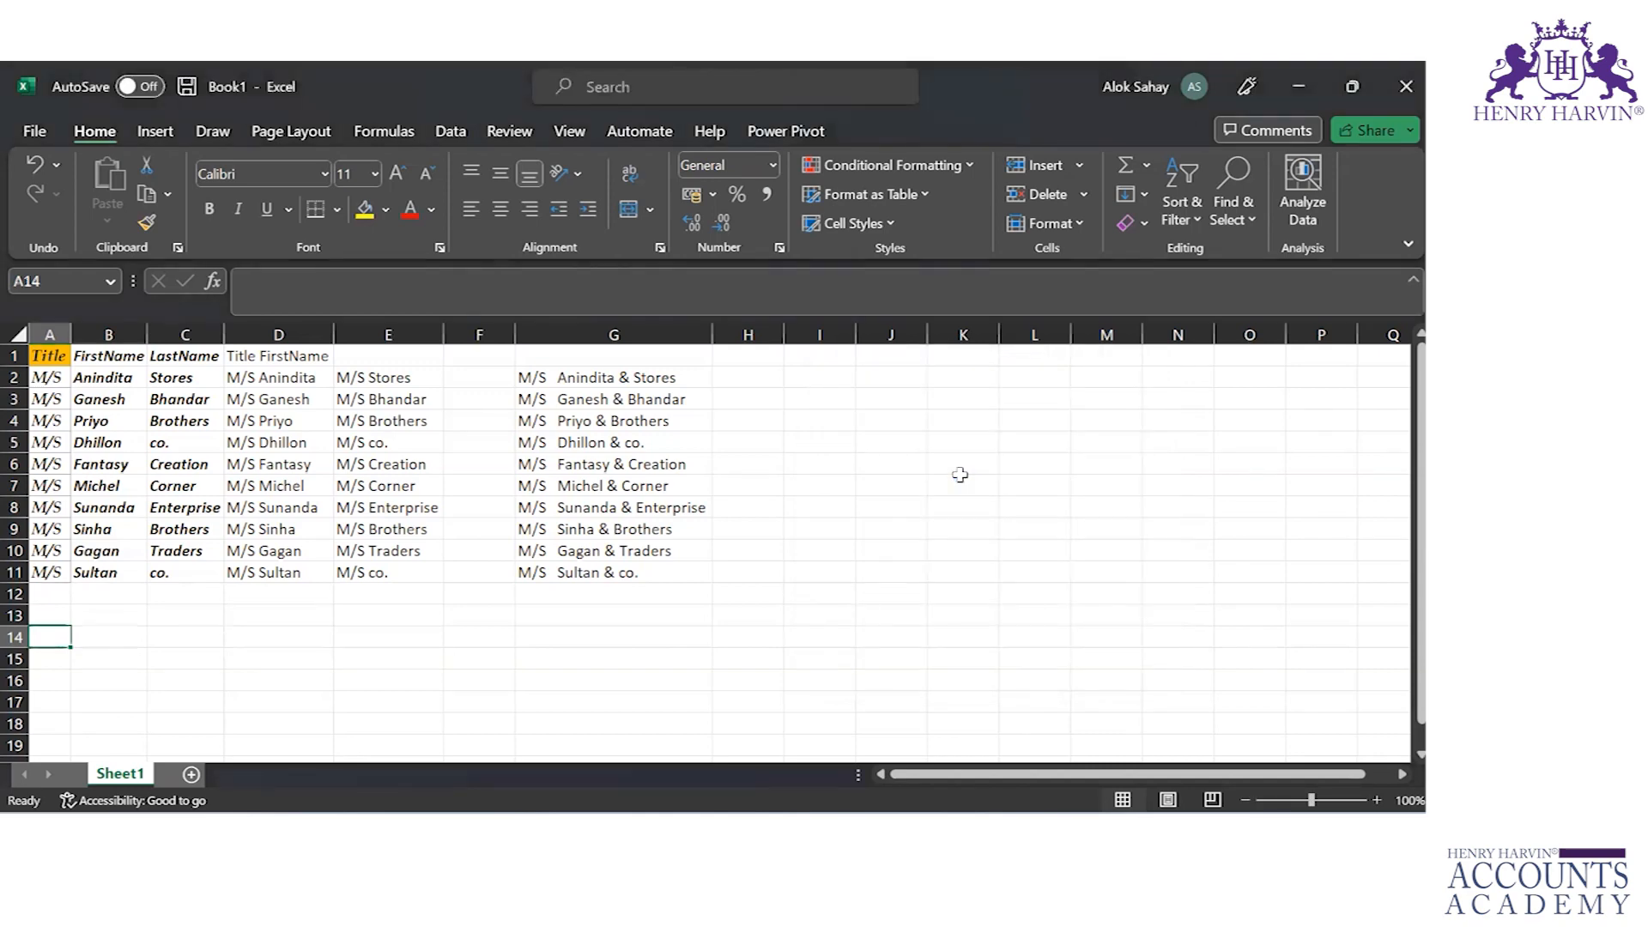
text(1)
key(ctrl+Return)
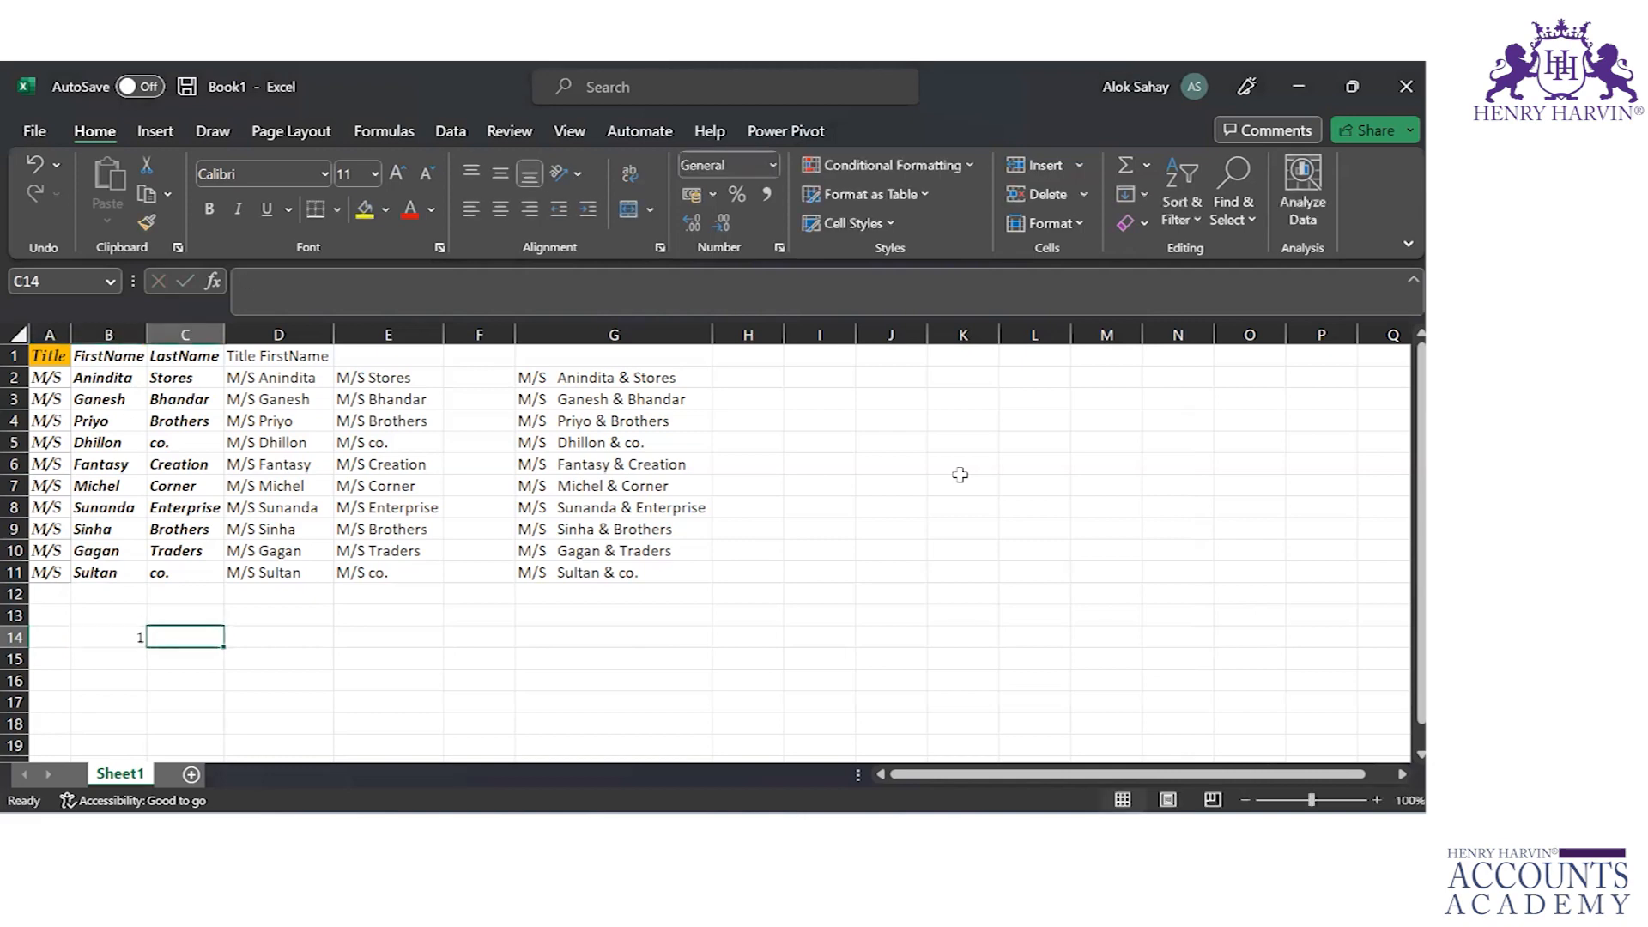
click(1146, 190)
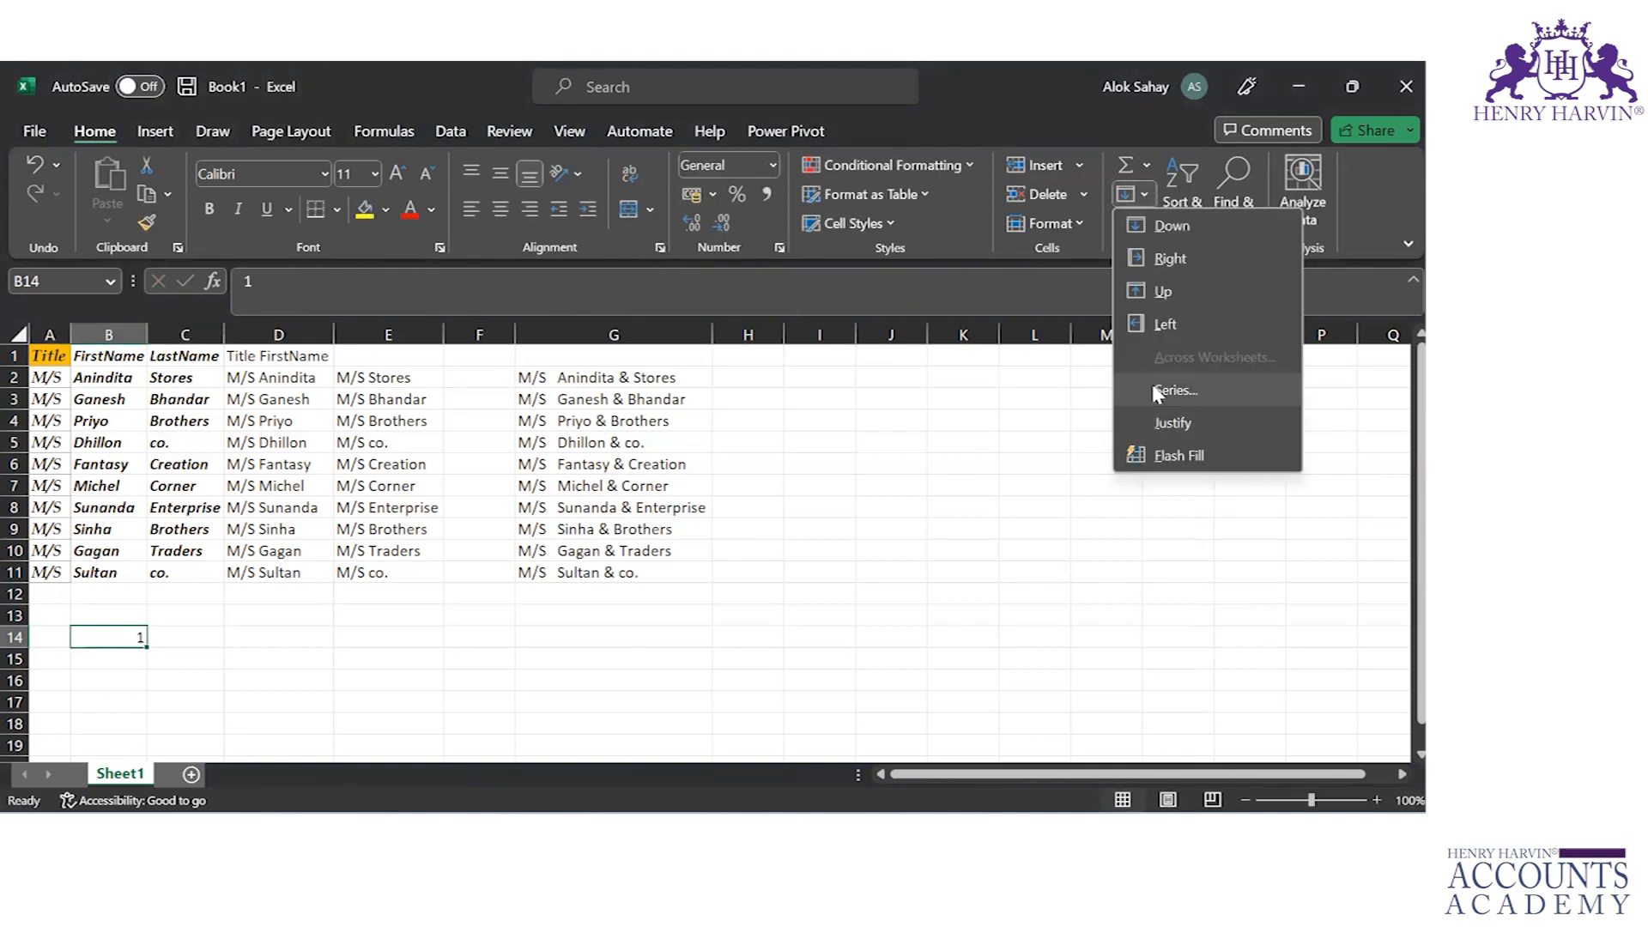
click(1174, 391)
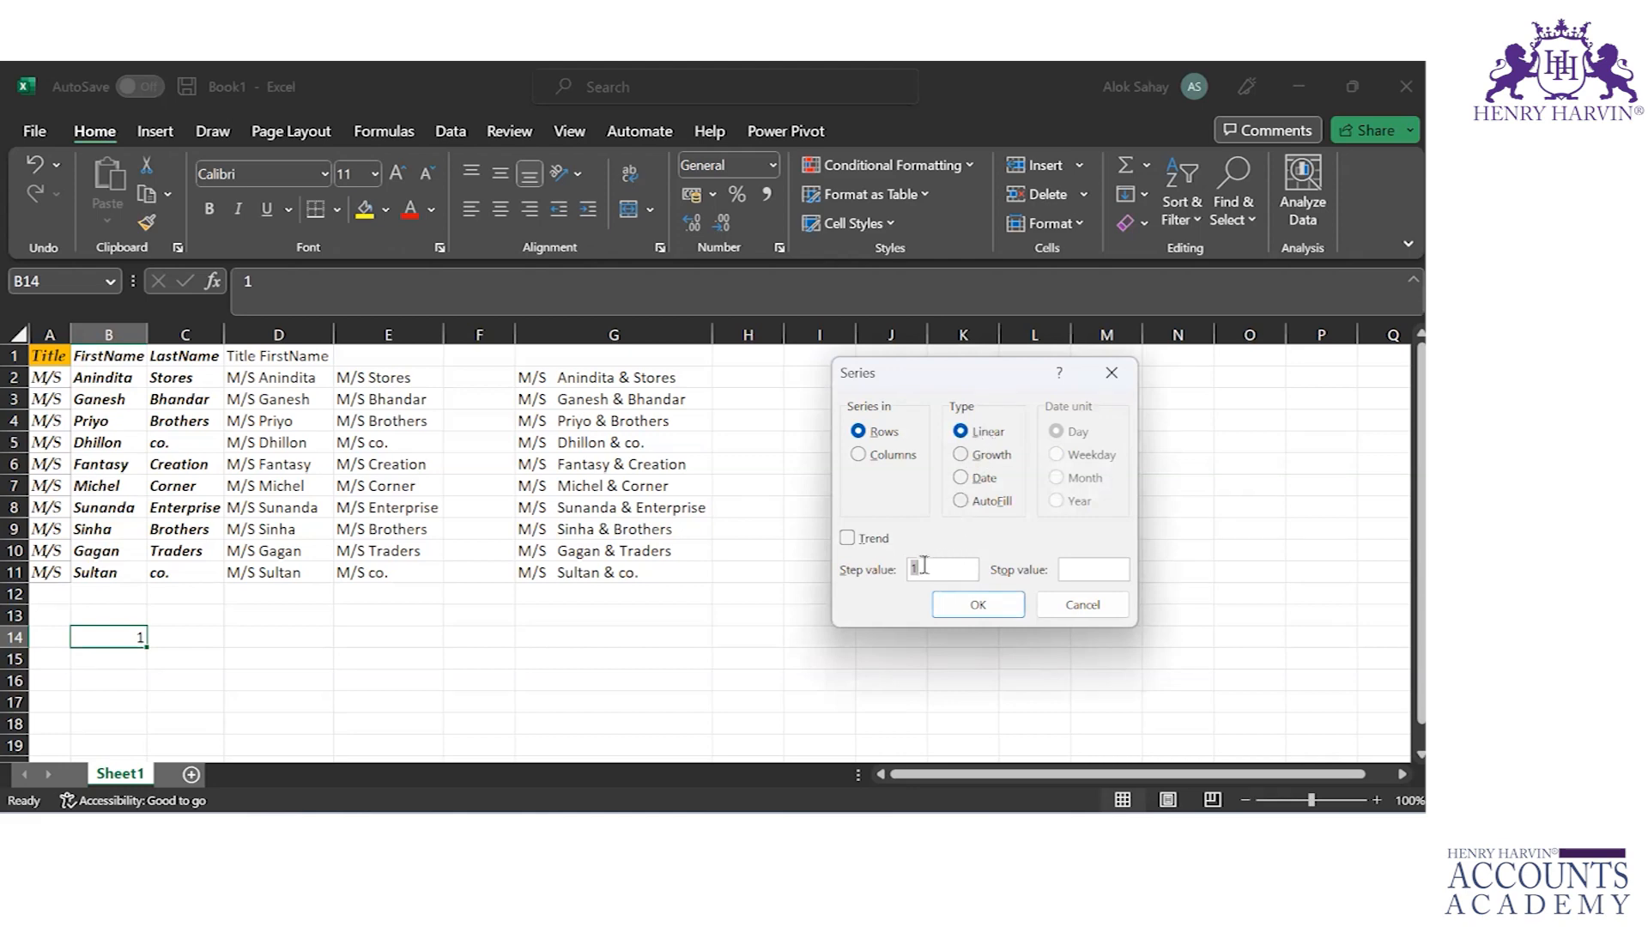
click(1082, 567)
text(30)
click(1002, 591)
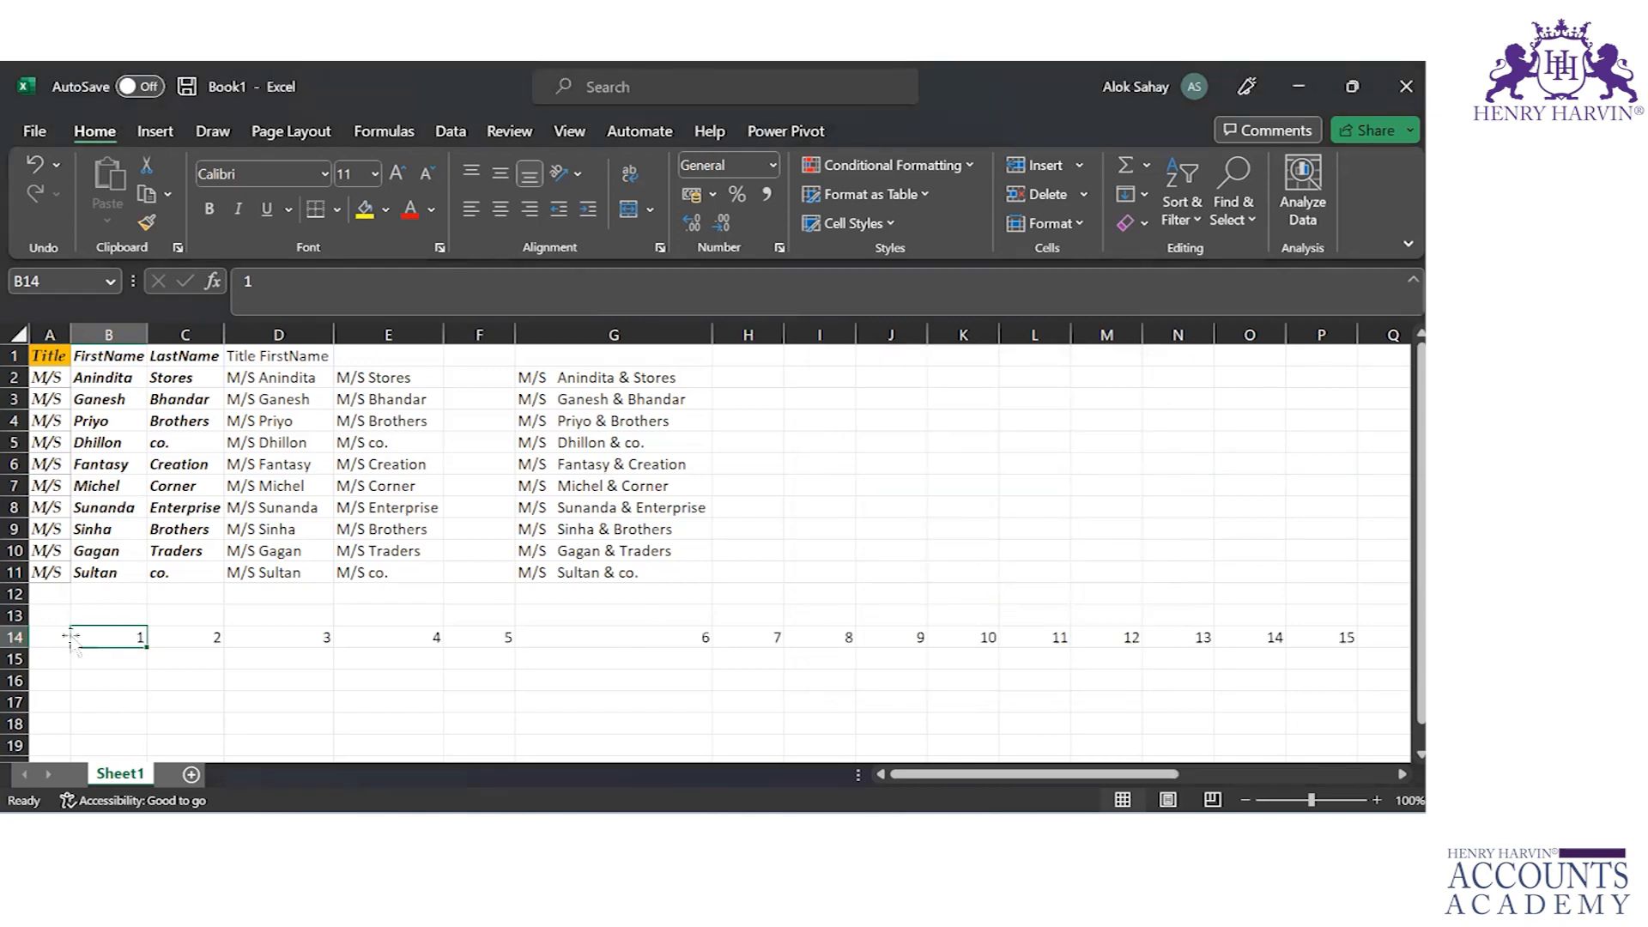
Step: Review the filled number series in row 14 from its first to its last cell, ending on B14
click(15, 637)
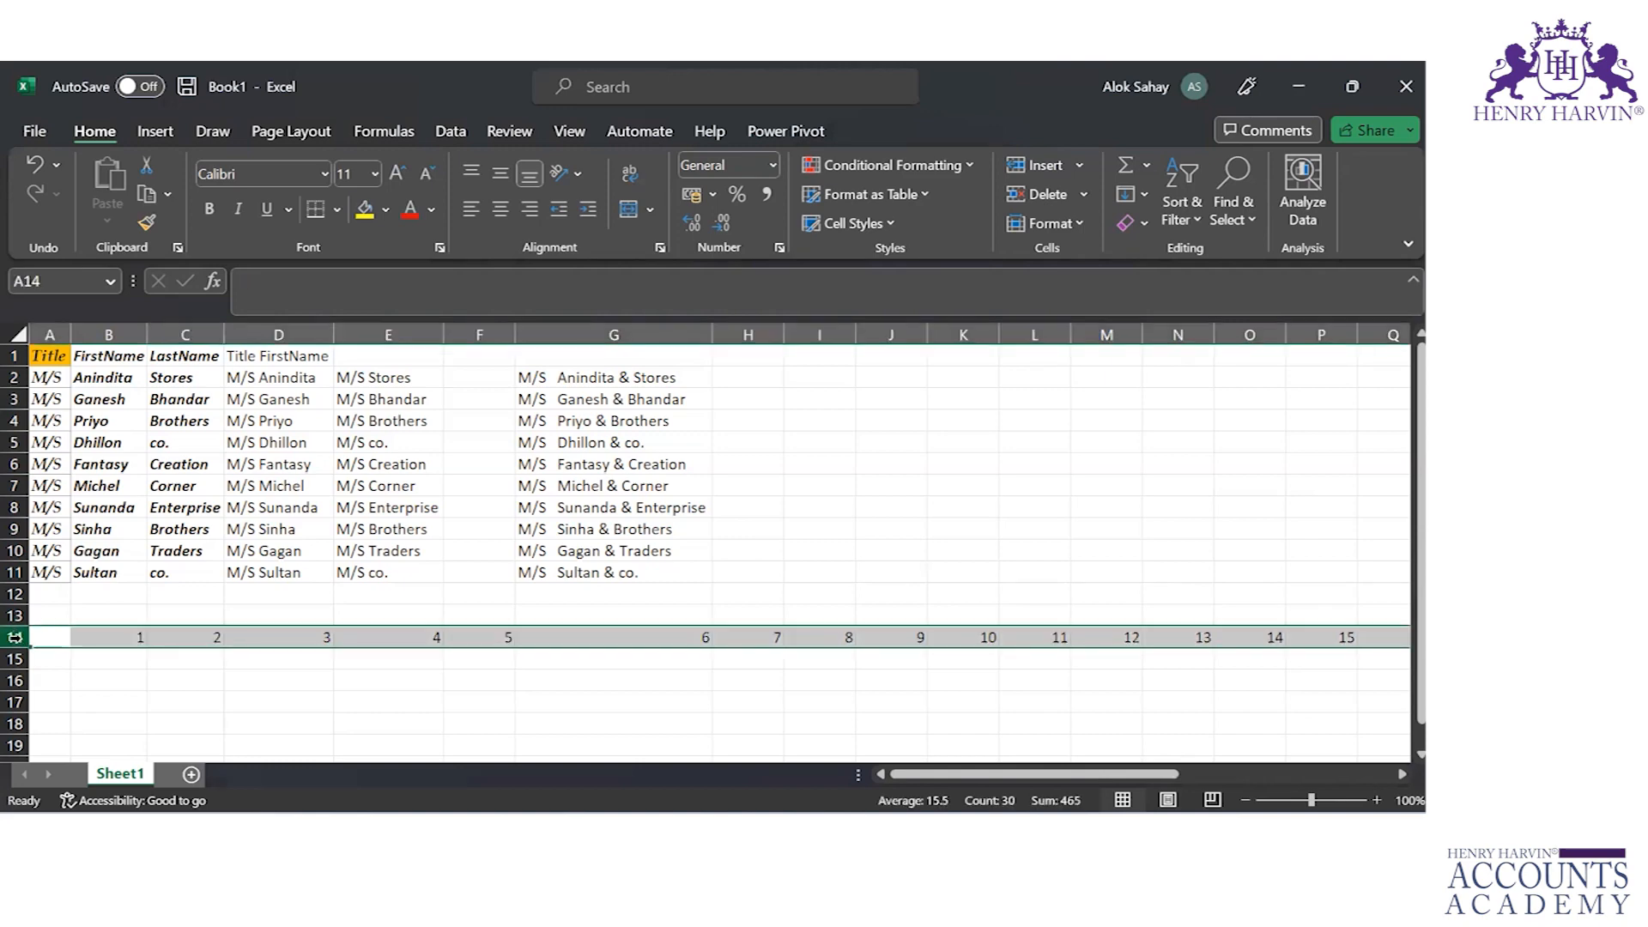
click(112, 638)
key(ctrl+Right)
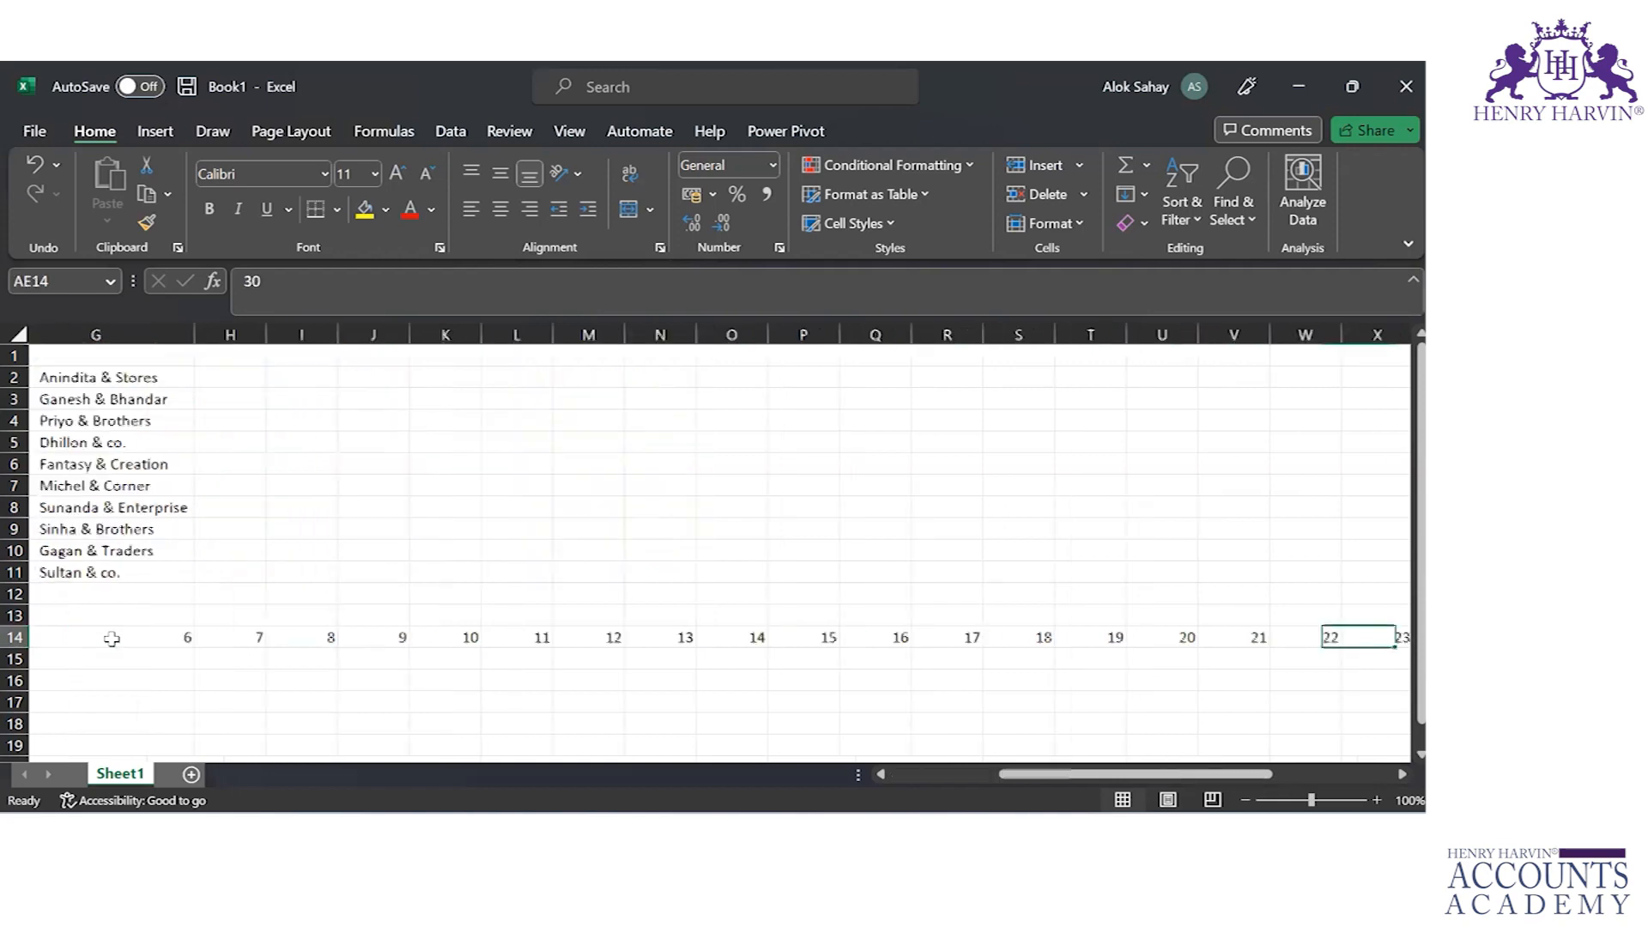
key(ctrl+Left)
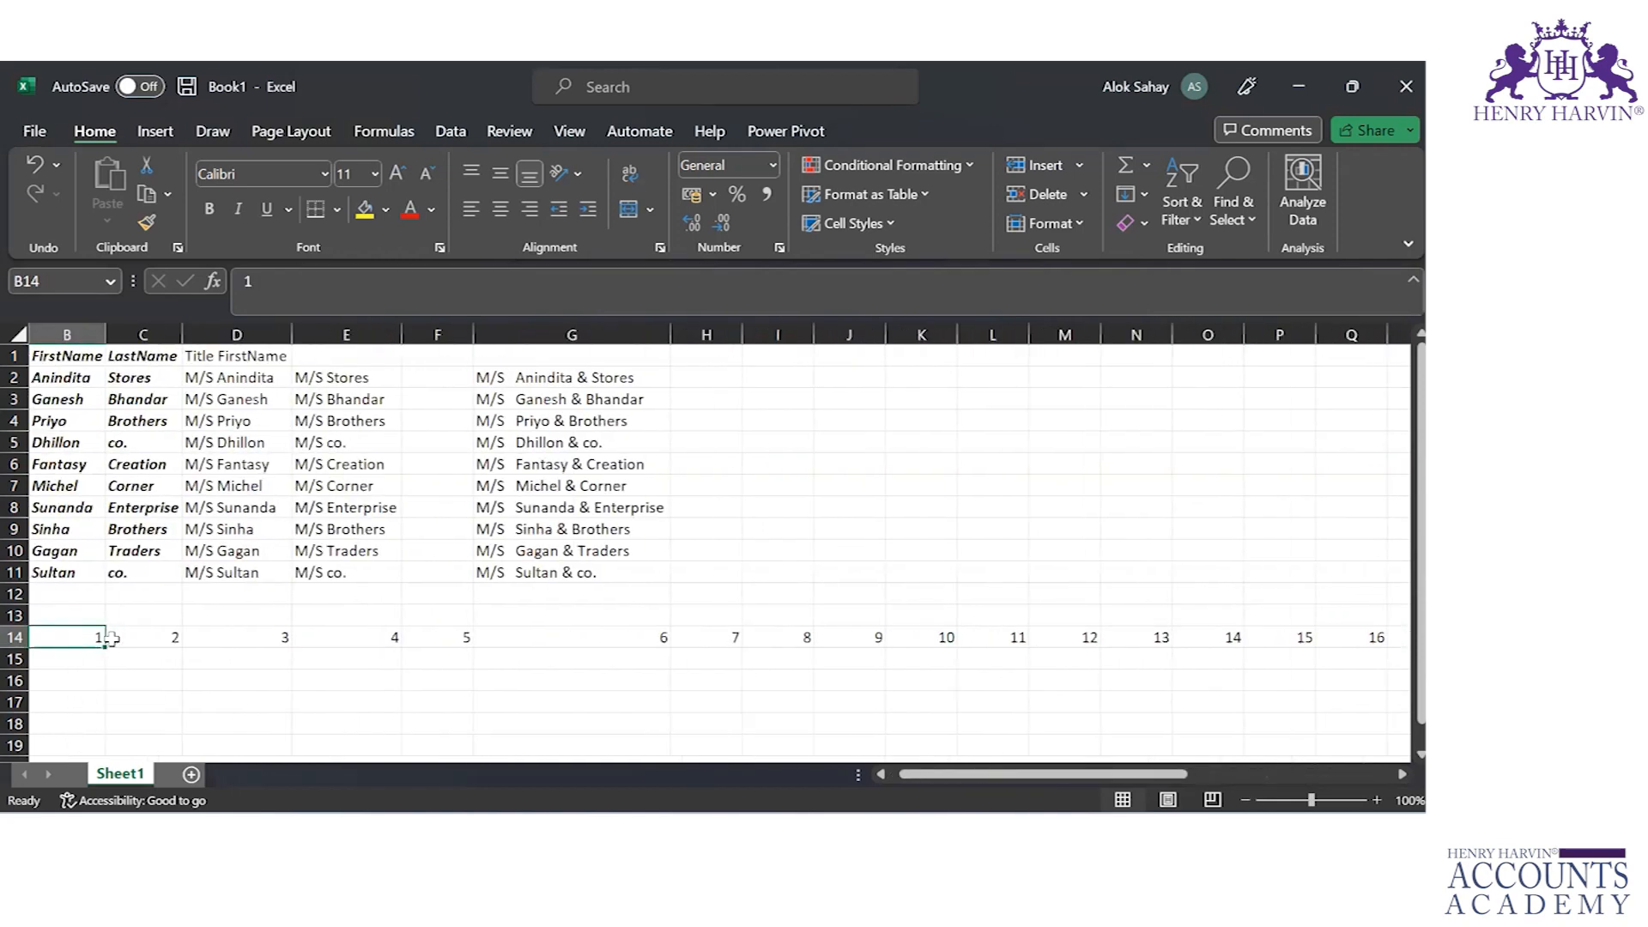
key(Left)
key(Right)
key(Right)
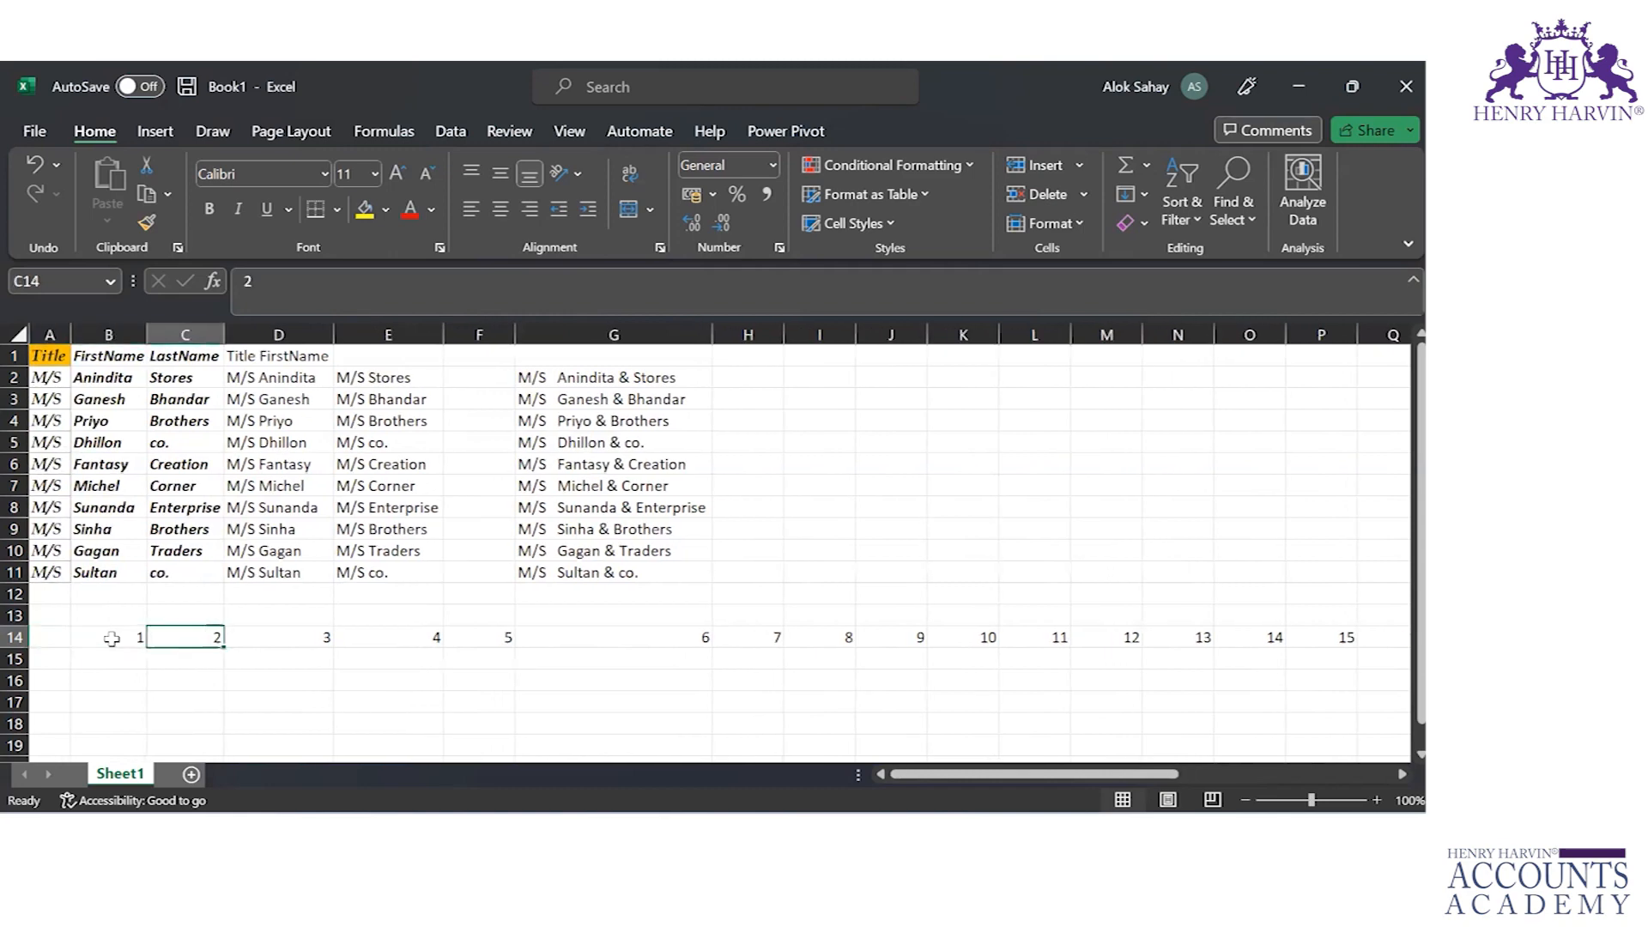
key(Left)
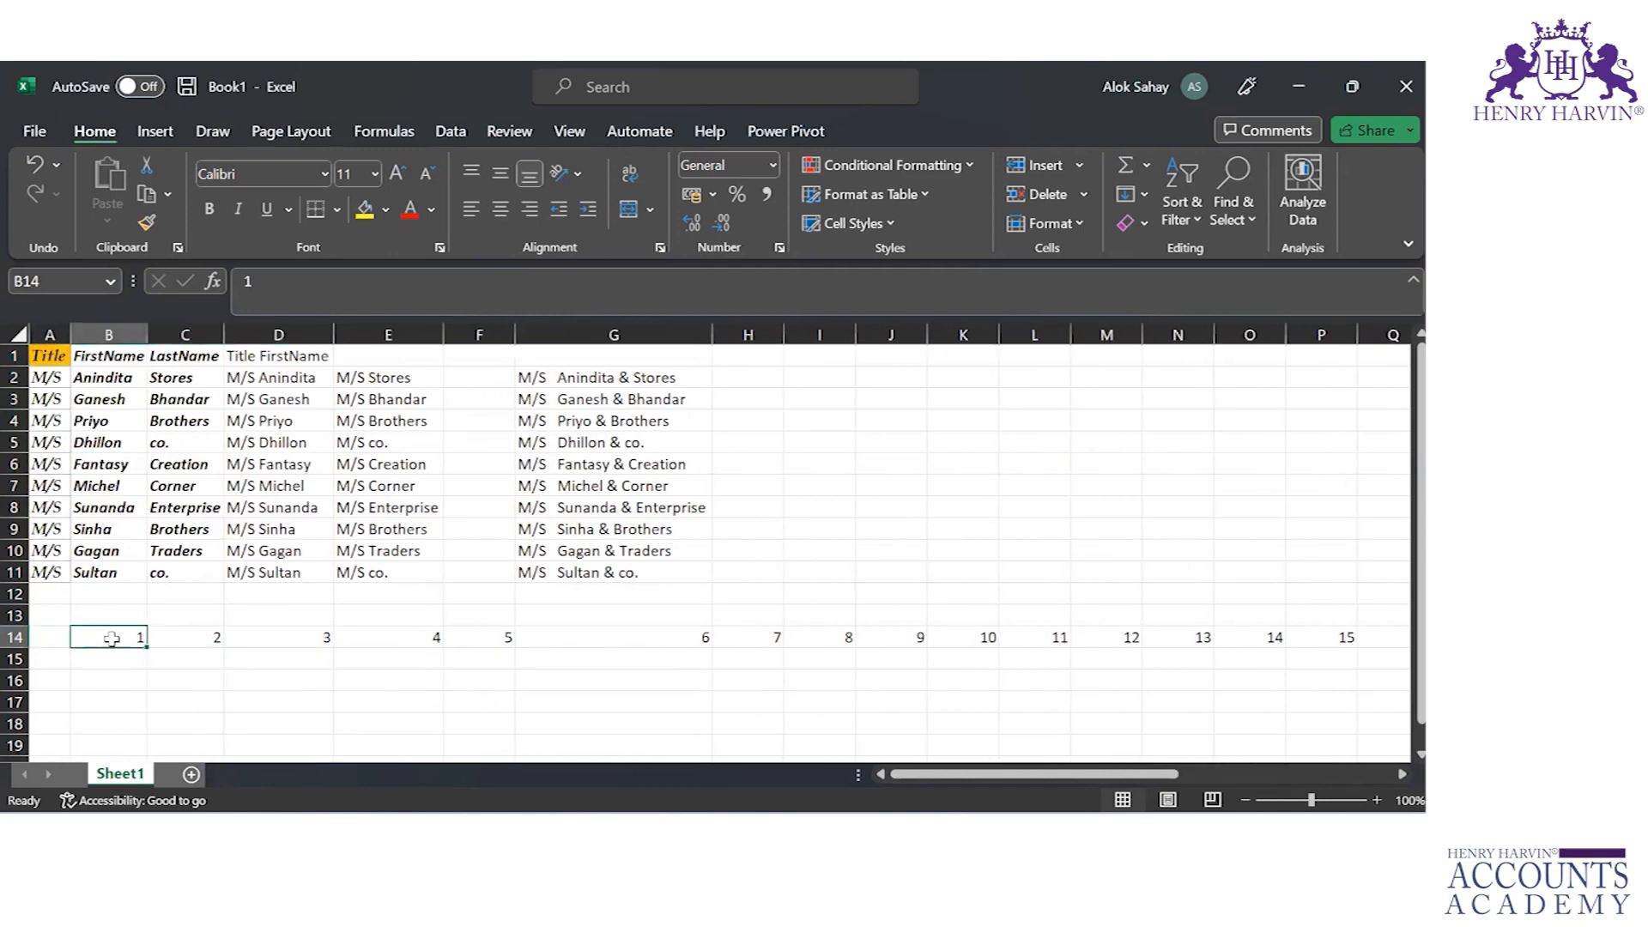
Step: Fill a growth series down column B from B14 with step value 2 and stop value 100
click(1144, 194)
click(1172, 395)
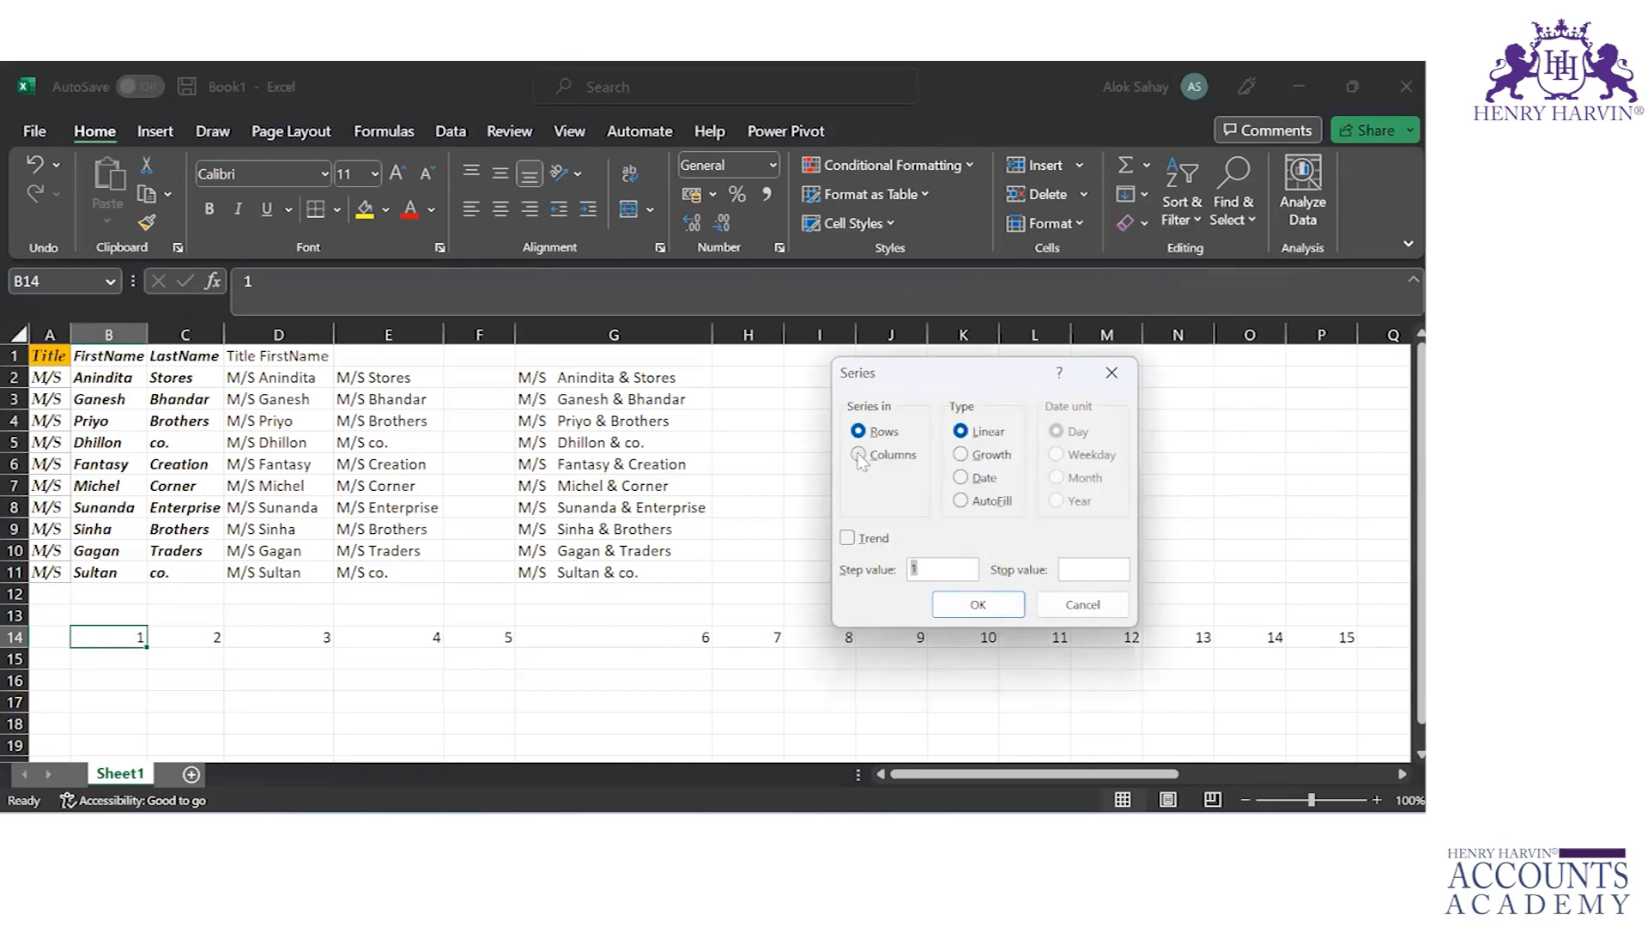
click(860, 456)
click(982, 462)
click(920, 572)
key(BackSpace)
text(2)
click(1086, 570)
text(100)
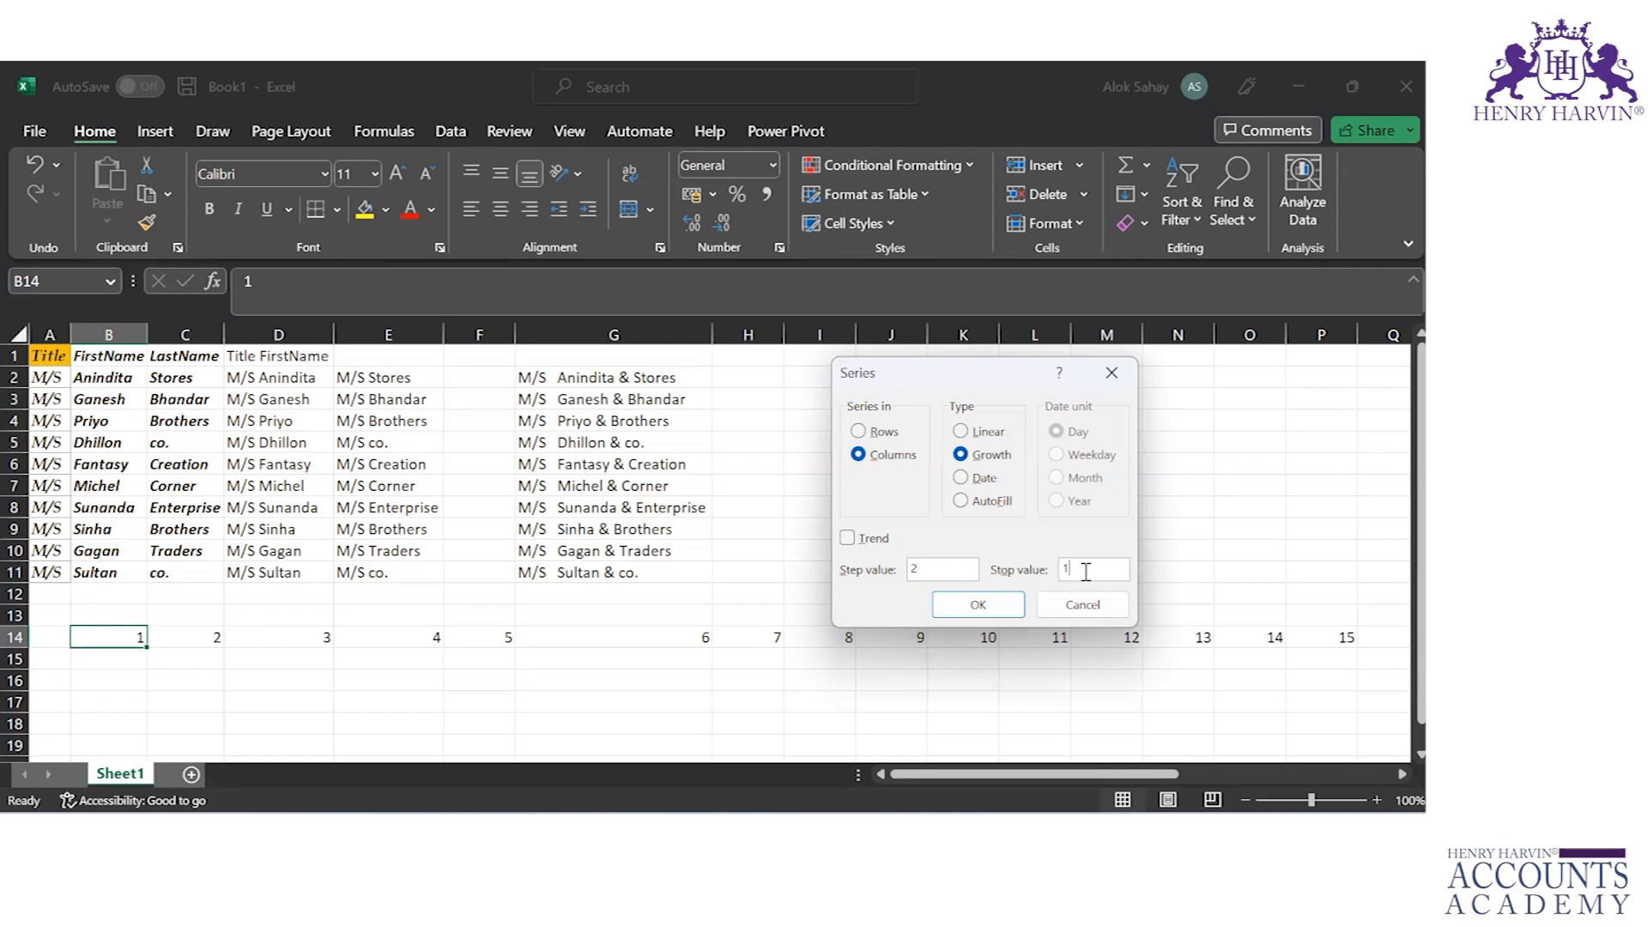
click(983, 604)
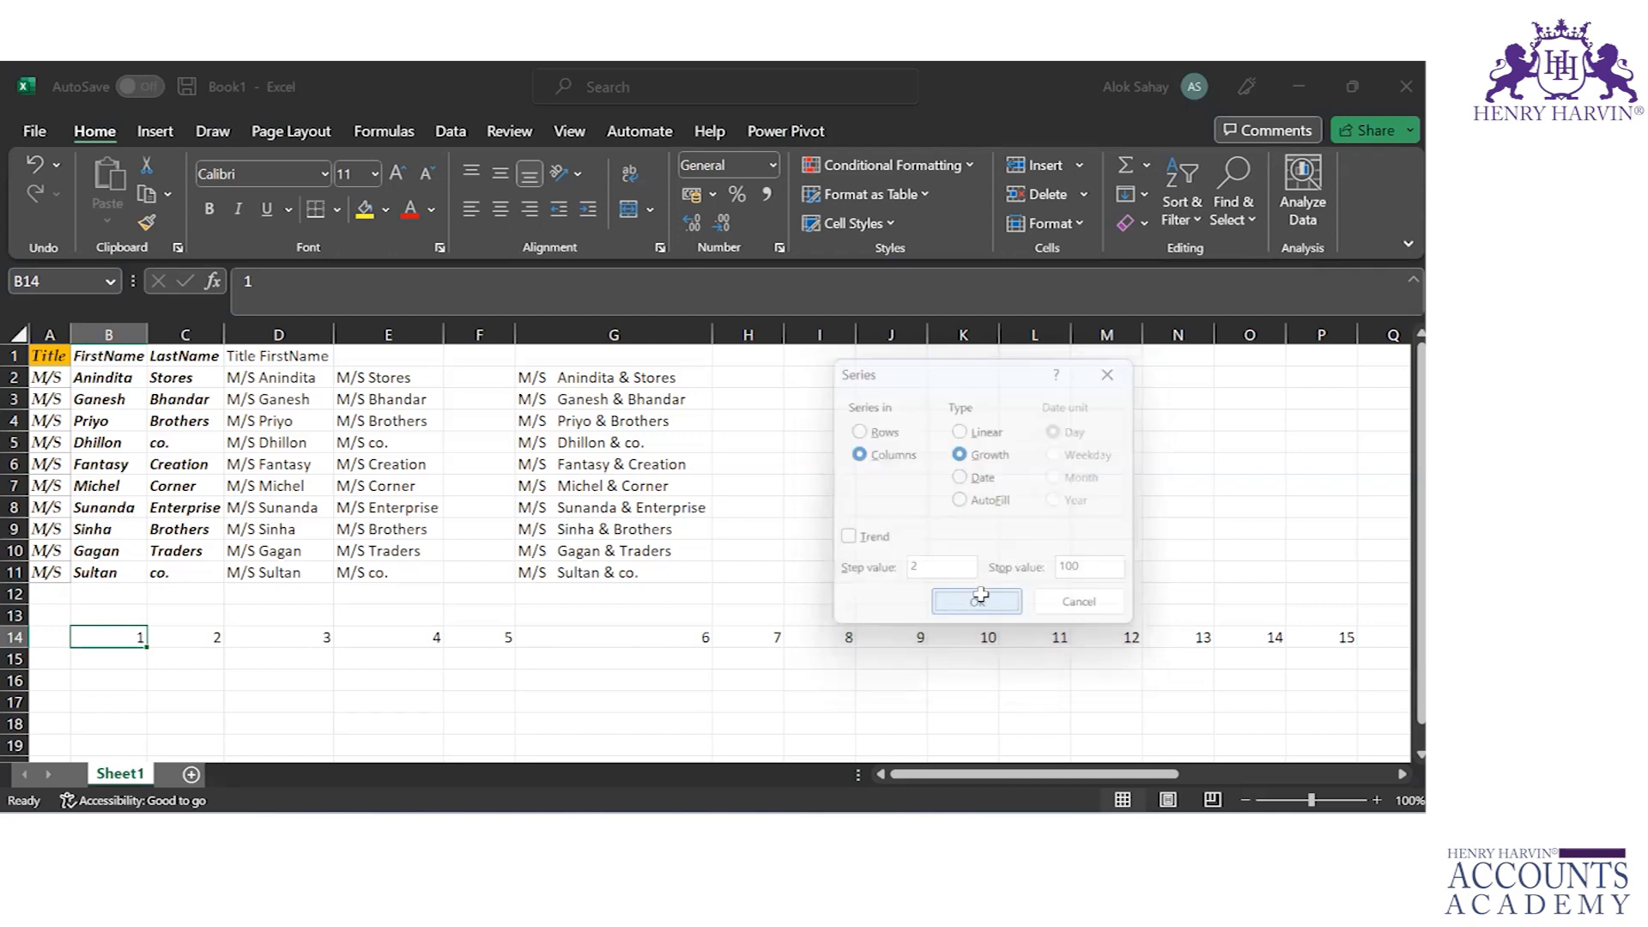
Step: Examine the growth series values in column B cell by cell from B15 to its end, and return to B14
click(125, 657)
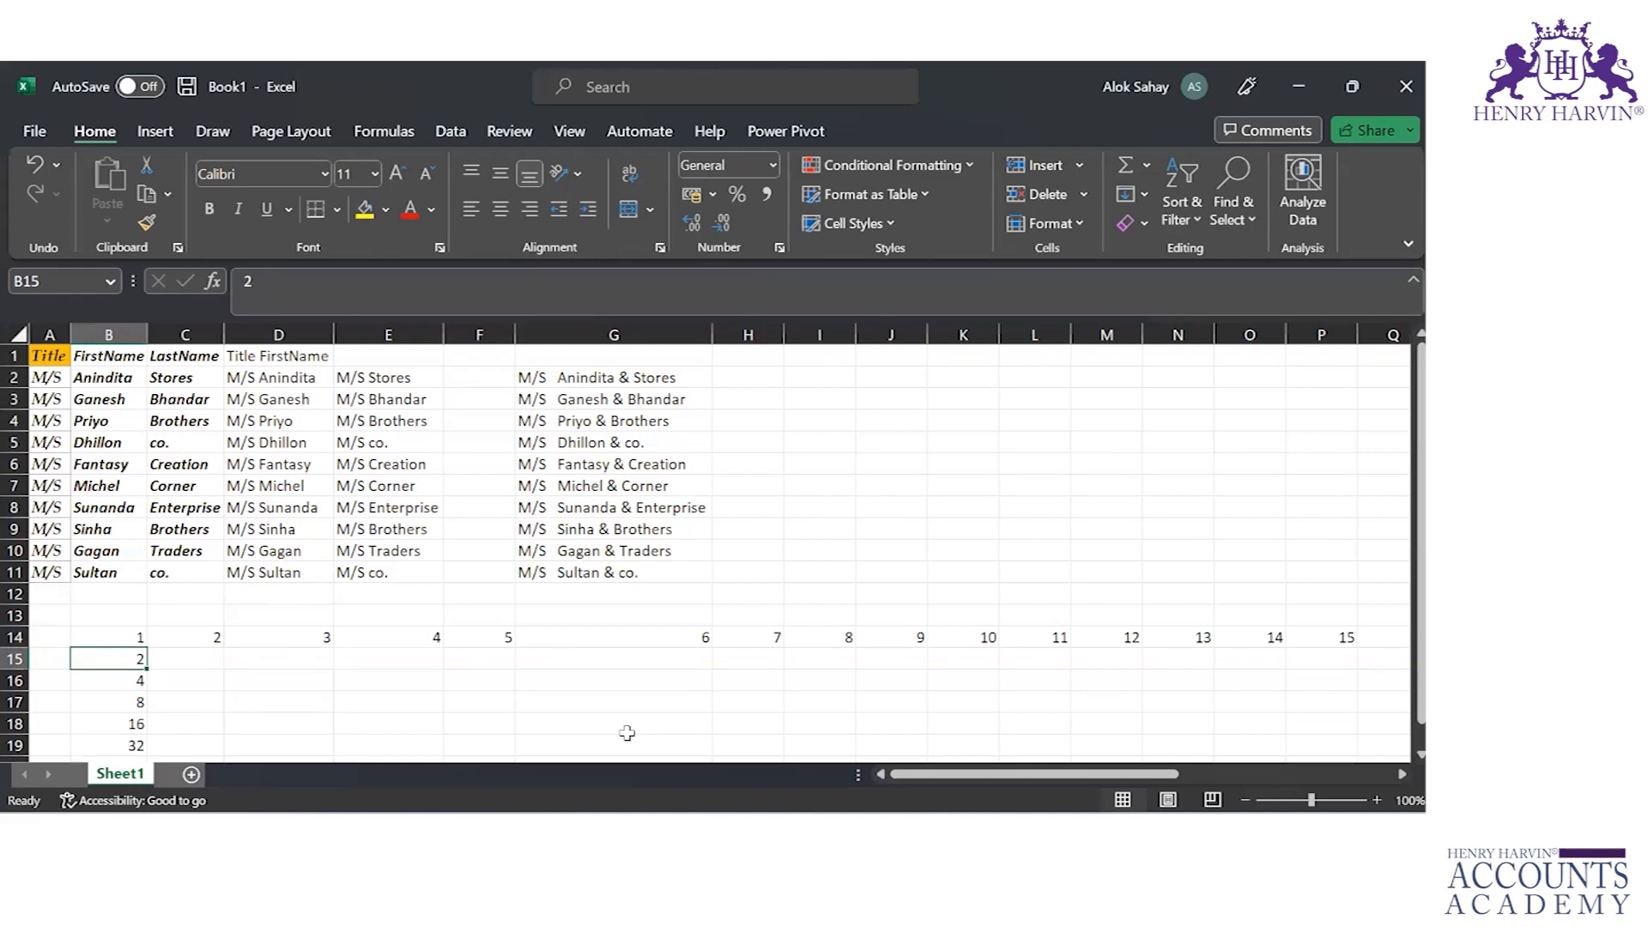
key(Down)
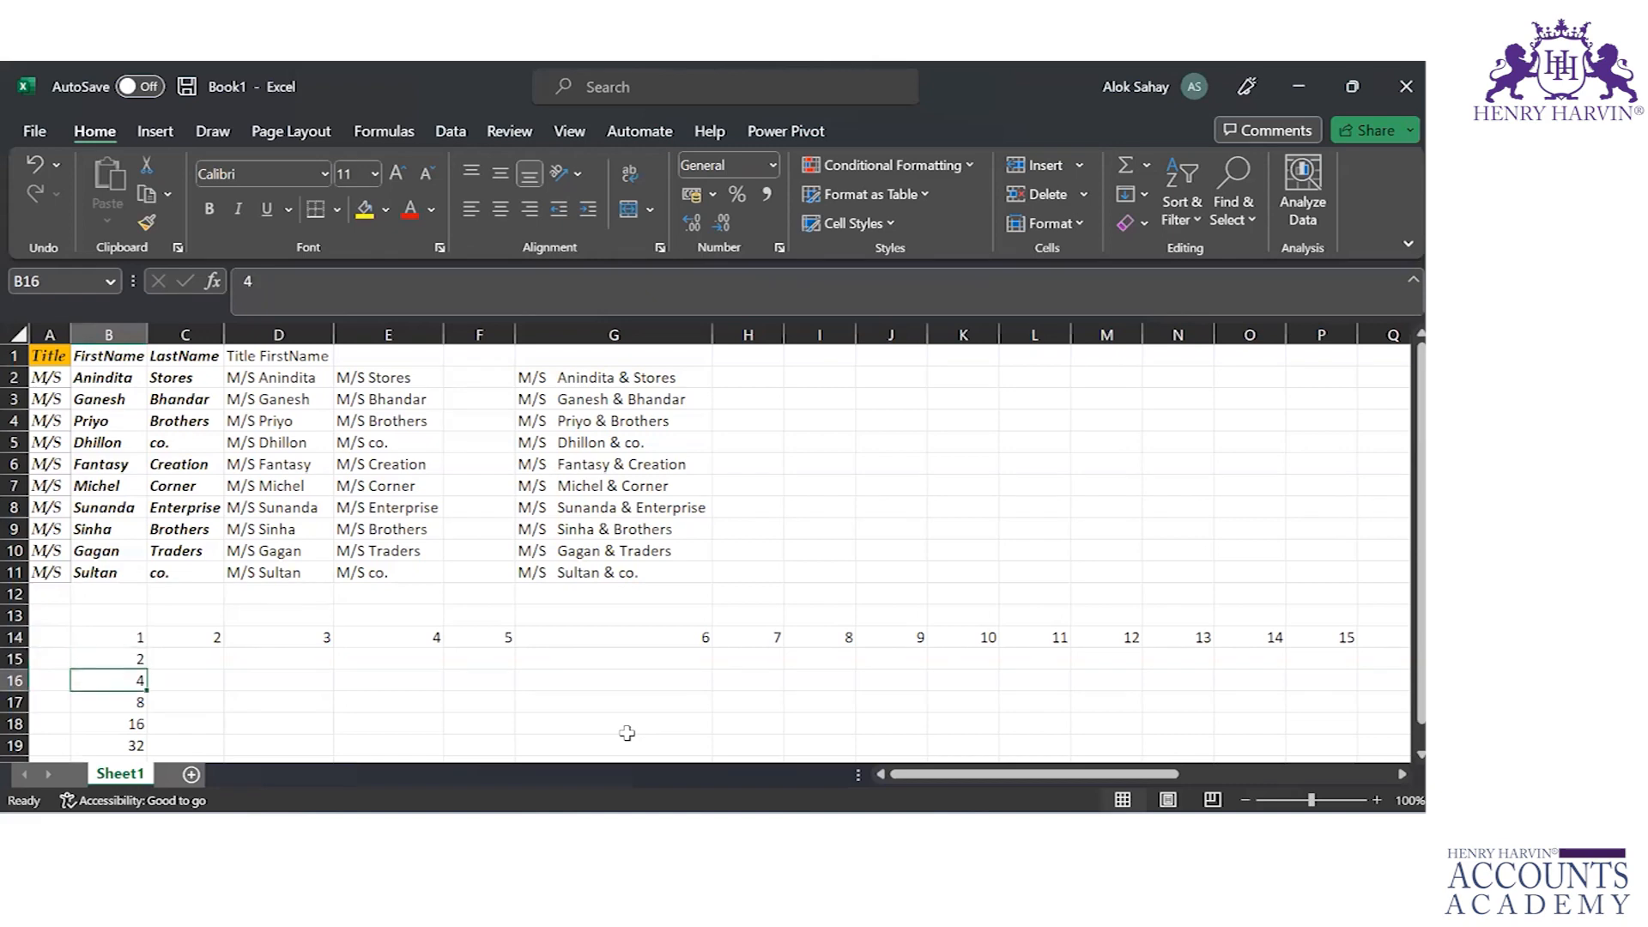
key(Down)
key(Down)
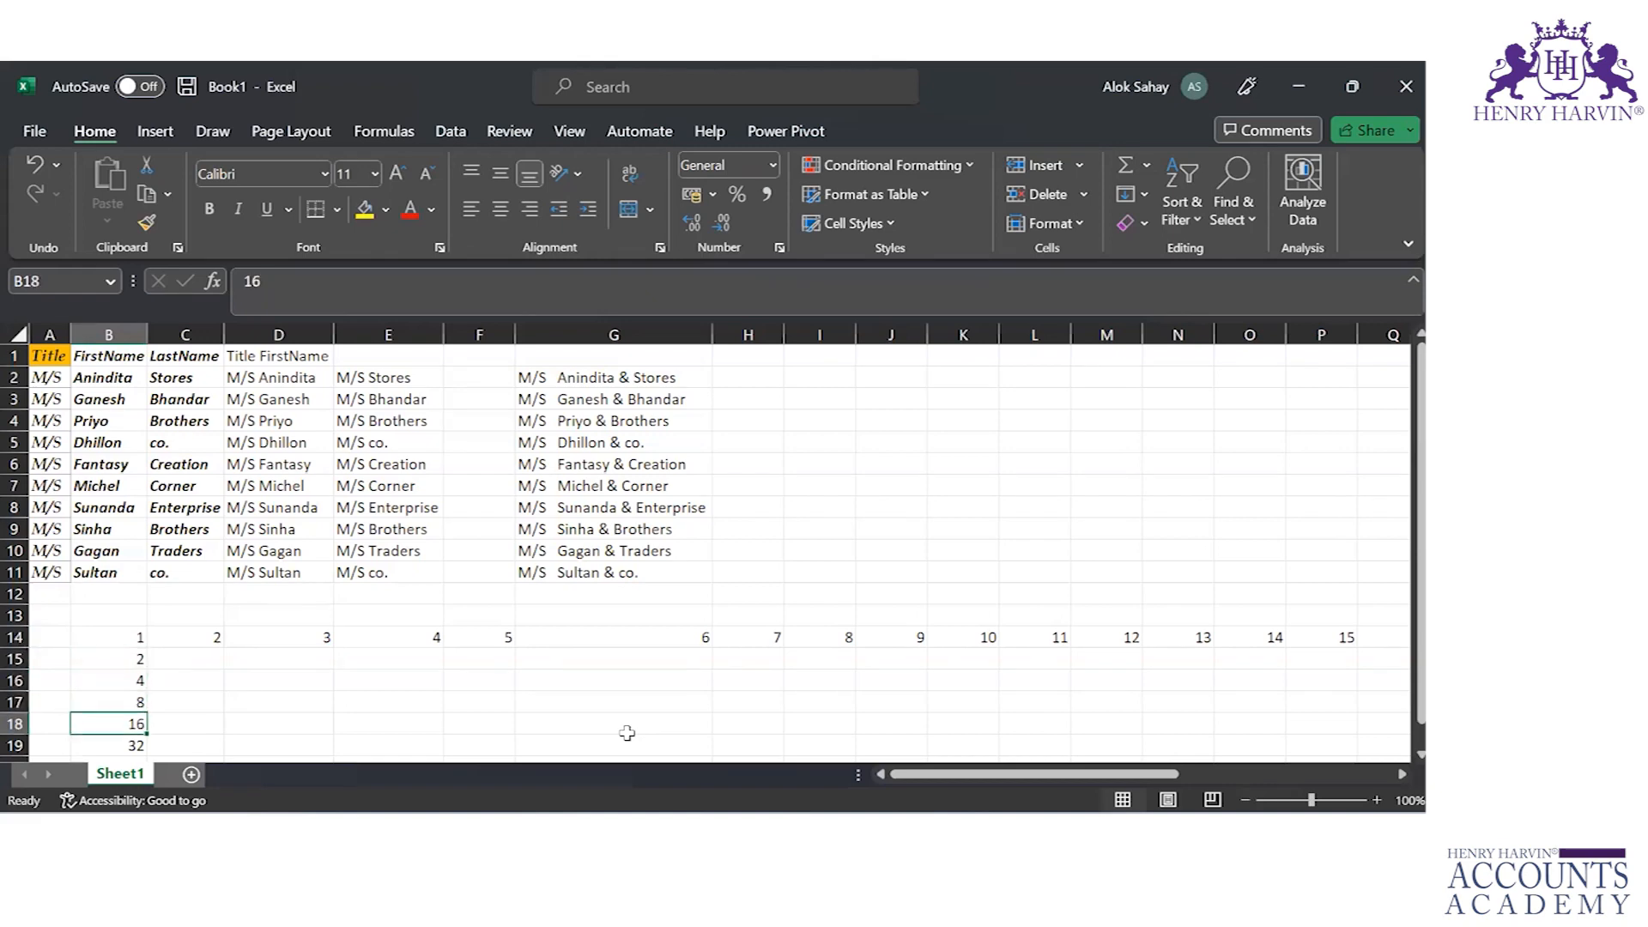
key(Down)
key(Down)
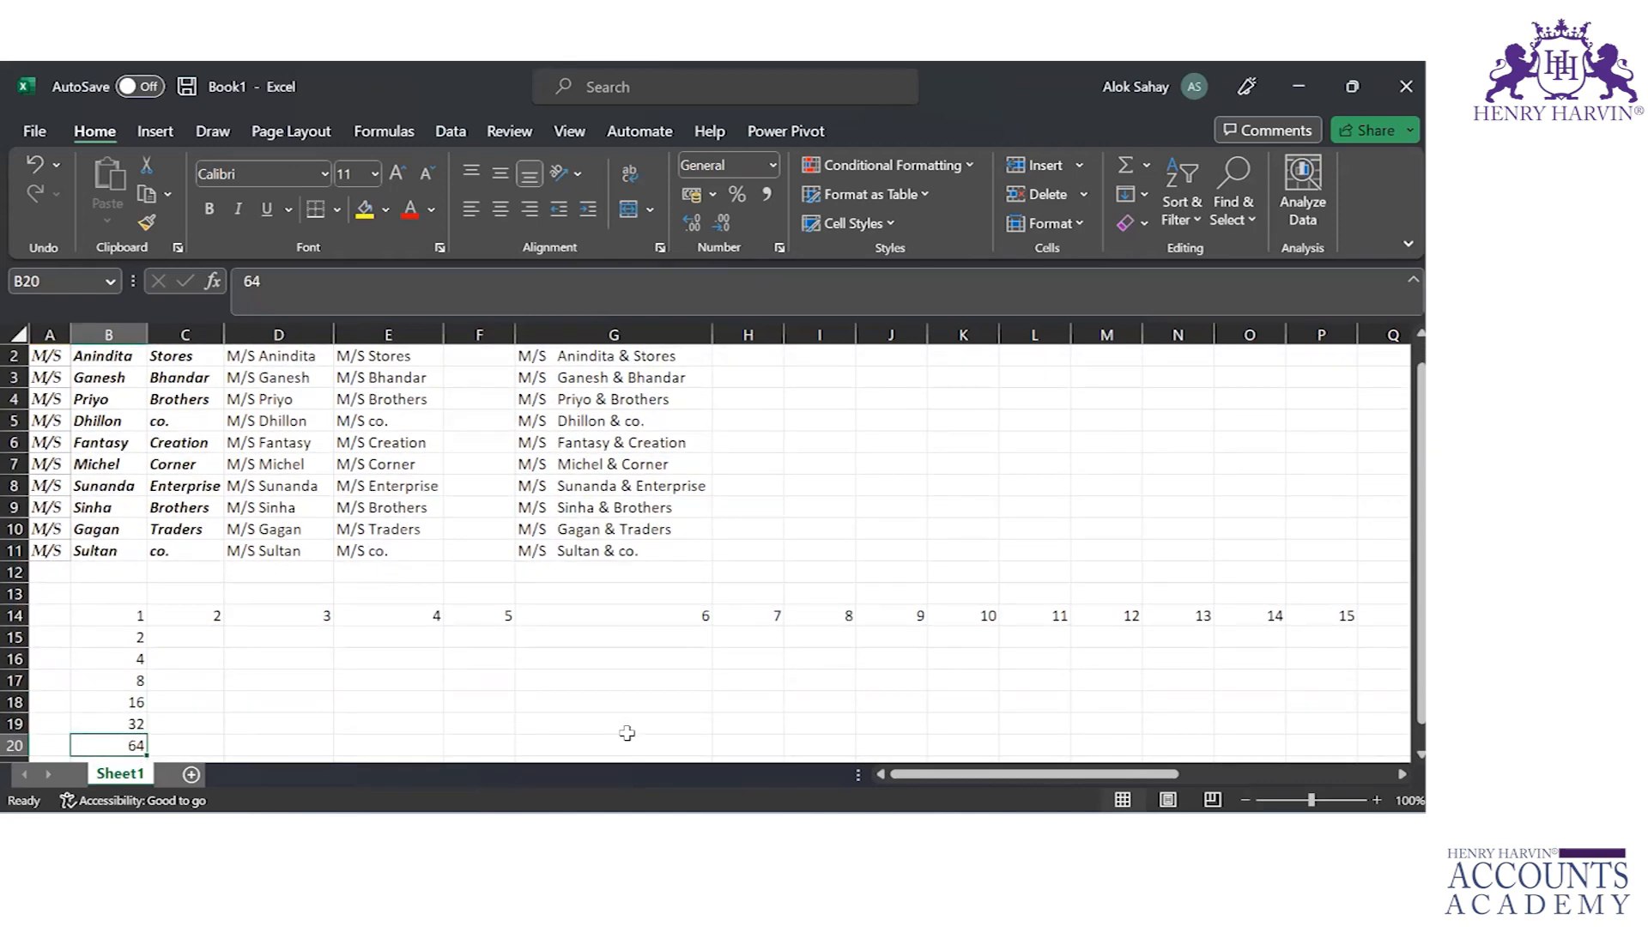
key(Down)
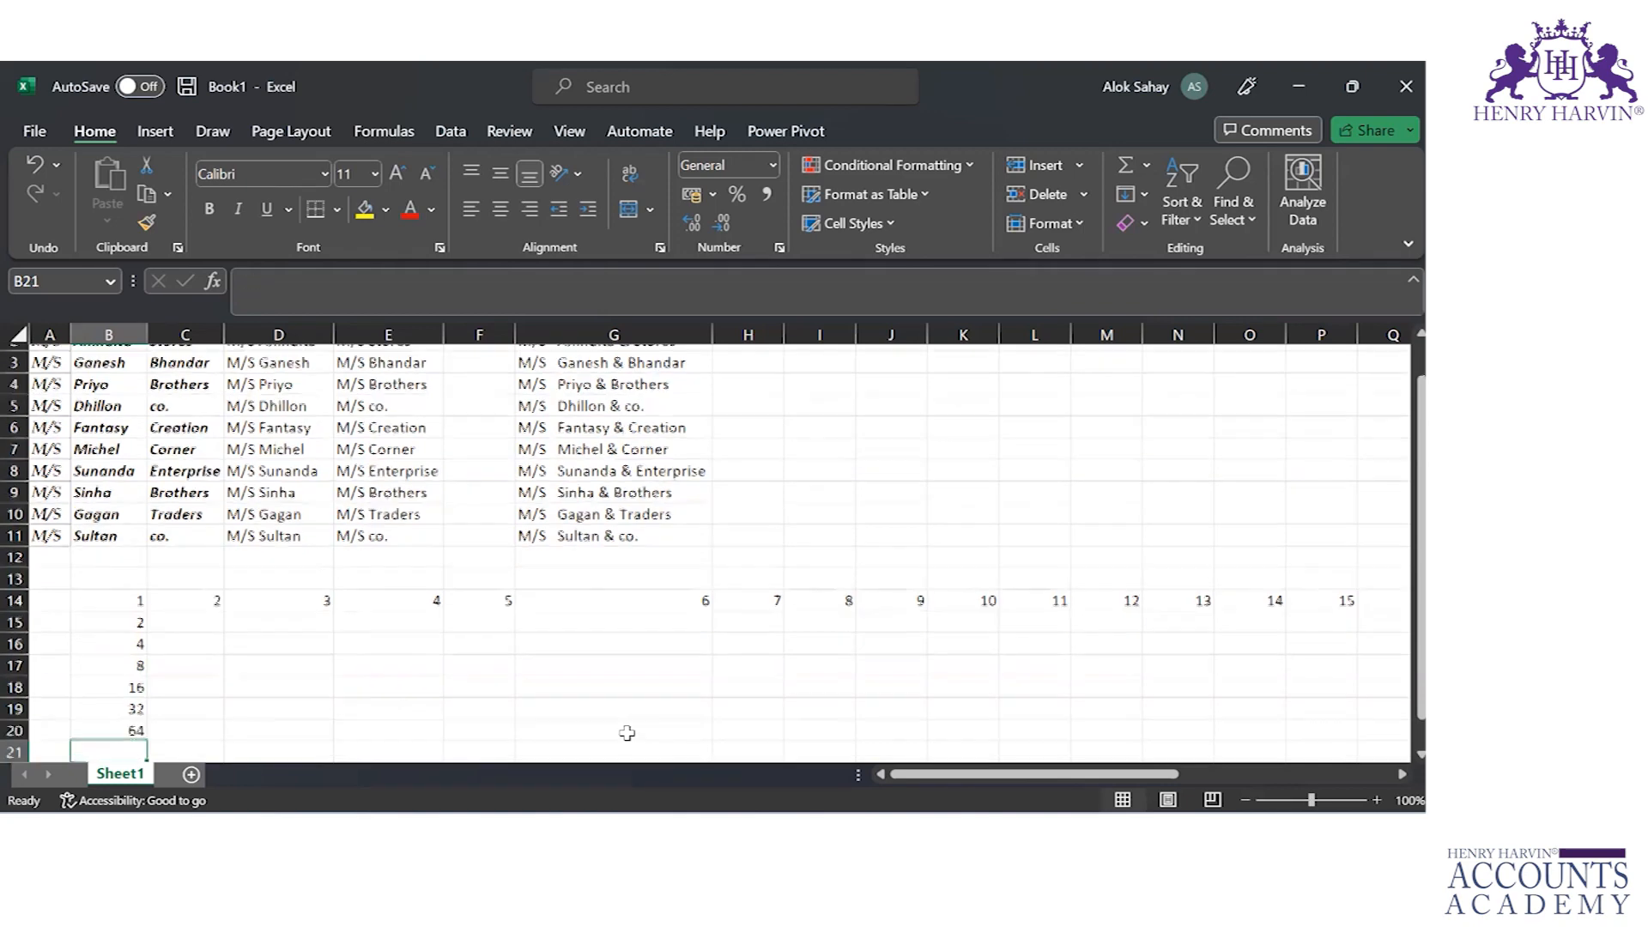
key(Down)
key(Up)
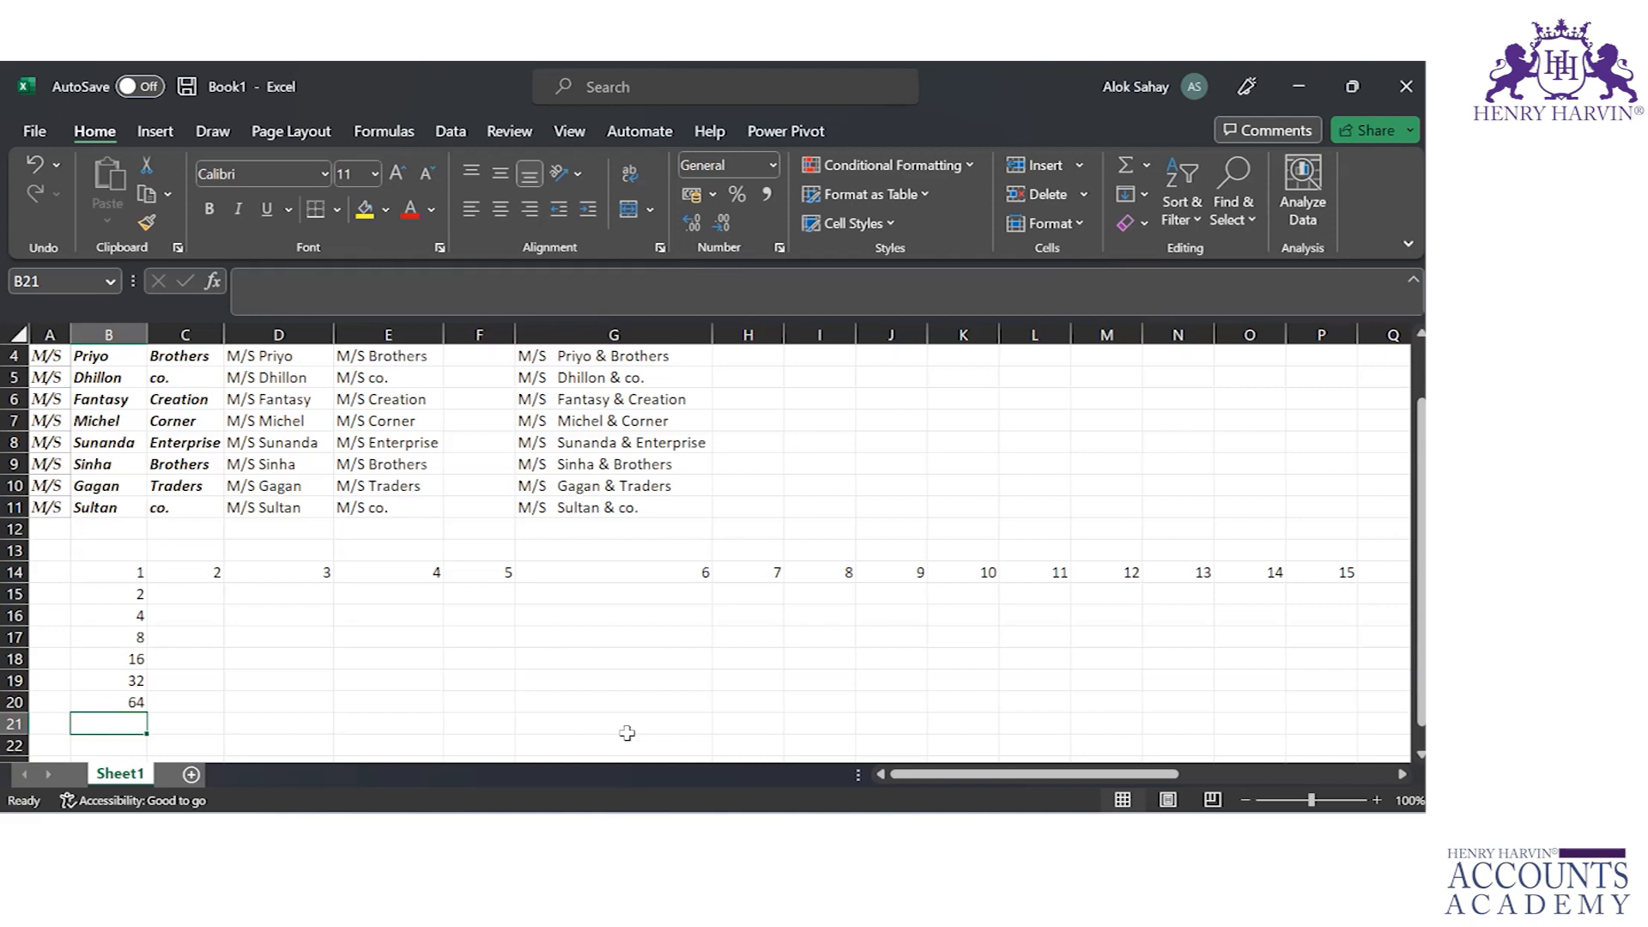
key(Up)
key(Up)
key(Up)
key(Up)
key(Up)
key(Up)
key(Up)
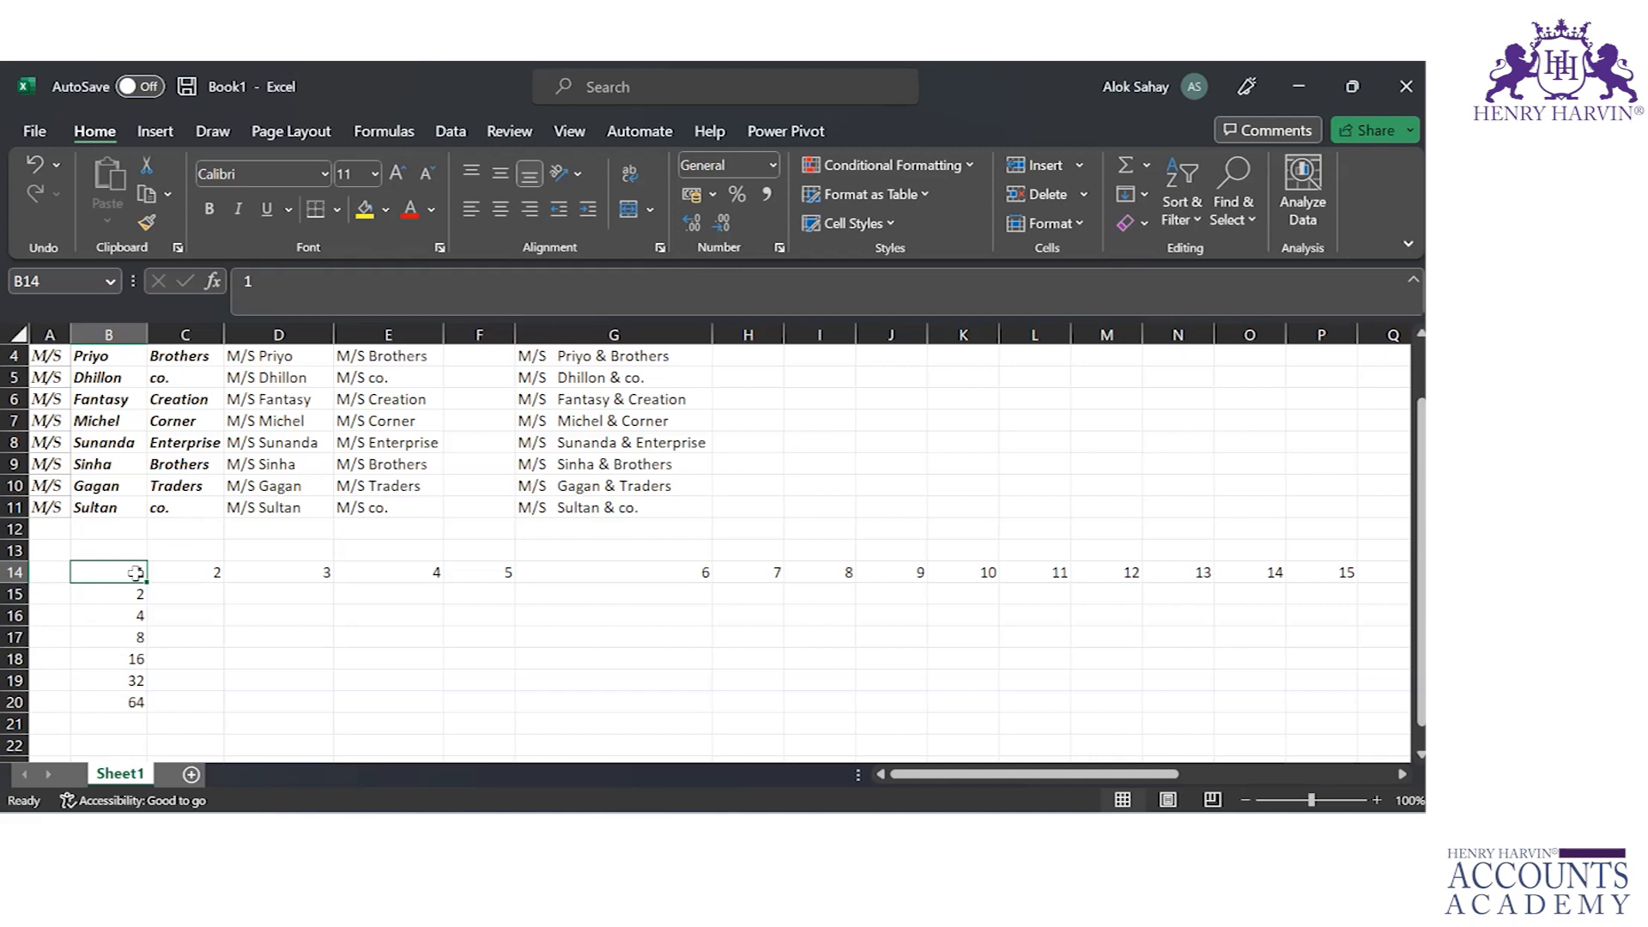
Step: Try to fill a series down column B from B14 with step value 3 and no stop value
click(1144, 198)
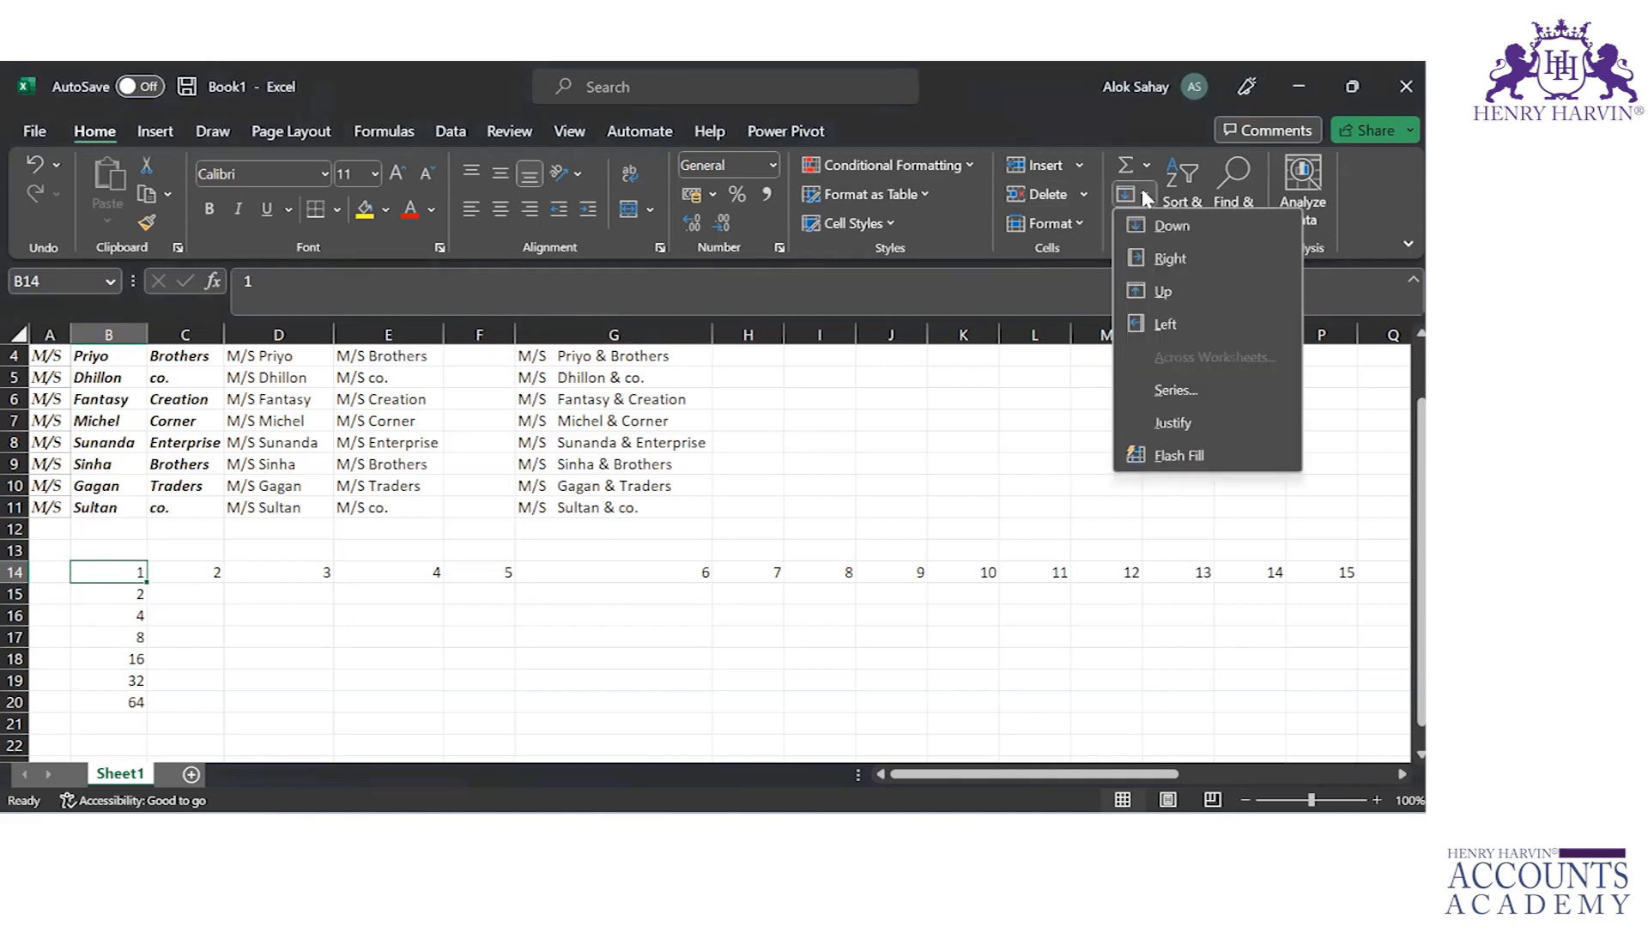
click(1188, 393)
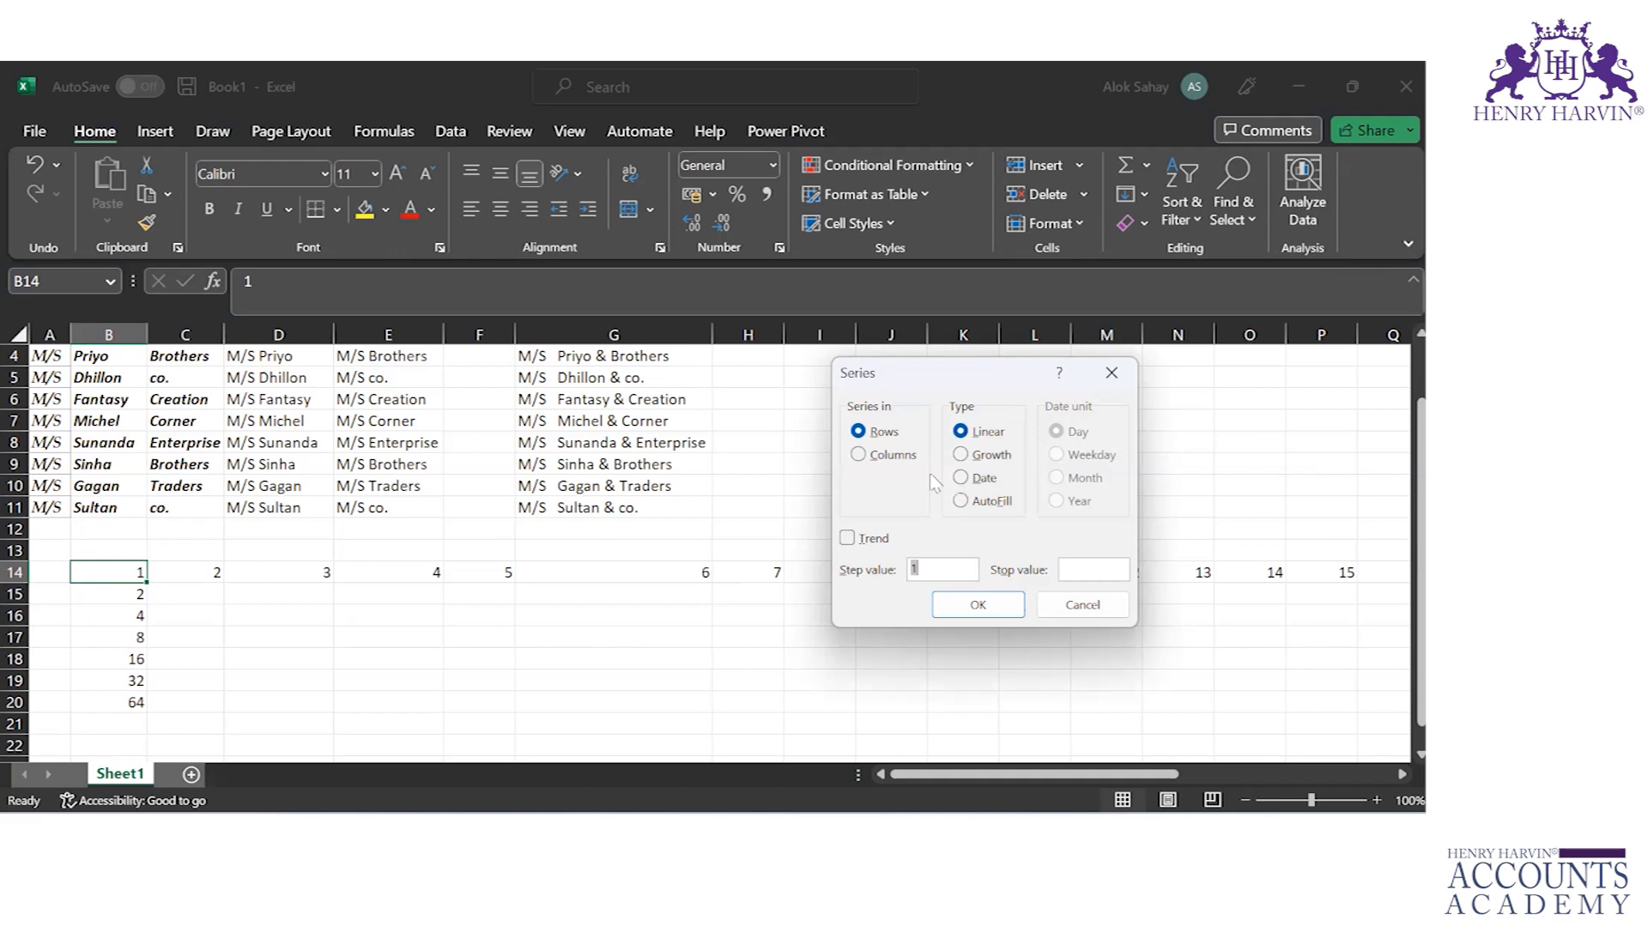
click(859, 455)
click(932, 568)
key(BackSpace)
text(3)
key(Return)
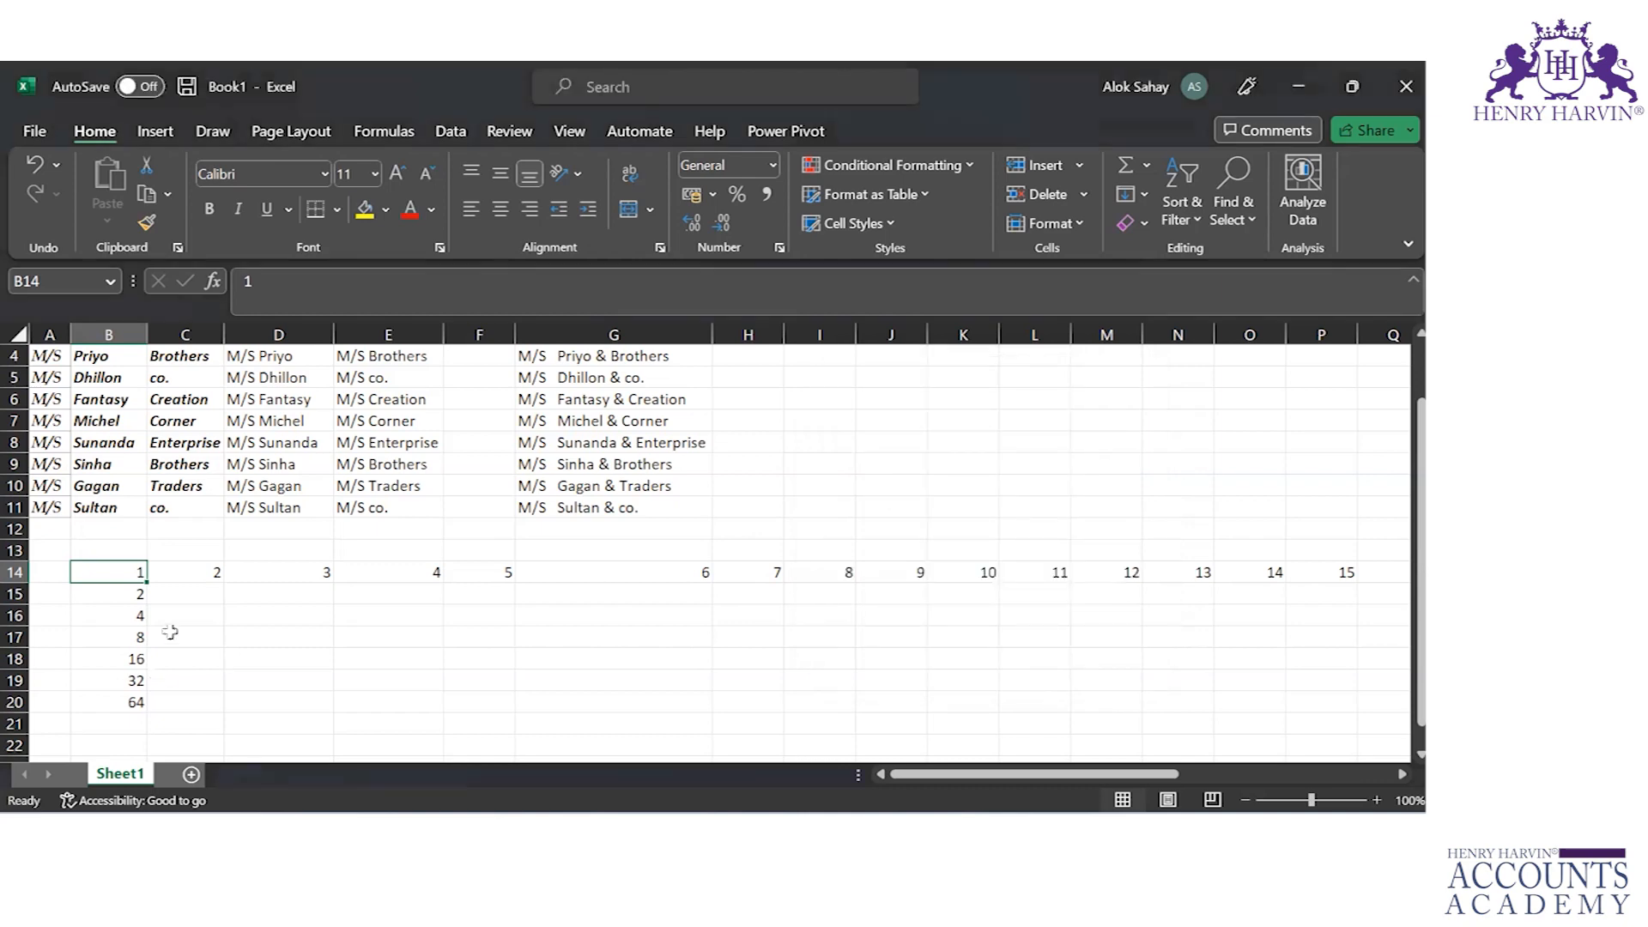
Step: Fill a growth series down column C from C14 with step value 3 and stop value 1000, and check its first values
click(210, 571)
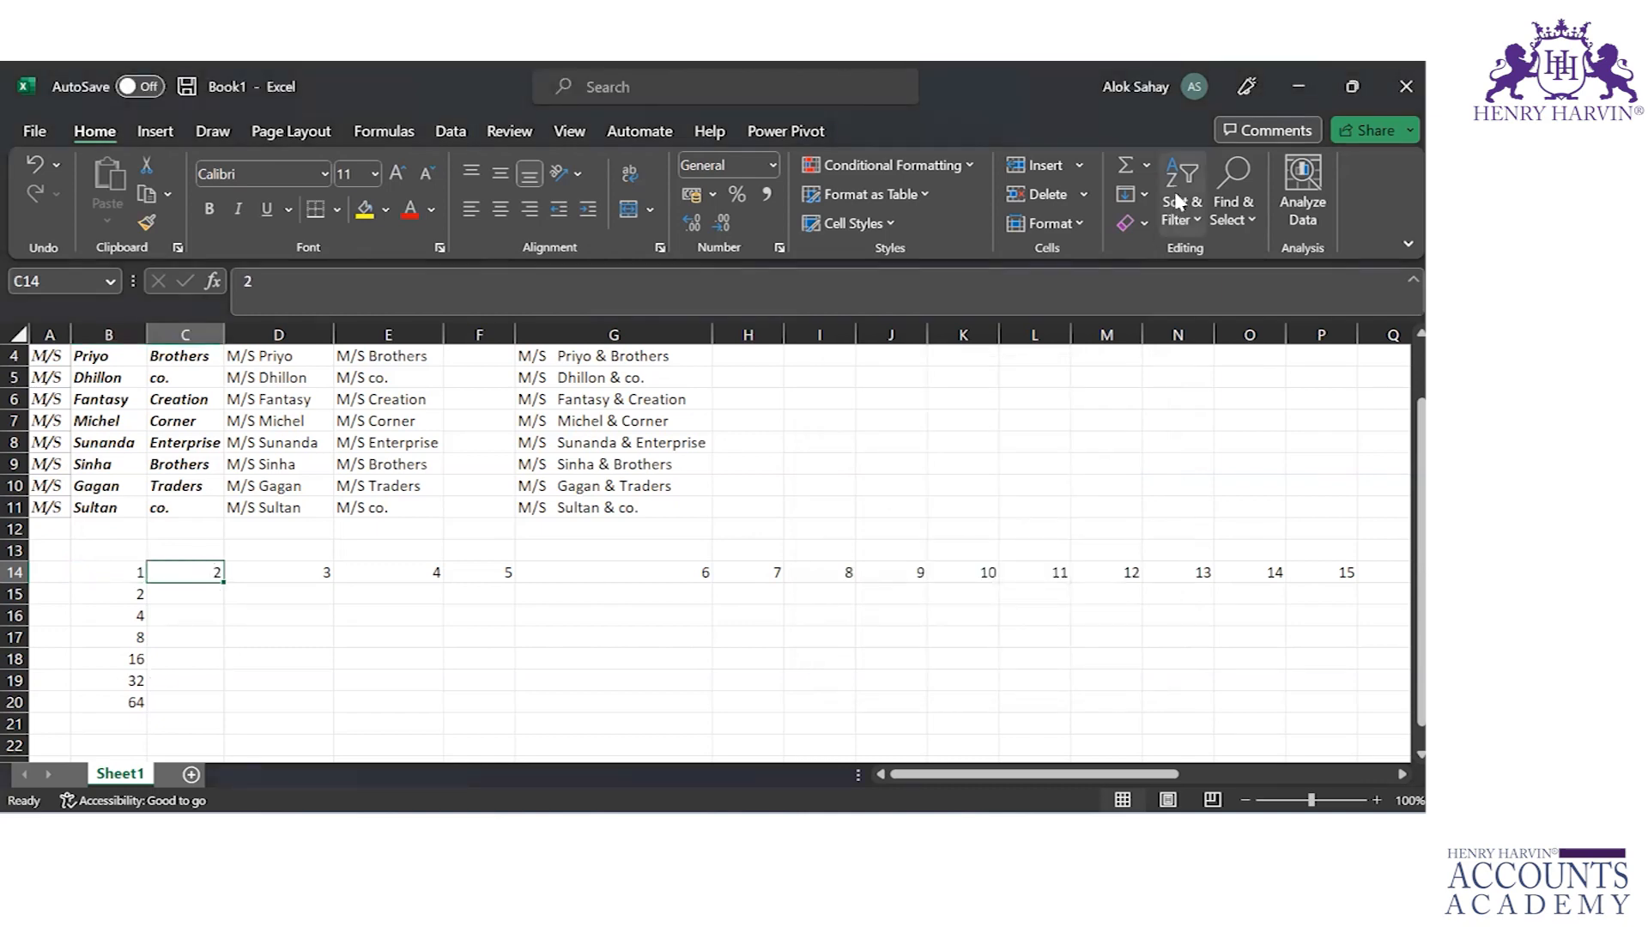
click(1146, 198)
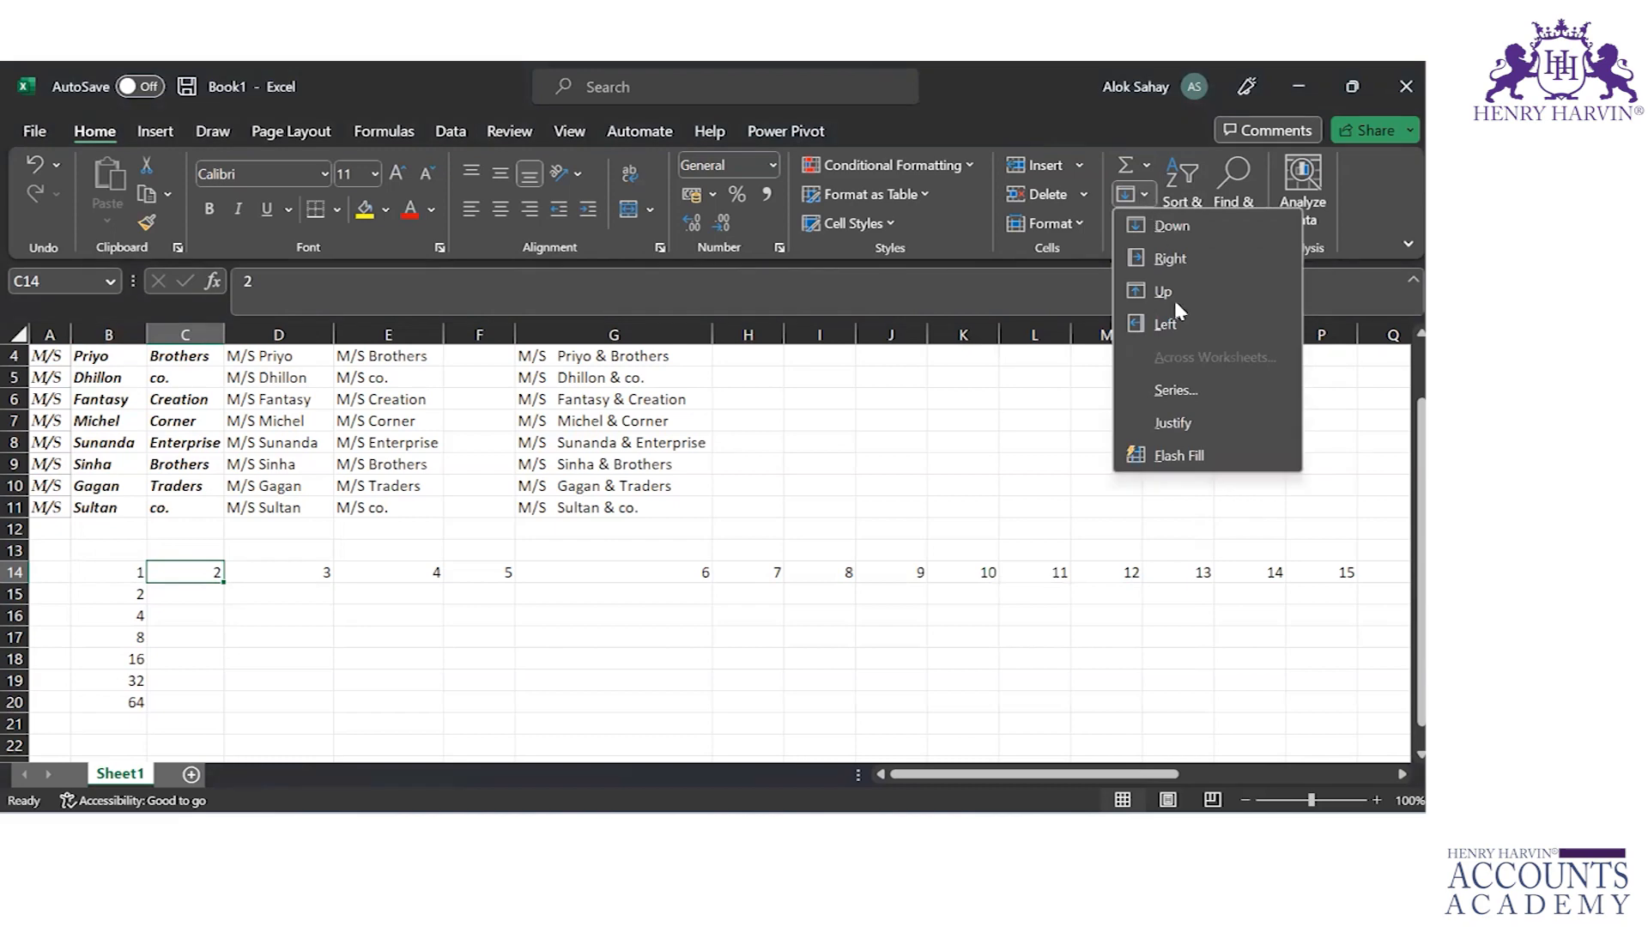
click(1174, 398)
click(877, 456)
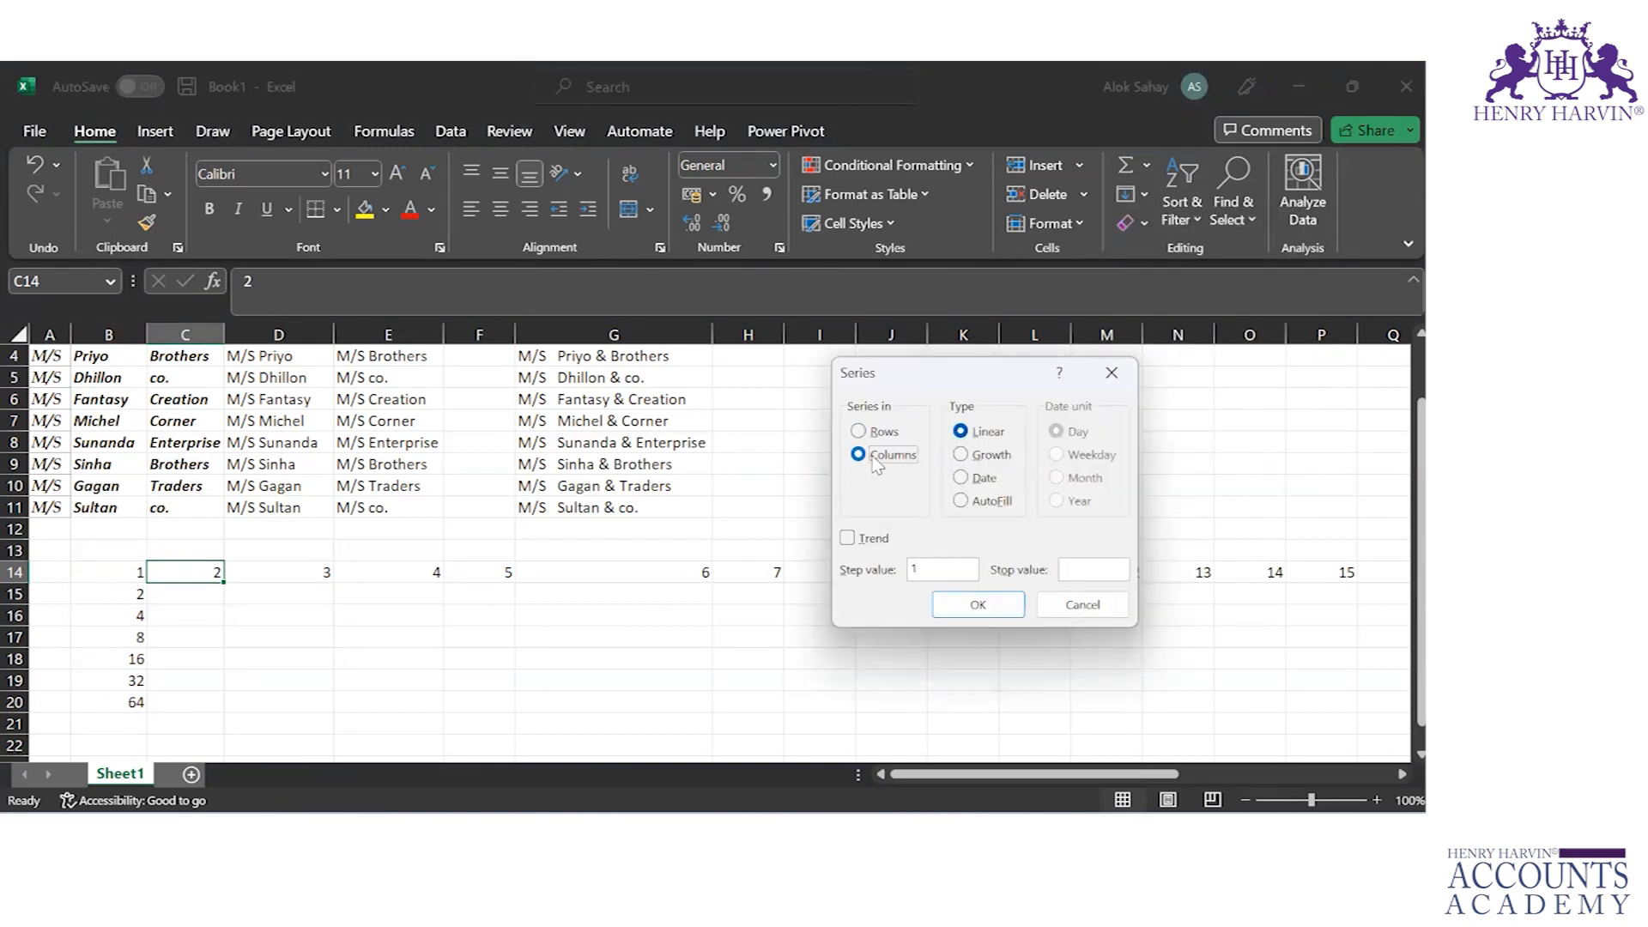
click(940, 570)
key(BackSpace)
text(3)
click(962, 455)
click(1083, 575)
text(1000)
click(993, 617)
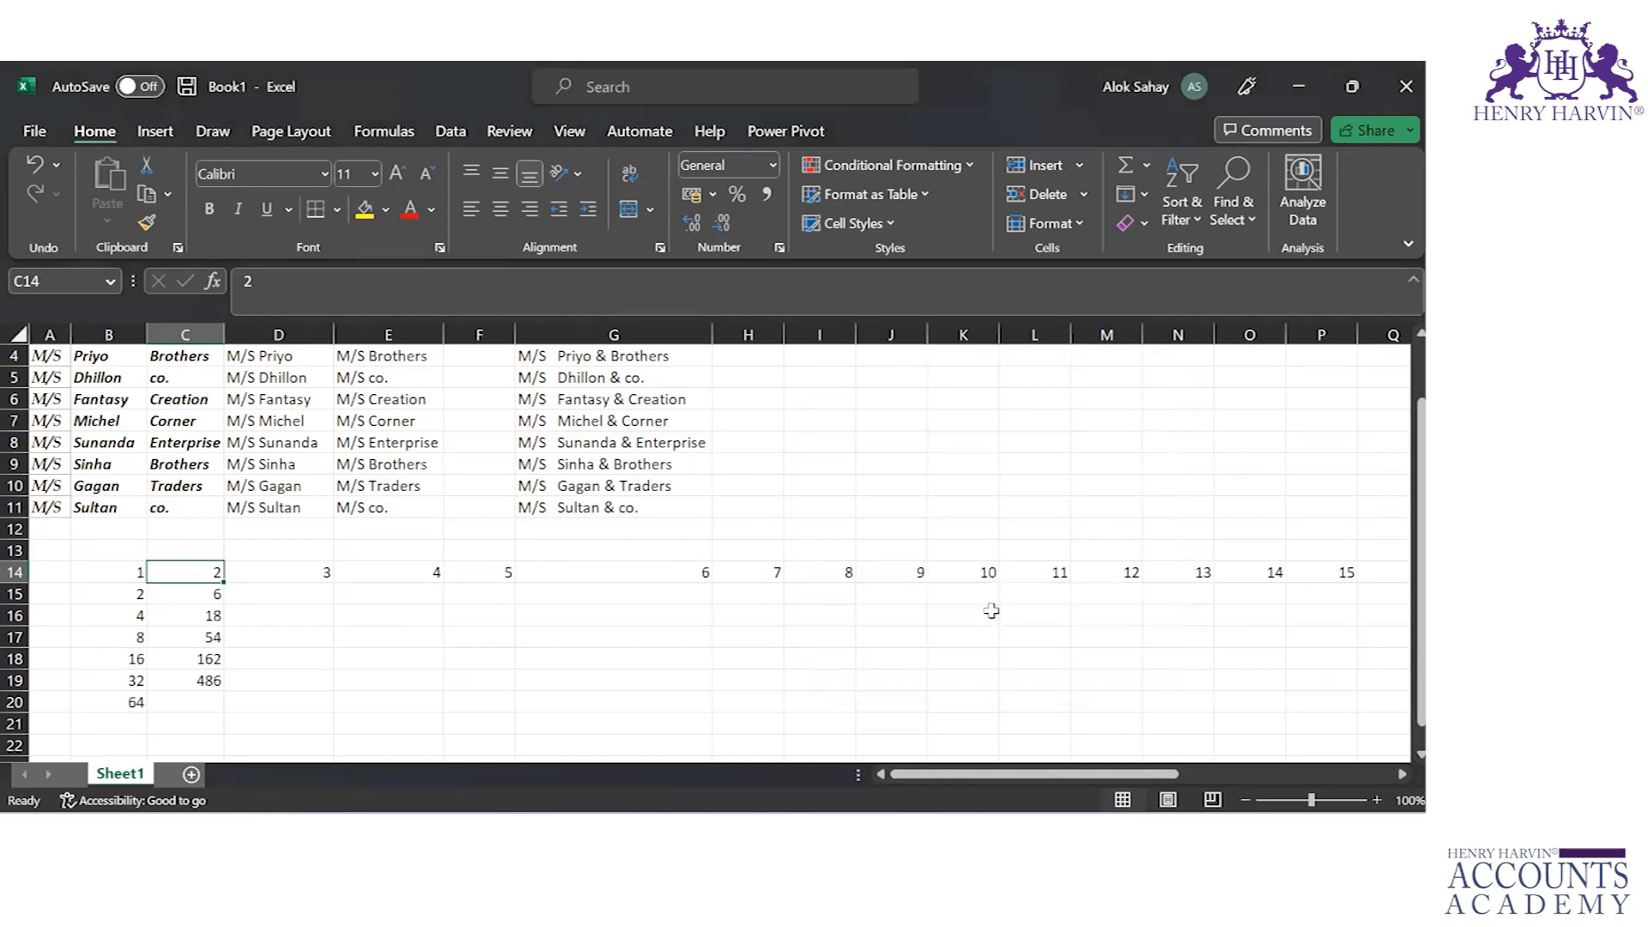
key(Down)
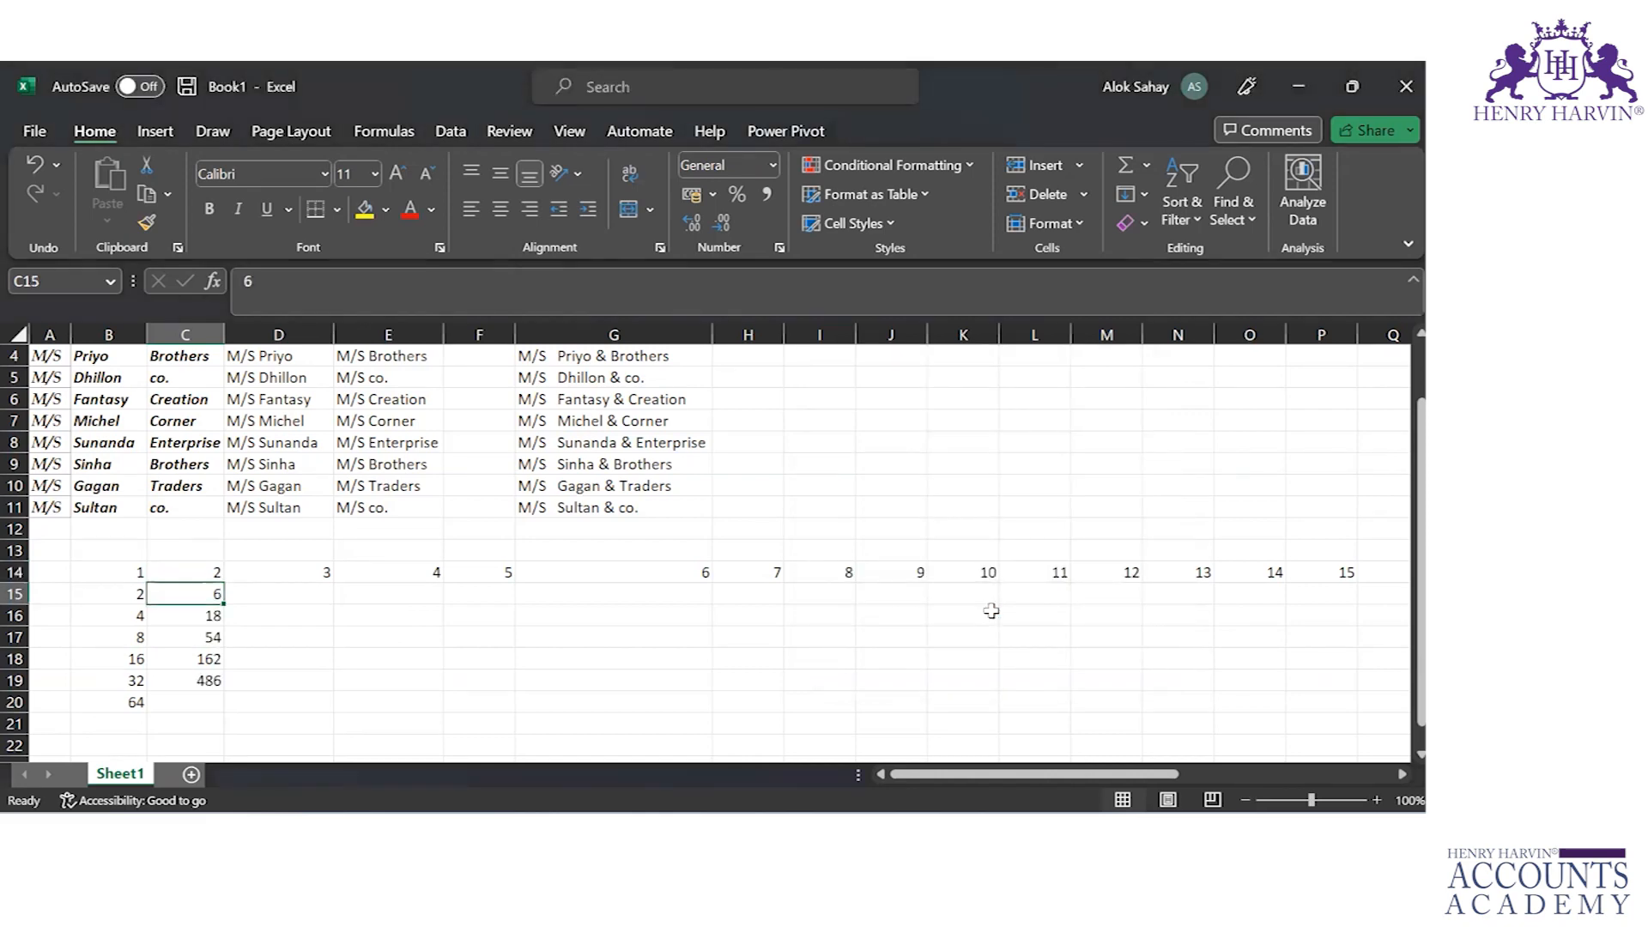
key(Down)
Step: Examine the remaining growth series values in column C cell by cell, from C18 to the end of the series
key(Down)
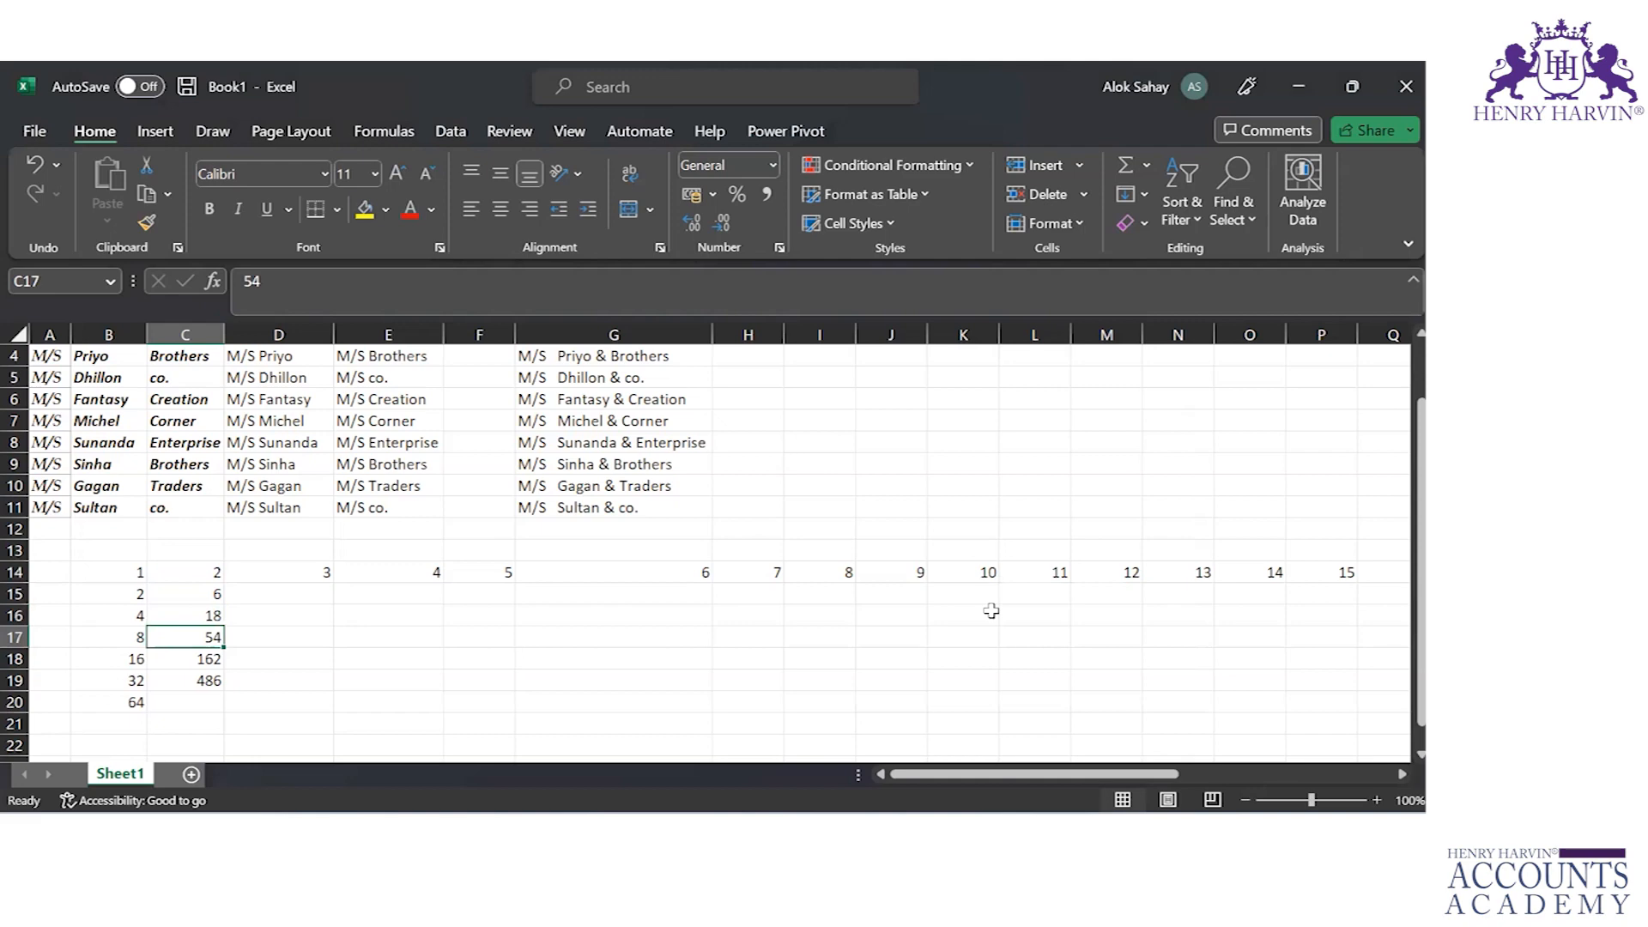
key(Down)
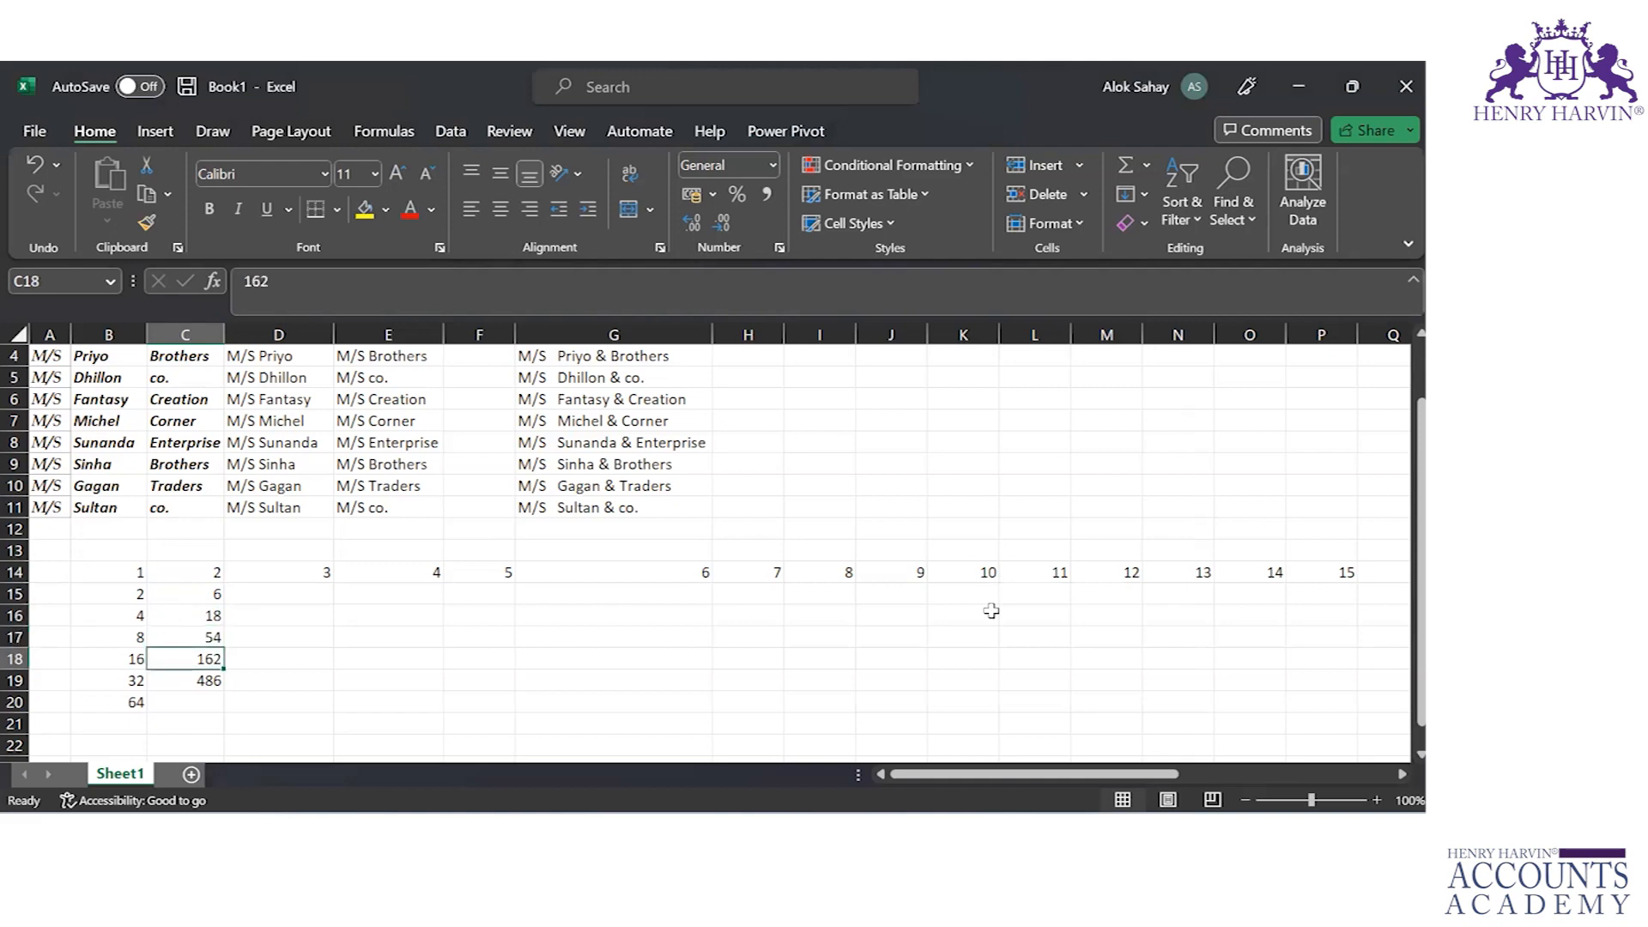
key(Down)
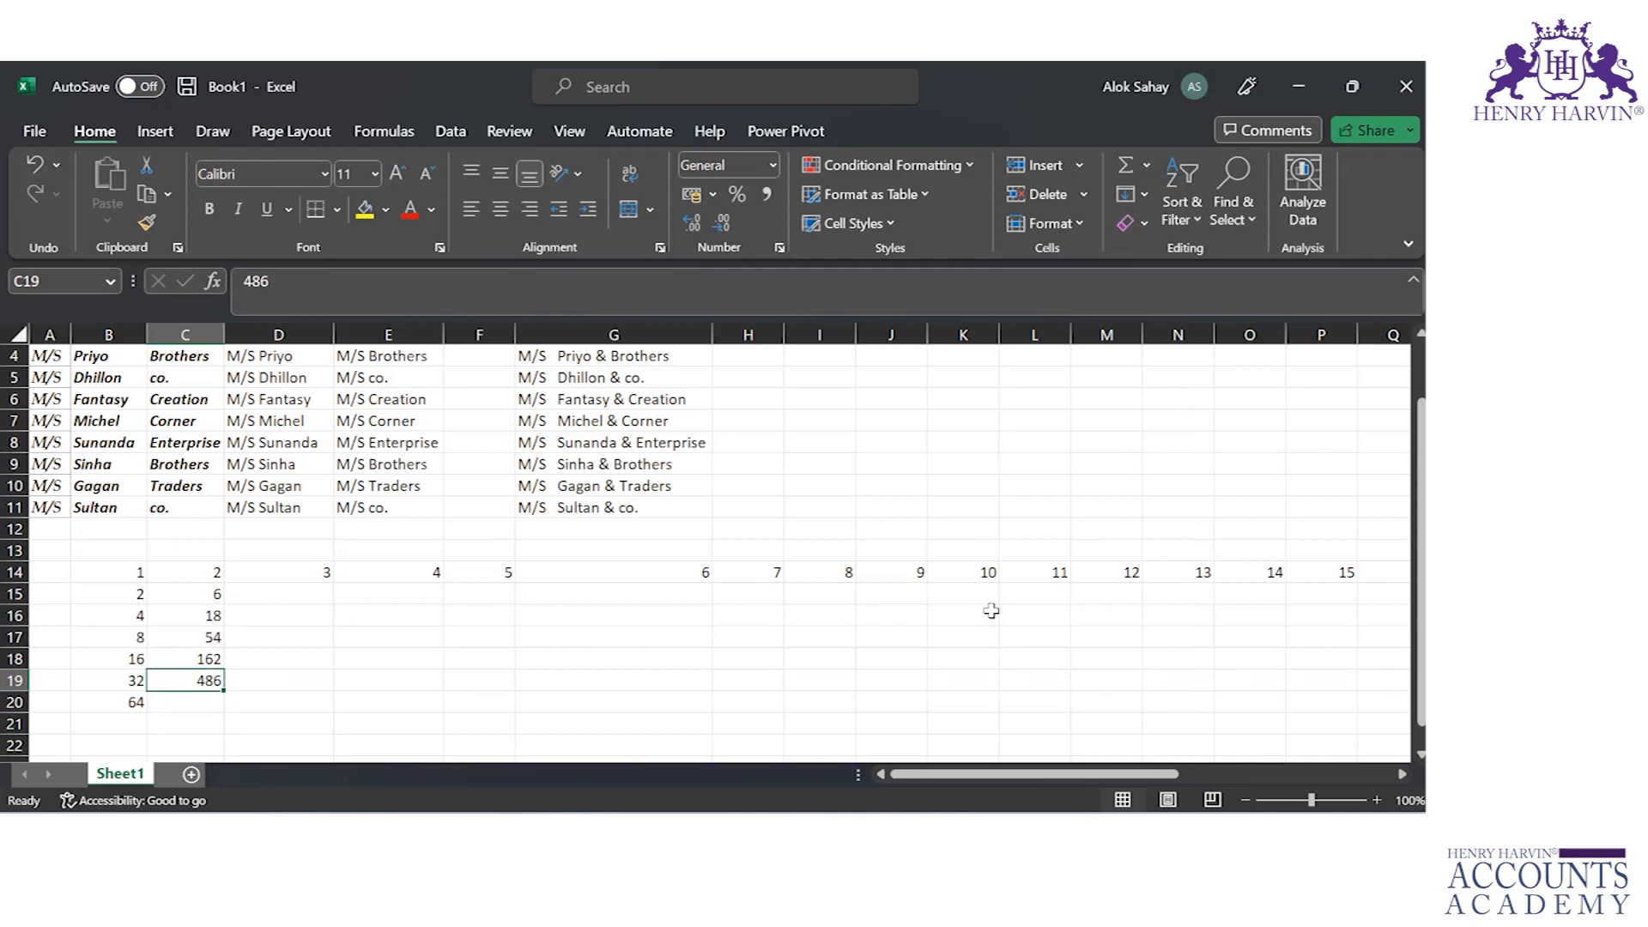
key(Down)
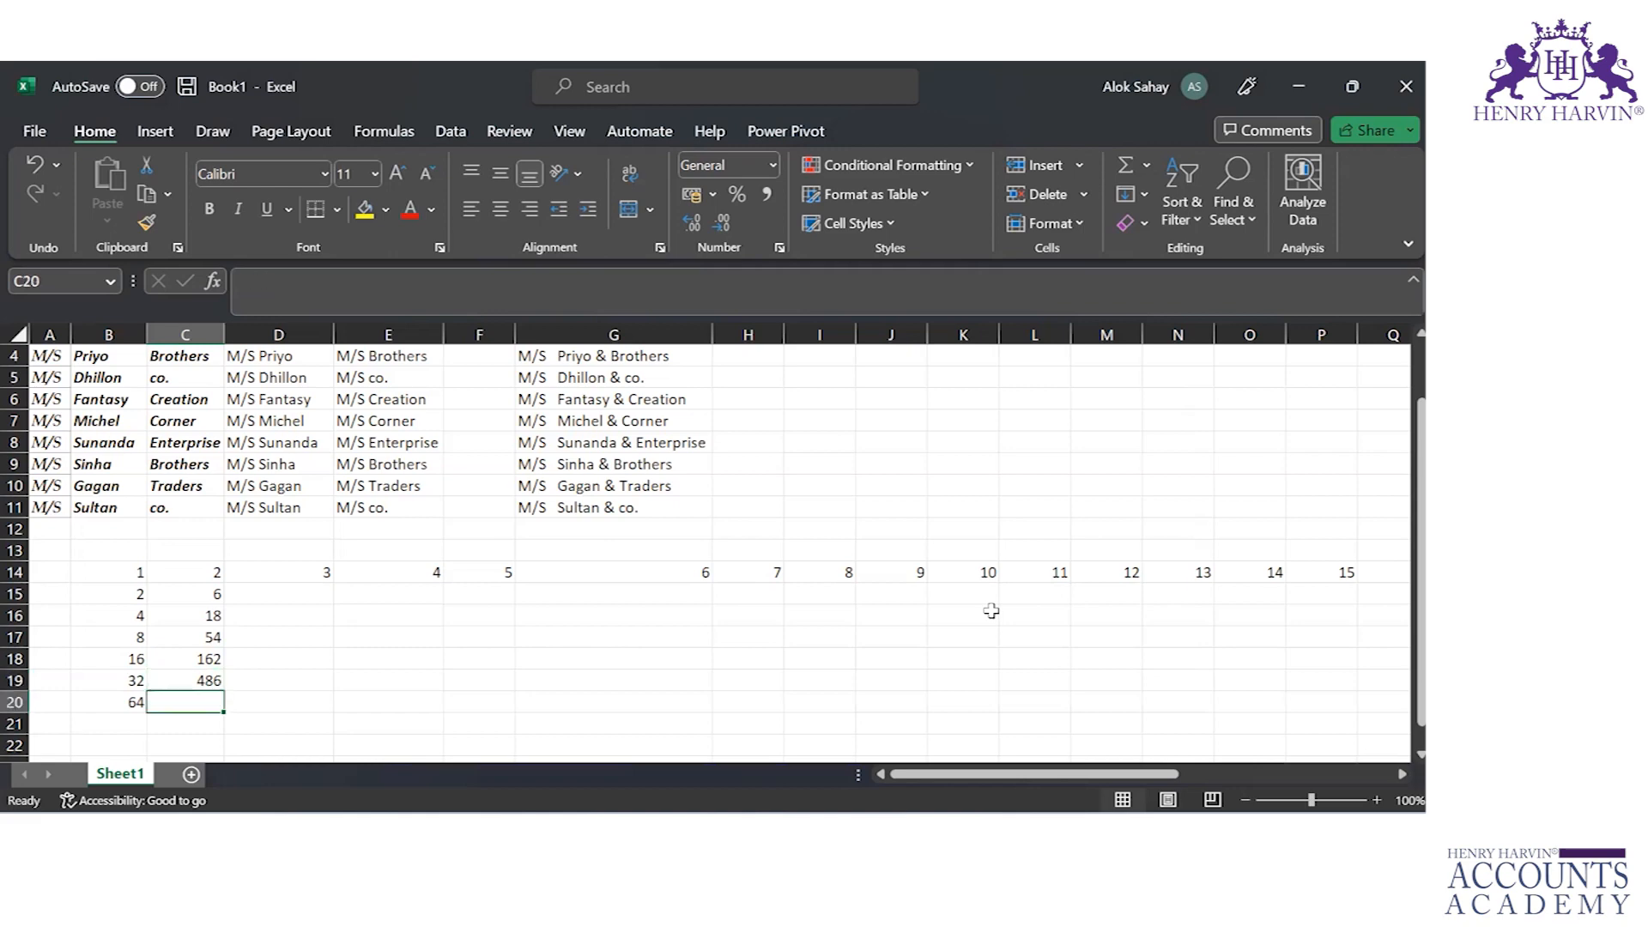
key(Up)
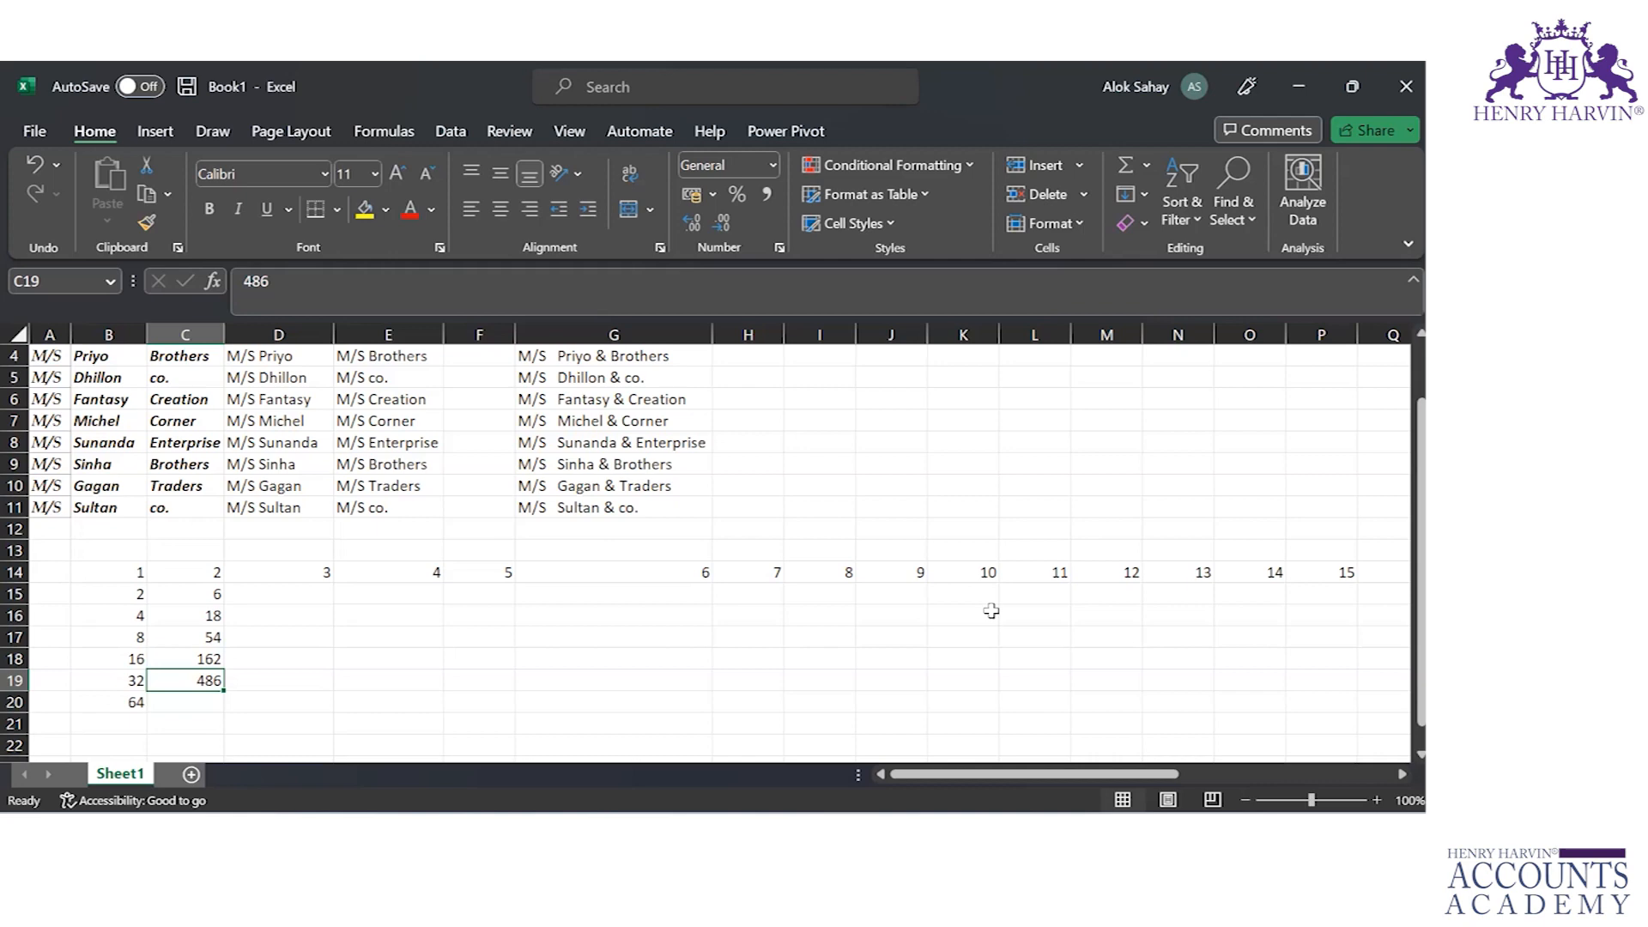
key(Up)
Step: Return to the top of the customer list and review the CONCATENATE formula in G2 that joins title, first name and last name
key(ctrl+Up)
key(ctrl+Up)
key(ctrl+Up)
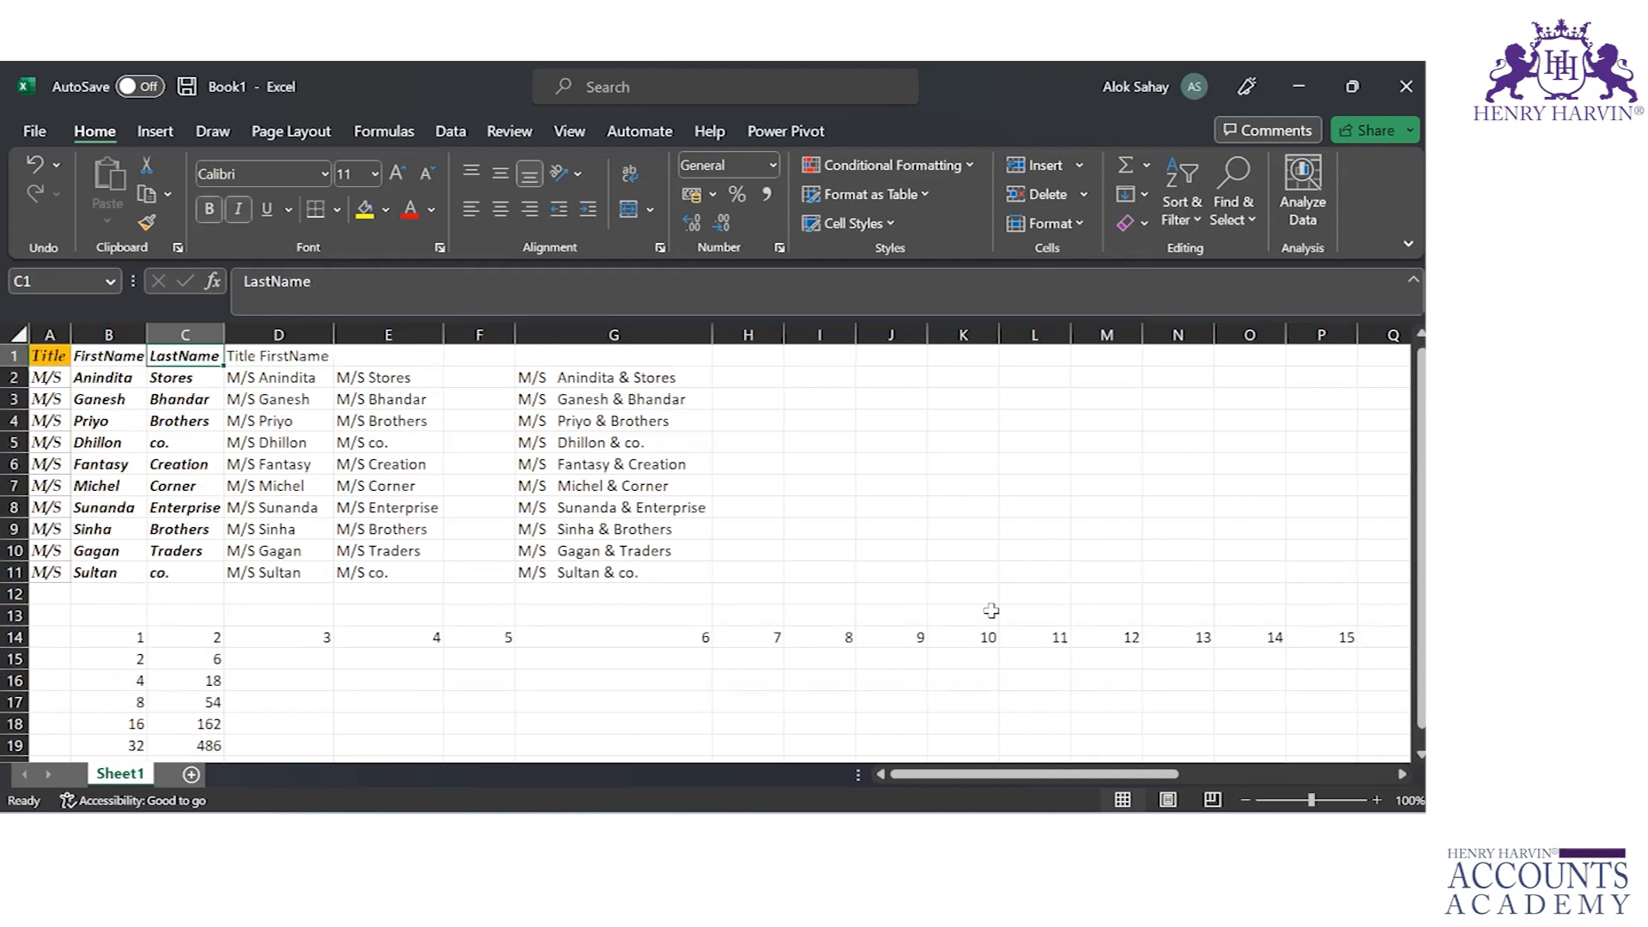
key(Right)
key(Right)
key(Right)
key(Right)
key(Down)
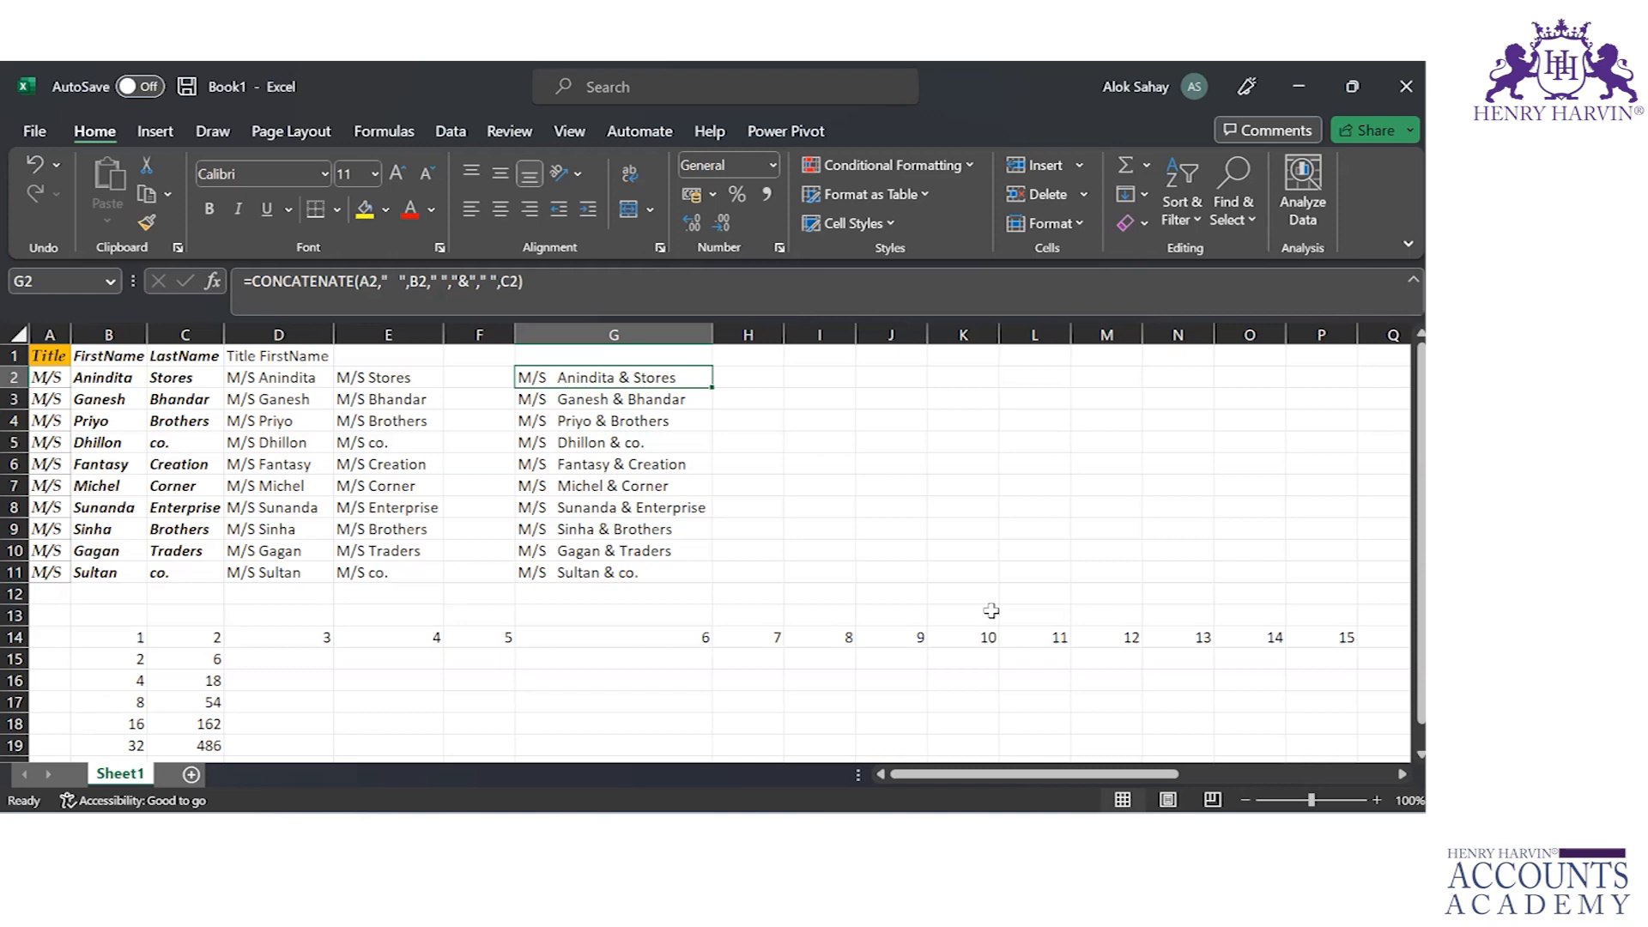
key(Down)
key(Up)
key(Up)
key(Down)
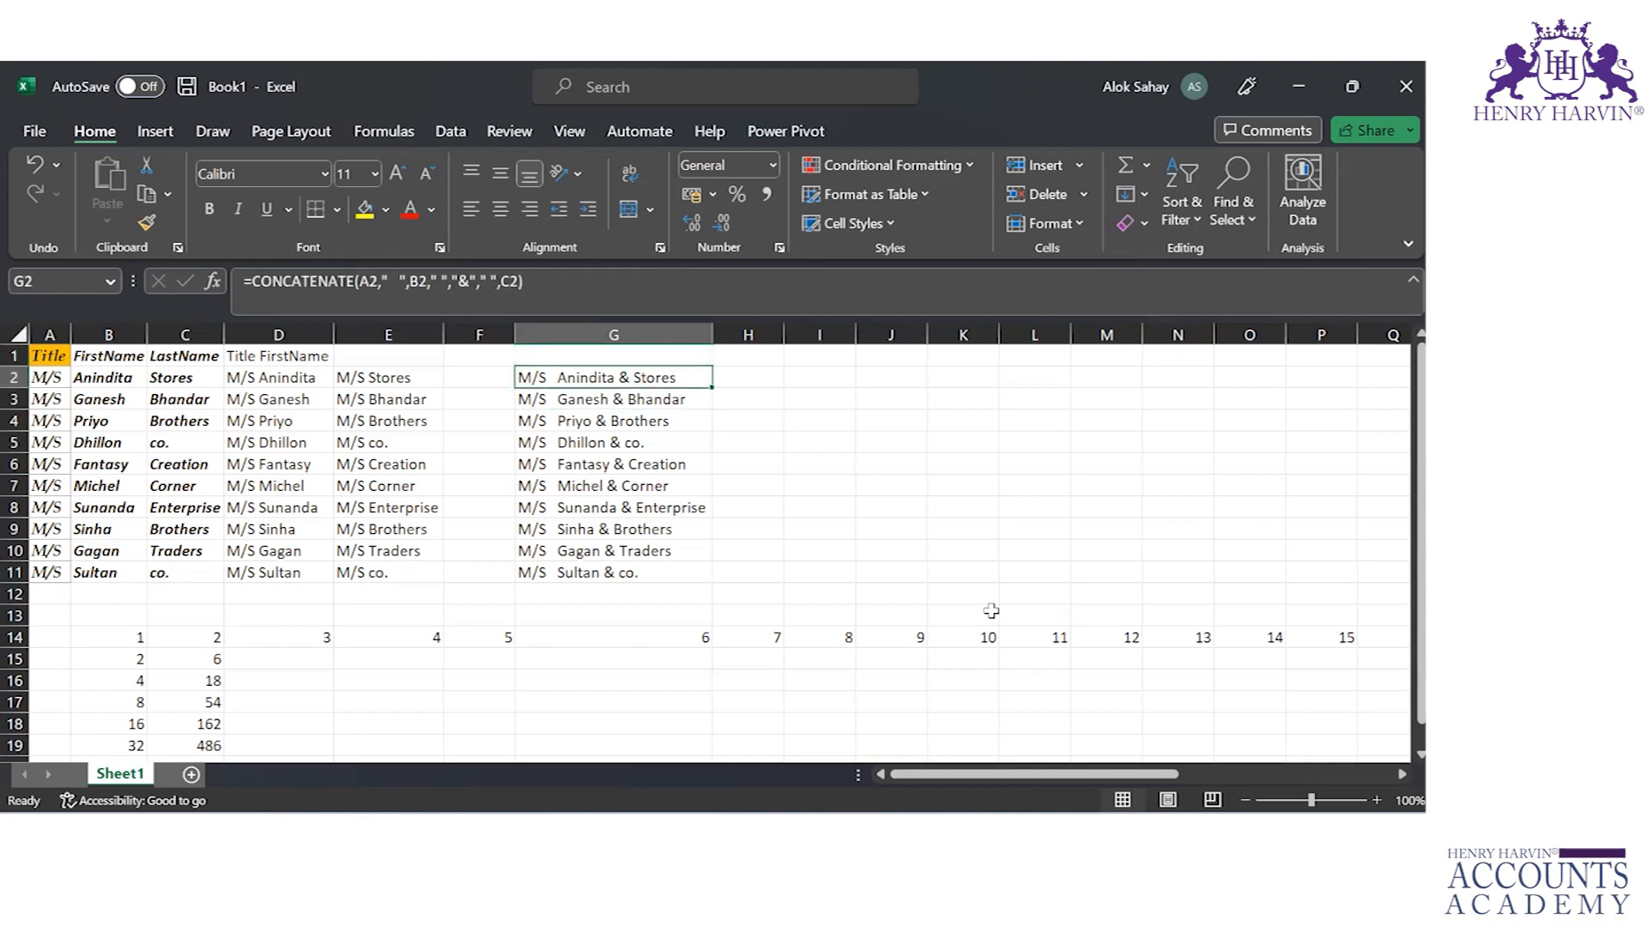